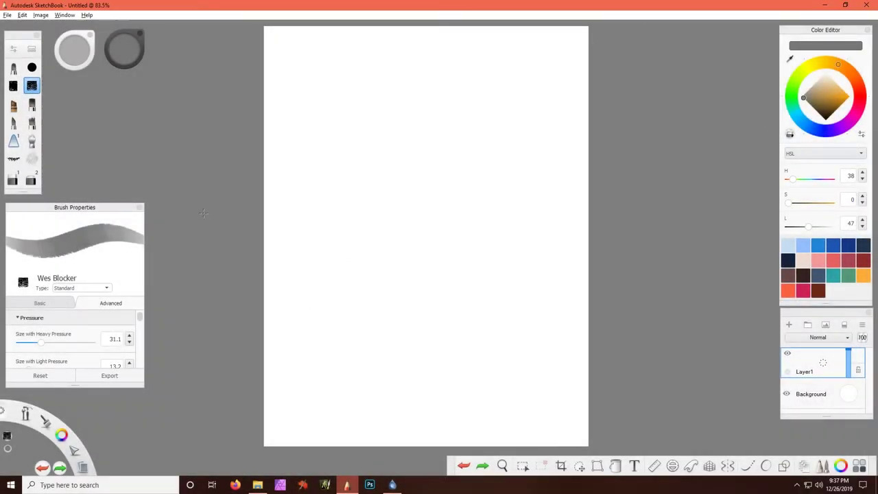
# - Pick a mid grey from the swatches and block in rough vertical shapes at left-centre
pyautogui.click(125, 49)
pyautogui.click(121, 121)
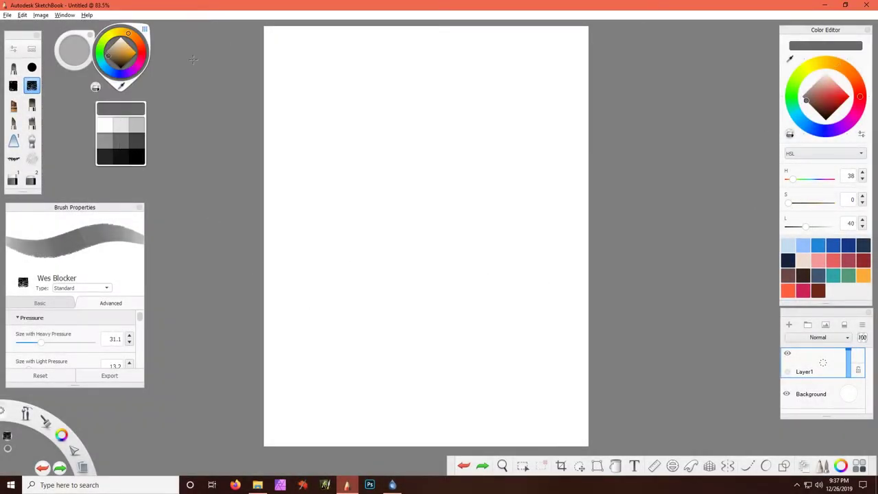
pyautogui.moveTo(363, 177); pyautogui.dragTo(356, 336)
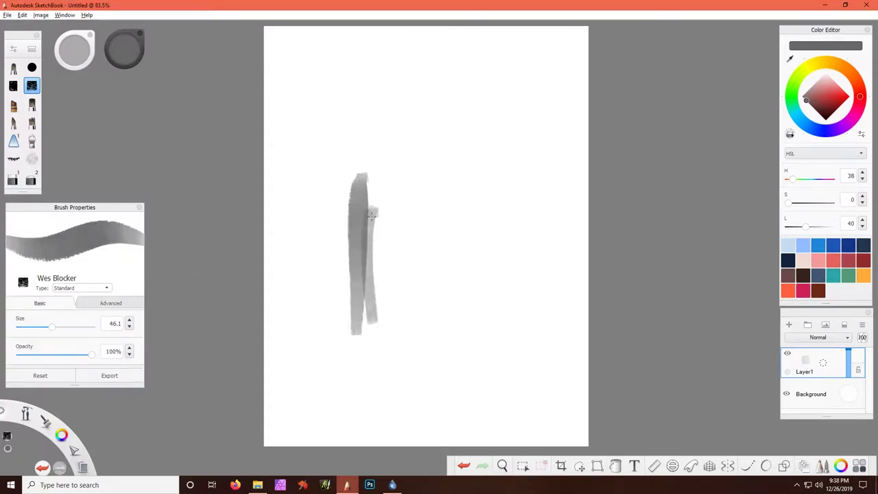
pyautogui.moveTo(334, 147); pyautogui.dragTo(347, 347)
pyautogui.moveTo(295, 376); pyautogui.dragTo(460, 356)
# - Paint a dark grey band along the canvas bottom and darken the upper right edge
pyautogui.moveTo(280, 343); pyautogui.dragTo(328, 343)
pyautogui.moveTo(343, 394)
pyautogui.mouseDown()
pyautogui.moveTo(289, 407)
pyautogui.moveTo(586, 399)
pyautogui.moveTo(268, 403)
pyautogui.mouseUp()
pyautogui.moveTo(301, 335)
pyautogui.mouseDown()
pyautogui.moveTo(281, 195)
pyautogui.moveTo(275, 391)
pyautogui.moveTo(278, 220)
pyautogui.moveTo(288, 172)
pyautogui.moveTo(285, 31)
pyautogui.moveTo(281, 402)
pyautogui.moveTo(300, 427)
pyautogui.moveTo(576, 432)
pyautogui.moveTo(322, 418)
pyautogui.moveTo(587, 405)
pyautogui.moveTo(487, 394)
pyautogui.mouseUp()
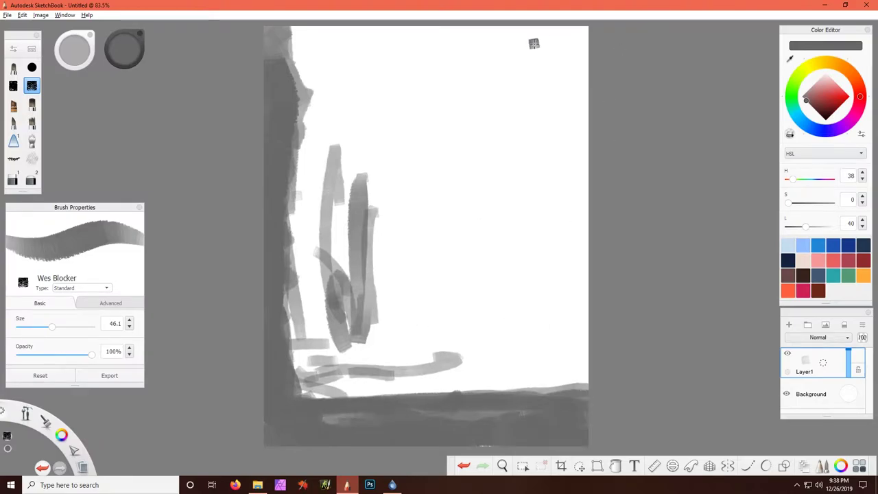
pyautogui.moveTo(533, 44)
pyautogui.mouseDown()
pyautogui.moveTo(542, 158)
pyautogui.moveTo(576, 168)
pyautogui.moveTo(548, 161)
pyautogui.moveTo(573, 302)
pyautogui.moveTo(570, 350)
pyautogui.moveTo(582, 206)
pyautogui.moveTo(576, 201)
pyautogui.moveTo(569, 371)
pyautogui.moveTo(537, 167)
pyautogui.mouseUp()
# - Thicken the left grey shapes and paint light grey over the left cliff mass
pyautogui.moveTo(356, 171)
pyautogui.mouseDown()
pyautogui.moveTo(302, 123)
pyautogui.moveTo(296, 357)
pyautogui.mouseUp()
pyautogui.moveTo(350, 288); pyautogui.dragTo(363, 384)
pyautogui.moveTo(323, 240); pyautogui.dragTo(371, 363)
pyautogui.moveTo(124, 48); pyautogui.dragTo(127, 27)
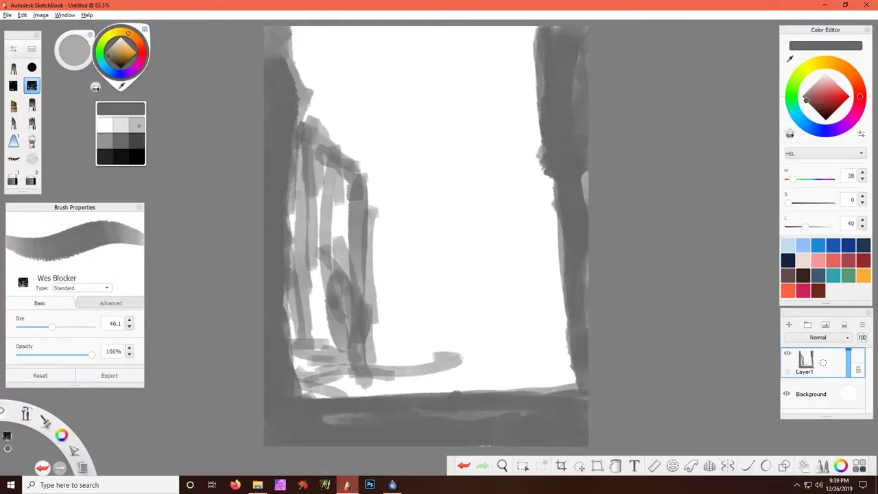
pyautogui.moveTo(374, 192); pyautogui.dragTo(384, 281)
pyautogui.moveTo(329, 147); pyautogui.dragTo(374, 192)
pyautogui.moveTo(343, 120)
pyautogui.mouseDown()
pyautogui.moveTo(319, 99)
pyautogui.moveTo(302, 343)
pyautogui.moveTo(322, 395)
pyautogui.mouseUp()
# - Cover the lower dark marks with light grey and extend the left cliff toward the centre
pyautogui.moveTo(288, 329); pyautogui.dragTo(295, 395)
pyautogui.moveTo(343, 253); pyautogui.dragTo(344, 391)
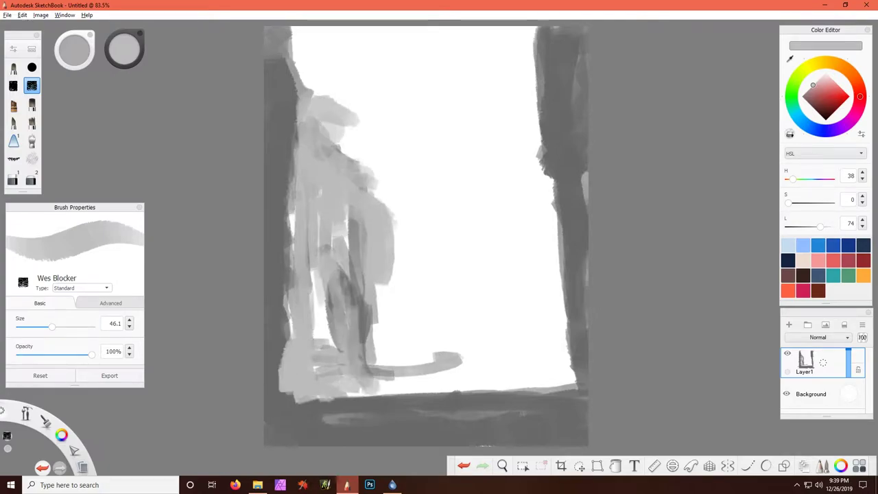
pyautogui.moveTo(319, 230); pyautogui.dragTo(329, 354)
pyautogui.moveTo(354, 209); pyautogui.dragTo(357, 367)
pyautogui.moveTo(394, 236)
pyautogui.mouseDown()
pyautogui.moveTo(395, 326)
pyautogui.moveTo(413, 364)
pyautogui.mouseUp()
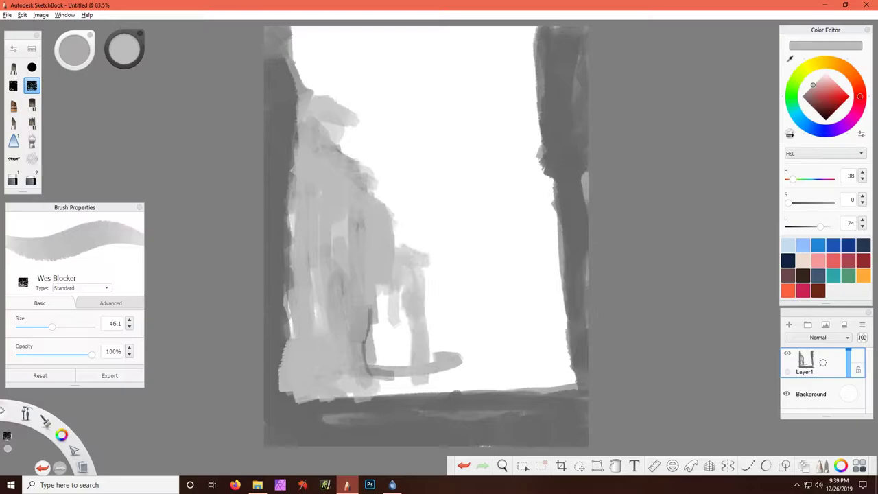
pyautogui.moveTo(388, 288); pyautogui.dragTo(391, 378)
pyautogui.moveTo(371, 388); pyautogui.dragTo(425, 388)
pyautogui.moveTo(415, 322); pyautogui.dragTo(425, 384)
pyautogui.moveTo(292, 93); pyautogui.dragTo(294, 267)
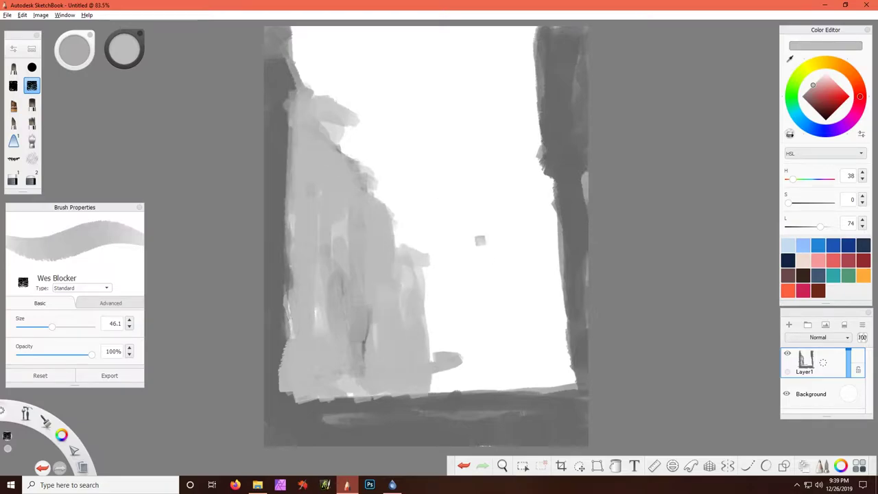
# - Start a light grey cliff on the right and extend it upward
pyautogui.moveTo(494, 319); pyautogui.dragTo(496, 381)
pyautogui.moveTo(432, 274); pyautogui.dragTo(438, 397)
pyautogui.moveTo(490, 295); pyautogui.dragTo(505, 394)
pyautogui.moveTo(497, 319); pyautogui.dragTo(513, 172)
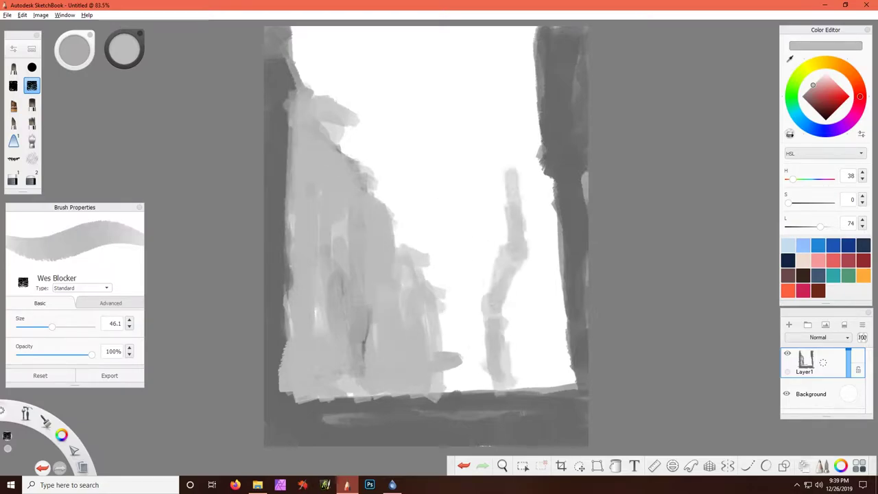
pyautogui.moveTo(523, 131); pyautogui.dragTo(528, 203)
pyautogui.moveTo(521, 73)
pyautogui.mouseDown()
pyautogui.moveTo(525, 140)
pyautogui.moveTo(532, 133)
pyautogui.mouseUp()
# - Broaden the right cliff and fill it out to the dark wall
pyautogui.moveTo(546, 192)
pyautogui.mouseDown()
pyautogui.moveTo(546, 271)
pyautogui.moveTo(538, 247)
pyautogui.mouseUp()
pyautogui.moveTo(524, 237); pyautogui.dragTo(529, 336)
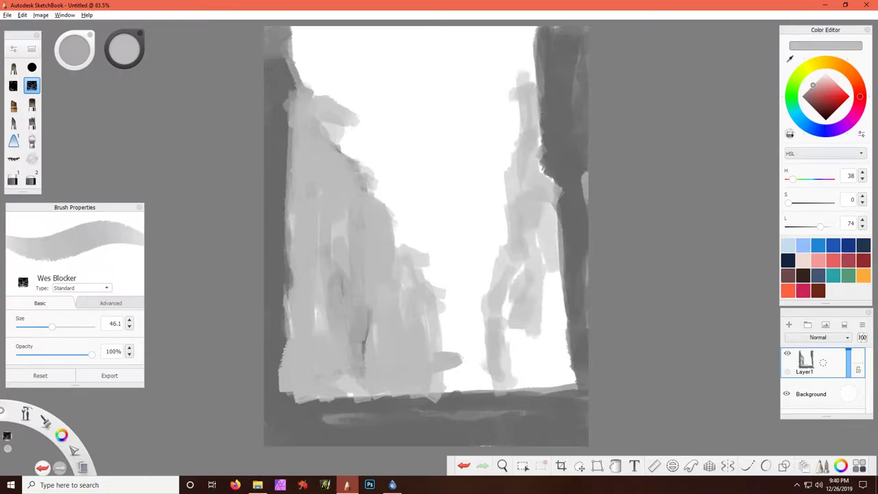
pyautogui.moveTo(512, 271)
pyautogui.mouseDown()
pyautogui.moveTo(542, 383)
pyautogui.moveTo(563, 367)
pyautogui.mouseUp()
pyautogui.moveTo(570, 246); pyautogui.dragTo(573, 395)
pyautogui.moveTo(508, 330); pyautogui.dragTo(511, 370)
pyautogui.moveTo(539, 205); pyautogui.dragTo(542, 250)
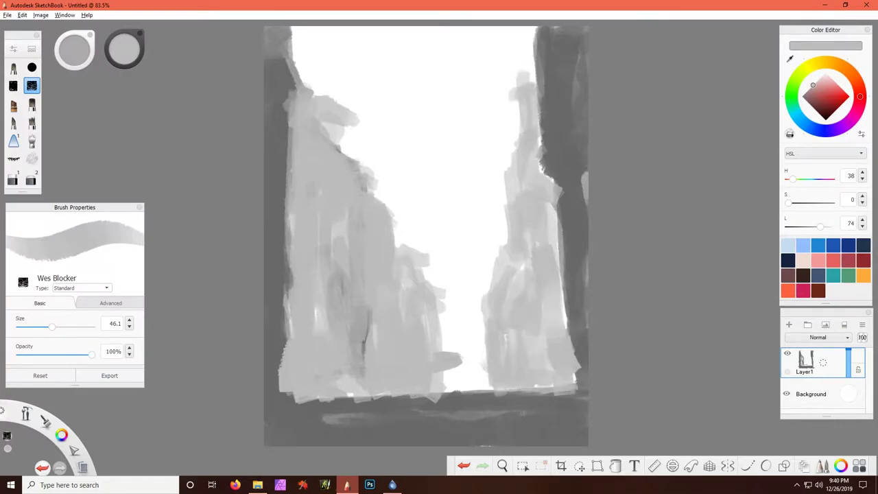
# - Brighten the canyon floor with horizontal white streaks
pyautogui.keyDown('alt'); pyautogui.click(411, 206); pyautogui.keyUp('alt')
pyautogui.moveTo(490, 402)
pyautogui.mouseDown()
pyautogui.moveTo(373, 399)
pyautogui.moveTo(535, 397)
pyautogui.mouseUp()
pyautogui.moveTo(449, 398); pyautogui.dragTo(573, 398)
pyautogui.moveTo(419, 387); pyautogui.dragTo(499, 391)
pyautogui.moveTo(302, 410); pyautogui.dragTo(432, 412)
pyautogui.moveTo(368, 415); pyautogui.dragTo(559, 416)
pyautogui.moveTo(570, 403); pyautogui.dragTo(523, 406)
# - Paint the robot's blocky mid-grey head near the top and its neck stem
pyautogui.keyDown('alt'); pyautogui.click(408, 102); pyautogui.keyUp('alt')
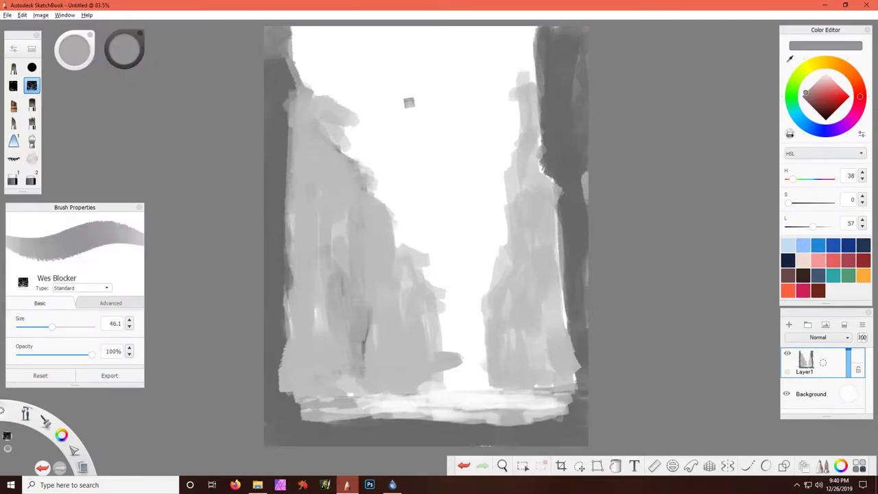
pyautogui.moveTo(415, 65)
pyautogui.mouseDown()
pyautogui.moveTo(392, 110)
pyautogui.moveTo(511, 89)
pyautogui.moveTo(499, 51)
pyautogui.mouseUp()
pyautogui.moveTo(435, 68)
pyautogui.mouseDown()
pyautogui.moveTo(418, 123)
pyautogui.moveTo(491, 124)
pyautogui.mouseUp()
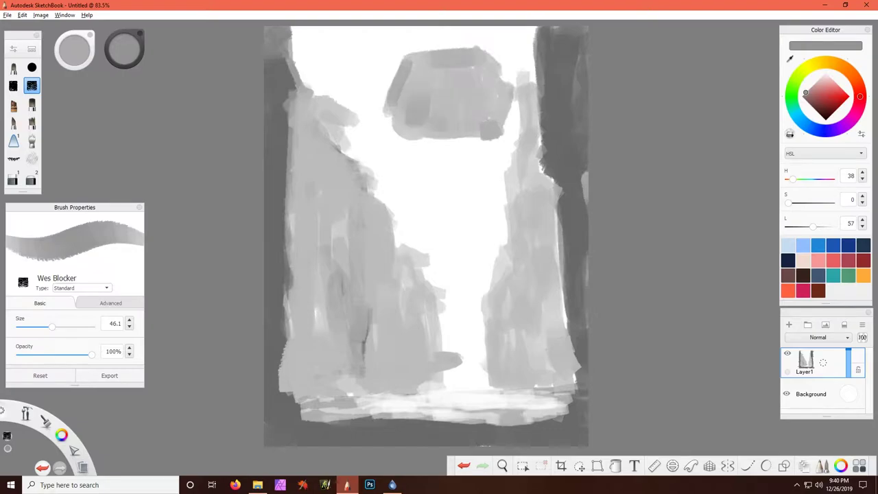
pyautogui.moveTo(428, 129)
pyautogui.mouseDown()
pyautogui.moveTo(450, 158)
pyautogui.moveTo(480, 141)
pyautogui.moveTo(416, 196)
pyautogui.mouseUp()
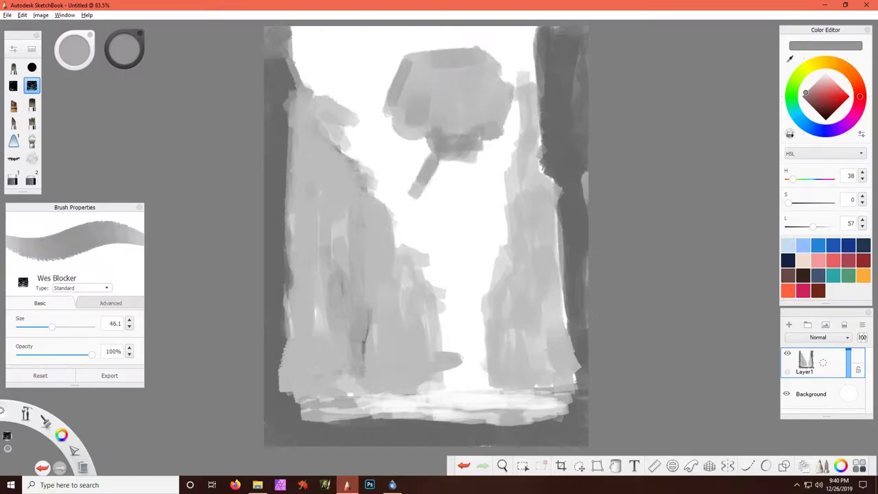
pyautogui.moveTo(449, 151); pyautogui.dragTo(411, 241)
# - Paint the robot's two long legs down to the floor and darken the right leg and joint
pyautogui.moveTo(426, 170)
pyautogui.mouseDown()
pyautogui.moveTo(393, 297)
pyautogui.moveTo(432, 392)
pyautogui.moveTo(408, 302)
pyautogui.mouseUp()
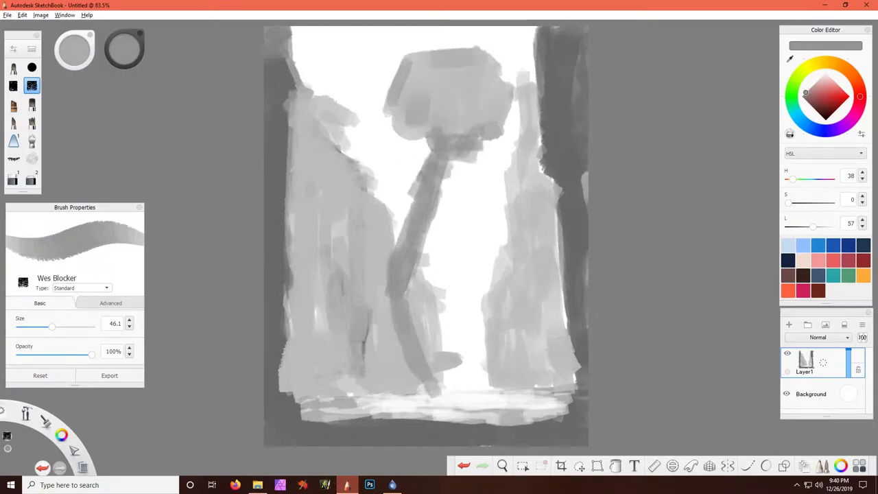
pyautogui.moveTo(466, 149); pyautogui.dragTo(494, 268)
pyautogui.moveTo(475, 168); pyautogui.dragTo(493, 395)
pyautogui.moveTo(460, 123); pyautogui.dragTo(473, 165)
pyautogui.moveTo(367, 63)
pyautogui.mouseDown()
pyautogui.moveTo(395, 96)
pyautogui.moveTo(415, 103)
pyautogui.mouseUp()
pyautogui.moveTo(443, 155); pyautogui.dragTo(468, 173)
# - With a smaller near-black brush, start the left soldier's head
pyautogui.moveTo(324, 214); pyautogui.dragTo(305, 259)
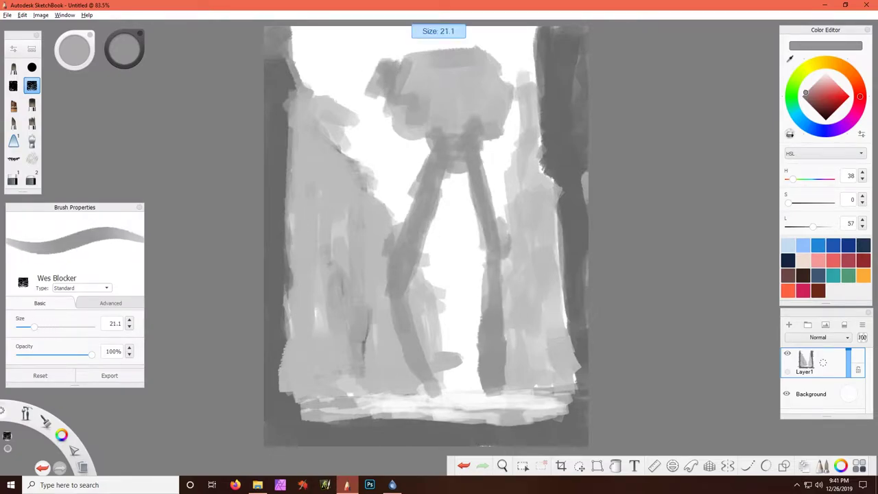
pyautogui.moveTo(123, 48); pyautogui.dragTo(123, 75)
pyautogui.moveTo(339, 269)
pyautogui.mouseDown()
pyautogui.moveTo(337, 301)
pyautogui.moveTo(364, 324)
pyautogui.moveTo(342, 410)
pyautogui.mouseUp()
# - Paint the left soldier's body, legs, arm gear and a rifle across the torso
pyautogui.moveTo(345, 348); pyautogui.dragTo(355, 403)
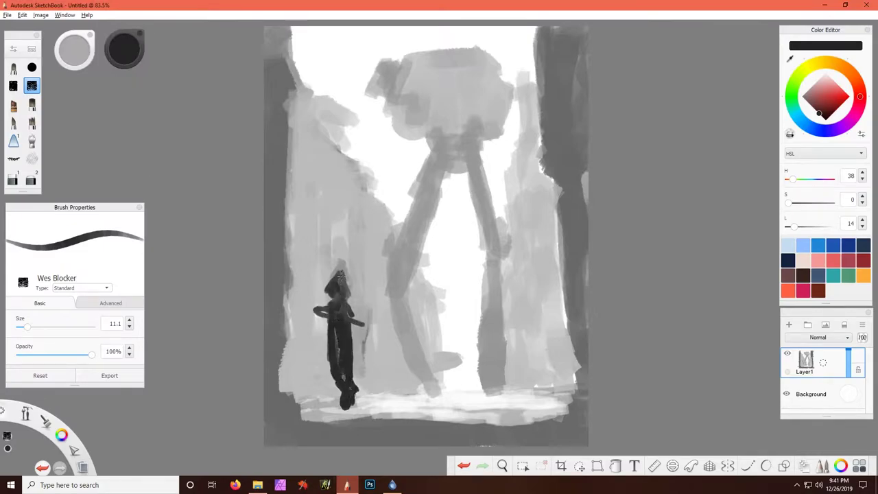
pyautogui.moveTo(333, 364); pyautogui.dragTo(336, 414)
pyautogui.moveTo(337, 288)
pyautogui.mouseDown()
pyautogui.moveTo(339, 304)
pyautogui.moveTo(359, 295)
pyautogui.mouseUp()
pyautogui.moveTo(326, 292); pyautogui.dragTo(364, 315)
pyautogui.moveTo(313, 305); pyautogui.dragTo(380, 333)
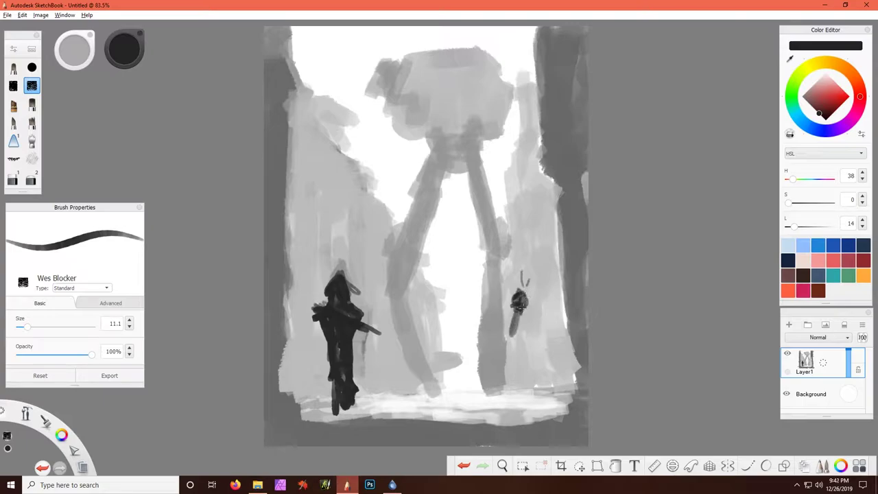
# - Paint the right soldier's dark body and legs
pyautogui.moveTo(519, 310); pyautogui.dragTo(507, 364)
pyautogui.moveTo(517, 328); pyautogui.dragTo(521, 400)
pyautogui.moveTo(520, 347); pyautogui.dragTo(523, 406)
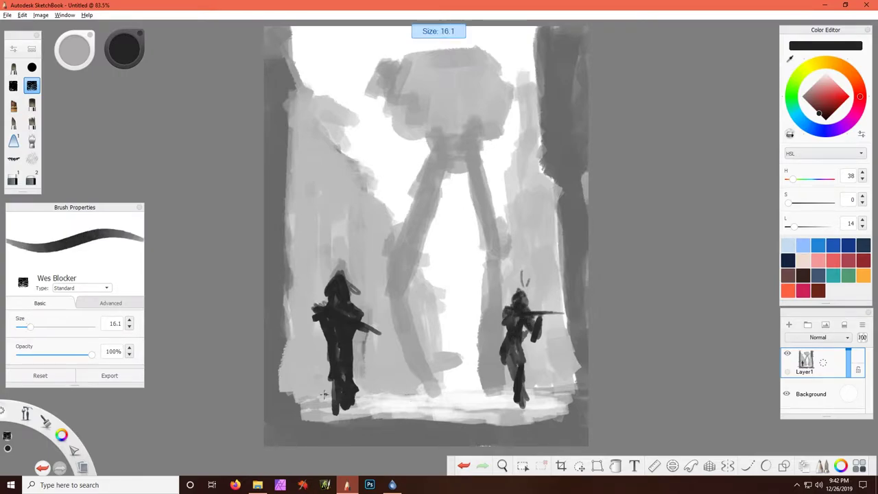
pyautogui.press(']')
# - Darken the bottom-left foreground corner and the lower right with a 31.1 brush
pyautogui.moveTo(291, 405)
pyautogui.mouseDown()
pyautogui.moveTo(266, 415)
pyautogui.moveTo(374, 445)
pyautogui.mouseUp()
pyautogui.moveTo(267, 422); pyautogui.dragTo(353, 445)
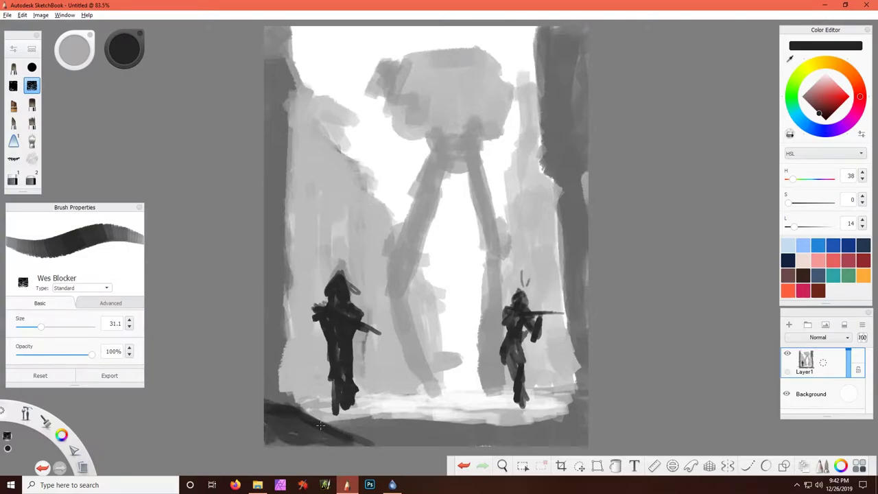
pyautogui.moveTo(278, 374)
pyautogui.mouseDown()
pyautogui.moveTo(283, 403)
pyautogui.moveTo(283, 388)
pyautogui.mouseUp()
pyautogui.moveTo(530, 425)
pyautogui.mouseDown()
pyautogui.moveTo(432, 431)
pyautogui.moveTo(576, 439)
pyautogui.moveTo(586, 431)
pyautogui.moveTo(586, 357)
pyautogui.mouseUp()
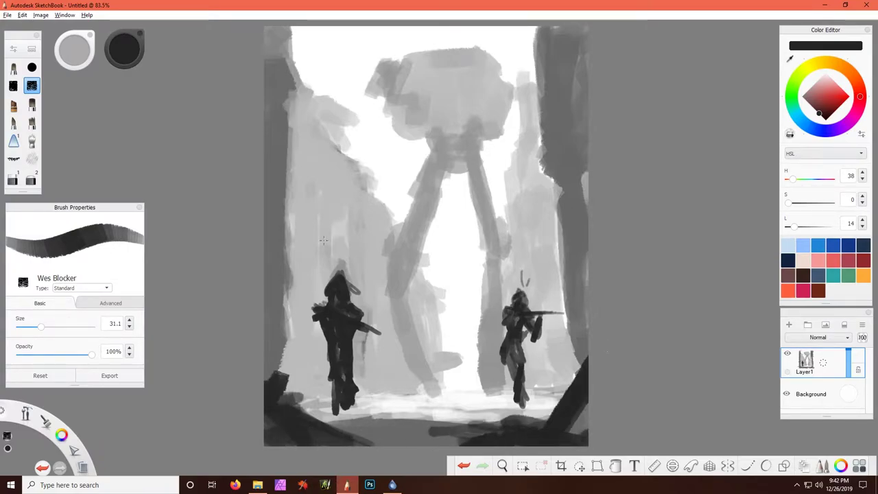
# - At brush size 16.1, paint a thin dark pole on the left with a cable to the right cliff
pyautogui.press('[')
pyautogui.moveTo(321, 283); pyautogui.dragTo(314, 144)
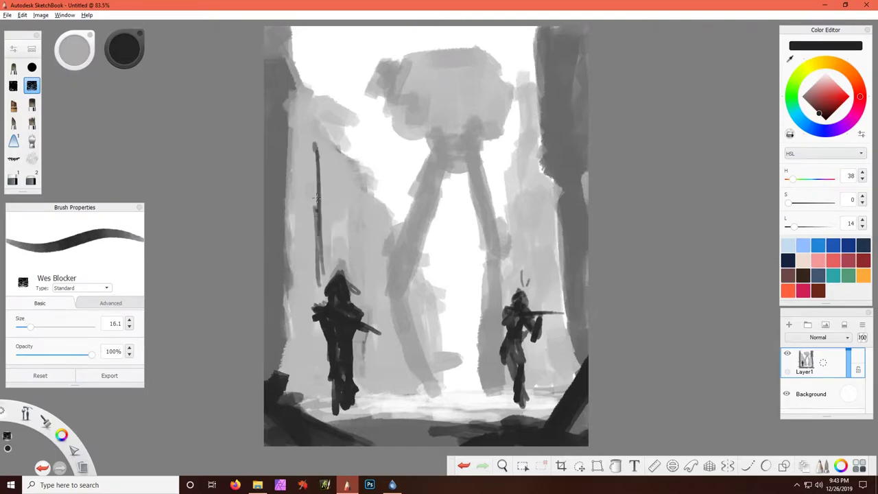
pyautogui.moveTo(315, 83)
pyautogui.mouseDown()
pyautogui.moveTo(315, 118)
pyautogui.moveTo(582, 147)
pyautogui.mouseUp()
pyautogui.moveTo(314, 78); pyautogui.dragTo(315, 117)
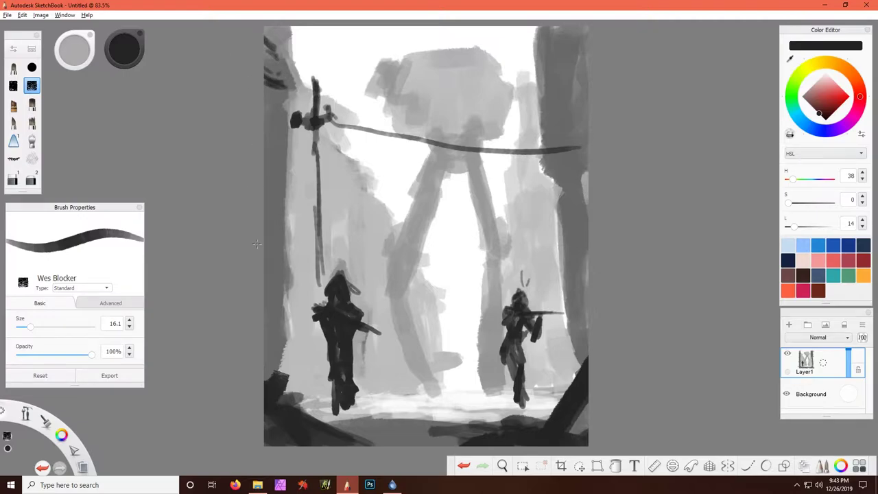
# - Add dark struts along the left cliff edge, at the cable end, and a vertical line up the right cliff
pyautogui.moveTo(266, 313); pyautogui.dragTo(268, 258)
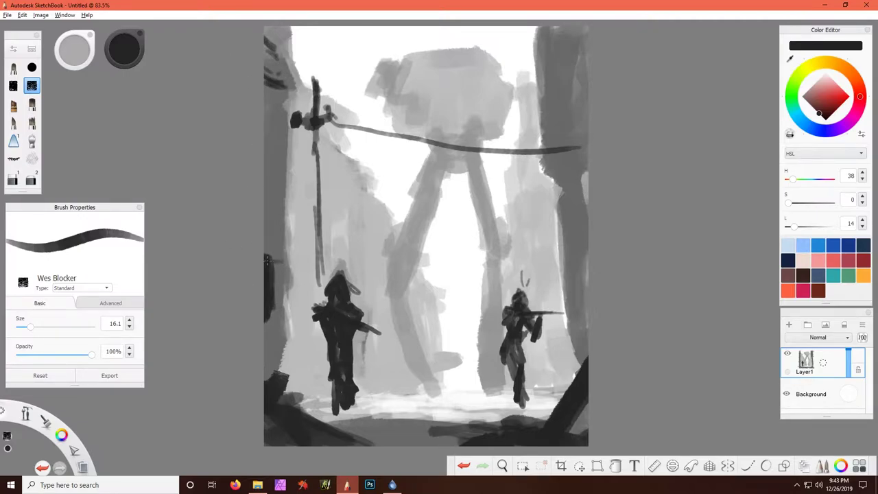
pyautogui.moveTo(266, 161); pyautogui.dragTo(290, 193)
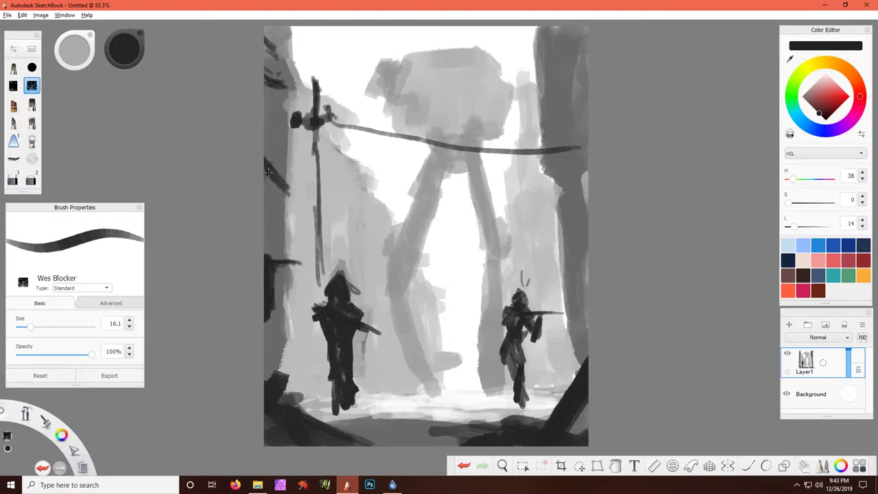
pyautogui.moveTo(282, 132); pyautogui.dragTo(266, 163)
pyautogui.moveTo(273, 191); pyautogui.dragTo(294, 167)
pyautogui.moveTo(553, 165)
pyautogui.mouseDown()
pyautogui.moveTo(587, 146)
pyautogui.moveTo(585, 155)
pyautogui.mouseUp()
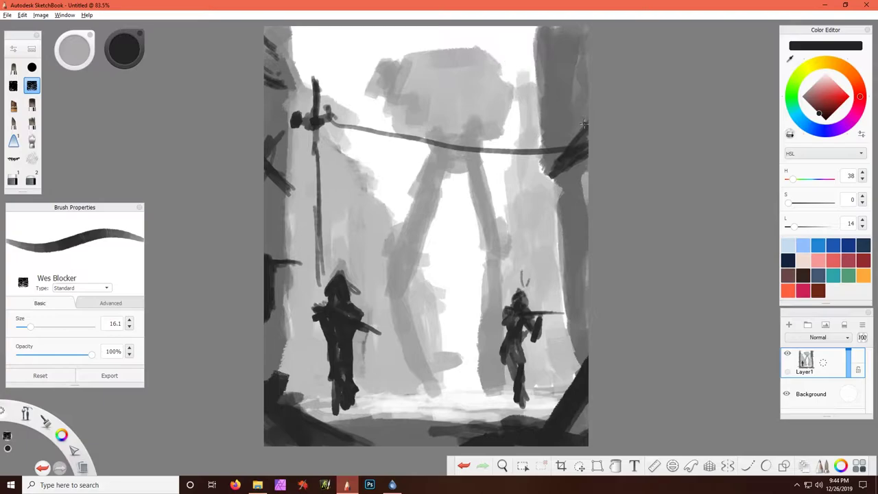
pyautogui.moveTo(584, 124); pyautogui.dragTo(577, 33)
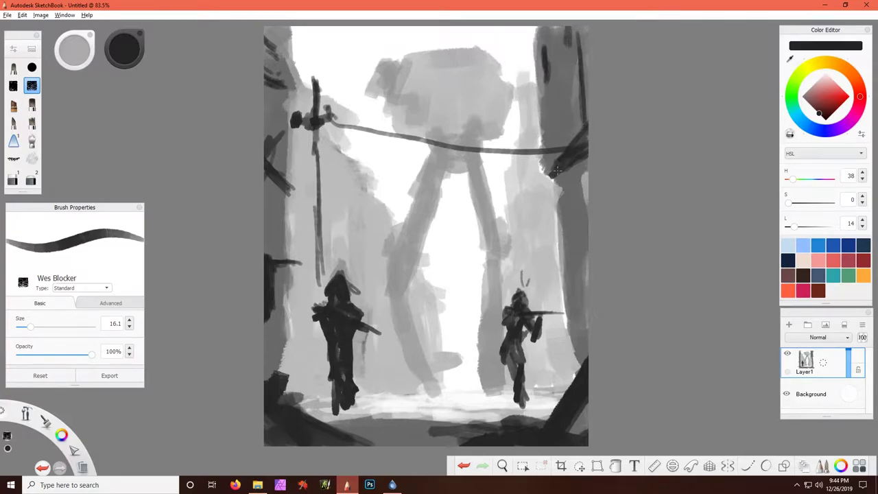
pyautogui.moveTo(556, 187); pyautogui.dragTo(586, 160)
# - Add a grey streak on the right cliff, a dark cable-end stroke and a faint sky diagonal
pyautogui.keyDown('alt'); pyautogui.click(579, 310); pyautogui.keyUp('alt')
pyautogui.moveTo(569, 320); pyautogui.dragTo(573, 362)
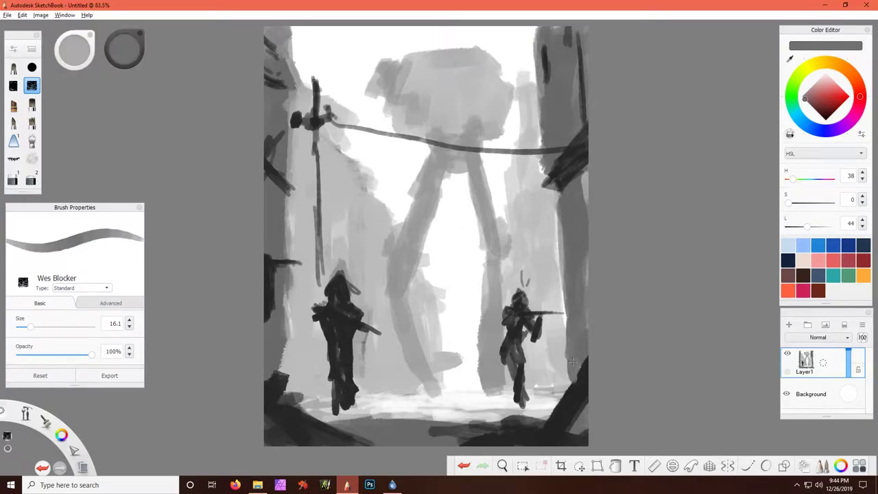
pyautogui.keyDown('alt'); pyautogui.click(556, 179); pyautogui.keyUp('alt')
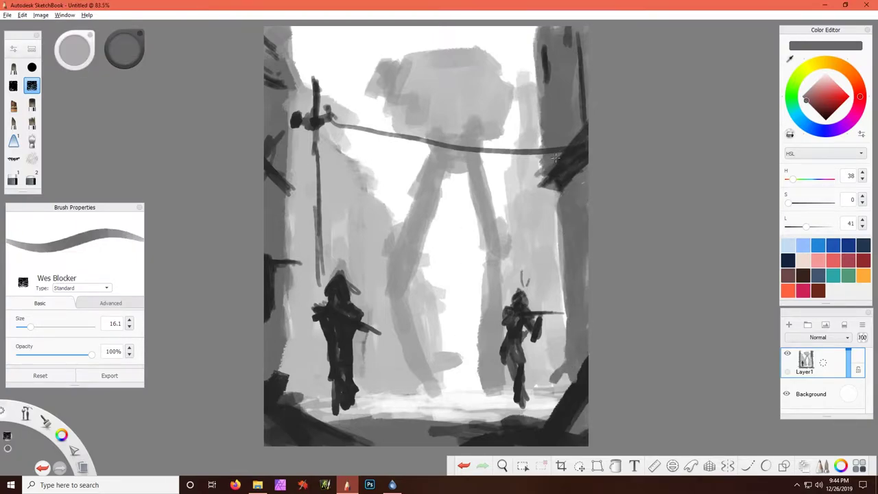
pyautogui.moveTo(536, 183); pyautogui.dragTo(553, 173)
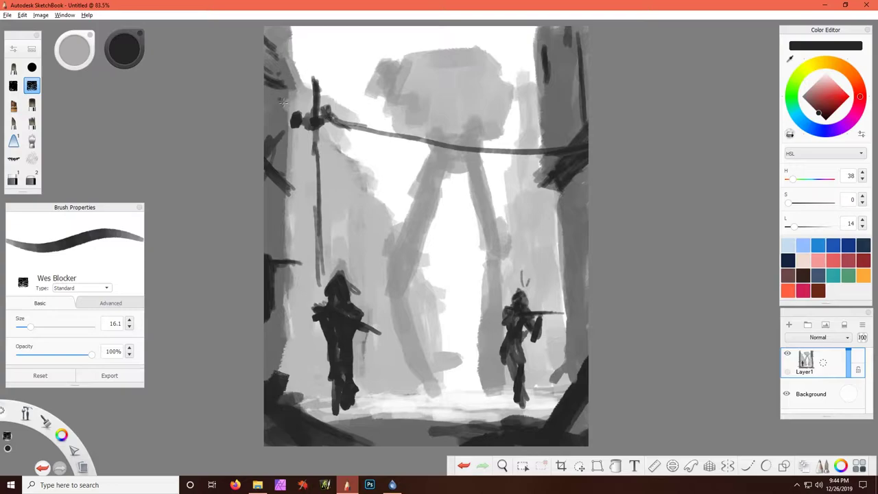
pyautogui.moveTo(330, 99); pyautogui.dragTo(450, 27)
pyautogui.keyDown('alt'); pyautogui.click(363, 65); pyautogui.keyUp('alt')
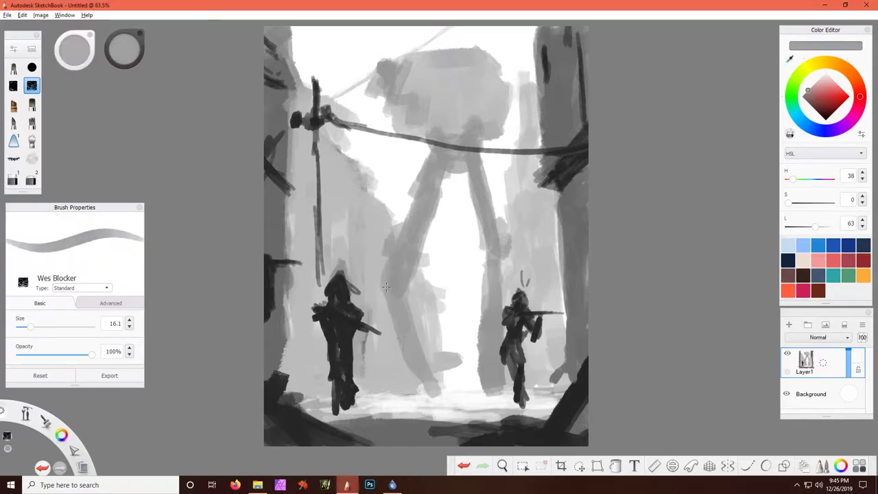
# - Sample a light grey and paint vertical mist strokes near the right canyon wall
pyautogui.keyDown('alt'); pyautogui.click(448, 345); pyautogui.keyUp('alt')
pyautogui.moveTo(442, 317)
pyautogui.mouseDown()
pyautogui.moveTo(459, 343)
pyautogui.moveTo(459, 387)
pyautogui.mouseUp()
pyautogui.moveTo(450, 338); pyautogui.dragTo(447, 392)
pyautogui.moveTo(472, 325)
pyautogui.mouseDown()
pyautogui.moveTo(473, 390)
pyautogui.moveTo(384, 409)
pyautogui.moveTo(391, 422)
pyautogui.moveTo(330, 420)
pyautogui.mouseUp()
# - Set the colour to white and paint a highlight loop around the robot's head
pyautogui.keyDown('alt'); pyautogui.click(473, 216); pyautogui.keyUp('alt')
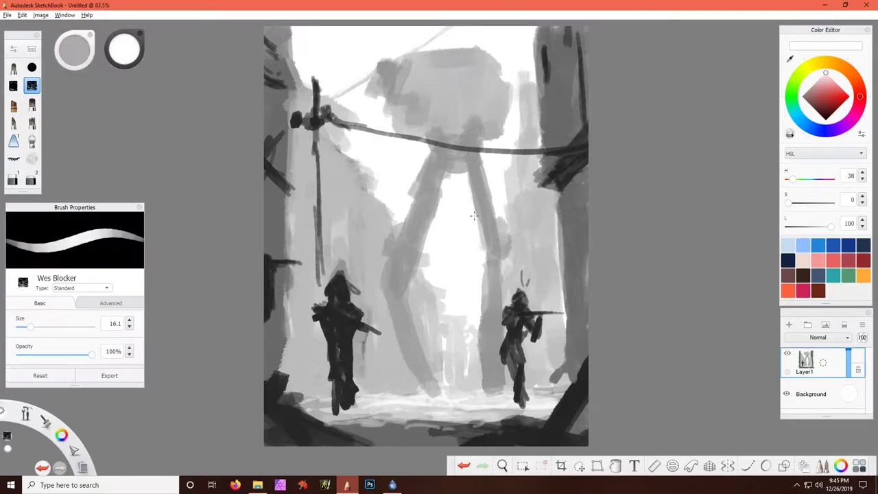
pyautogui.keyDown('alt'); pyautogui.click(420, 182); pyautogui.keyUp('alt')
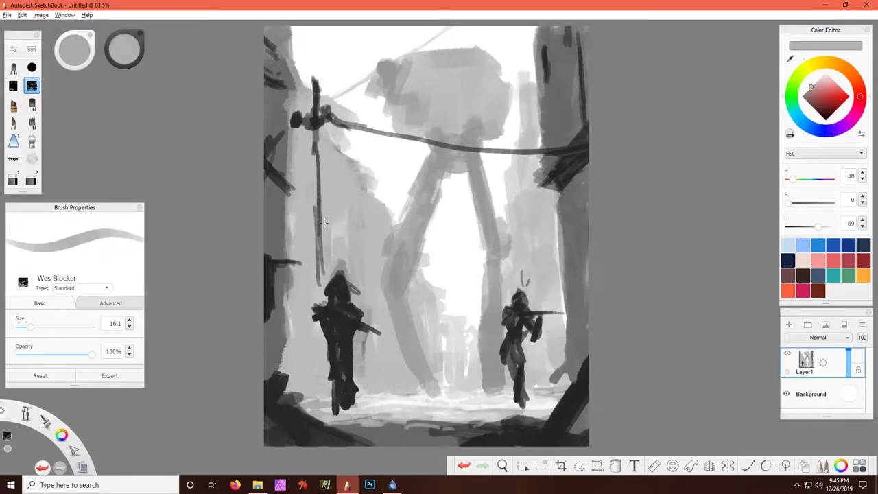
pyautogui.keyDown('alt'); pyautogui.click(456, 155); pyautogui.keyUp('alt')
pyautogui.moveTo(422, 96)
pyautogui.mouseDown()
pyautogui.moveTo(499, 96)
pyautogui.moveTo(453, 58)
pyautogui.moveTo(404, 86)
pyautogui.moveTo(480, 75)
pyautogui.moveTo(463, 121)
pyautogui.mouseUp()
# - Sample a dark grey and shade the robot head's underside and one leg
pyautogui.keyDown('alt'); pyautogui.click(463, 120); pyautogui.keyUp('alt')
pyautogui.moveTo(405, 110)
pyautogui.mouseDown()
pyautogui.moveTo(453, 130)
pyautogui.moveTo(494, 123)
pyautogui.moveTo(398, 103)
pyautogui.moveTo(501, 133)
pyautogui.moveTo(397, 114)
pyautogui.mouseUp()
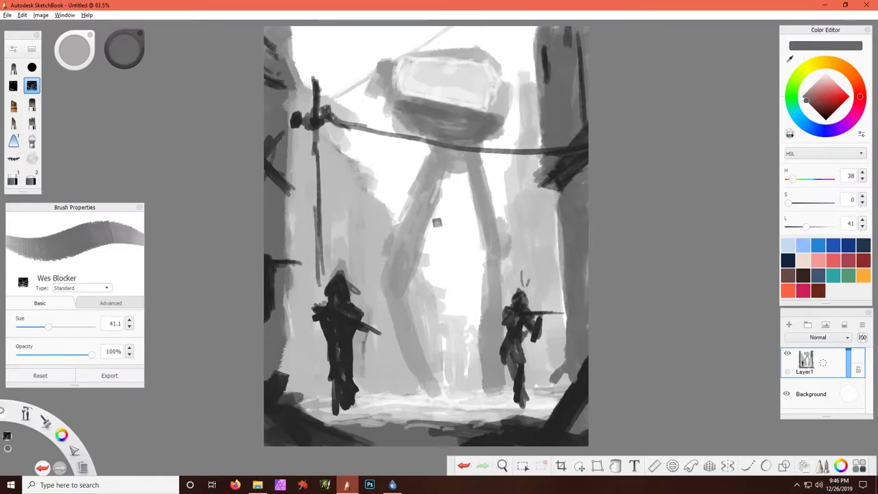
pyautogui.moveTo(389, 291); pyautogui.dragTo(415, 374)
pyautogui.moveTo(404, 312); pyautogui.dragTo(436, 394)
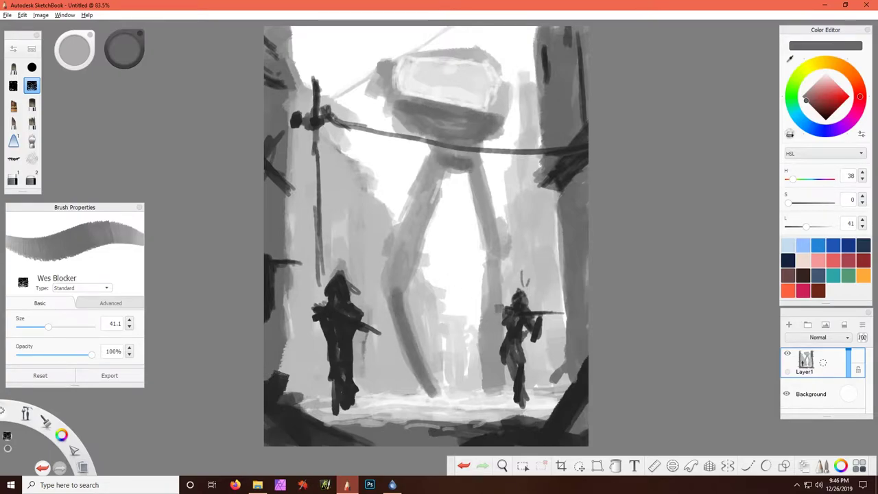
# - Extend the head's left side and paint darker vertical grey strokes across the robot head
pyautogui.keyDown('alt'); pyautogui.click(371, 279); pyautogui.keyUp('alt')
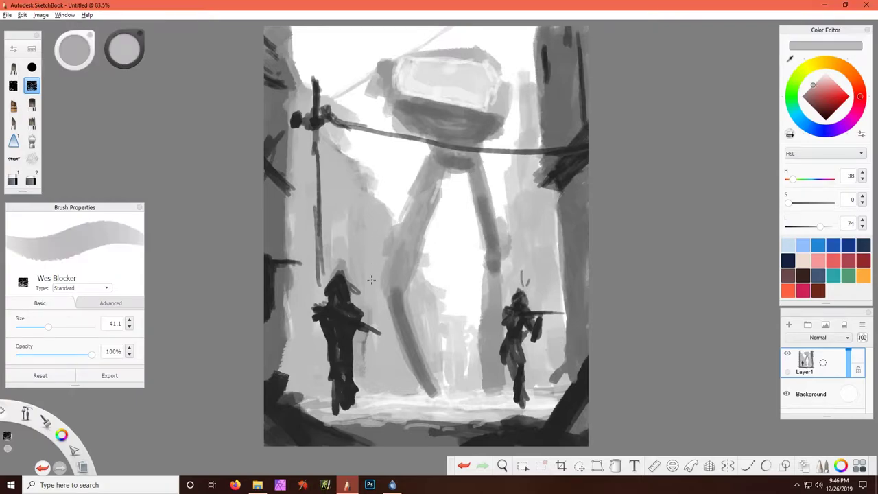
pyautogui.moveTo(381, 79); pyautogui.dragTo(362, 67)
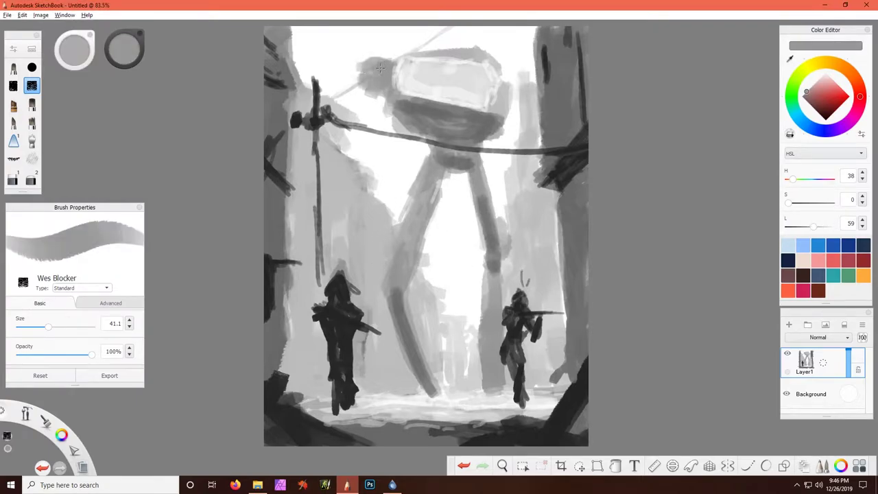
pyautogui.keyDown('alt'); pyautogui.click(524, 82); pyautogui.keyUp('alt')
pyautogui.moveTo(524, 79); pyautogui.dragTo(518, 115)
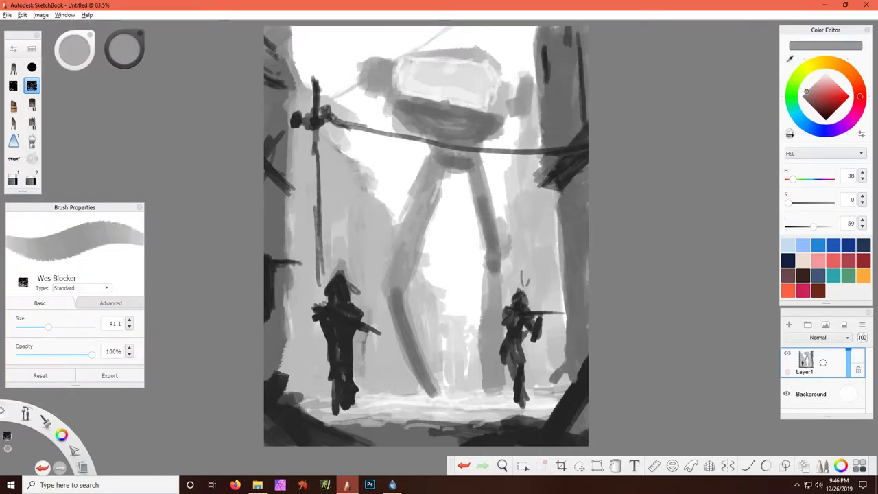
pyautogui.moveTo(433, 106); pyautogui.dragTo(430, 61)
pyautogui.moveTo(472, 116); pyautogui.dragTo(472, 61)
pyautogui.moveTo(439, 108)
pyautogui.mouseDown()
pyautogui.moveTo(432, 68)
pyautogui.moveTo(474, 55)
pyautogui.moveTo(461, 63)
pyautogui.mouseUp()
# - Pick a mid grey and paint light detail lines on the robot head
pyautogui.keyDown('alt'); pyautogui.click(453, 40); pyautogui.keyUp('alt')
pyautogui.keyDown('alt'); pyautogui.click(440, 47); pyautogui.keyUp('alt')
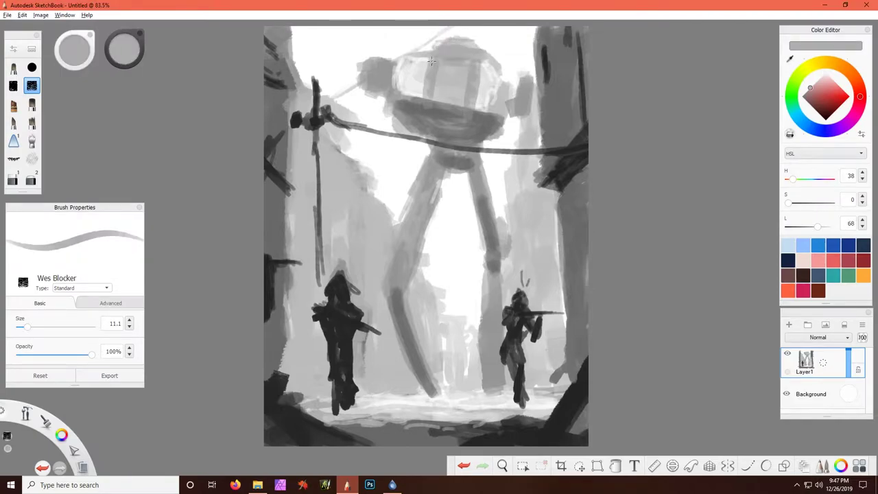
pyautogui.keyDown('alt'); pyautogui.click(426, 100); pyautogui.keyUp('alt')
pyautogui.keyDown('alt'); pyautogui.click(431, 112); pyautogui.keyUp('alt')
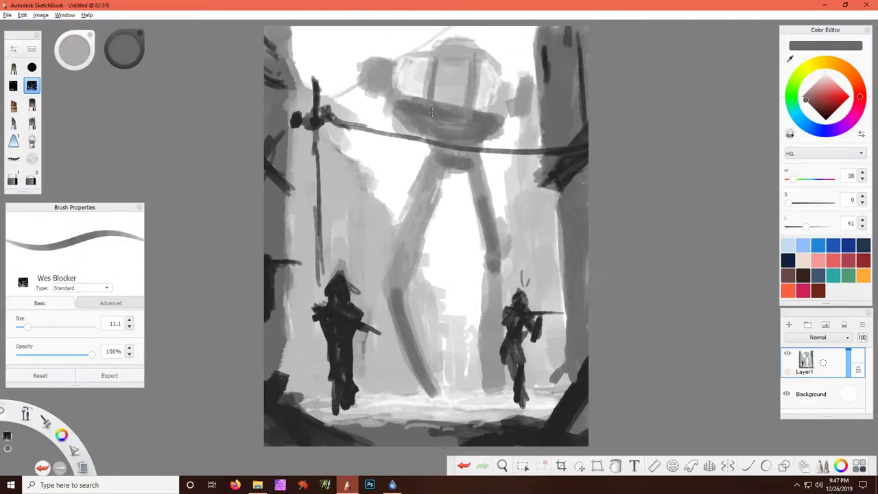
pyautogui.keyDown('alt'); pyautogui.click(482, 63); pyautogui.keyUp('alt')
pyautogui.moveTo(469, 62); pyautogui.dragTo(472, 103)
# - Dab small marks and paint panel lines across the robot head
pyautogui.keyDown('alt'); pyautogui.click(473, 83); pyautogui.keyUp('alt')
pyautogui.keyDown('alt'); pyautogui.click(422, 61); pyautogui.keyUp('alt')
pyautogui.moveTo(419, 61); pyautogui.dragTo(428, 98)
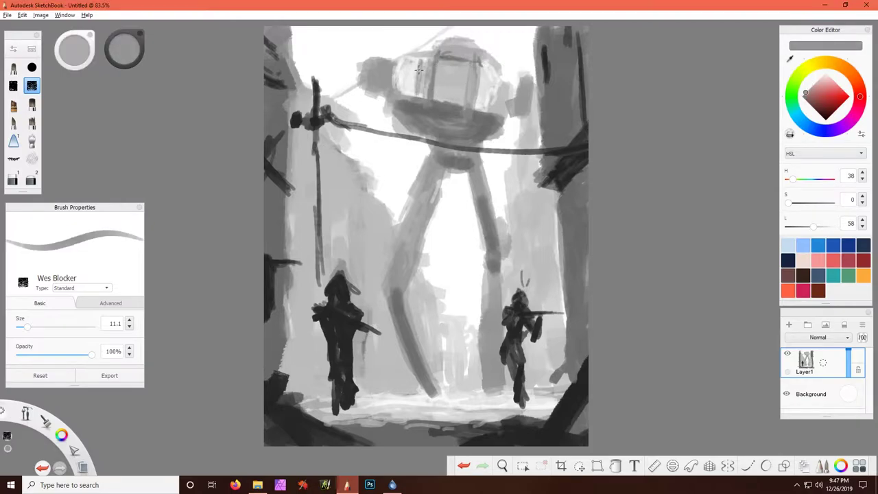
pyautogui.moveTo(476, 67); pyautogui.dragTo(486, 96)
pyautogui.keyDown('alt'); pyautogui.click(437, 110); pyautogui.keyUp('alt')
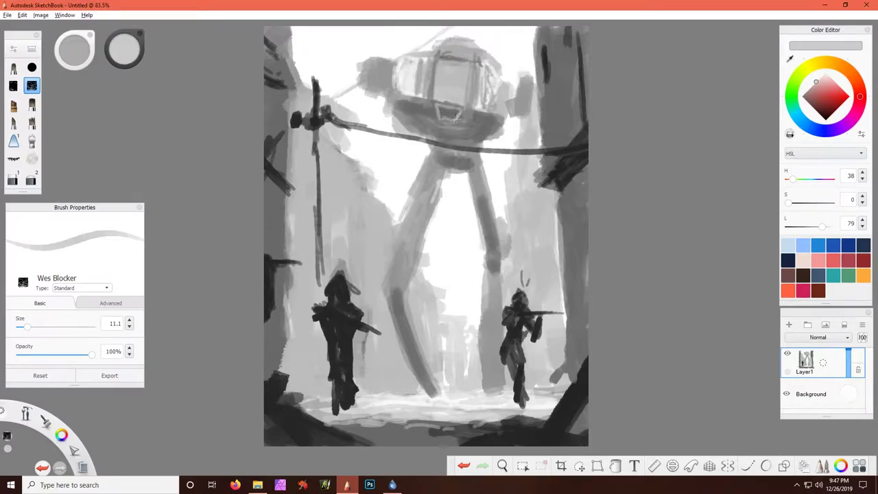
pyautogui.keyDown('alt'); pyautogui.click(465, 108); pyautogui.keyUp('alt')
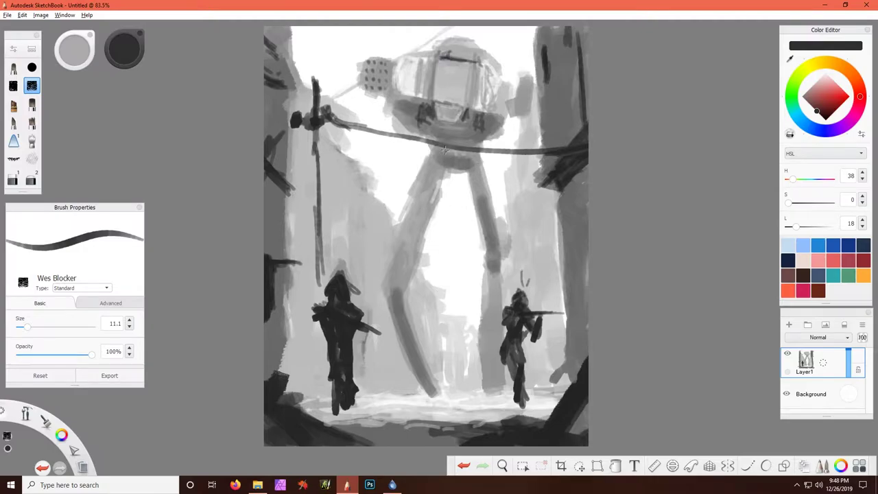
# - Cover the robot's old legs with white using a bigger brush
pyautogui.keyDown('alt'); pyautogui.click(446, 179); pyautogui.keyUp('alt')
pyautogui.moveTo(432, 158); pyautogui.dragTo(419, 216)
pyautogui.moveTo(481, 168); pyautogui.dragTo(473, 195)
pyautogui.moveTo(490, 181); pyautogui.dragTo(481, 247)
pyautogui.moveTo(429, 196); pyautogui.dragTo(408, 240)
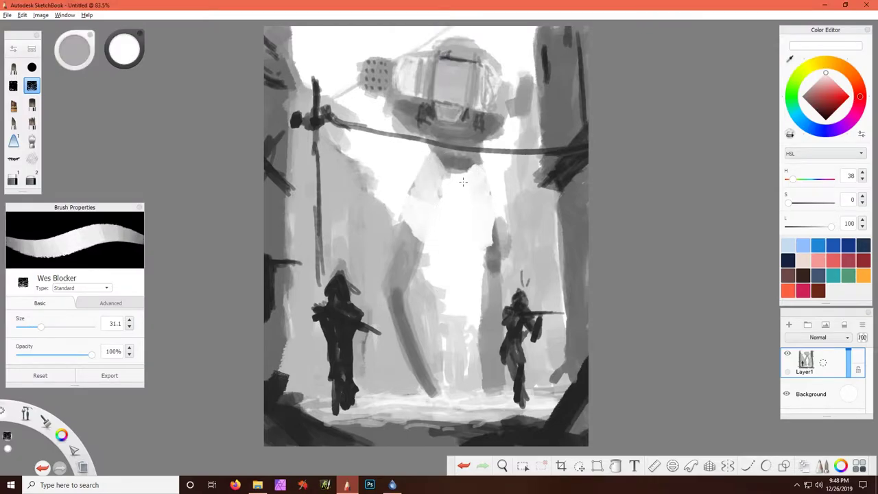
# - Repaint the robot's lower body with sampled mid and lighter greys
pyautogui.keyDown('alt'); pyautogui.click(460, 161); pyautogui.keyUp('alt')
pyautogui.moveTo(449, 163)
pyautogui.mouseDown()
pyautogui.moveTo(420, 209)
pyautogui.moveTo(490, 214)
pyautogui.mouseUp()
pyautogui.moveTo(480, 172)
pyautogui.mouseDown()
pyautogui.moveTo(479, 192)
pyautogui.moveTo(429, 204)
pyautogui.mouseUp()
pyautogui.keyDown('alt'); pyautogui.click(450, 170); pyautogui.keyUp('alt')
pyautogui.moveTo(435, 171)
pyautogui.mouseDown()
pyautogui.moveTo(461, 181)
pyautogui.moveTo(432, 196)
pyautogui.moveTo(462, 210)
pyautogui.mouseUp()
pyautogui.keyDown('alt'); pyautogui.click(446, 172); pyautogui.keyUp('alt')
pyautogui.moveTo(480, 185); pyautogui.dragTo(464, 206)
# - Add grey strokes and dabs to the robot's right side
pyautogui.keyDown('alt'); pyautogui.click(446, 157); pyautogui.keyUp('alt')
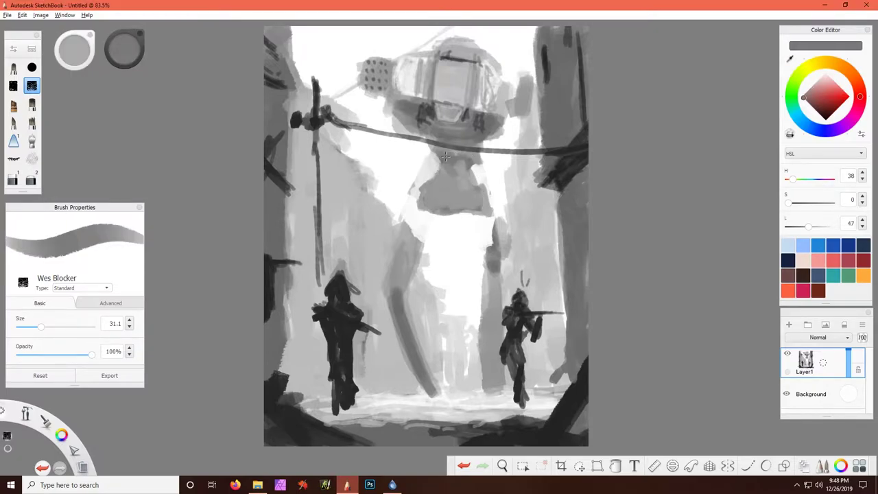
pyautogui.moveTo(445, 159)
pyautogui.mouseDown()
pyautogui.moveTo(497, 209)
pyautogui.moveTo(470, 296)
pyautogui.mouseUp()
pyautogui.keyDown('alt'); pyautogui.click(498, 267); pyautogui.keyUp('alt')
pyautogui.keyDown('alt'); pyautogui.click(482, 254); pyautogui.keyUp('alt')
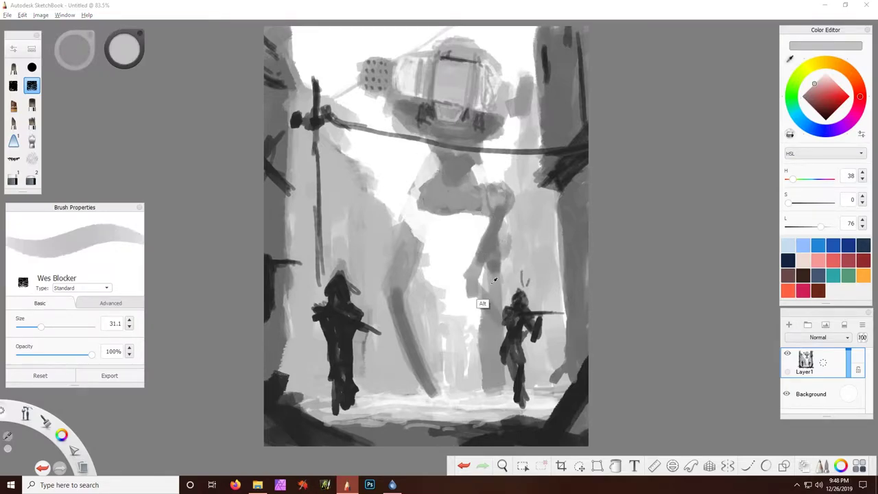
pyautogui.keyDown('alt'); pyautogui.click(490, 266); pyautogui.keyUp('alt')
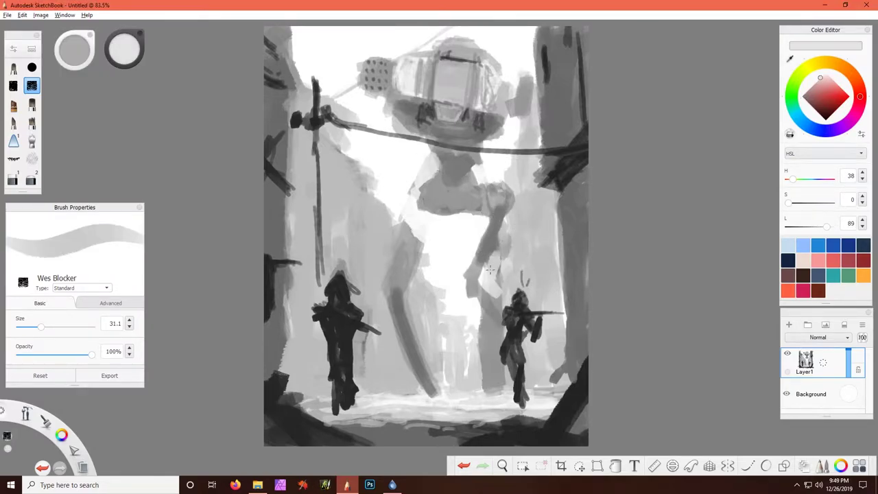
# - Paint a new dark grey leg down from the hip and rework the hip joint
pyautogui.keyDown('alt'); pyautogui.click(439, 231); pyautogui.keyUp('alt')
pyautogui.moveTo(398, 184)
pyautogui.mouseDown()
pyautogui.moveTo(410, 285)
pyautogui.moveTo(404, 377)
pyautogui.mouseUp()
pyautogui.moveTo(415, 306); pyautogui.dragTo(385, 385)
pyautogui.keyDown('alt'); pyautogui.click(421, 393); pyautogui.keyUp('alt')
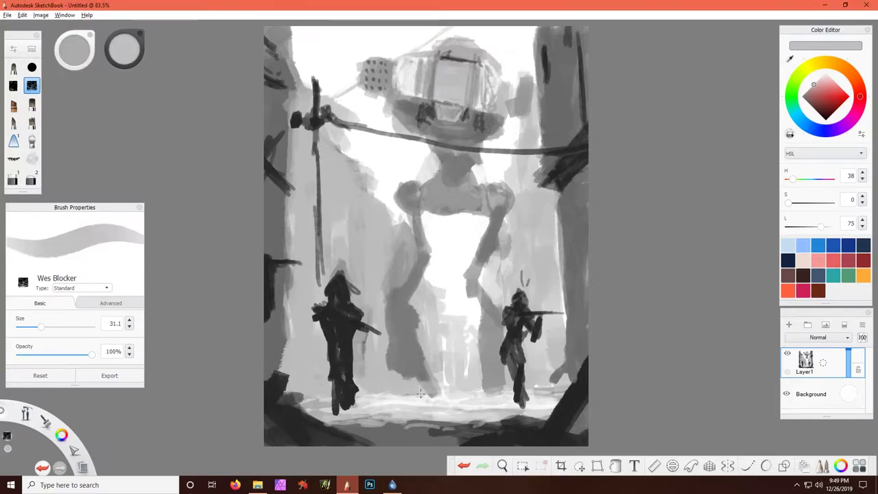
pyautogui.keyDown('alt'); pyautogui.click(430, 258); pyautogui.keyUp('alt')
pyautogui.moveTo(415, 216)
pyautogui.mouseDown()
pyautogui.moveTo(394, 179)
pyautogui.moveTo(427, 192)
pyautogui.mouseUp()
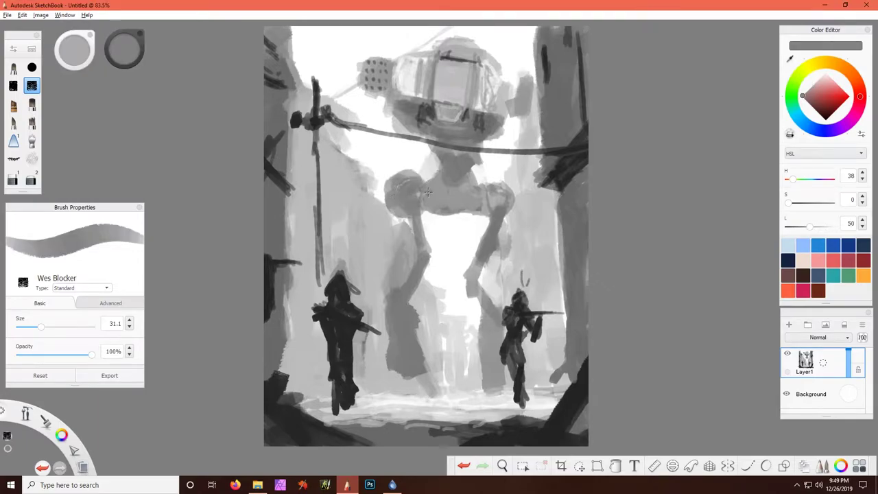
# - Darken the robot's leg and add a light stroke beside the right soldier
pyautogui.keyDown('alt'); pyautogui.click(476, 178); pyautogui.keyUp('alt')
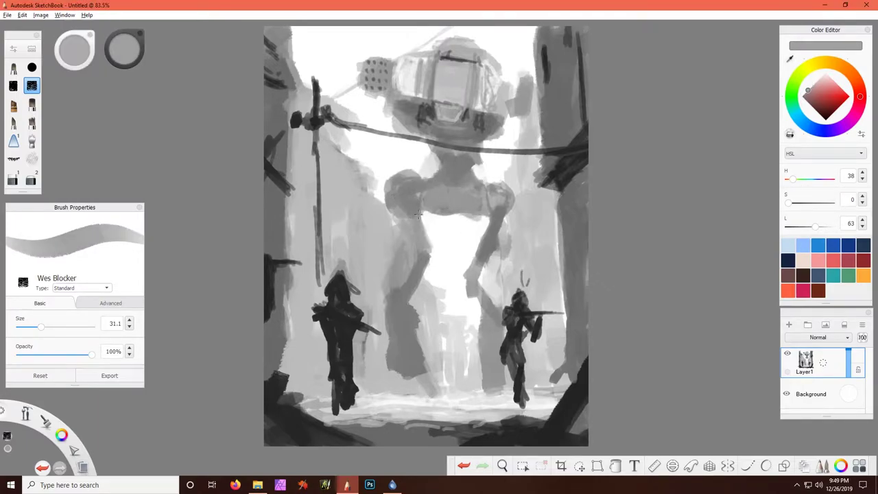
pyautogui.keyDown('alt'); pyautogui.click(377, 322); pyautogui.keyUp('alt')
pyautogui.moveTo(398, 329)
pyautogui.mouseDown()
pyautogui.moveTo(401, 380)
pyautogui.moveTo(409, 377)
pyautogui.mouseUp()
pyautogui.keyDown('alt'); pyautogui.click(433, 374); pyautogui.keyUp('alt')
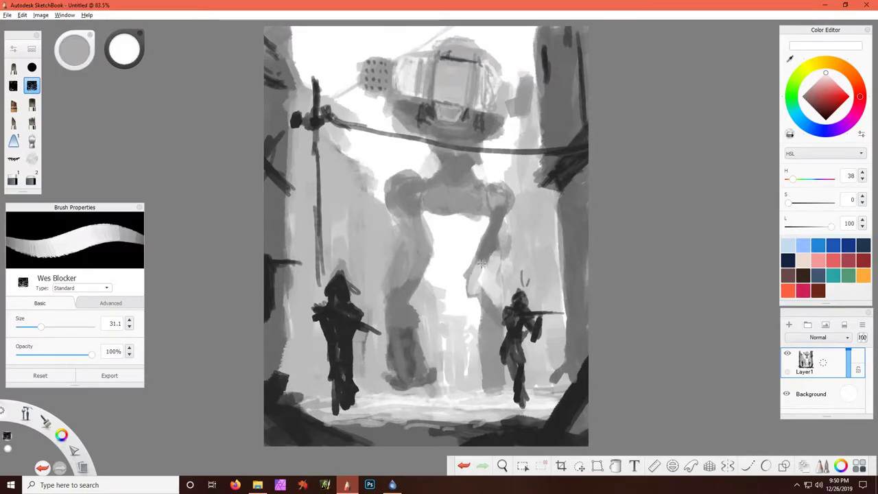
pyautogui.keyDown('alt'); pyautogui.click(484, 369); pyautogui.keyUp('alt')
pyautogui.moveTo(485, 369); pyautogui.dragTo(493, 314)
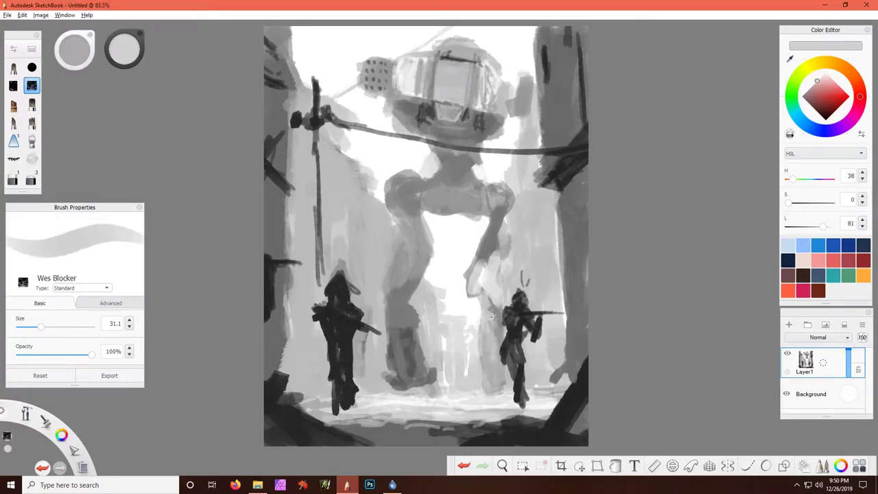
# - Add faint pale strokes to the left leg and darken the robot's hip area
pyautogui.keyDown('alt'); pyautogui.click(393, 225); pyautogui.keyUp('alt')
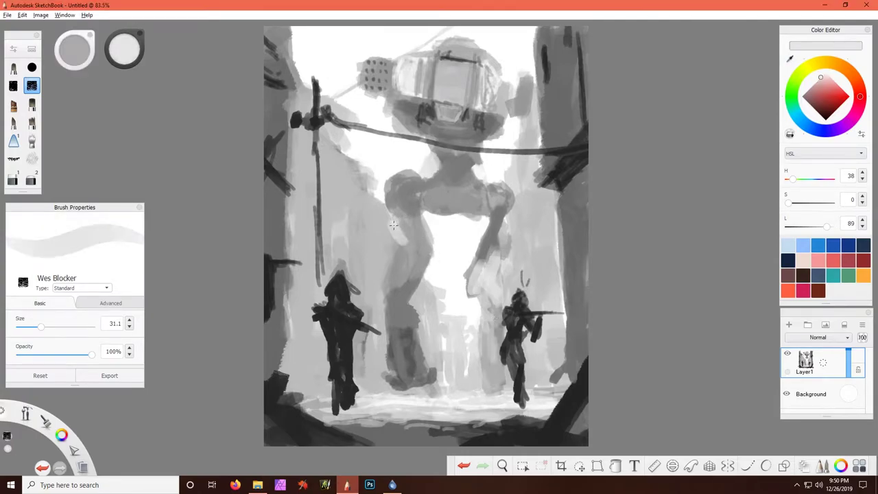
pyautogui.keyDown('alt'); pyautogui.click(410, 248); pyautogui.keyUp('alt')
pyautogui.moveTo(390, 248); pyautogui.dragTo(391, 218)
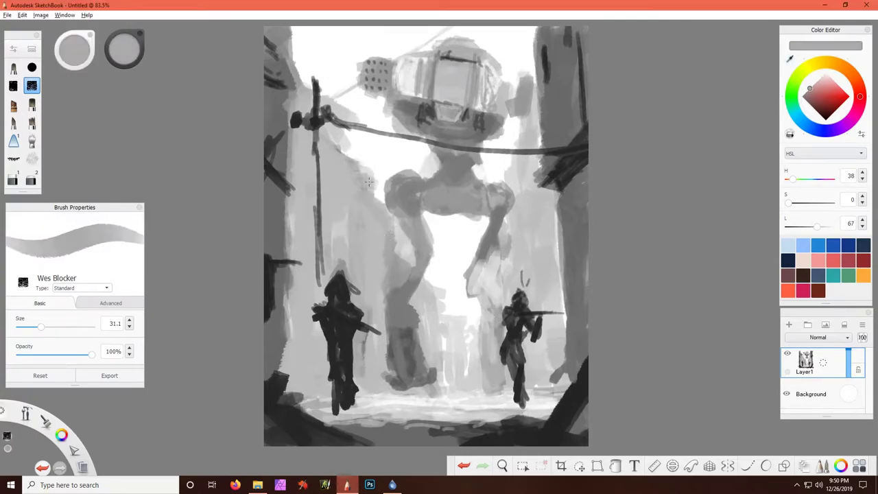
pyautogui.keyDown('alt'); pyautogui.click(397, 216); pyautogui.keyUp('alt')
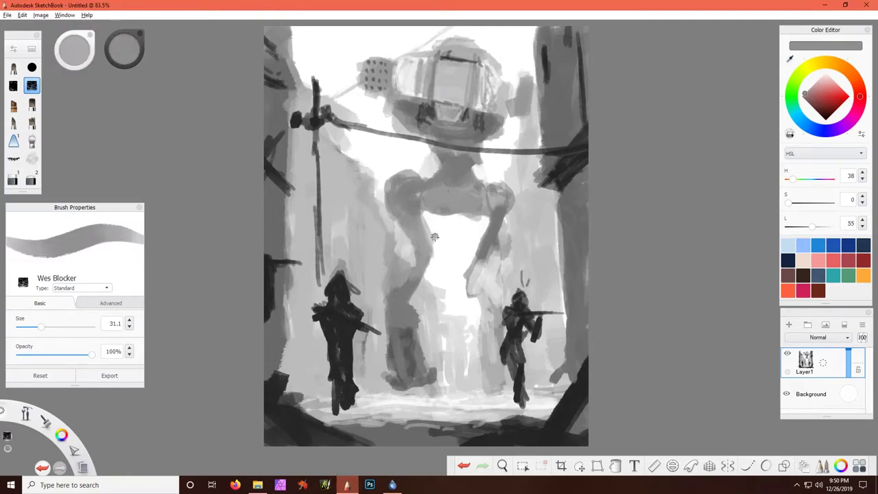
pyautogui.keyDown('alt'); pyautogui.click(412, 284); pyautogui.keyUp('alt')
pyautogui.moveTo(411, 216); pyautogui.dragTo(470, 179)
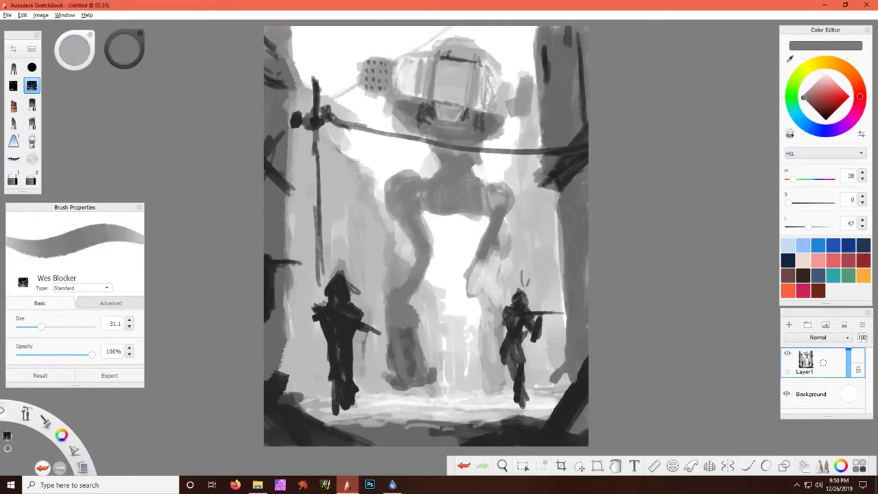
# - Add white highlights along the visor top and the head's right side
pyautogui.keyDown('alt'); pyautogui.click(464, 88); pyautogui.keyUp('alt')
pyautogui.moveTo(484, 48); pyautogui.dragTo(409, 74)
pyautogui.click(527, 91)
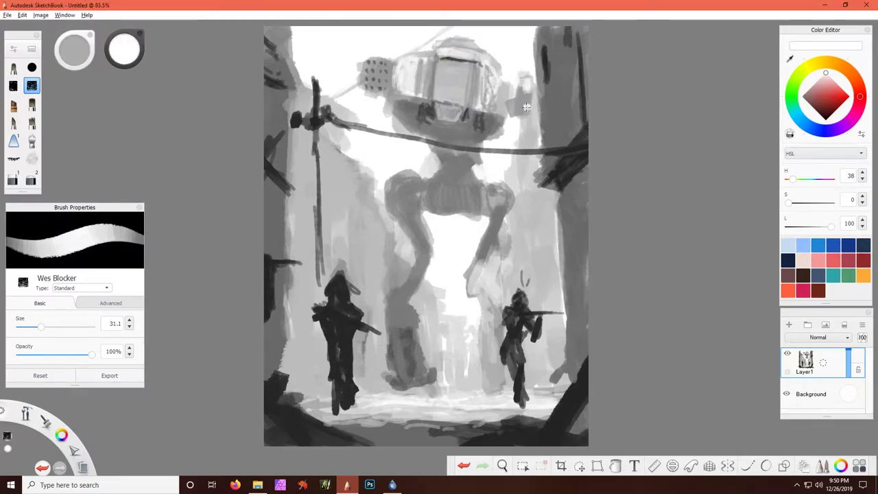
pyautogui.click(519, 107)
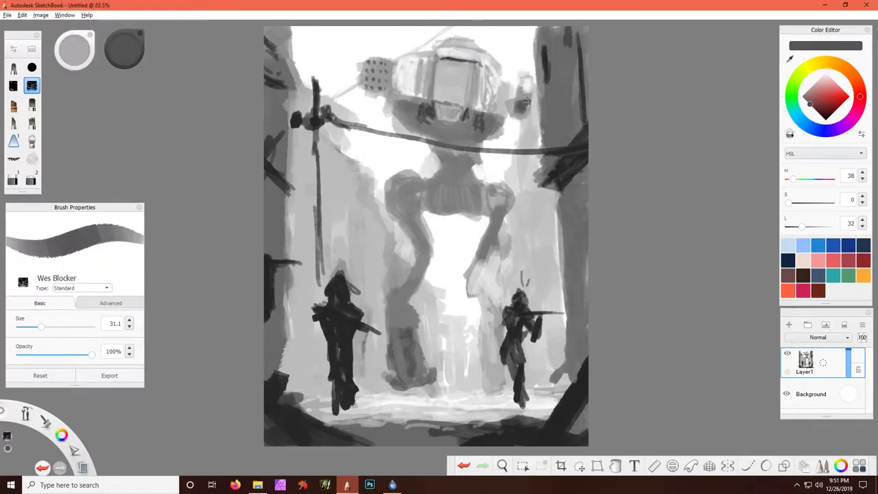
# - Shade the torso band, joints and torso underside dark grey, then reshape the legs
pyautogui.moveTo(431, 193); pyautogui.dragTo(483, 199)
pyautogui.moveTo(412, 194); pyautogui.dragTo(410, 208)
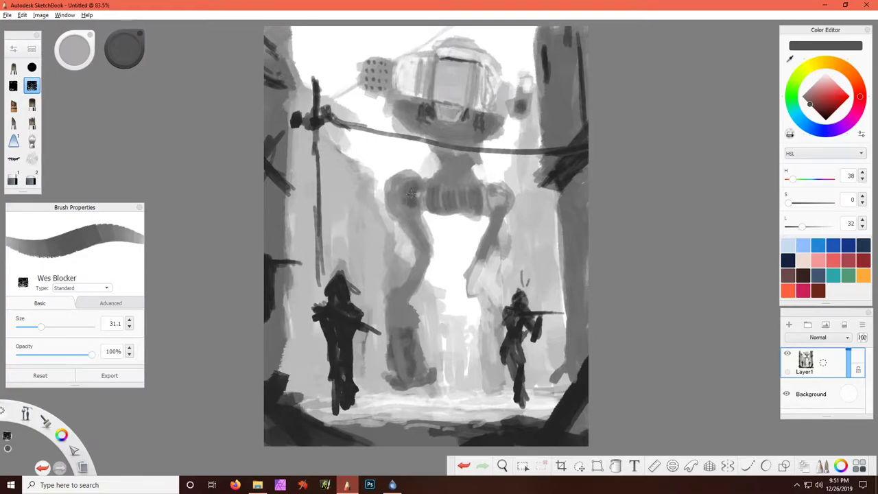
pyautogui.moveTo(489, 188); pyautogui.dragTo(500, 217)
pyautogui.moveTo(423, 208); pyautogui.dragTo(493, 214)
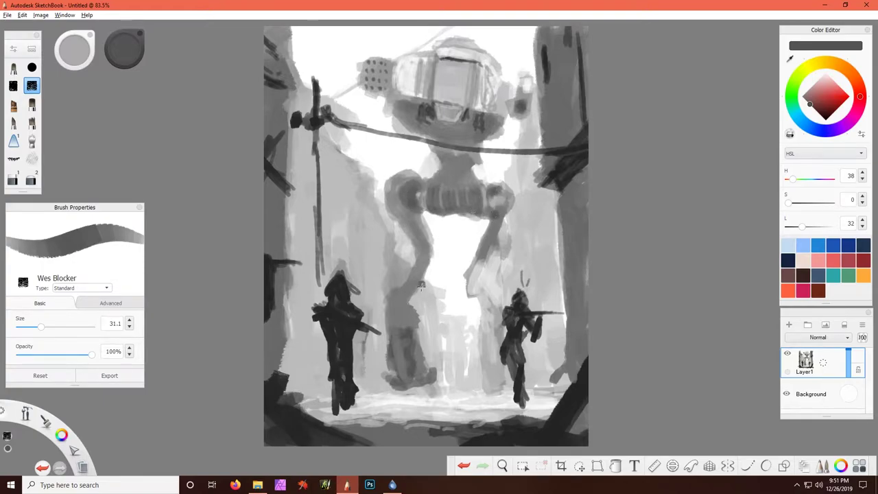
pyautogui.keyDown('alt'); pyautogui.click(412, 340); pyautogui.keyUp('alt')
pyautogui.moveTo(403, 324); pyautogui.dragTo(412, 311)
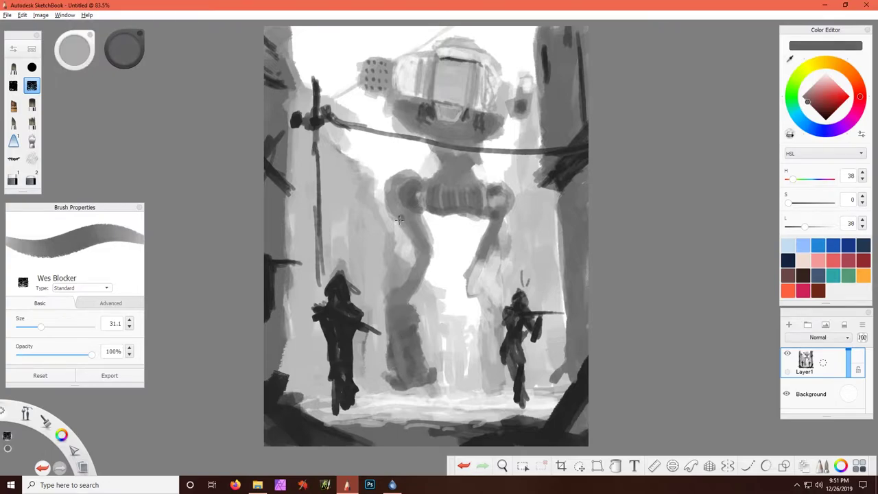
# - Reshape the robot's legs and brighten its right leg with light grey
pyautogui.moveTo(403, 388); pyautogui.dragTo(449, 374)
pyautogui.keyDown('alt'); pyautogui.click(541, 127); pyautogui.keyUp('alt')
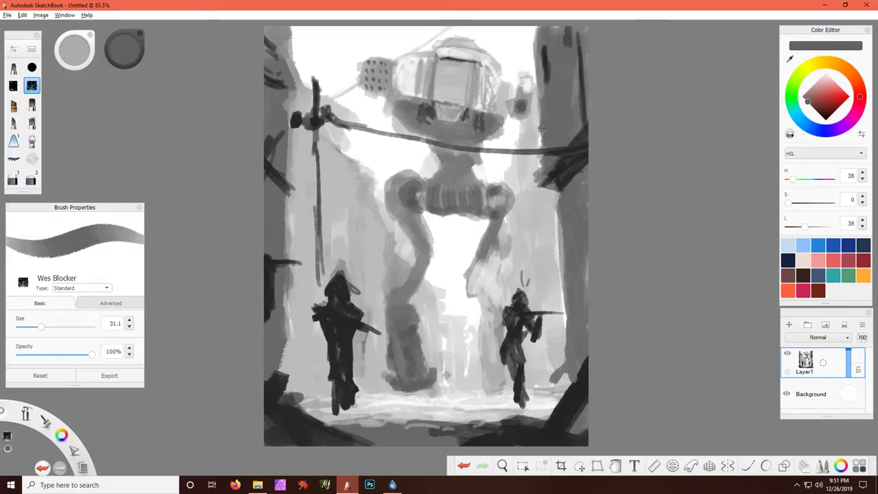
pyautogui.keyDown('alt'); pyautogui.click(496, 206); pyautogui.keyUp('alt')
pyautogui.moveTo(496, 201)
pyautogui.mouseDown()
pyautogui.moveTo(472, 292)
pyautogui.moveTo(474, 346)
pyautogui.moveTo(480, 333)
pyautogui.mouseUp()
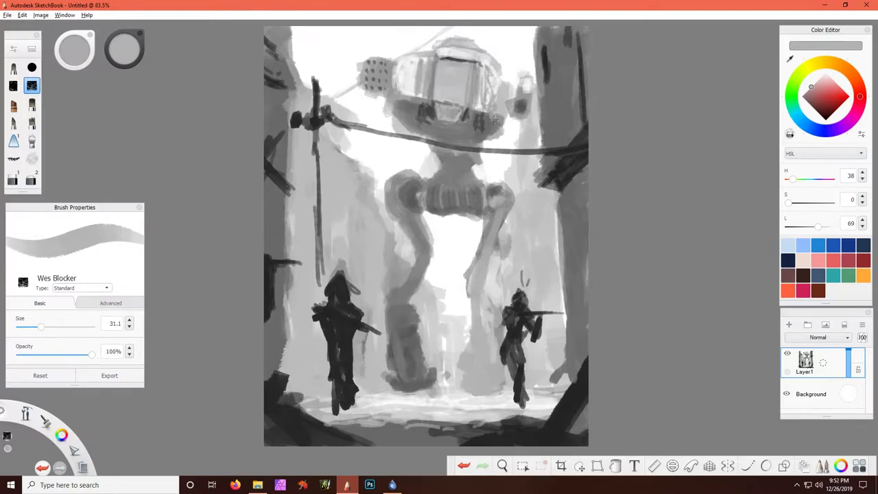
# - Paint a lighter stroke down the left edge and lighten the left leg and hip
pyautogui.keyDown('alt'); pyautogui.click(300, 76); pyautogui.keyUp('alt')
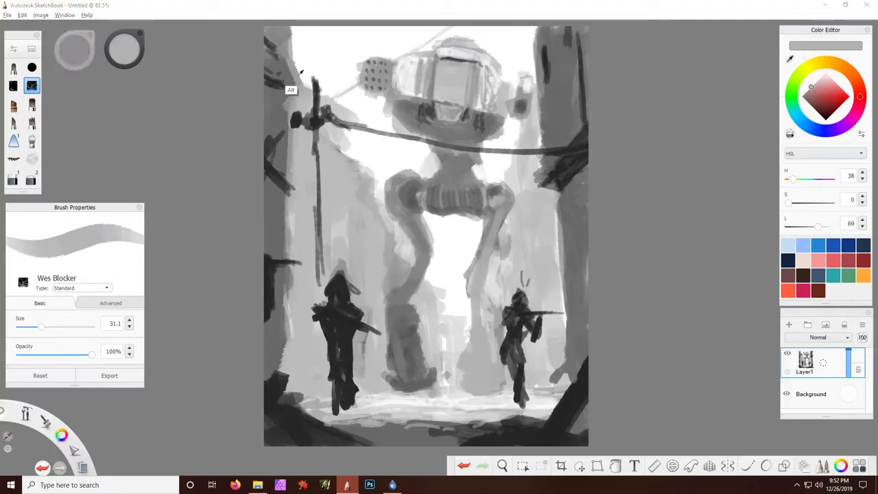
pyautogui.moveTo(275, 34); pyautogui.dragTo(315, 398)
pyautogui.keyDown('alt'); pyautogui.click(327, 398); pyautogui.keyUp('alt')
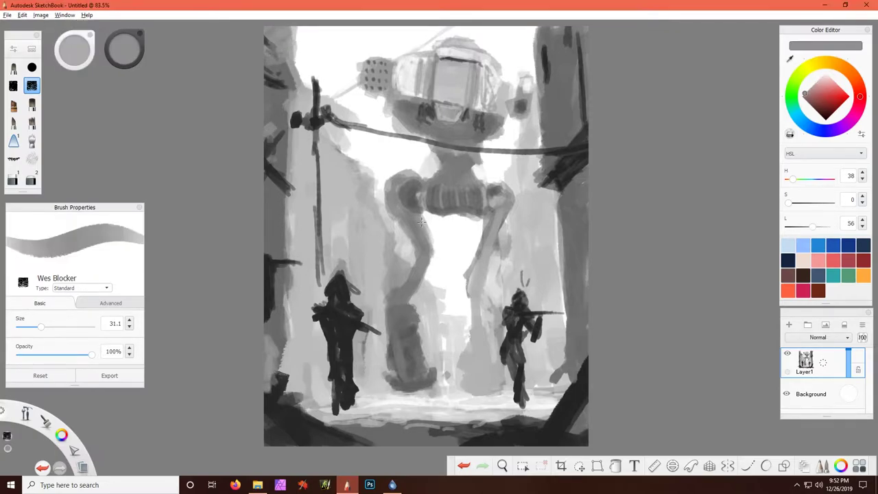
pyautogui.moveTo(433, 220); pyautogui.dragTo(419, 295)
pyautogui.keyDown('alt'); pyautogui.click(412, 275); pyautogui.keyUp('alt')
pyautogui.moveTo(415, 247); pyautogui.dragTo(401, 288)
pyautogui.moveTo(388, 203); pyautogui.dragTo(405, 163)
# - Darken the right hip, left leg, neck and head underside with dark grey
pyautogui.keyDown('alt'); pyautogui.click(496, 181); pyautogui.keyUp('alt')
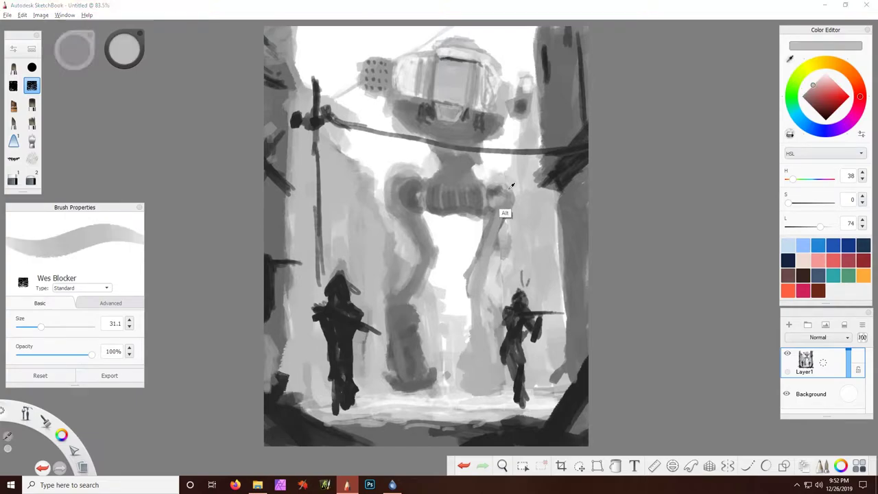
pyautogui.moveTo(501, 209); pyautogui.dragTo(491, 240)
pyautogui.moveTo(405, 214); pyautogui.dragTo(429, 262)
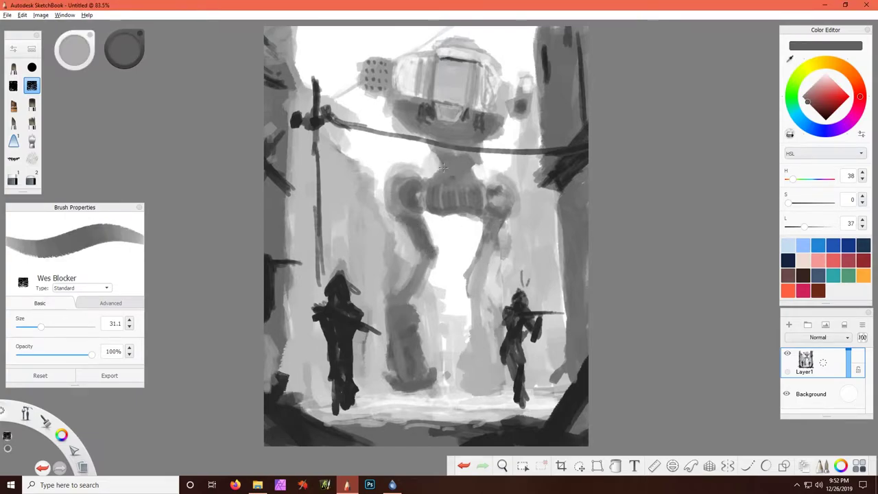
pyautogui.moveTo(439, 165)
pyautogui.mouseDown()
pyautogui.moveTo(478, 158)
pyautogui.moveTo(446, 118)
pyautogui.moveTo(440, 124)
pyautogui.moveTo(481, 137)
pyautogui.mouseUp()
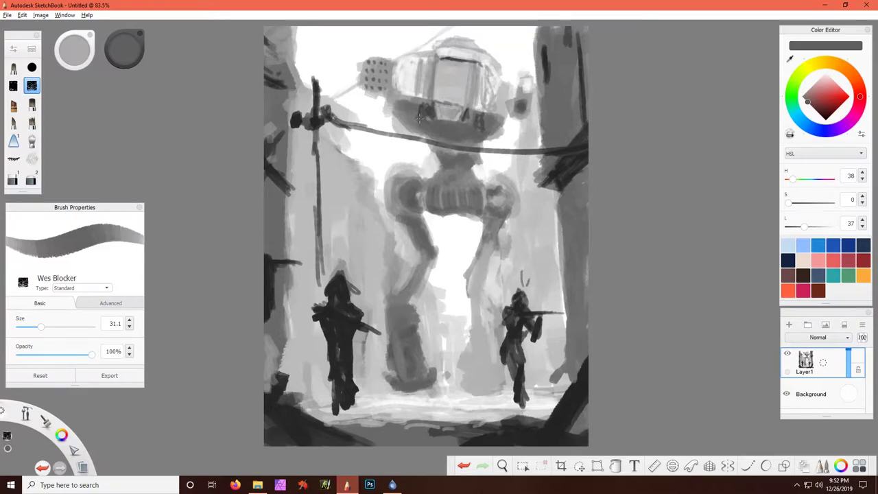
# - Highlight the robot's head, visor and right side with light grey strokes
pyautogui.keyDown('alt'); pyautogui.click(446, 127); pyautogui.keyUp('alt')
pyautogui.moveTo(397, 114); pyautogui.dragTo(419, 106)
pyautogui.moveTo(487, 130); pyautogui.dragTo(514, 82)
pyautogui.keyDown('alt'); pyautogui.click(426, 104); pyautogui.keyUp('alt')
pyautogui.moveTo(425, 99); pyautogui.dragTo(422, 62)
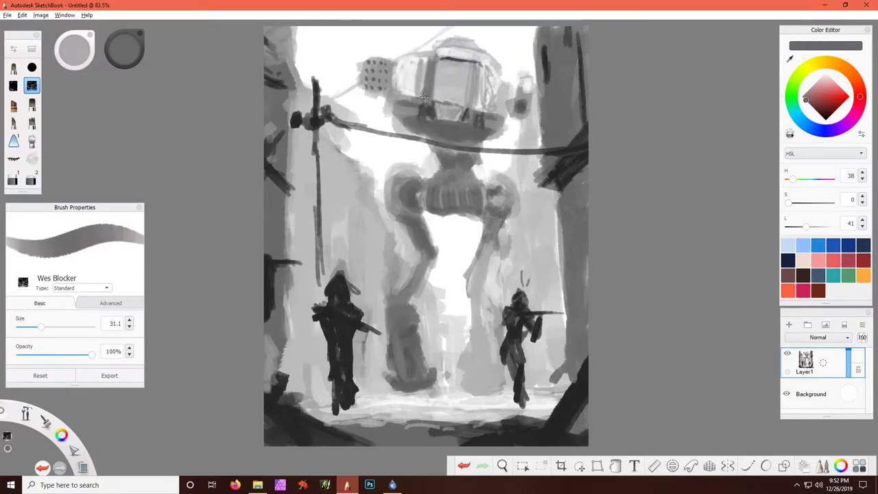
pyautogui.moveTo(480, 127); pyautogui.dragTo(489, 111)
pyautogui.moveTo(405, 95); pyautogui.dragTo(401, 58)
pyautogui.moveTo(503, 90); pyautogui.dragTo(491, 72)
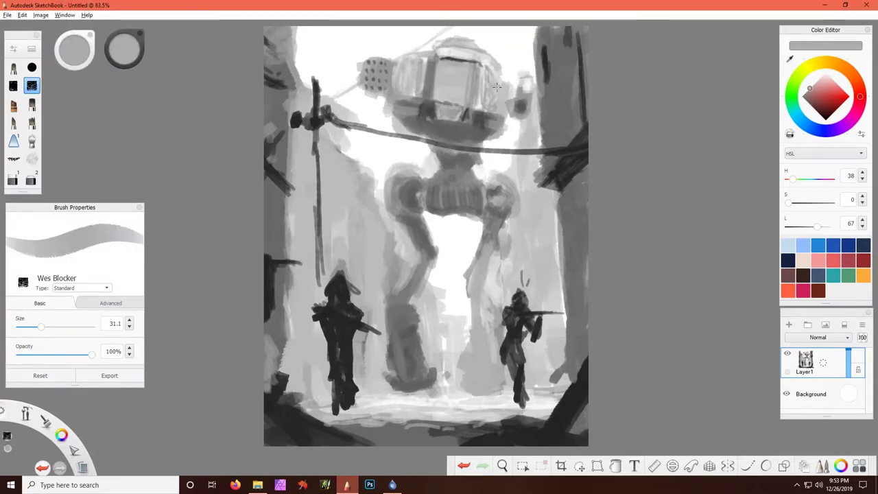
pyautogui.moveTo(489, 110)
pyautogui.mouseDown()
pyautogui.moveTo(494, 69)
pyautogui.moveTo(488, 111)
pyautogui.moveTo(504, 69)
pyautogui.mouseUp()
# - Darken parts of the head and visor, then select the textured round brush
pyautogui.keyDown('alt'); pyautogui.click(492, 75); pyautogui.keyUp('alt')
pyautogui.moveTo(415, 60); pyautogui.dragTo(411, 96)
pyautogui.press('b')
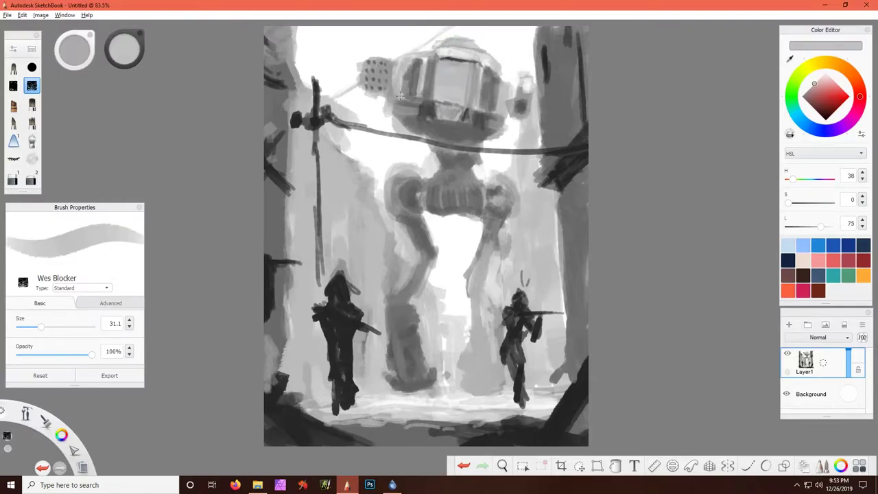
pyautogui.keyDown('alt'); pyautogui.click(367, 205); pyautogui.keyUp('alt')
# - Add a white edge to the right building and darken the cable stroke
pyautogui.keyDown('alt'); pyautogui.click(542, 102); pyautogui.keyUp('alt')
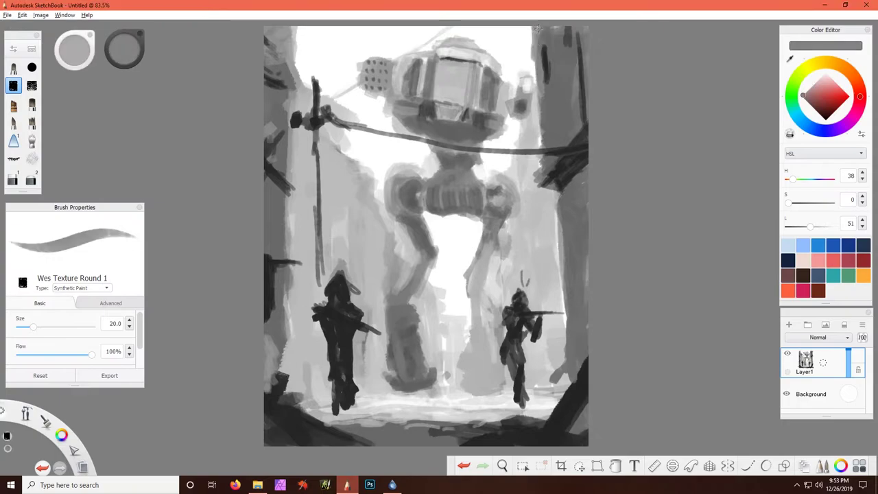
pyautogui.moveTo(538, 124); pyautogui.dragTo(537, 47)
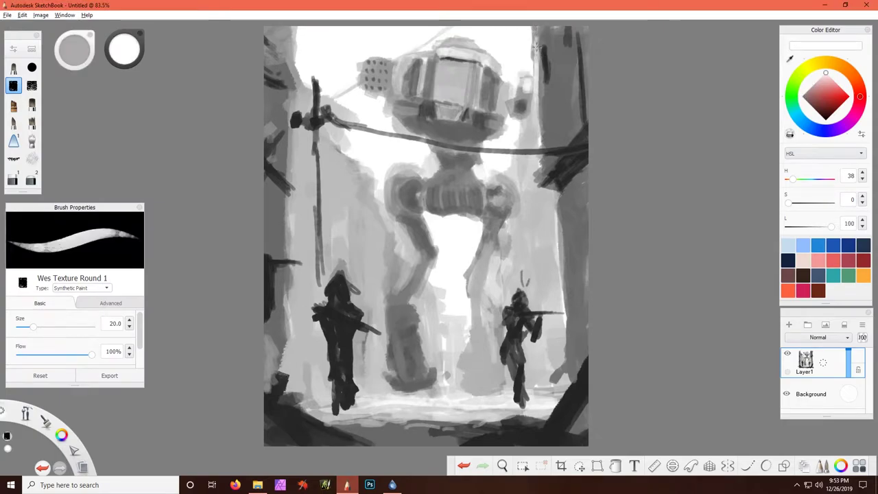
pyautogui.keyDown('alt'); pyautogui.click(537, 175); pyautogui.keyUp('alt')
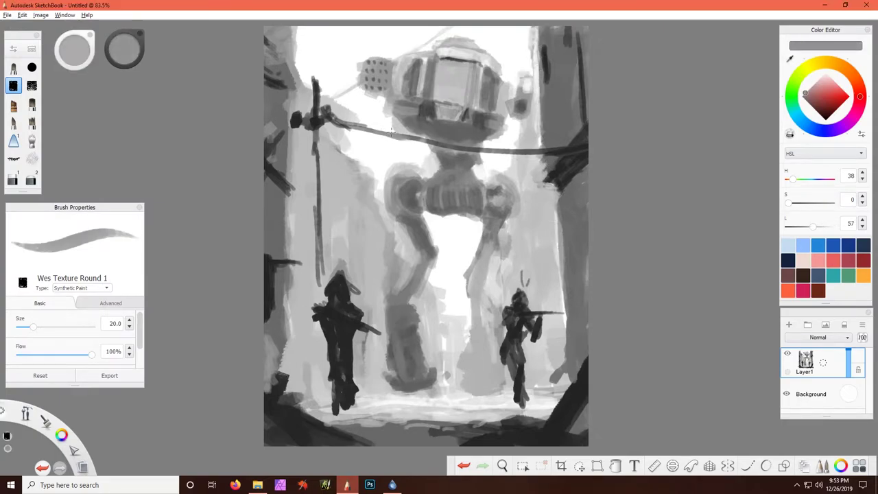
pyautogui.keyDown('alt'); pyautogui.click(453, 142); pyautogui.keyUp('alt')
pyautogui.moveTo(477, 147); pyautogui.dragTo(401, 136)
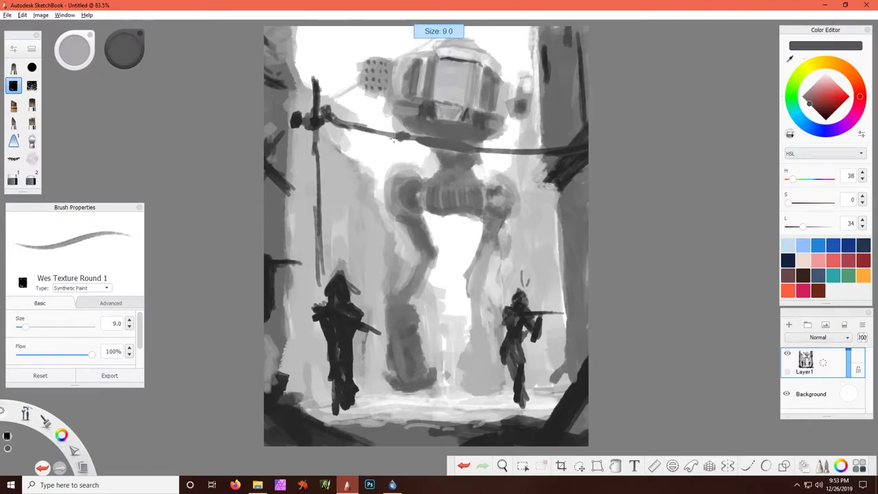
# - Set brush size to 9.0 and sample greys, sky white and the left soldier's tone
pyautogui.keyDown('alt'); pyautogui.click(417, 127); pyautogui.keyUp('alt')
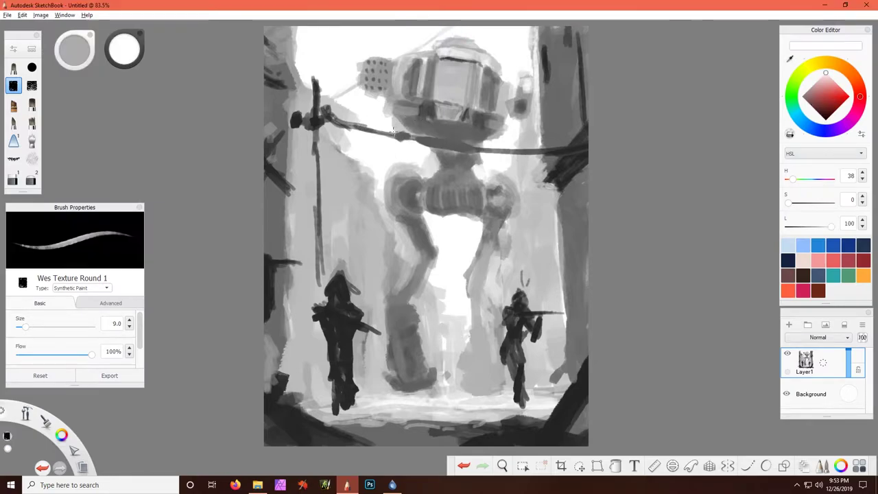
pyautogui.keyDown('alt'); pyautogui.click(439, 142); pyautogui.keyUp('alt')
pyautogui.keyDown('alt'); pyautogui.click(458, 149); pyautogui.keyUp('alt')
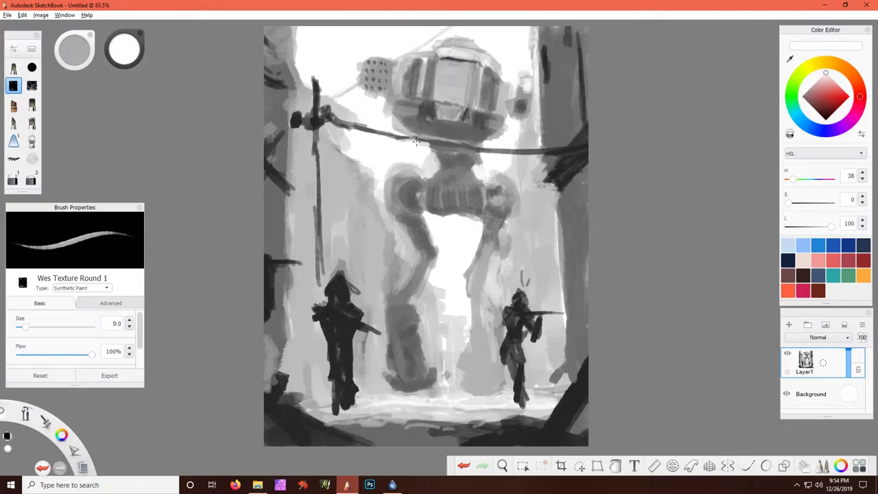
pyautogui.keyDown('alt'); pyautogui.click(508, 65); pyautogui.keyUp('alt')
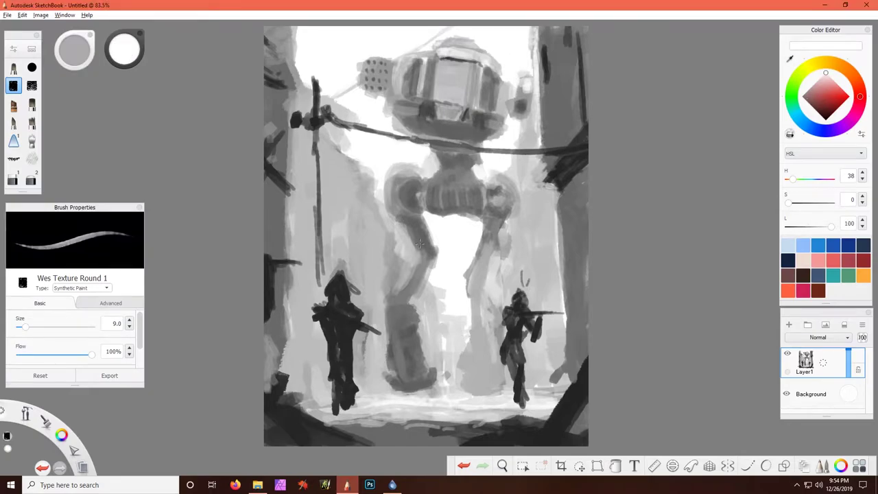
pyautogui.keyDown('alt'); pyautogui.click(336, 280); pyautogui.keyUp('alt')
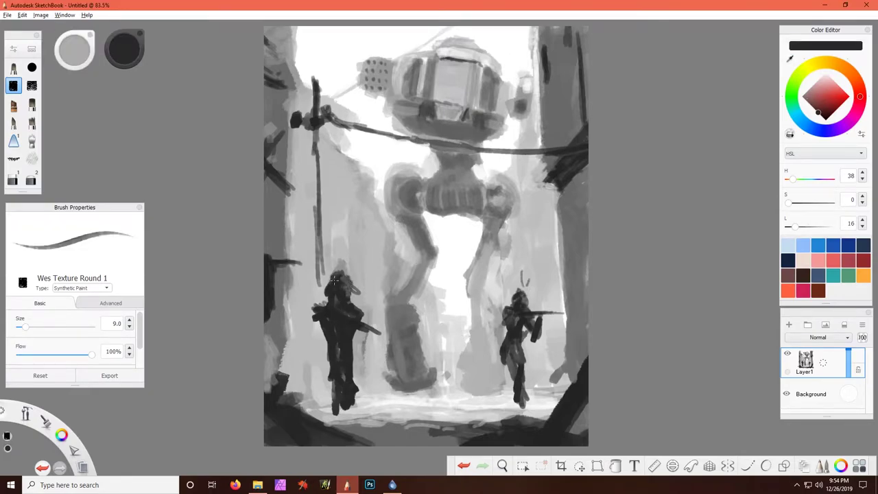
# - Add light strokes beside the left soldier and repaint his head rounder
pyautogui.moveTo(376, 314); pyautogui.dragTo(374, 338)
pyautogui.moveTo(321, 312)
pyautogui.mouseDown()
pyautogui.moveTo(307, 324)
pyautogui.moveTo(286, 322)
pyautogui.mouseUp()
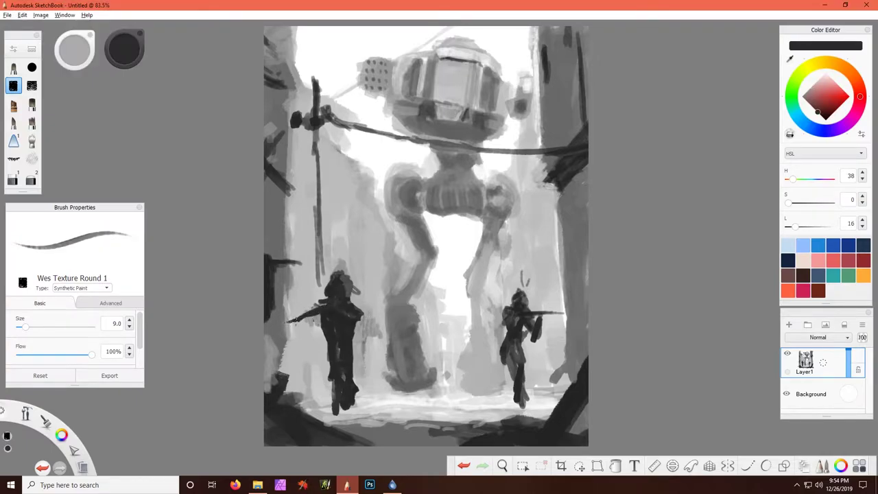
pyautogui.keyDown('alt'); pyautogui.click(329, 317); pyautogui.keyUp('alt')
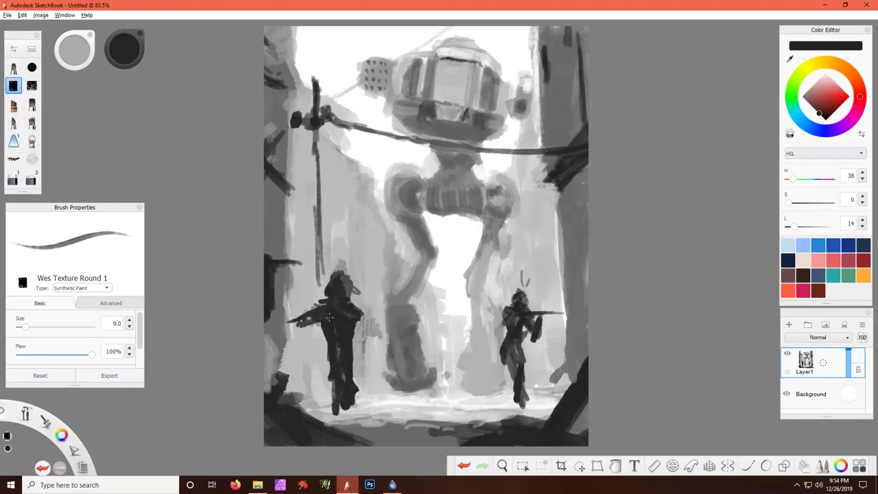
pyautogui.keyDown('alt'); pyautogui.click(333, 273); pyautogui.keyUp('alt')
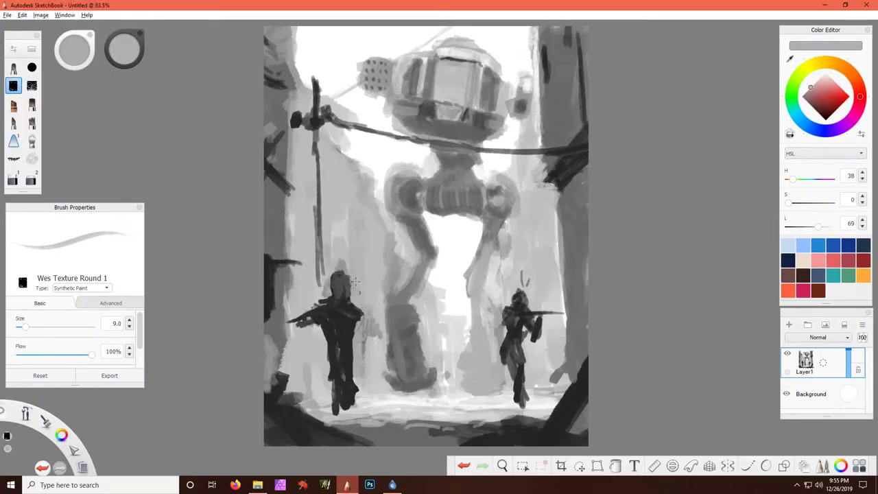
pyautogui.keyDown('alt'); pyautogui.click(349, 287); pyautogui.keyUp('alt')
pyautogui.moveTo(339, 283); pyautogui.dragTo(354, 332)
# - Lighten the soldier's torso, darken his right side and paint dark leg strokes
pyautogui.moveTo(323, 357); pyautogui.dragTo(335, 308)
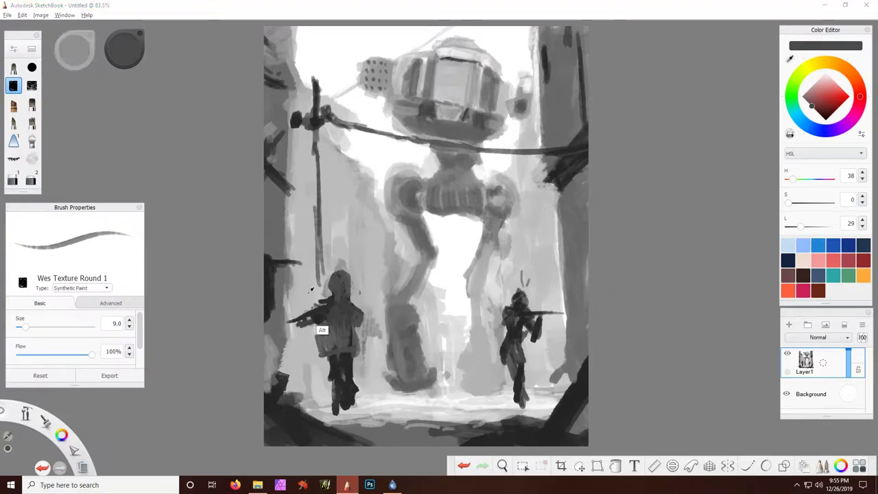
pyautogui.keyDown('alt'); pyautogui.click(329, 307); pyautogui.keyUp('alt')
pyautogui.moveTo(365, 304)
pyautogui.mouseDown()
pyautogui.moveTo(355, 313)
pyautogui.moveTo(363, 317)
pyautogui.moveTo(345, 317)
pyautogui.mouseUp()
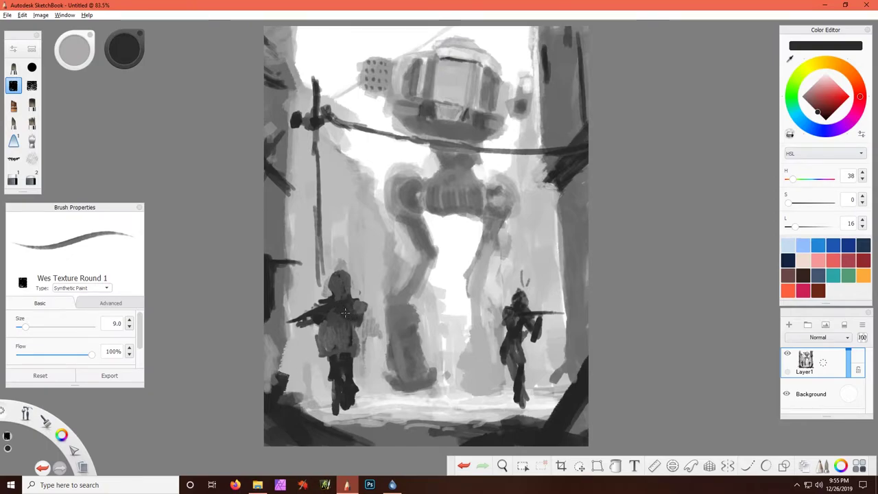
pyautogui.keyDown('alt'); pyautogui.click(336, 384); pyautogui.keyUp('alt')
pyautogui.moveTo(328, 354)
pyautogui.mouseDown()
pyautogui.moveTo(333, 411)
pyautogui.moveTo(328, 356)
pyautogui.moveTo(343, 371)
pyautogui.mouseUp()
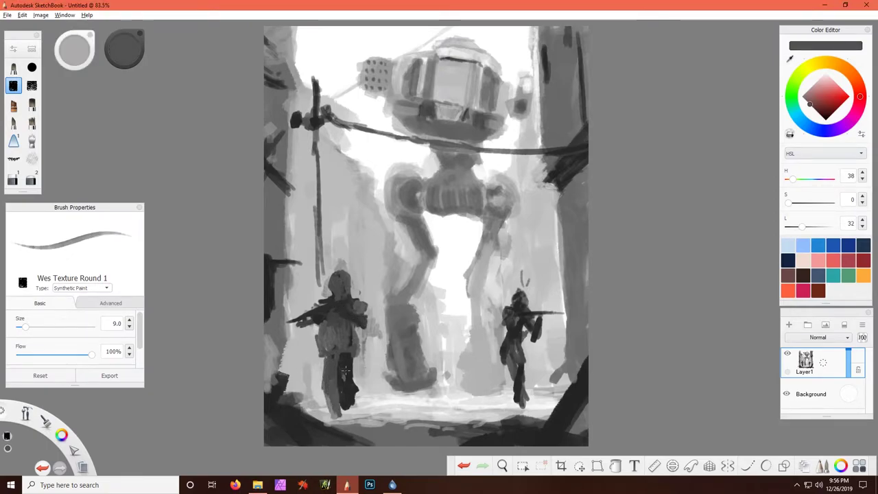
# - Darken the left soldier's feet with sampled dark tones
pyautogui.keyDown('alt'); pyautogui.click(357, 386); pyautogui.keyUp('alt')
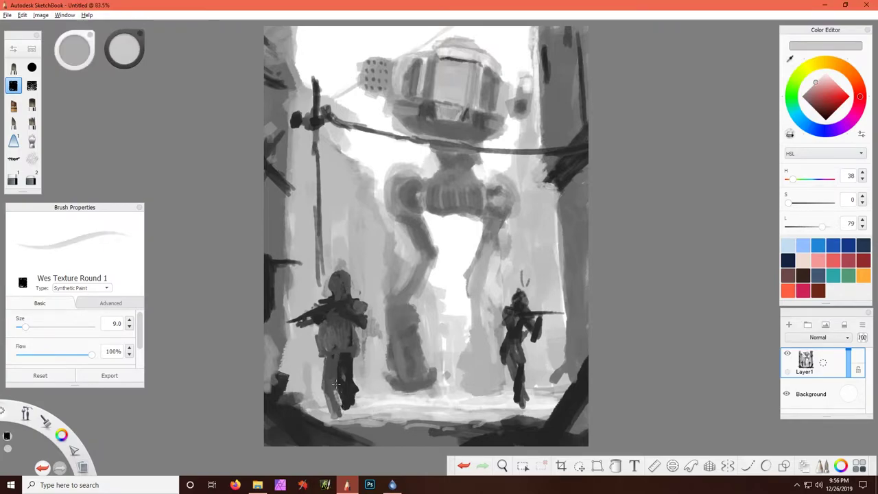
pyautogui.keyDown('alt'); pyautogui.click(345, 354); pyautogui.keyUp('alt')
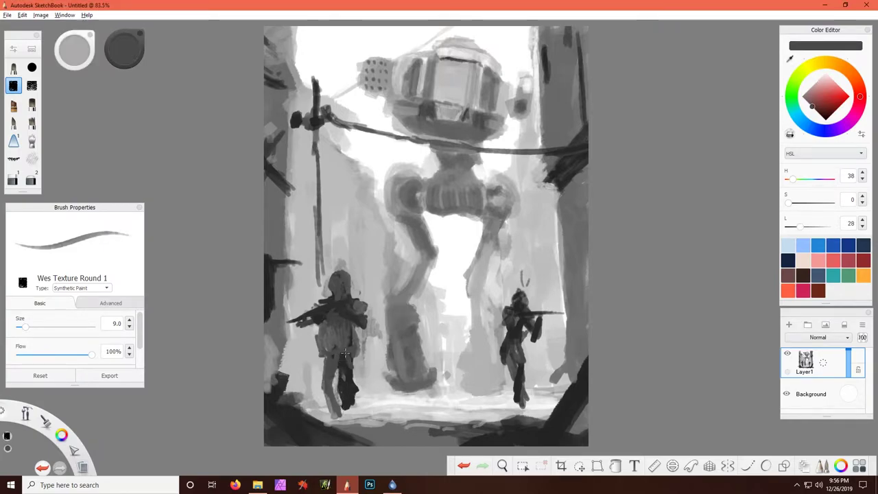
pyautogui.keyDown('alt'); pyautogui.click(357, 390); pyautogui.keyUp('alt')
pyautogui.keyDown('alt'); pyautogui.click(352, 406); pyautogui.keyUp('alt')
pyautogui.moveTo(353, 402); pyautogui.dragTo(347, 420)
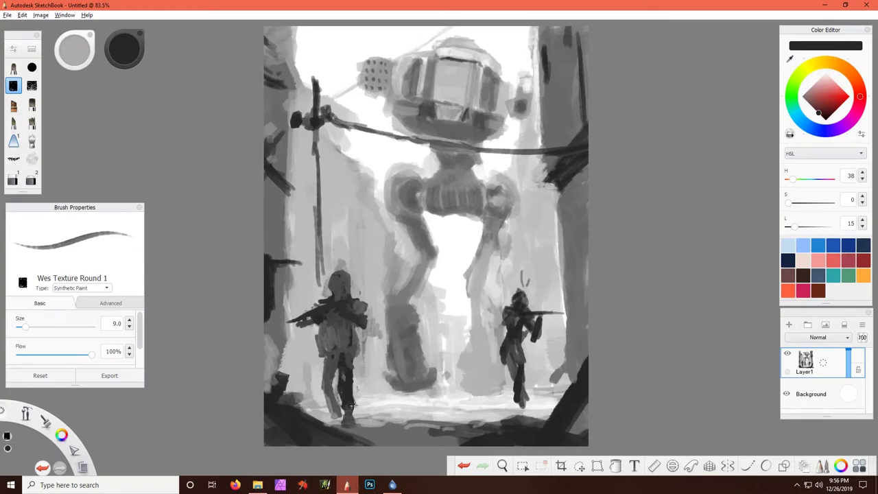
pyautogui.keyDown('alt'); pyautogui.click(352, 406); pyautogui.keyUp('alt')
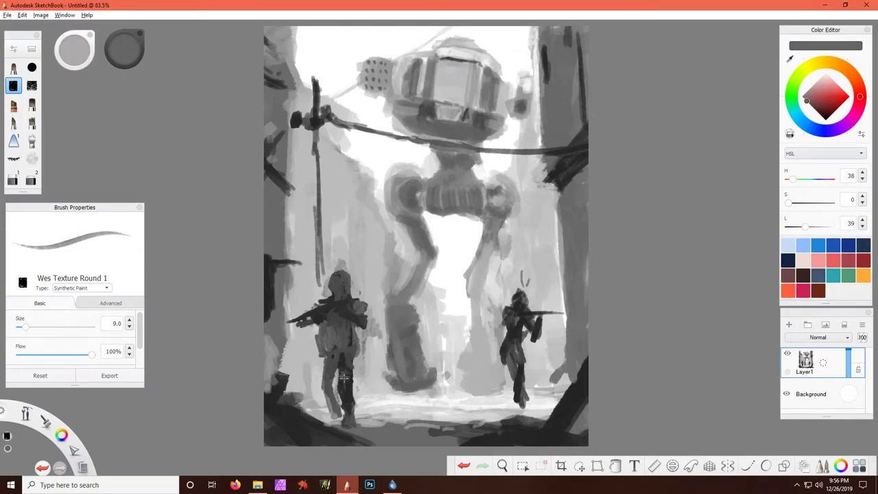
# - Add a dark mark on the left soldier's helmet using his darkest tone
pyautogui.keyDown('alt'); pyautogui.click(319, 319); pyautogui.keyUp('alt')
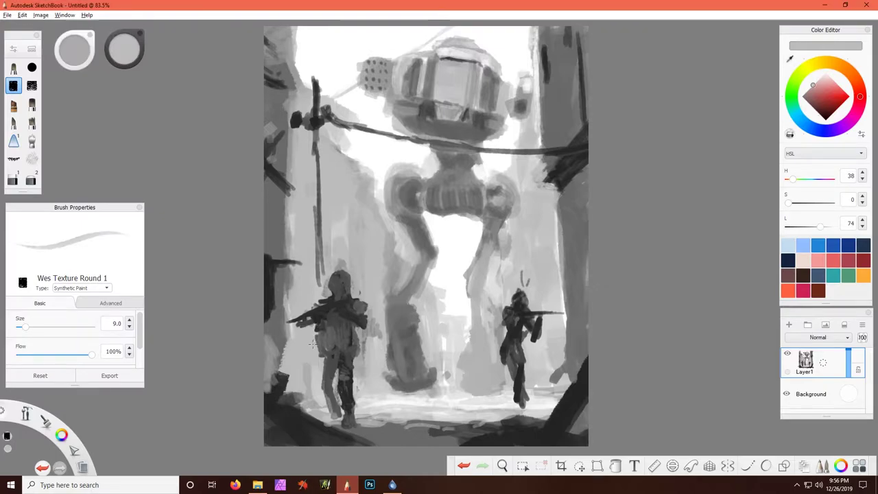
pyautogui.keyDown('alt'); pyautogui.click(350, 300); pyautogui.keyUp('alt')
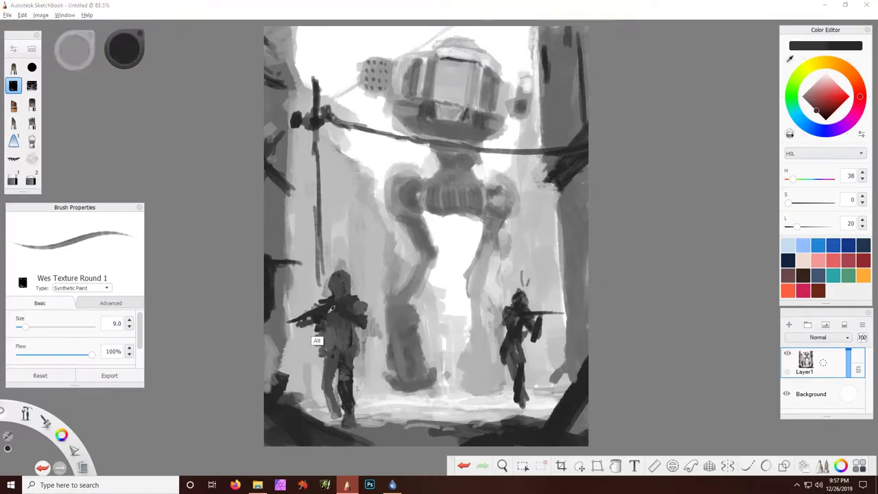
pyautogui.keyDown('alt'); pyautogui.click(344, 299); pyautogui.keyUp('alt')
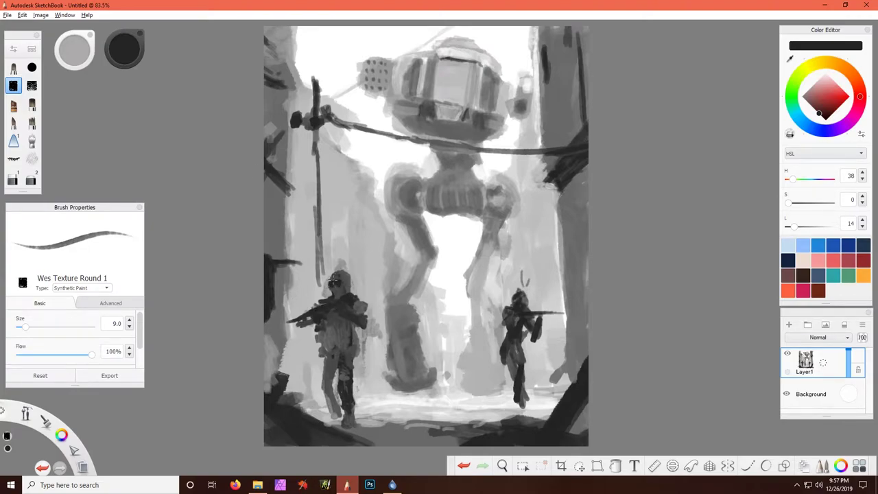
pyautogui.moveTo(334, 281); pyautogui.dragTo(326, 280)
pyautogui.keyDown('alt'); pyautogui.click(341, 271); pyautogui.keyUp('alt')
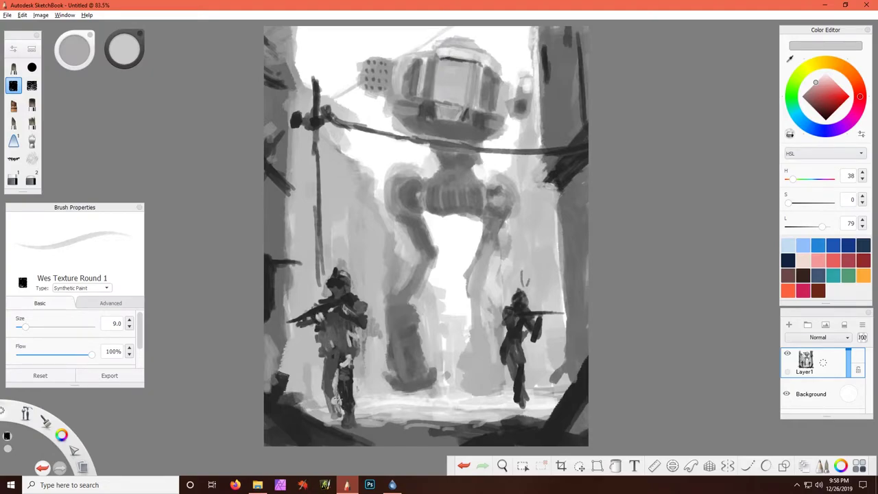
pyautogui.keyDown('alt'); pyautogui.click(336, 400); pyautogui.keyUp('alt')
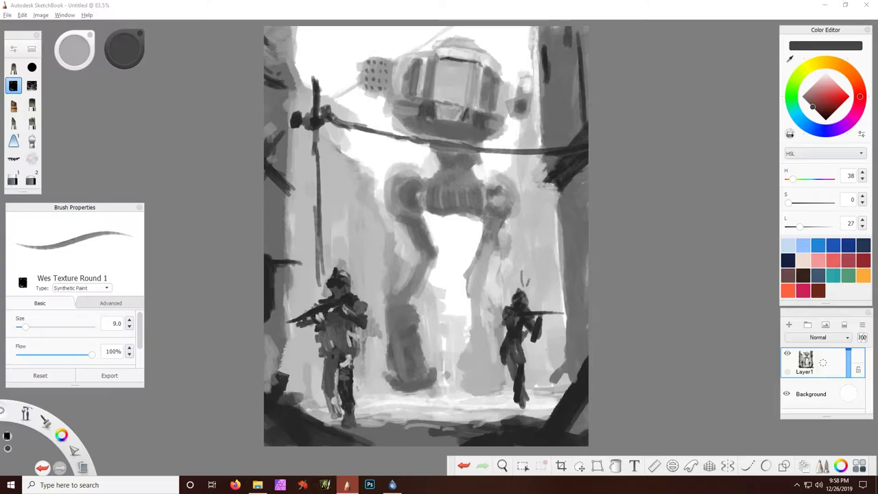
pyautogui.click(347, 485)
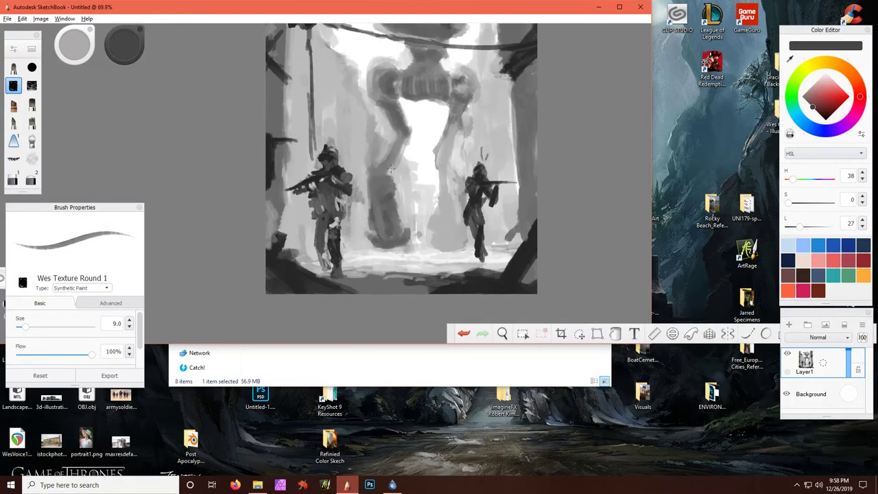
# - Zoom out so the whole canyon painting is visible
pyautogui.scroll(-5, 514, 248)
pyautogui.scroll(3, 513, 249)
pyautogui.scroll(2, 513, 248)
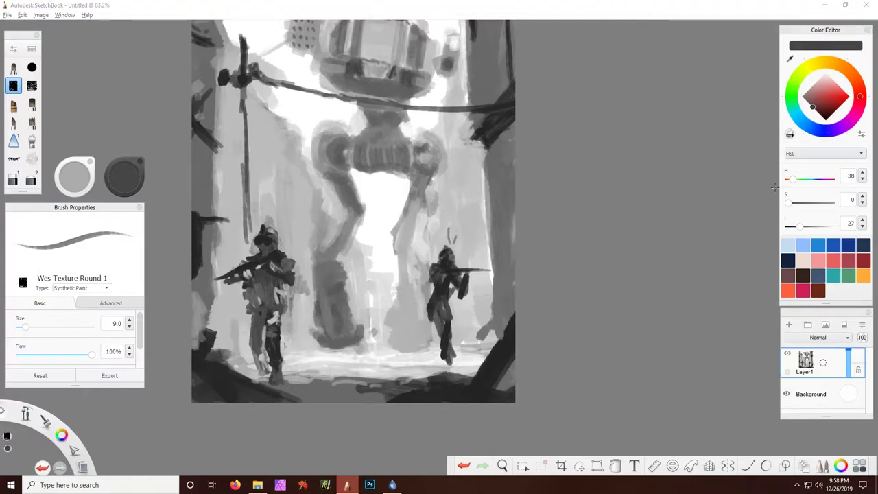
pyautogui.scroll(-1, 428, 239)
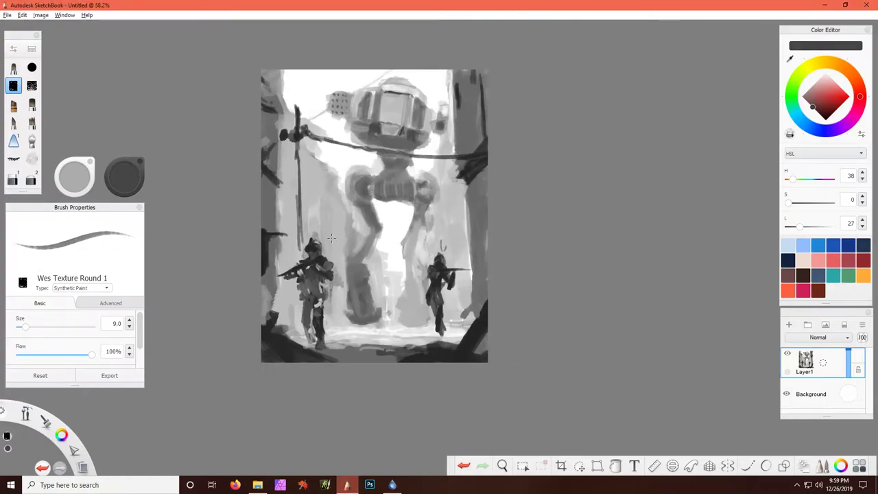
# - With Wes Concept #1, darken the lower-left canyon and upper-left wall, and lighten the top-left sky and left-wall mist
pyautogui.press('2')
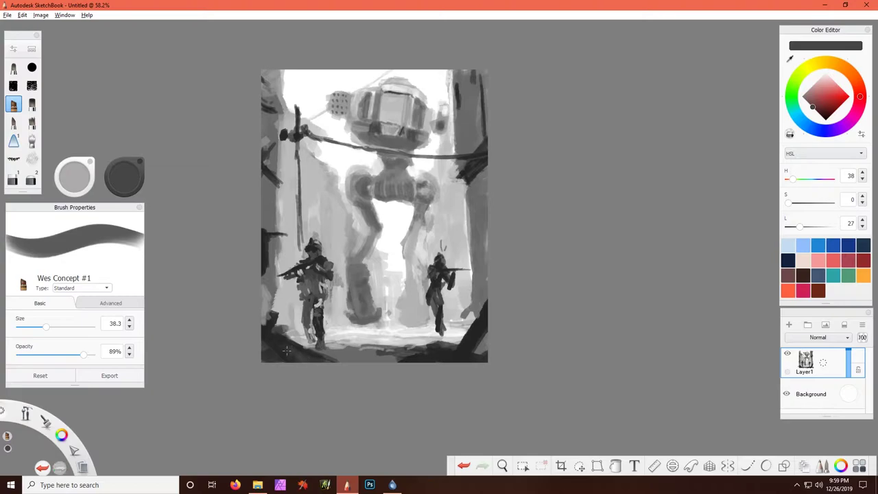
pyautogui.moveTo(287, 351); pyautogui.dragTo(326, 360)
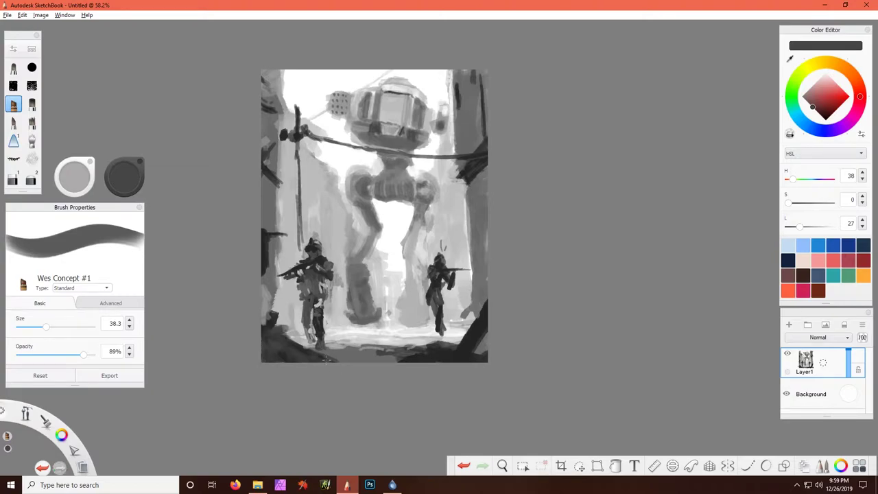
pyautogui.keyDown('alt'); pyautogui.click(364, 163); pyautogui.keyUp('alt')
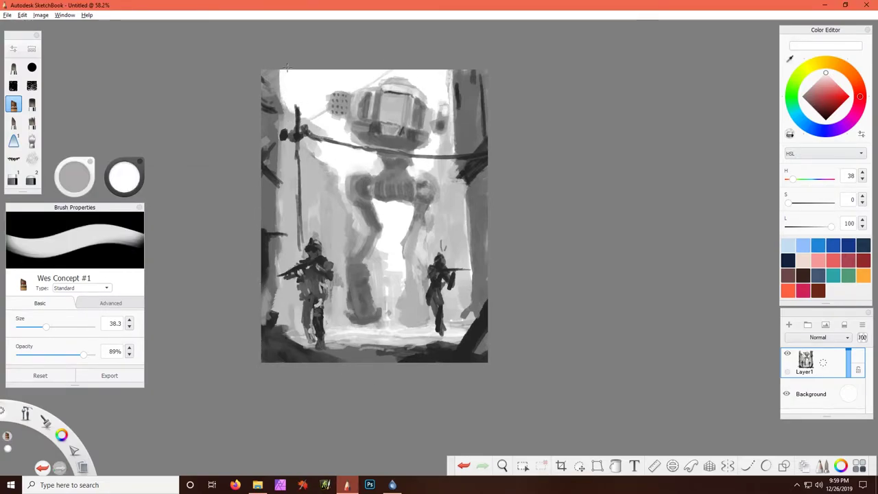
pyautogui.moveTo(284, 109); pyautogui.dragTo(279, 71)
pyautogui.keyDown('alt'); pyautogui.click(271, 122); pyautogui.keyUp('alt')
pyautogui.moveTo(269, 107); pyautogui.dragTo(267, 136)
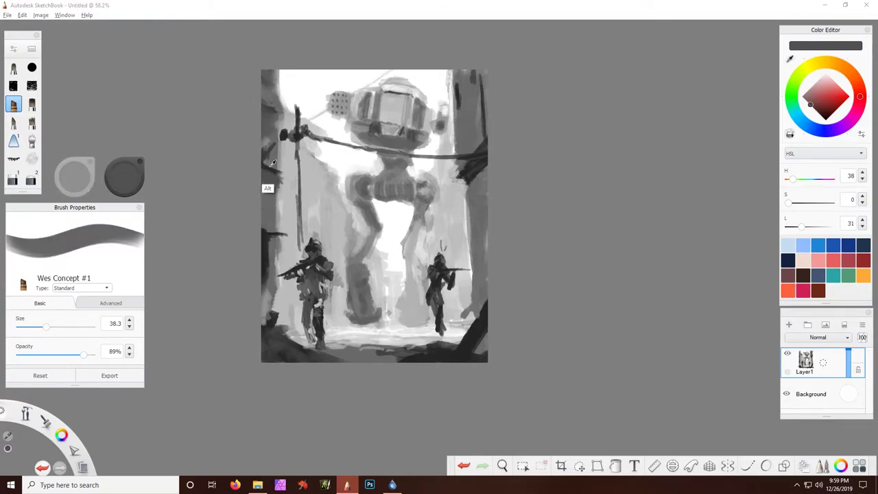
pyautogui.keyDown('alt'); pyautogui.click(280, 194); pyautogui.keyUp('alt')
pyautogui.moveTo(283, 207); pyautogui.dragTo(282, 231)
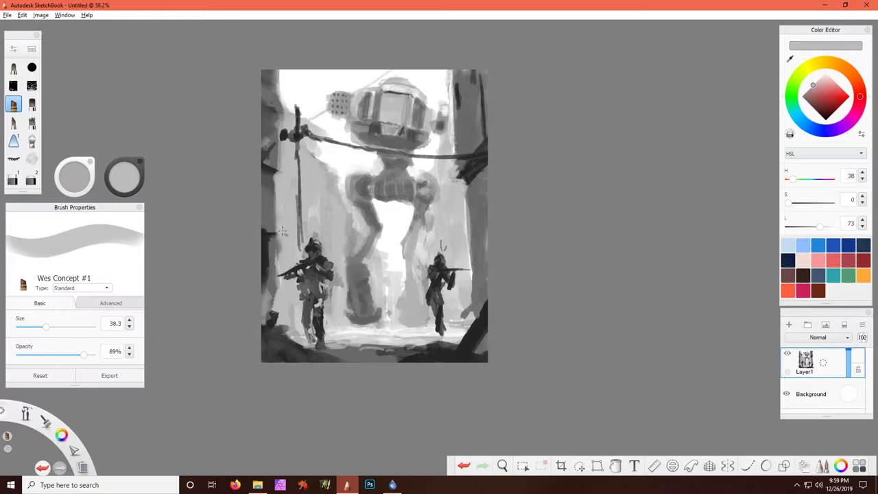
# - Sample mid greys from the robot's panel, head and cable, then light greys from the mist
pyautogui.keyDown('alt'); pyautogui.click(277, 300); pyautogui.keyUp('alt')
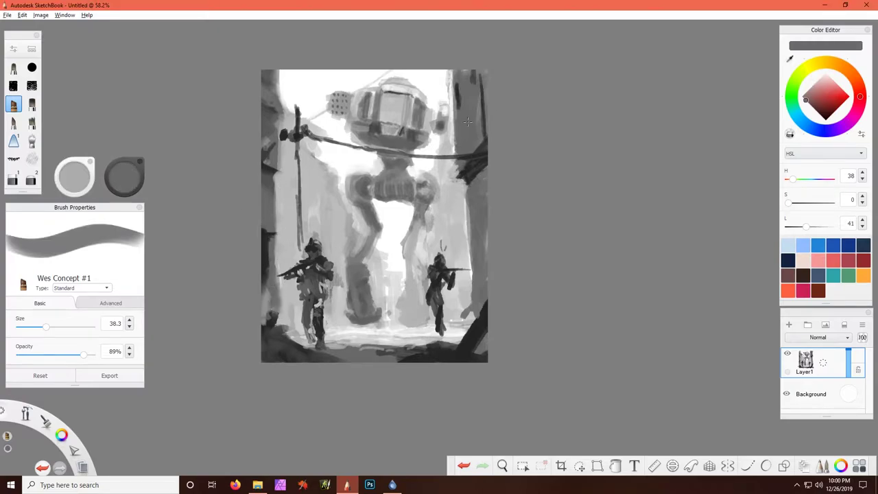
pyautogui.keyDown('alt'); pyautogui.click(449, 75); pyautogui.keyUp('alt')
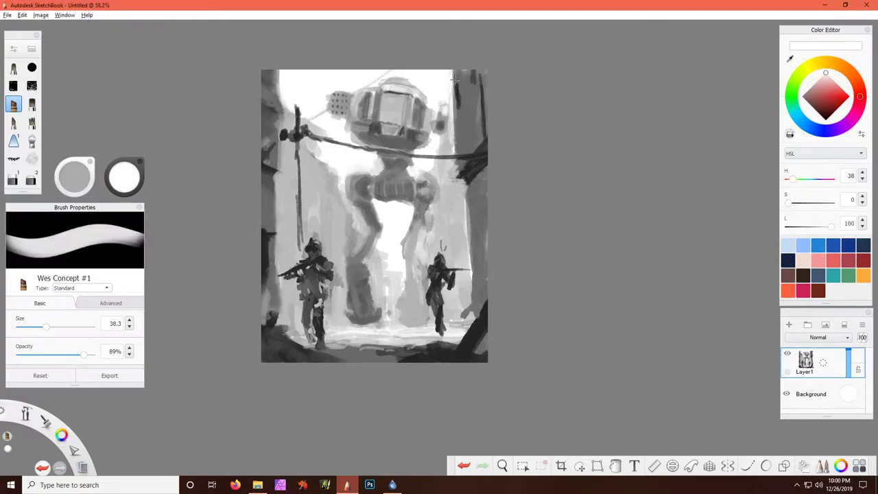
pyautogui.keyDown('alt'); pyautogui.click(334, 100); pyautogui.keyUp('alt')
pyautogui.keyDown('alt'); pyautogui.click(351, 103); pyautogui.keyUp('alt')
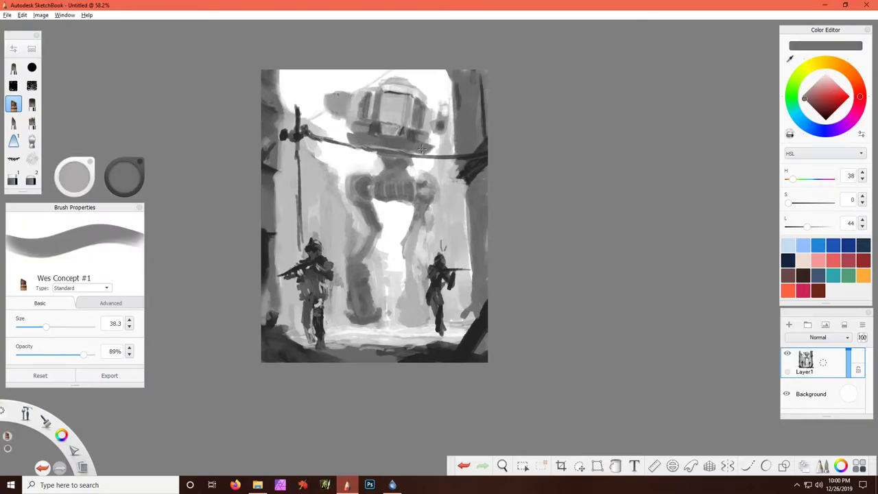
pyautogui.keyDown('alt'); pyautogui.click(371, 154); pyautogui.keyUp('alt')
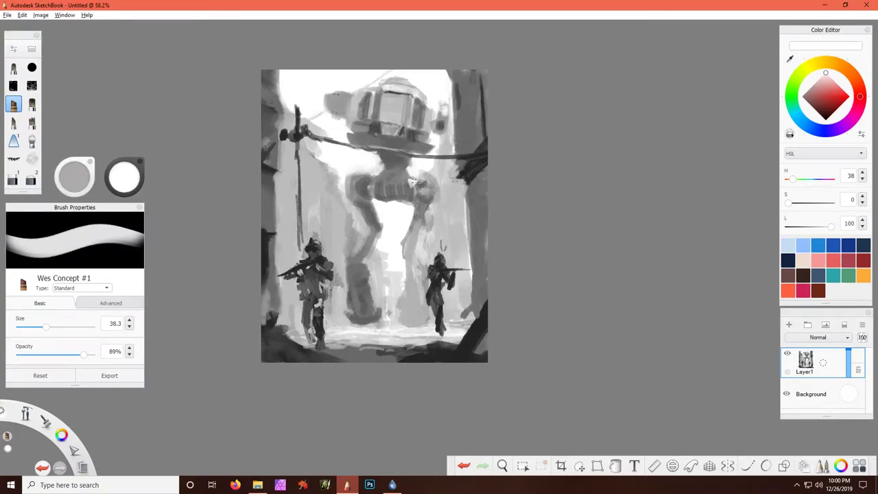
pyautogui.keyDown('alt'); pyautogui.click(329, 168); pyautogui.keyUp('alt')
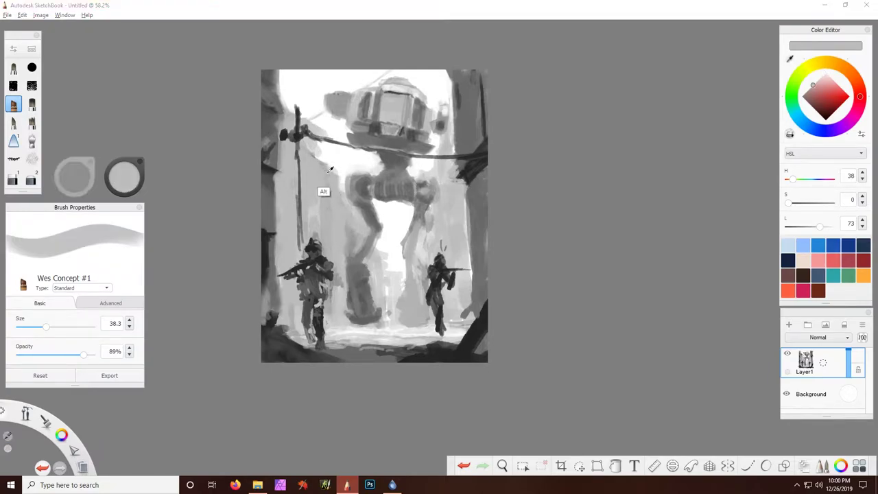
pyautogui.keyDown('alt'); pyautogui.click(323, 194); pyautogui.keyUp('alt')
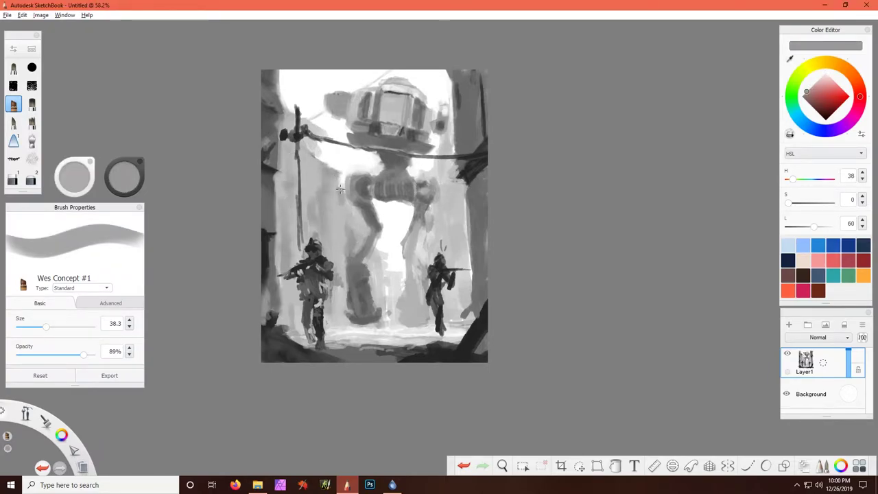
# - Pick pale haze and darker greys, shrink the brush for detail, and ready Foliage And Detail 1
pyautogui.keyDown('alt'); pyautogui.click(387, 254); pyautogui.keyUp('alt')
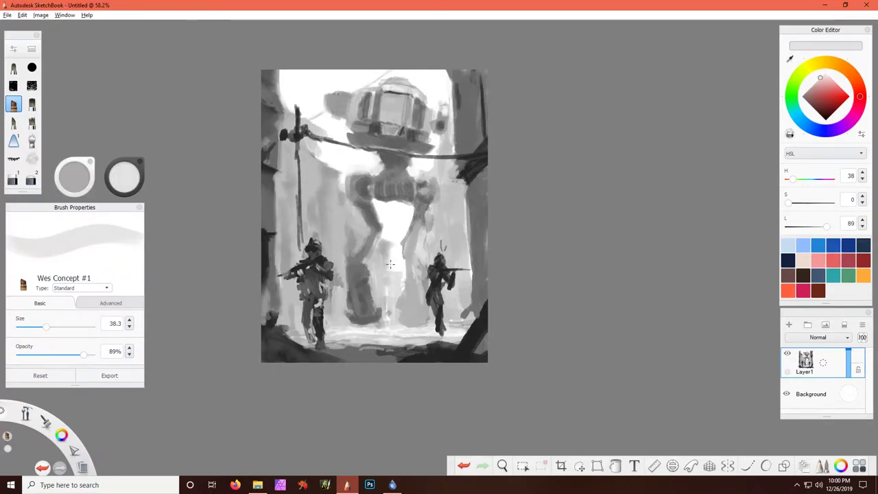
pyautogui.keyDown('alt'); pyautogui.click(386, 352); pyautogui.keyUp('alt')
pyautogui.moveTo(386, 352)
pyautogui.mouseDown()
pyautogui.moveTo(374, 353)
pyautogui.moveTo(381, 356)
pyautogui.mouseUp()
pyautogui.keyDown('alt'); pyautogui.click(269, 336); pyautogui.keyUp('alt')
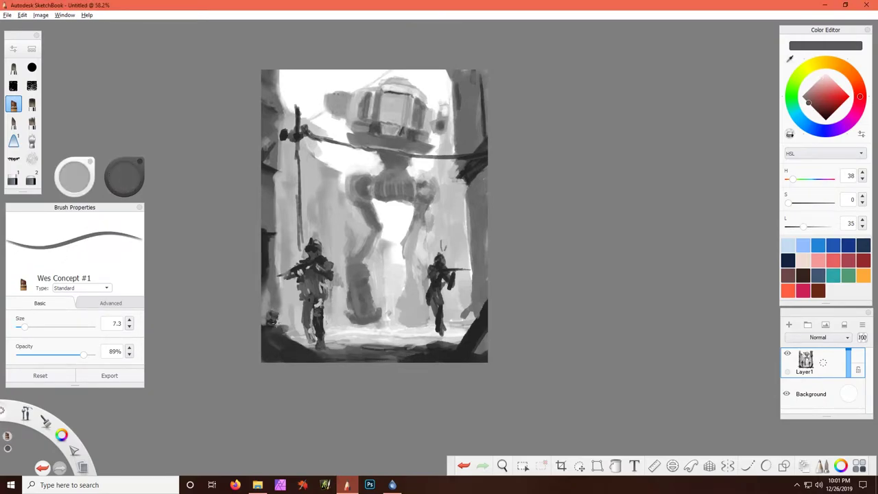
pyautogui.press('1')
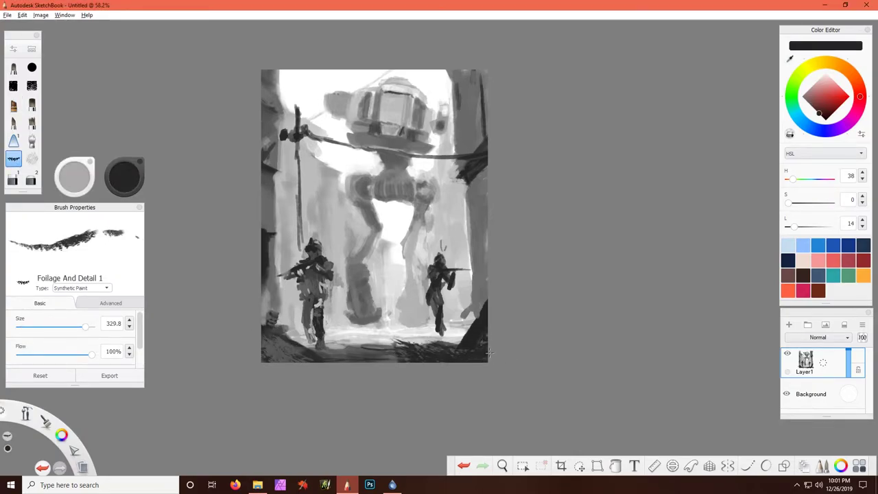
# - Paint light texture along the ground, then add dark ground strokes with the Wes Blocker brush
pyautogui.keyDown('alt'); pyautogui.click(412, 339); pyautogui.keyUp('alt')
pyautogui.moveTo(412, 339)
pyautogui.mouseDown()
pyautogui.moveTo(331, 356)
pyautogui.moveTo(349, 355)
pyautogui.mouseUp()
pyautogui.press('2')
pyautogui.keyDown('alt'); pyautogui.click(331, 356); pyautogui.keyUp('alt')
pyautogui.press('3')
pyautogui.press('2')
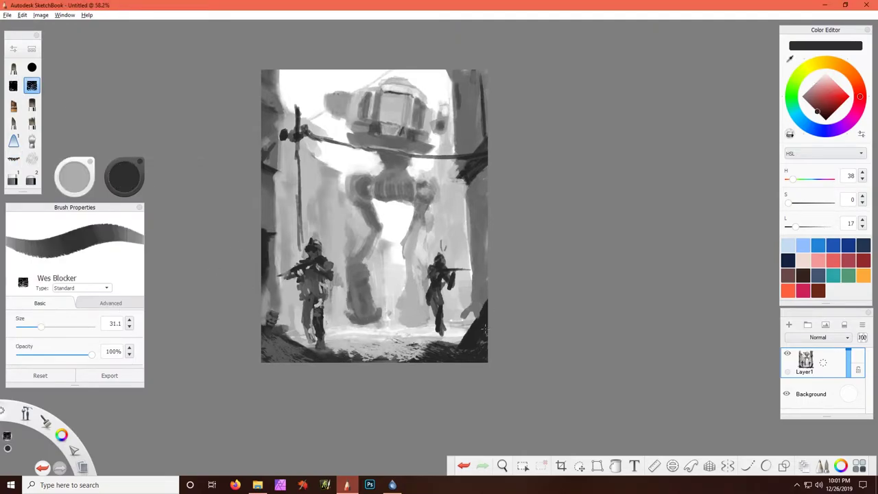
pyautogui.keyDown('alt'); pyautogui.click(484, 325); pyautogui.keyUp('alt')
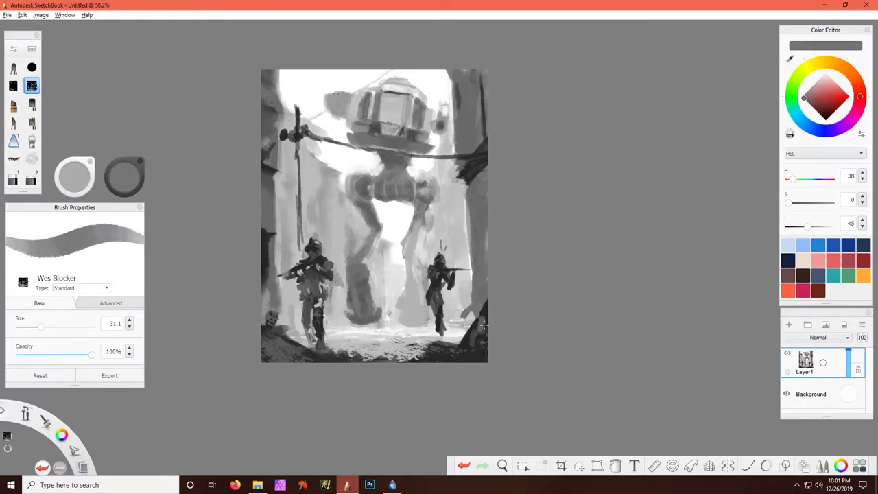
# - Sample light and mid greys from the mist and paint light grey over the robot's legs
pyautogui.keyDown('alt'); pyautogui.click(463, 175); pyautogui.keyUp('alt')
pyautogui.keyDown('alt'); pyautogui.click(286, 78); pyautogui.keyUp('alt')
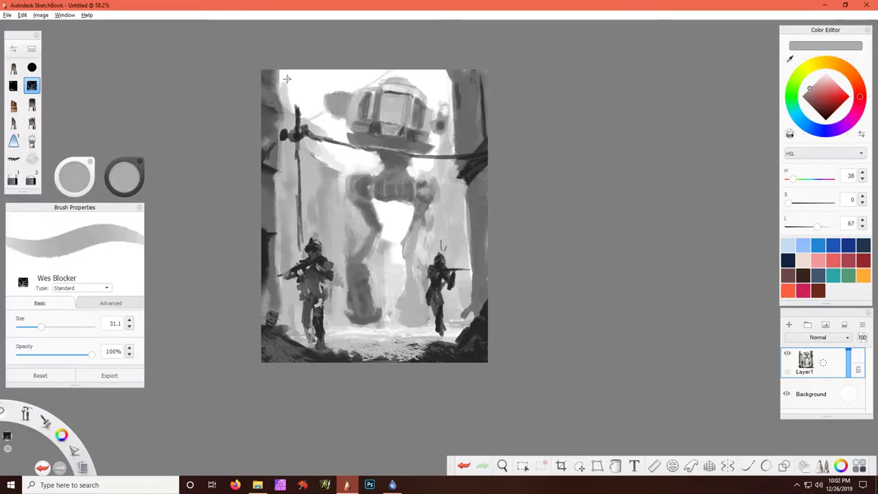
pyautogui.keyDown('alt'); pyautogui.click(282, 120); pyautogui.keyUp('alt')
pyautogui.keyDown('alt'); pyautogui.click(269, 129); pyautogui.keyUp('alt')
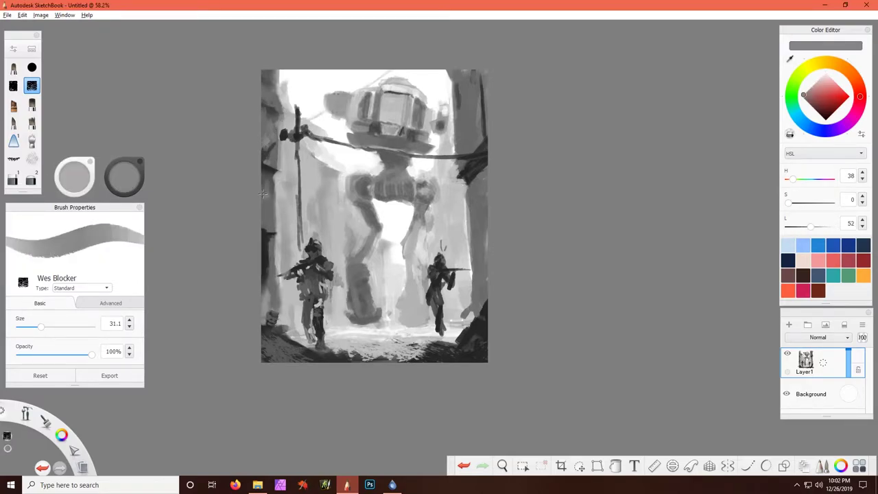
pyautogui.keyDown('alt'); pyautogui.click(280, 289); pyautogui.keyUp('alt')
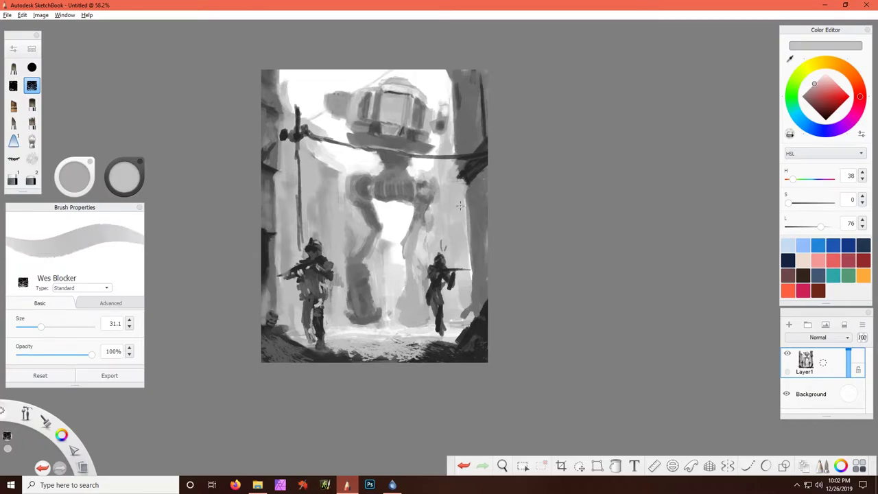
pyautogui.keyDown('alt'); pyautogui.click(356, 294); pyautogui.keyUp('alt')
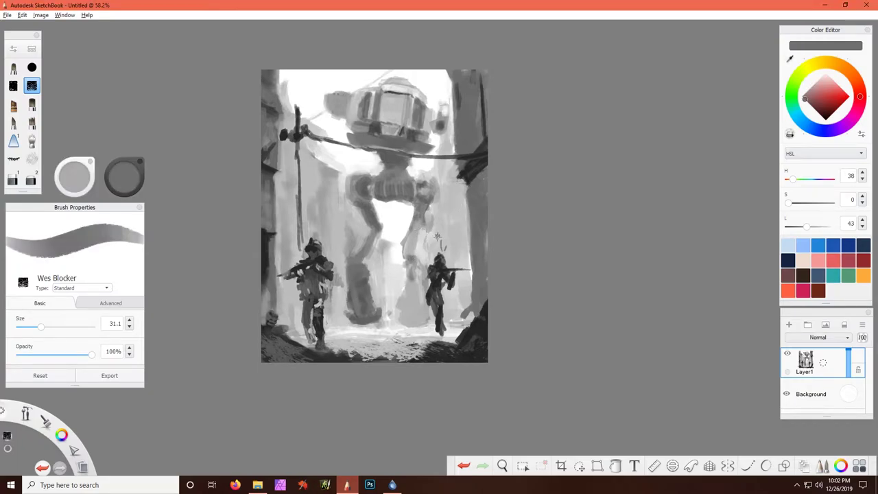
pyautogui.keyDown('alt'); pyautogui.click(364, 267); pyautogui.keyUp('alt')
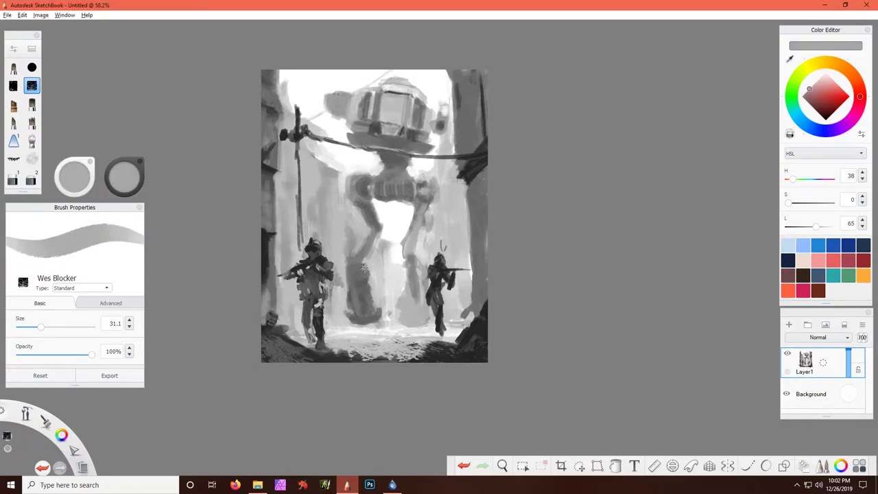
pyautogui.moveTo(364, 267); pyautogui.dragTo(379, 322)
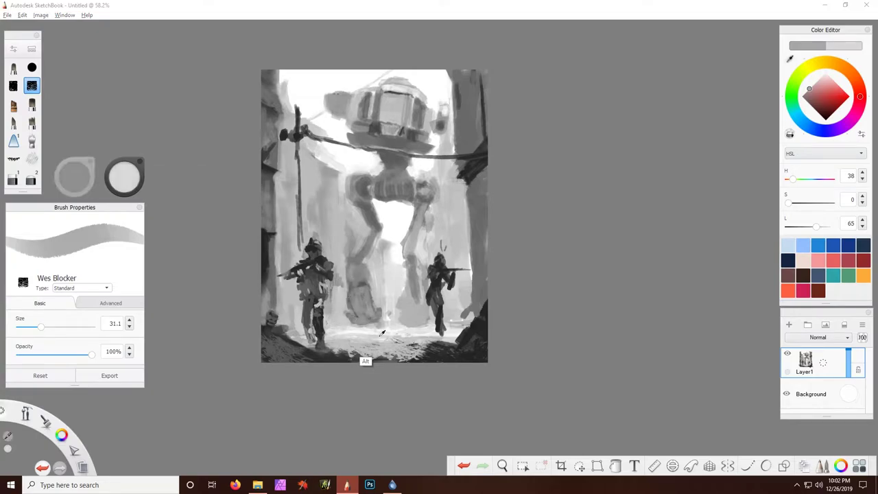
# - Sample near-white mist greys, then block dark grey strokes onto the soldier's legs
pyautogui.keyDown('alt'); pyautogui.click(346, 332); pyautogui.keyUp('alt')
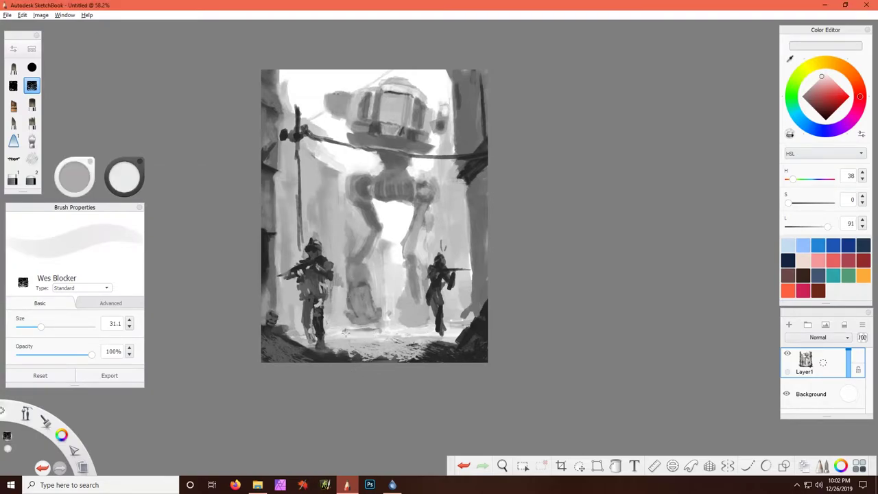
pyautogui.keyDown('alt'); pyautogui.click(421, 204); pyautogui.keyUp('alt')
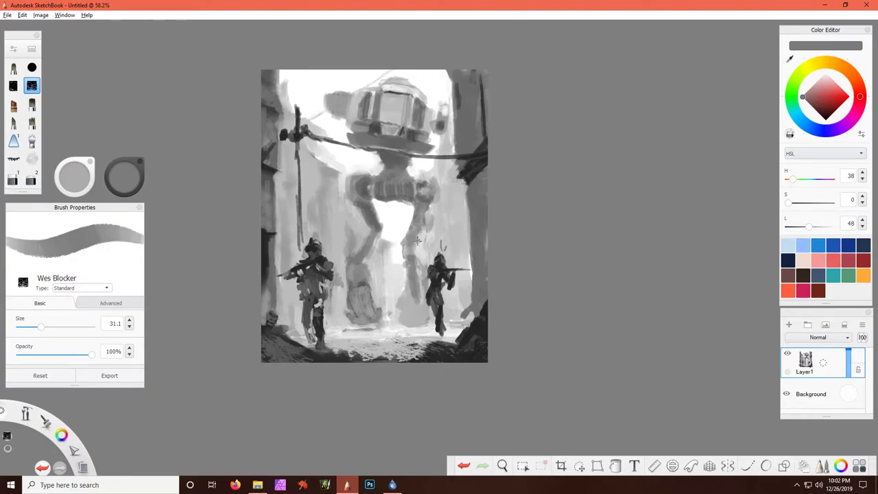
pyautogui.keyDown('alt'); pyautogui.click(420, 217); pyautogui.keyUp('alt')
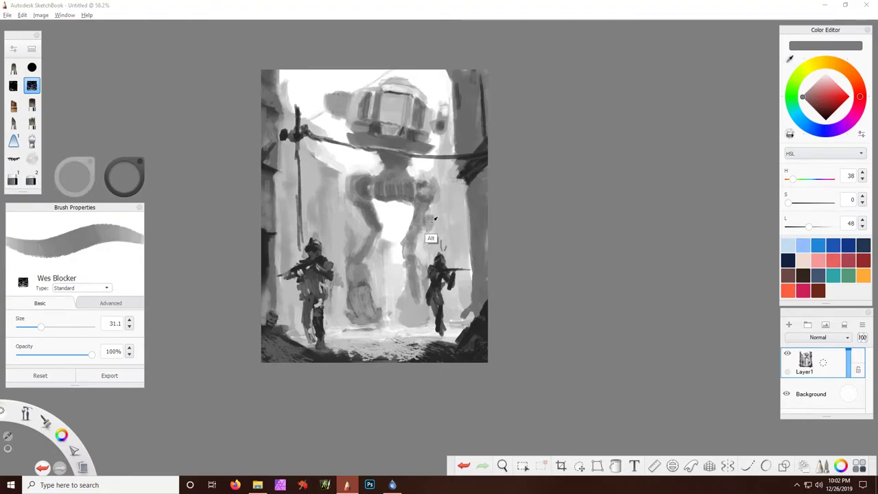
pyautogui.keyDown('alt'); pyautogui.click(424, 188); pyautogui.keyUp('alt')
pyautogui.keyDown('alt'); pyautogui.click(351, 176); pyautogui.keyUp('alt')
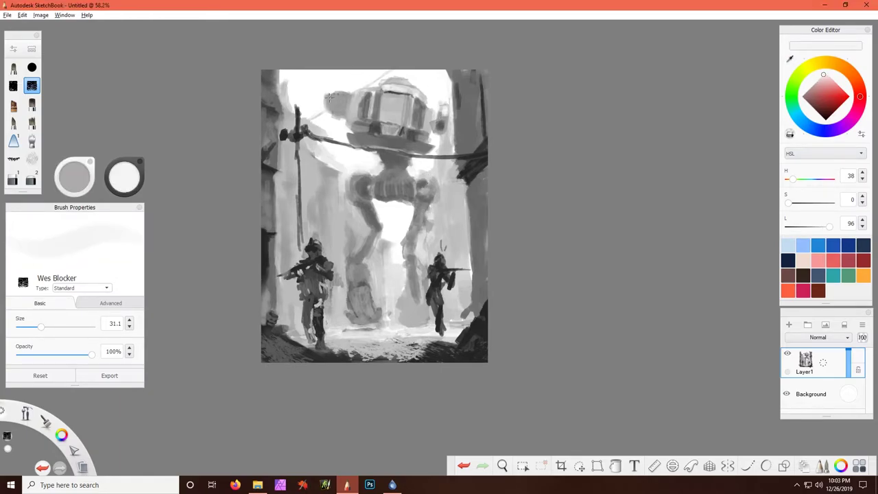
pyautogui.keyDown('alt'); pyautogui.click(474, 166); pyautogui.keyUp('alt')
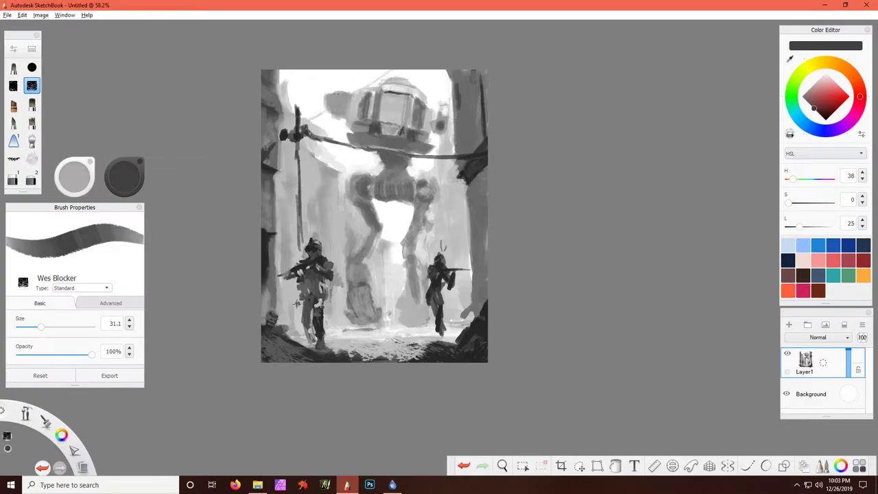
pyautogui.moveTo(305, 331)
pyautogui.mouseDown()
pyautogui.moveTo(314, 274)
pyautogui.moveTo(312, 345)
pyautogui.moveTo(311, 334)
pyautogui.mouseUp()
pyautogui.keyDown('alt'); pyautogui.click(310, 322); pyautogui.keyUp('alt')
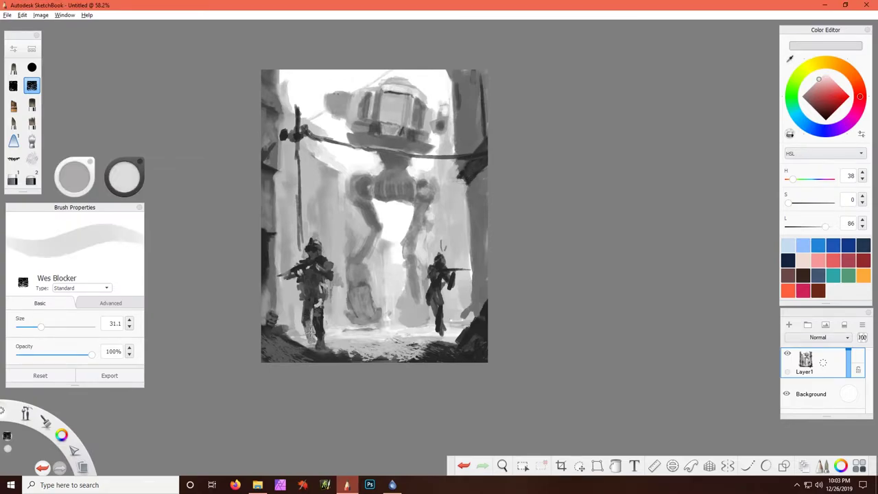
pyautogui.keyDown('alt'); pyautogui.click(308, 313); pyautogui.keyUp('alt')
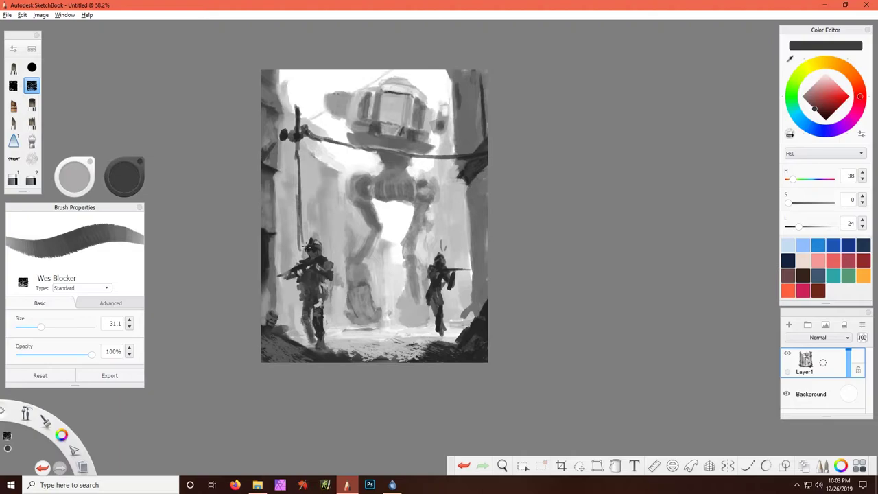
# - Zoom in and repaint the right soldier's head, torso and arm with mid grey strokes
pyautogui.scroll(5, 481, 281)
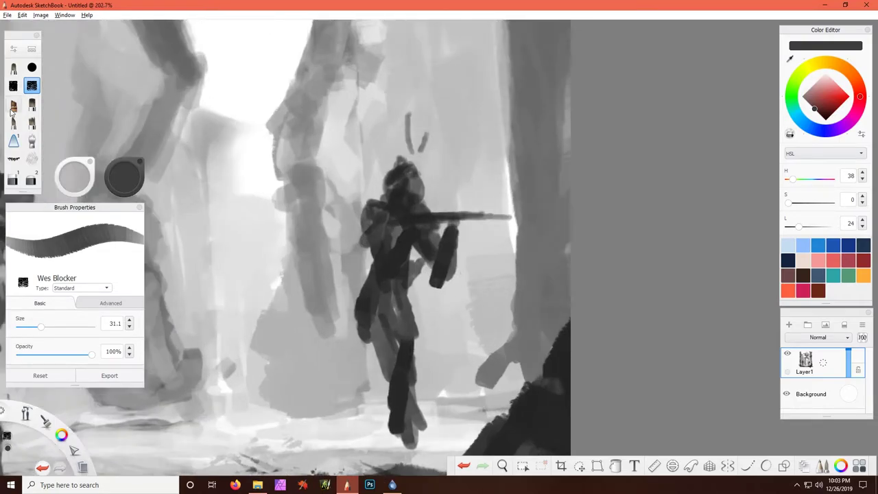
pyautogui.keyDown('alt'); pyautogui.click(416, 183); pyautogui.keyUp('alt')
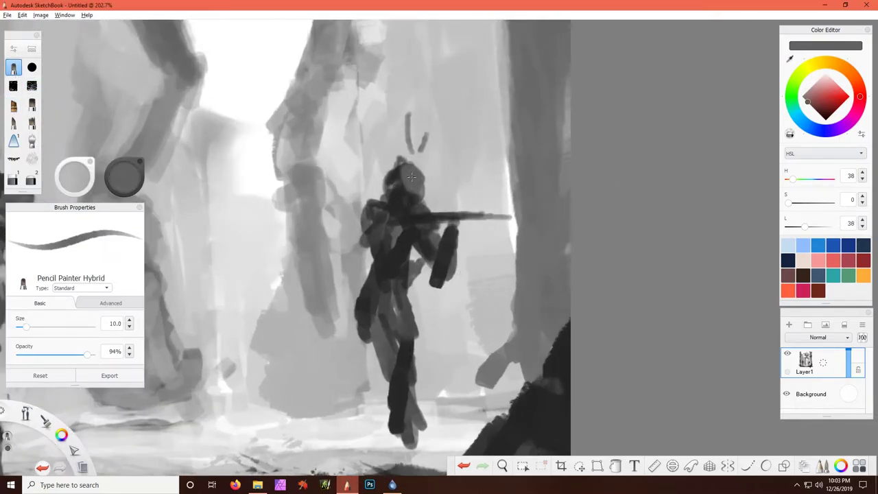
pyautogui.moveTo(412, 172)
pyautogui.mouseDown()
pyautogui.moveTo(396, 177)
pyautogui.moveTo(409, 199)
pyautogui.moveTo(369, 244)
pyautogui.moveTo(376, 265)
pyautogui.mouseUp()
pyautogui.moveTo(415, 244); pyautogui.dragTo(384, 278)
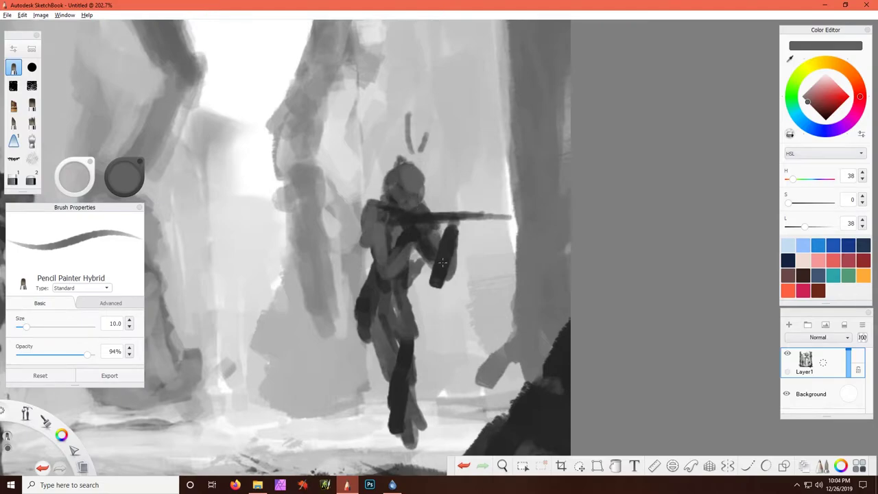
pyautogui.keyDown('alt'); pyautogui.click(443, 262); pyautogui.keyUp('alt')
pyautogui.moveTo(439, 281); pyautogui.dragTo(453, 259)
pyautogui.moveTo(410, 248); pyautogui.dragTo(407, 281)
pyautogui.keyDown('alt'); pyautogui.click(418, 229); pyautogui.keyUp('alt')
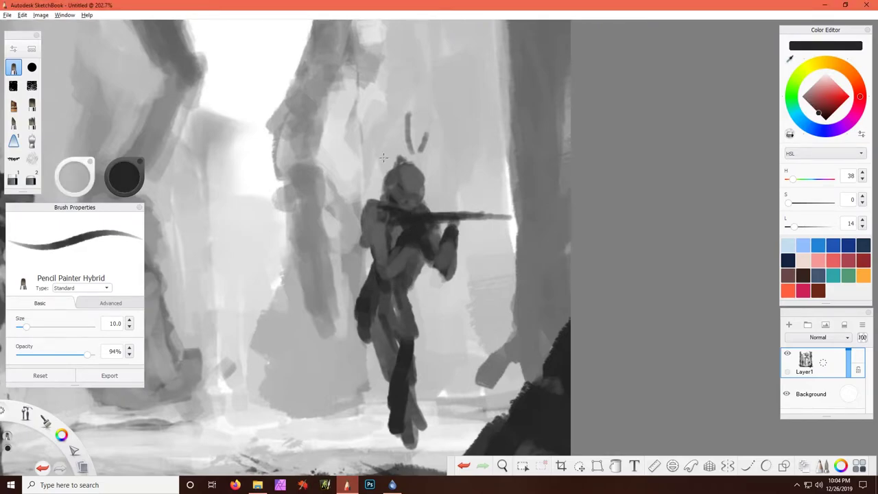
# - Paint dark strokes on the figure's left side, cover the light hip patch, and shrink the brush
pyautogui.keyDown('alt'); pyautogui.click(376, 251); pyautogui.keyUp('alt')
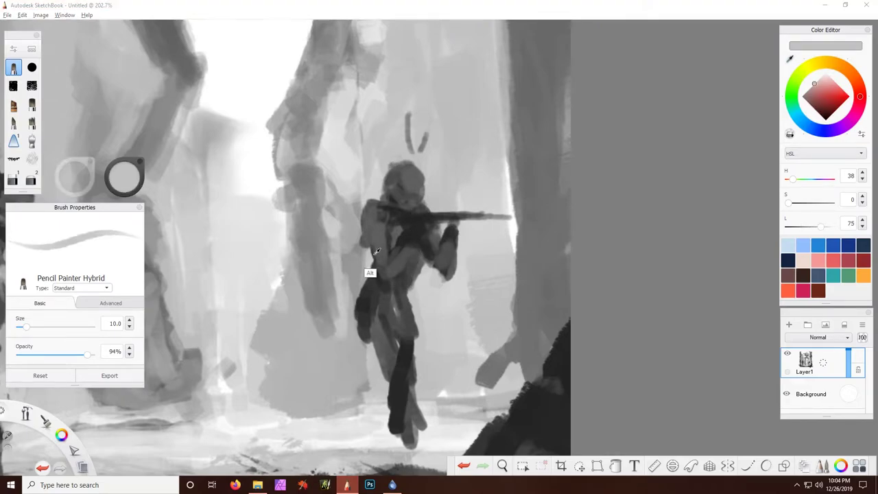
pyautogui.keyDown('alt'); pyautogui.click(371, 271); pyautogui.keyUp('alt')
pyautogui.moveTo(367, 254)
pyautogui.mouseDown()
pyautogui.moveTo(363, 283)
pyautogui.moveTo(415, 309)
pyautogui.mouseUp()
pyautogui.keyDown('alt'); pyautogui.click(421, 301); pyautogui.keyUp('alt')
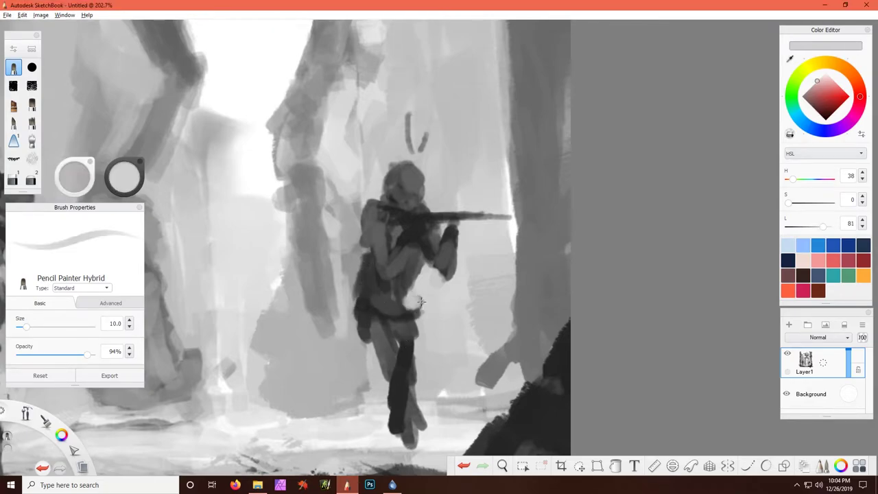
pyautogui.moveTo(419, 314); pyautogui.dragTo(406, 293)
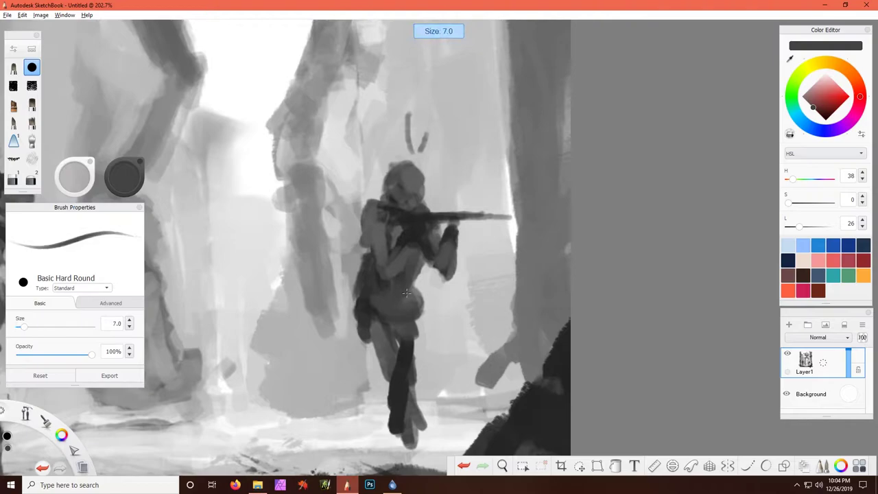
pyautogui.press('[')
pyautogui.press('[')
pyautogui.press('[')
# - Add a light stroke and several dark strokes along the soldier's legs
pyautogui.keyDown('alt'); pyautogui.click(384, 345); pyautogui.keyUp('alt')
pyautogui.moveTo(405, 365); pyautogui.dragTo(400, 412)
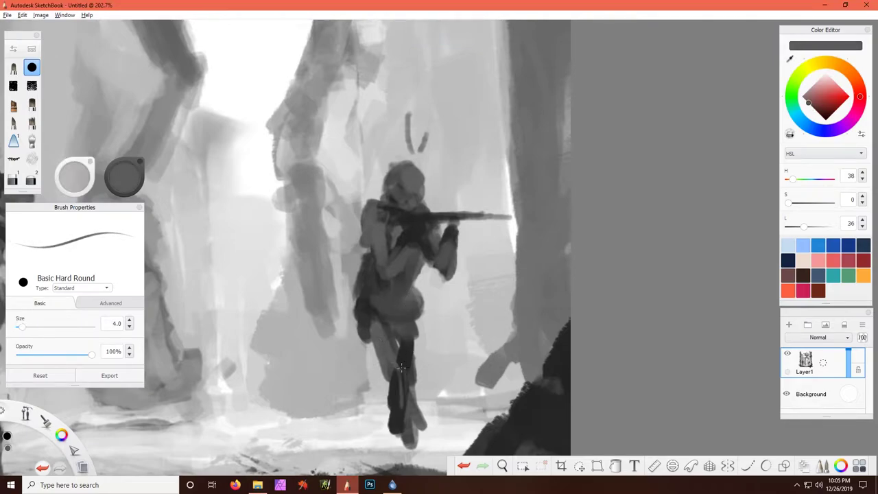
pyautogui.keyDown('alt'); pyautogui.click(392, 402); pyautogui.keyUp('alt')
pyautogui.moveTo(397, 329)
pyautogui.mouseDown()
pyautogui.moveTo(384, 370)
pyautogui.moveTo(401, 376)
pyautogui.mouseUp()
pyautogui.moveTo(374, 337); pyautogui.dragTo(409, 446)
pyautogui.keyDown('alt'); pyautogui.click(402, 363); pyautogui.keyUp('alt')
pyautogui.moveTo(420, 338); pyautogui.dragTo(415, 391)
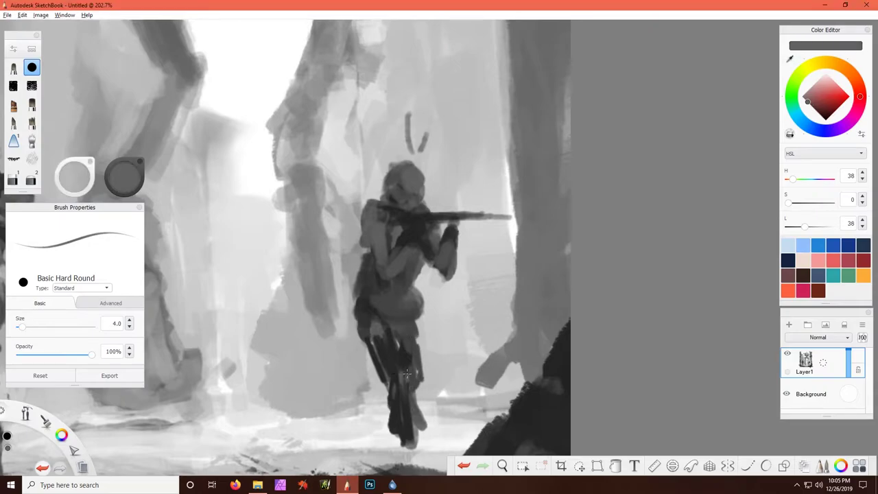
# - Paint a dark belt across the waist, darken the lower leg and foot, and highlight the helmet
pyautogui.keyDown('alt'); pyautogui.click(407, 376); pyautogui.keyUp('alt')
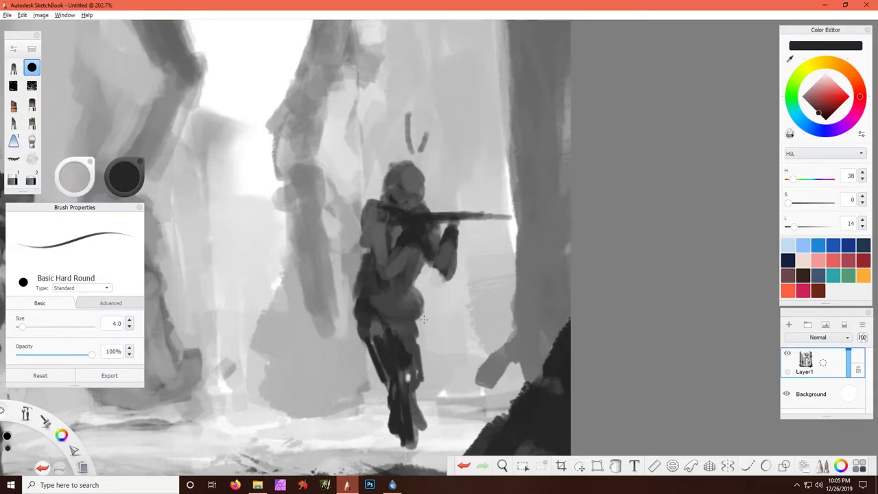
pyautogui.moveTo(415, 299)
pyautogui.mouseDown()
pyautogui.moveTo(371, 295)
pyautogui.moveTo(424, 310)
pyautogui.moveTo(378, 319)
pyautogui.moveTo(407, 341)
pyautogui.mouseUp()
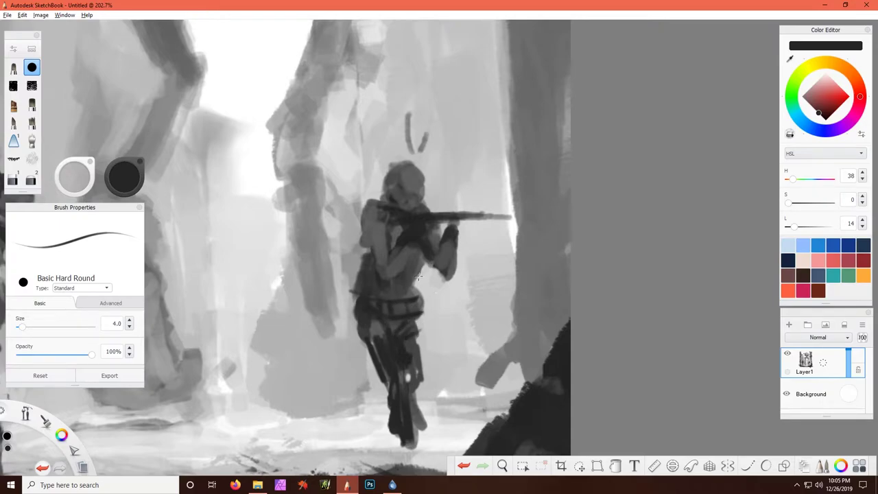
pyautogui.keyDown('alt'); pyautogui.click(418, 276); pyautogui.keyUp('alt')
pyautogui.keyDown('alt'); pyautogui.click(416, 380); pyautogui.keyUp('alt')
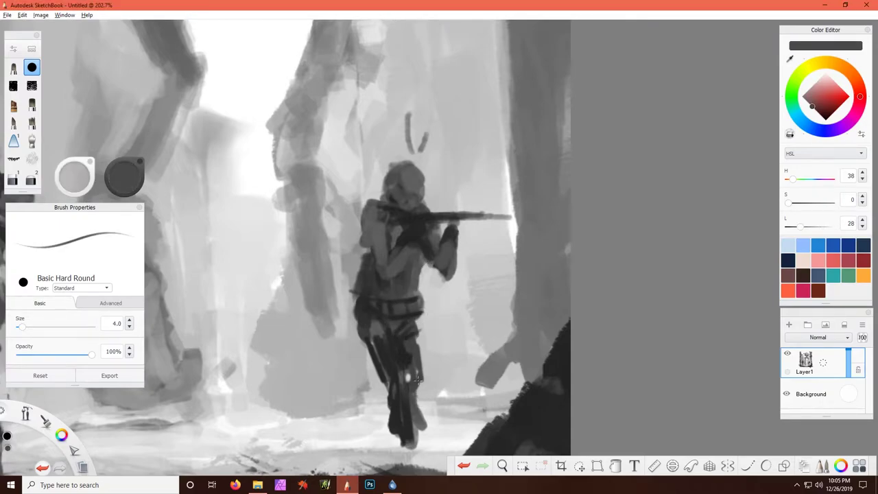
pyautogui.keyDown('alt'); pyautogui.click(403, 430); pyautogui.keyUp('alt')
pyautogui.moveTo(403, 441); pyautogui.dragTo(409, 459)
pyautogui.keyDown('alt'); pyautogui.click(433, 190); pyautogui.keyUp('alt')
pyautogui.moveTo(399, 170); pyautogui.dragTo(396, 177)
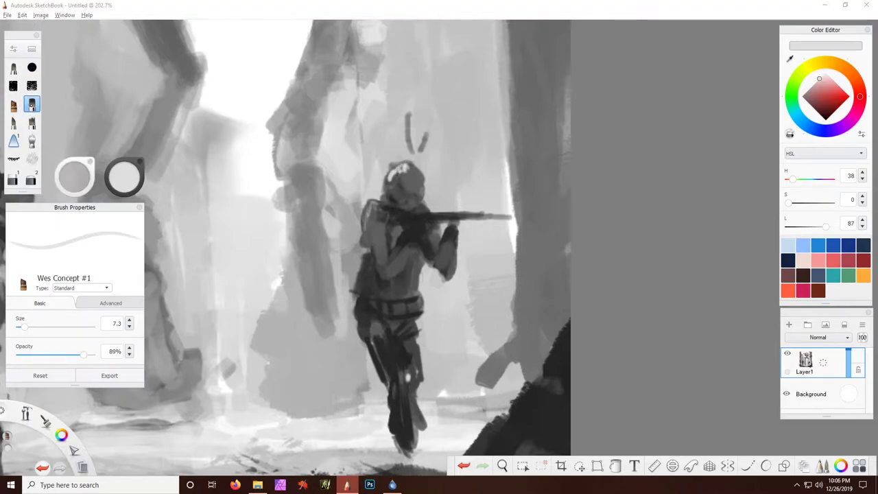
# - With Wes Rake, add light strokes near the shoulder and paint the rifle as a crisp dark barrel
pyautogui.click(13, 122)
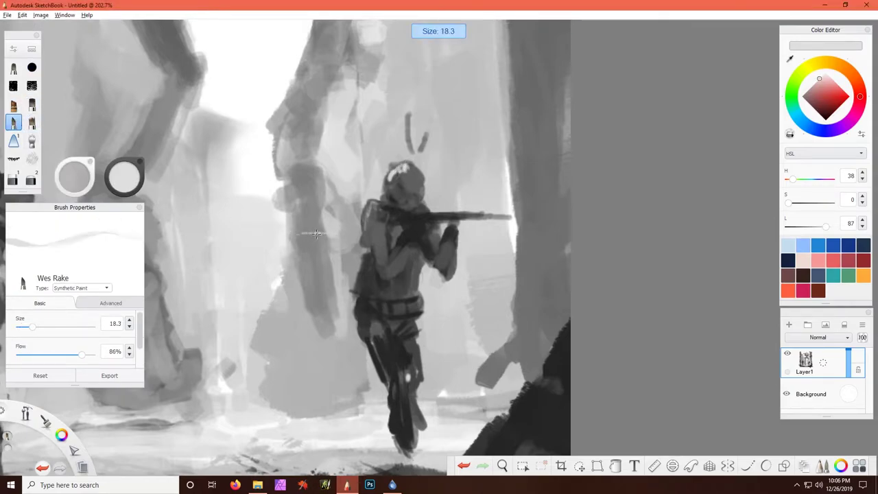
pyautogui.moveTo(371, 223)
pyautogui.mouseDown()
pyautogui.moveTo(364, 203)
pyautogui.moveTo(400, 202)
pyautogui.mouseUp()
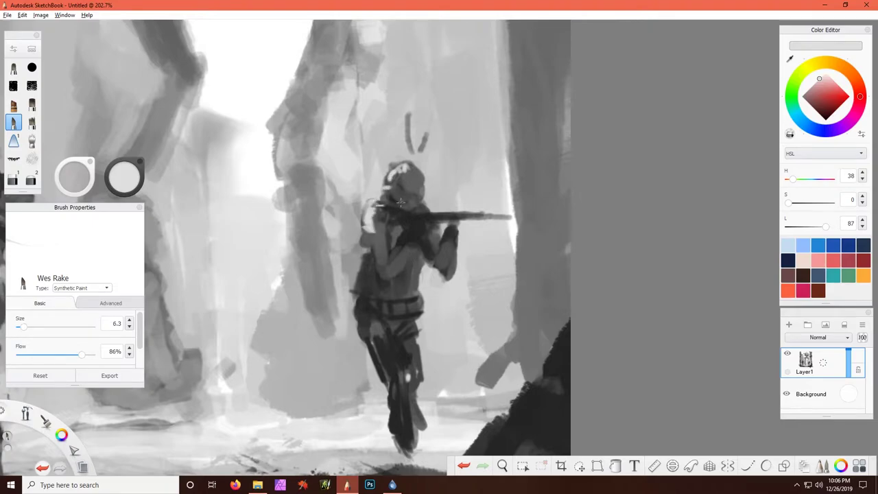
pyautogui.keyDown('alt'); pyautogui.click(355, 307); pyautogui.keyUp('alt')
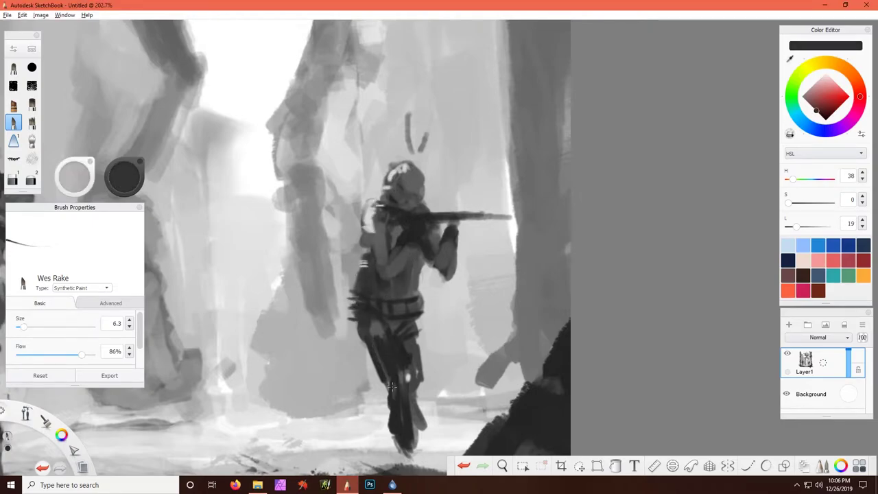
pyautogui.press('alt')
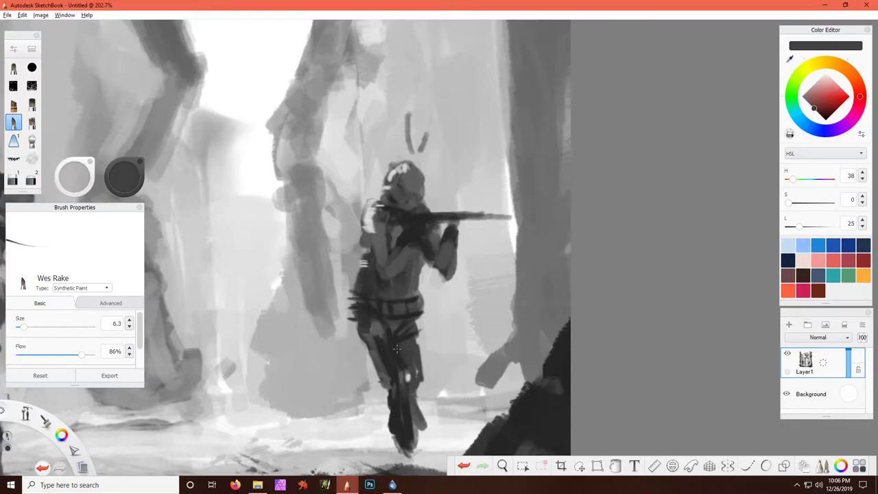
pyautogui.keyDown('alt'); pyautogui.click(391, 357); pyautogui.keyUp('alt')
pyautogui.keyDown('alt'); pyautogui.click(361, 278); pyautogui.keyUp('alt')
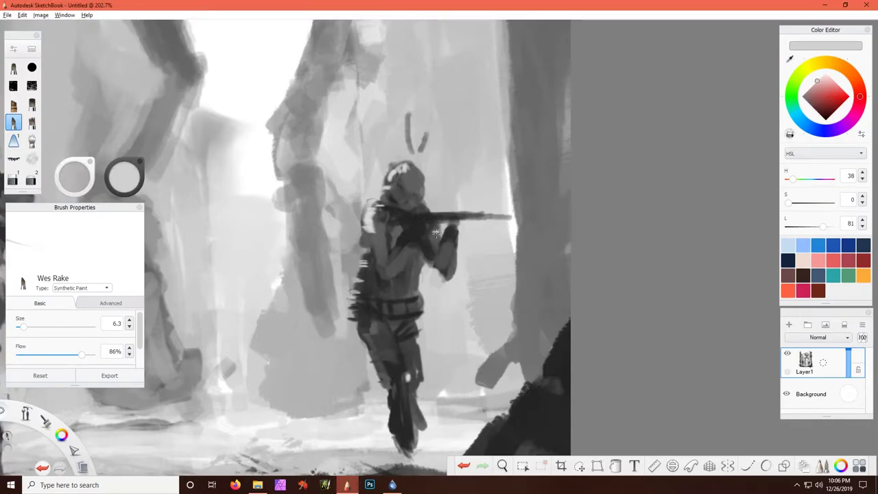
pyautogui.keyDown('alt'); pyautogui.click(412, 236); pyautogui.keyUp('alt')
pyautogui.moveTo(487, 215)
pyautogui.mouseDown()
pyautogui.moveTo(425, 216)
pyautogui.moveTo(491, 214)
pyautogui.mouseUp()
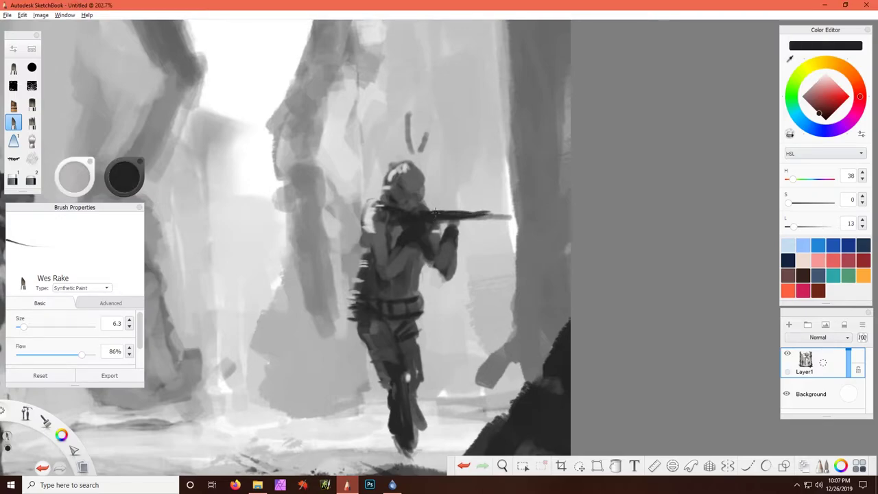
pyautogui.moveTo(432, 214)
pyautogui.mouseDown()
pyautogui.moveTo(516, 214)
pyautogui.moveTo(468, 218)
pyautogui.moveTo(446, 207)
pyautogui.moveTo(430, 232)
pyautogui.moveTo(432, 219)
pyautogui.mouseUp()
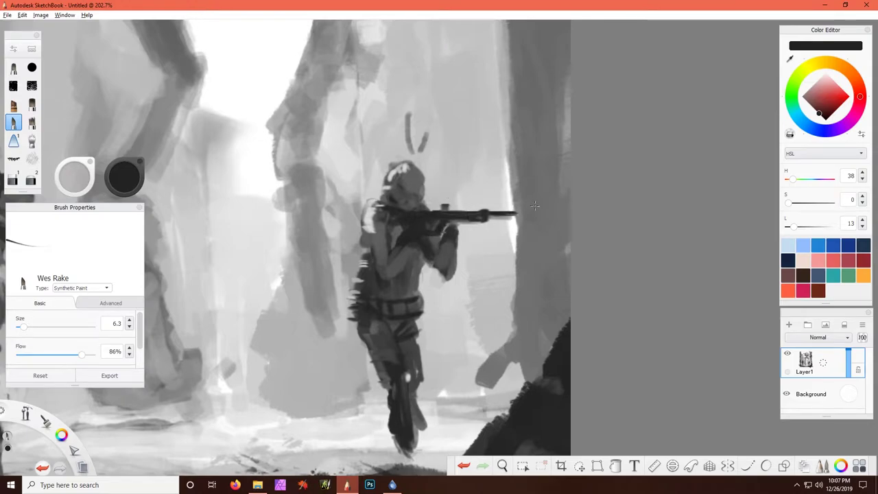
# - Paint light grey strokes beside the rifle tip and up the right pillar's left edge
pyautogui.keyDown('alt'); pyautogui.click(513, 184); pyautogui.keyUp('alt')
pyautogui.moveTo(520, 167); pyautogui.dragTo(512, 207)
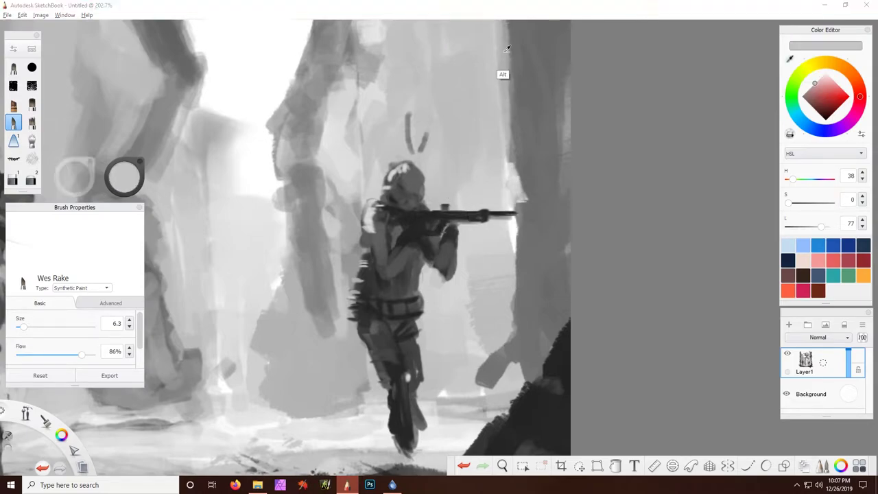
pyautogui.moveTo(516, 60); pyautogui.dragTo(515, 88)
pyautogui.moveTo(513, 40); pyautogui.dragTo(505, 180)
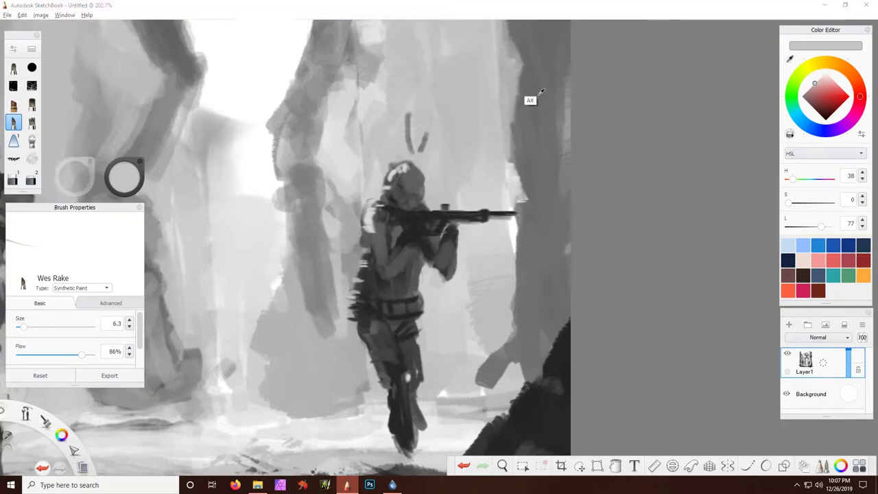
pyautogui.keyDown('alt'); pyautogui.click(540, 91); pyautogui.keyUp('alt')
pyautogui.click(32, 122)
# - Smudge the right pillar's edge with Wes Harsh Sharp Smudge and soften the left pillar and upper-left wall with Wes Smudge Smear
pyautogui.click(14, 141)
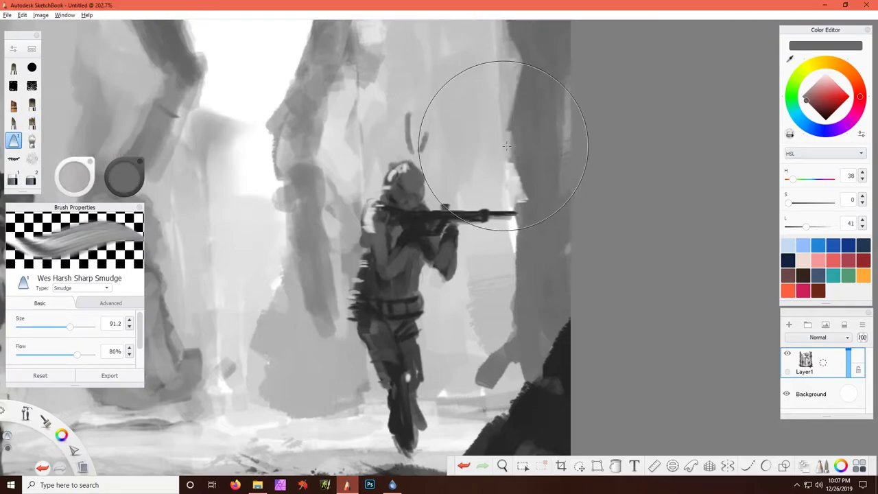
pyautogui.moveTo(517, 97); pyautogui.dragTo(514, 149)
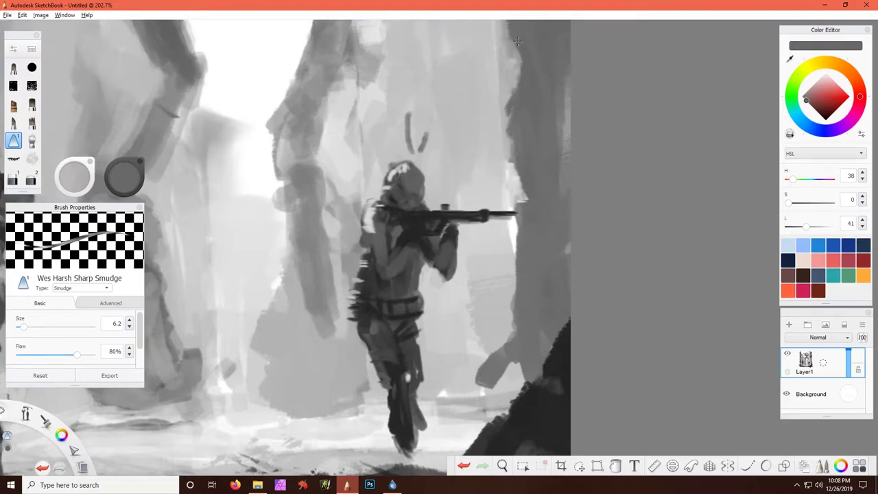
pyautogui.press('b')
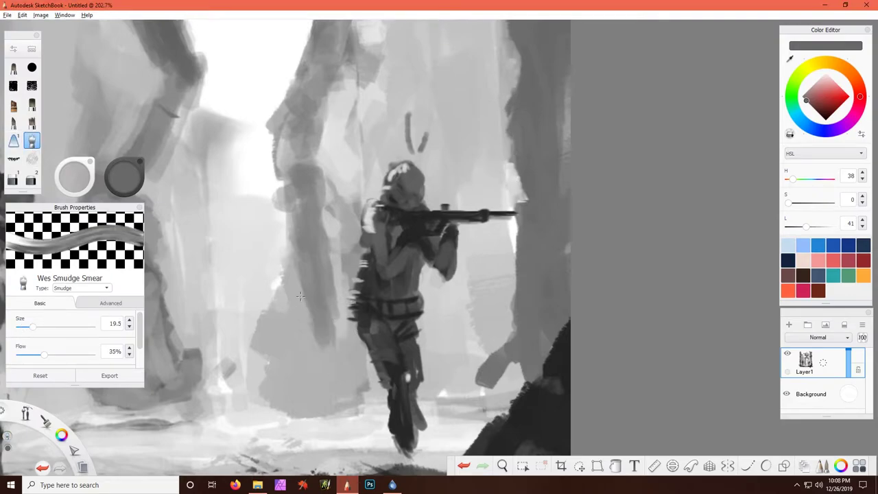
pyautogui.moveTo(300, 296); pyautogui.dragTo(285, 240)
pyautogui.moveTo(268, 322); pyautogui.dragTo(260, 405)
pyautogui.moveTo(254, 123); pyautogui.dragTo(220, 144)
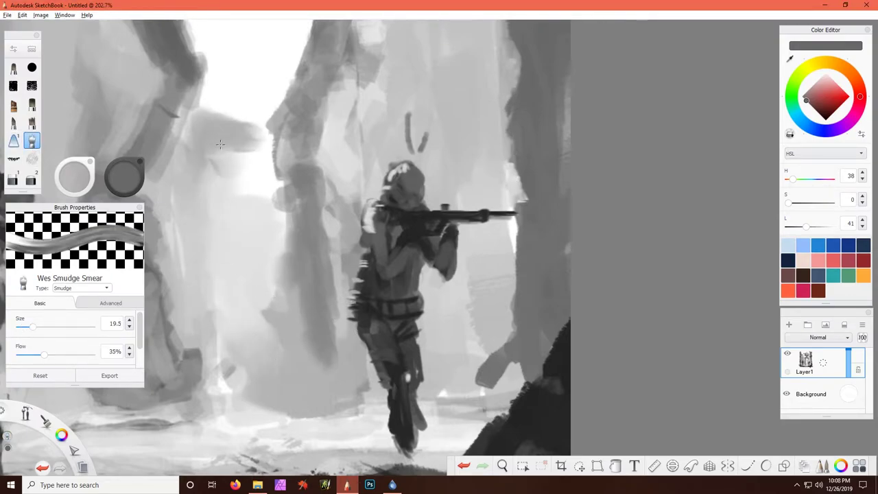
# - With Cloud (Smear), blend soft light mist over the lower ground, soldier's legs and upper walls
pyautogui.scroll(-5, 357, 157)
pyautogui.scroll(-3, 386, 155)
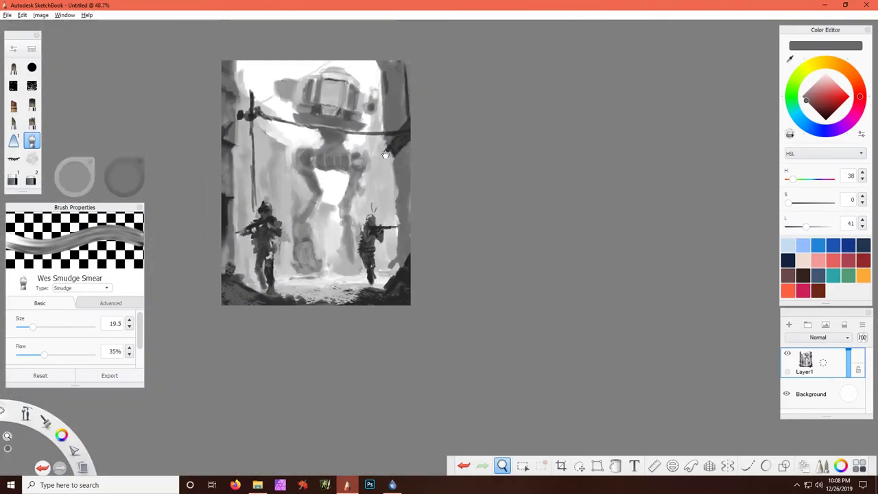
pyautogui.scroll(4, 386, 154)
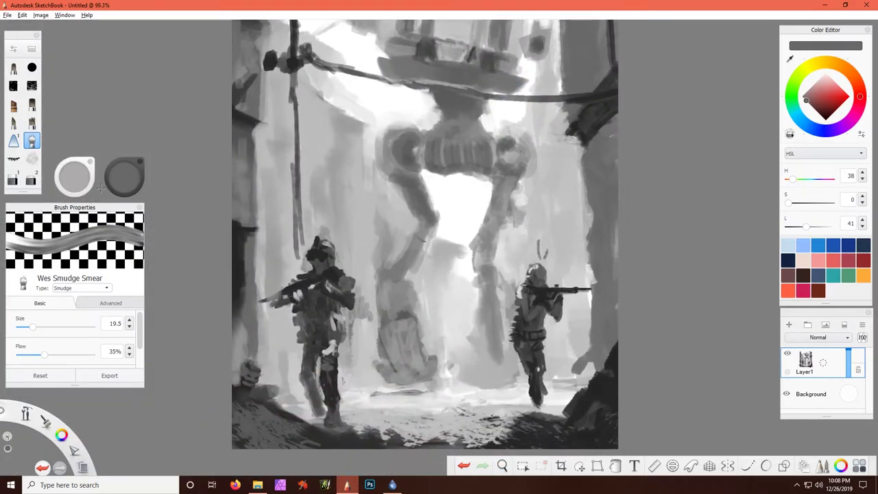
pyautogui.click(32, 158)
pyautogui.moveTo(453, 309)
pyautogui.mouseDown()
pyautogui.moveTo(348, 445)
pyautogui.moveTo(385, 391)
pyautogui.mouseUp()
pyautogui.moveTo(508, 412); pyautogui.dragTo(542, 353)
pyautogui.moveTo(322, 192)
pyautogui.mouseDown()
pyautogui.moveTo(412, 124)
pyautogui.moveTo(522, 220)
pyautogui.mouseUp()
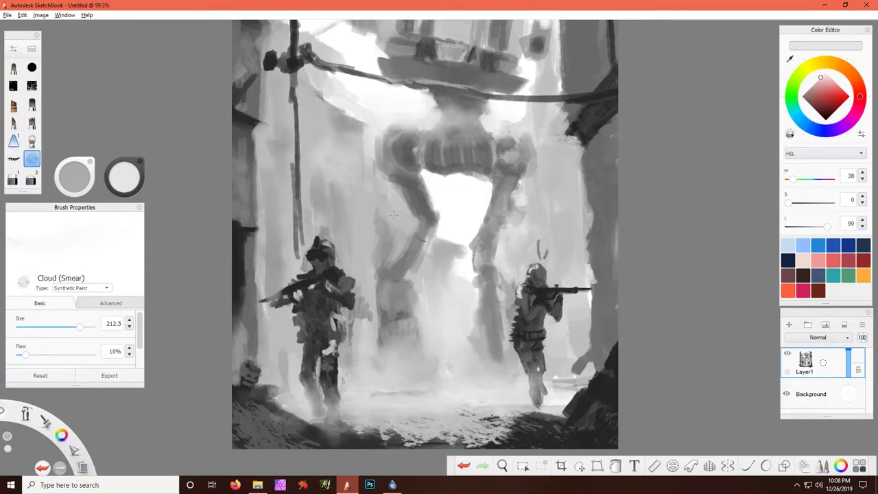
# - Pick mid and lighter greys and smear more mist across the lower-centre canyon floor
pyautogui.keyDown('alt'); pyautogui.click(393, 215); pyautogui.keyUp('alt')
pyautogui.moveTo(480, 343); pyautogui.dragTo(364, 391)
pyautogui.keyDown('alt'); pyautogui.click(411, 357); pyautogui.keyUp('alt')
pyautogui.moveTo(439, 364); pyautogui.dragTo(384, 343)
pyautogui.keyDown('alt'); pyautogui.click(375, 387); pyautogui.keyUp('alt')
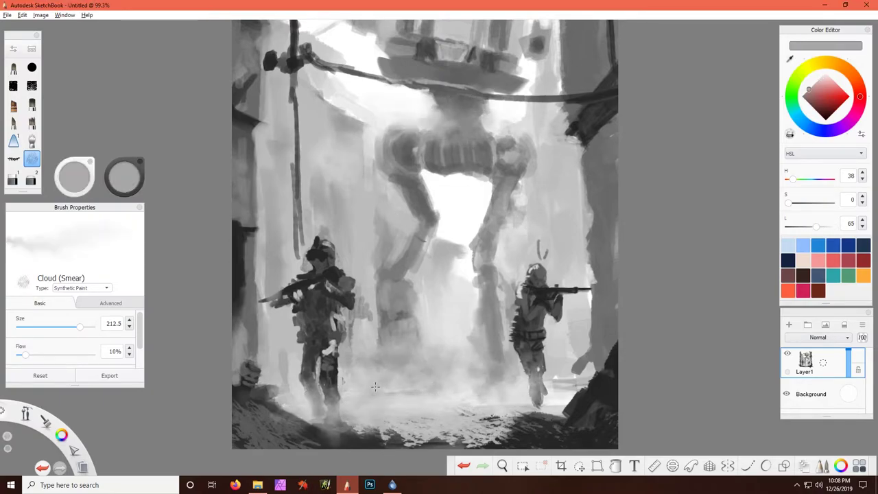
pyautogui.moveTo(375, 387); pyautogui.dragTo(507, 405)
pyautogui.keyDown('alt'); pyautogui.click(411, 357); pyautogui.keyUp('alt')
pyautogui.moveTo(446, 337); pyautogui.dragTo(384, 384)
pyautogui.scroll(-3, 438, 235)
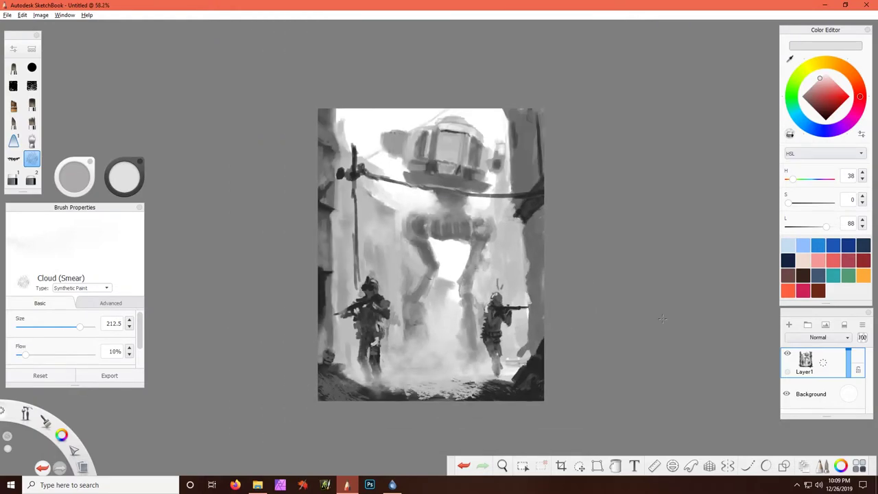
# - Add a Color-blend layer and paint warm tan and light blue-grey accents with Wes Blocker
pyautogui.hotkey('ctrl', 'shift', 'n')
pyautogui.click(818, 337)
pyautogui.click(811, 92)
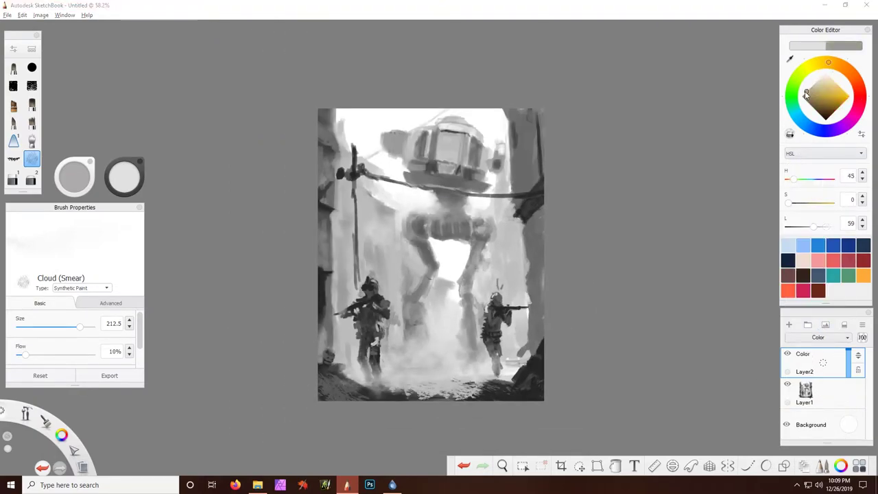
pyautogui.click(13, 85)
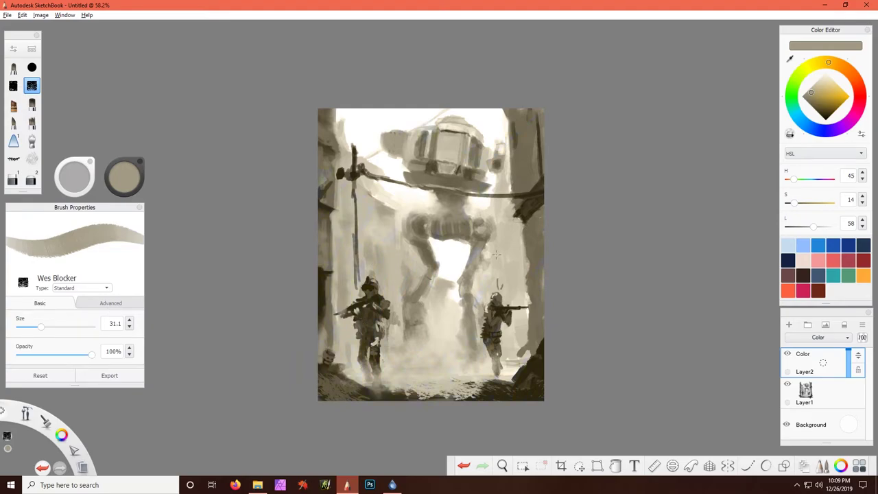
pyautogui.keyDown('alt'); pyautogui.click(497, 392); pyautogui.keyUp('alt')
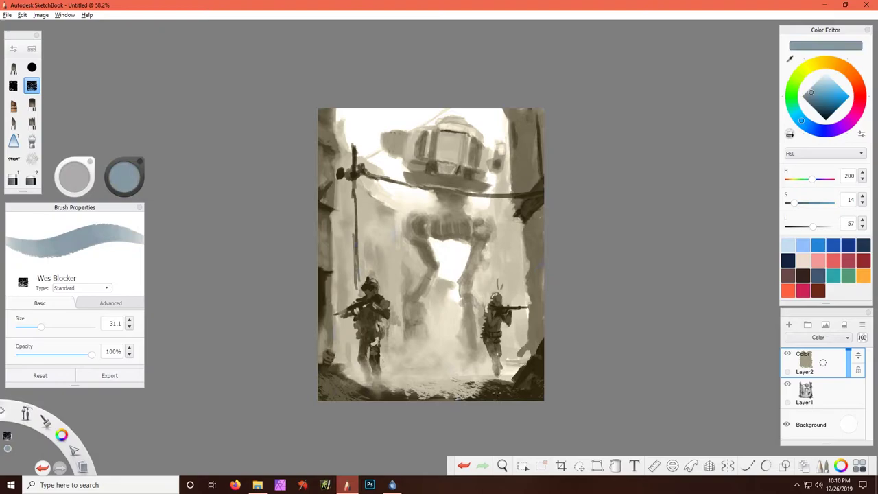
pyautogui.keyDown('alt'); pyautogui.click(327, 385); pyautogui.keyUp('alt')
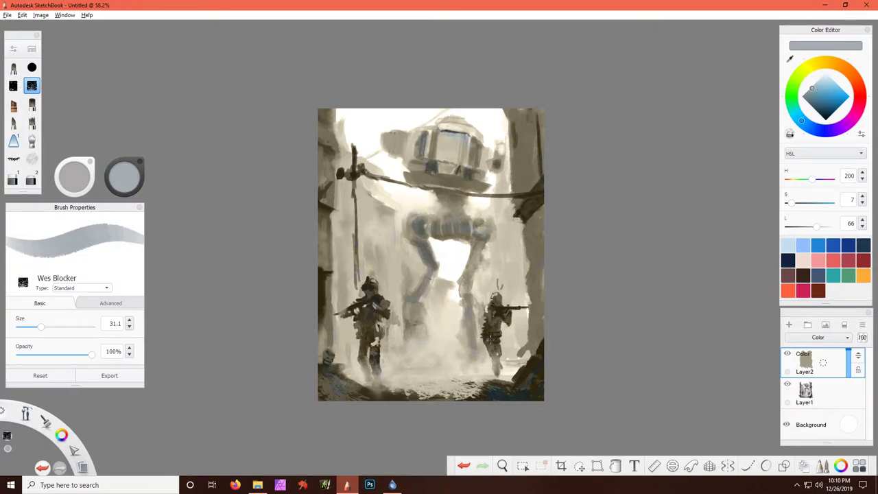
# - Enlarge the brush to about 61 and wash the scene with warmer tans, neutral grey and dark brown
pyautogui.keyDown('alt'); pyautogui.click(437, 130); pyautogui.keyUp('alt')
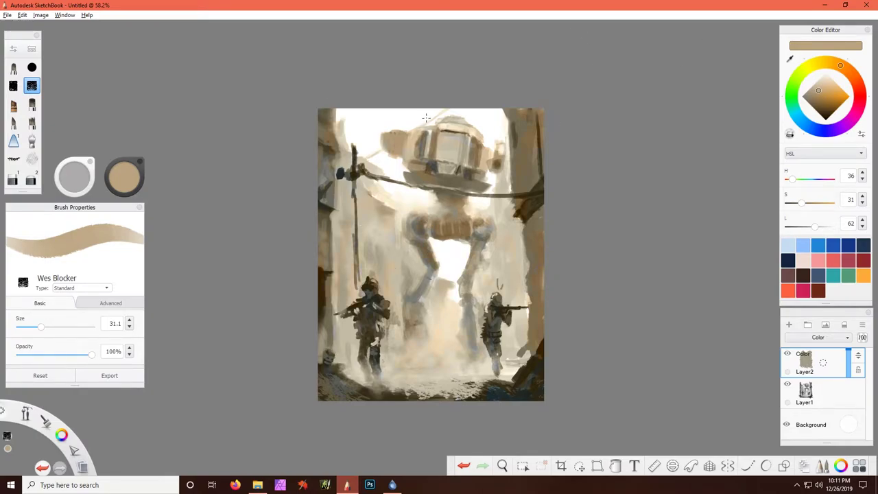
pyautogui.press(']')
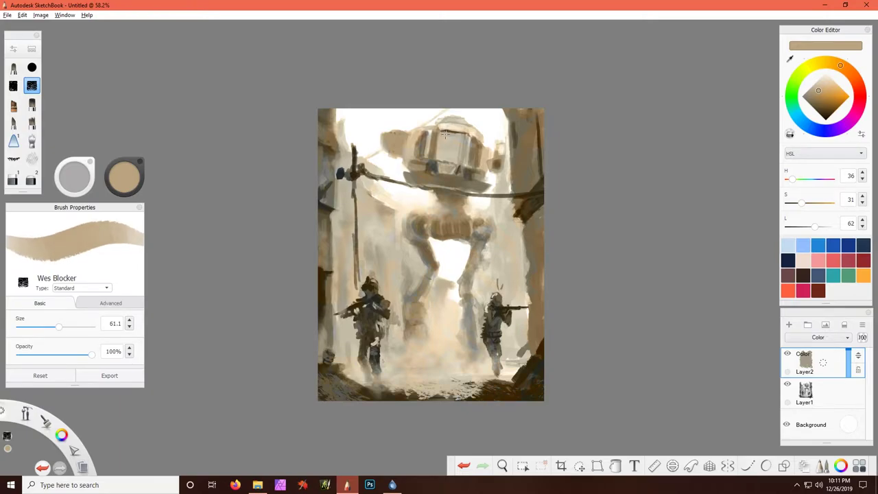
pyautogui.keyDown('alt'); pyautogui.click(366, 354); pyautogui.keyUp('alt')
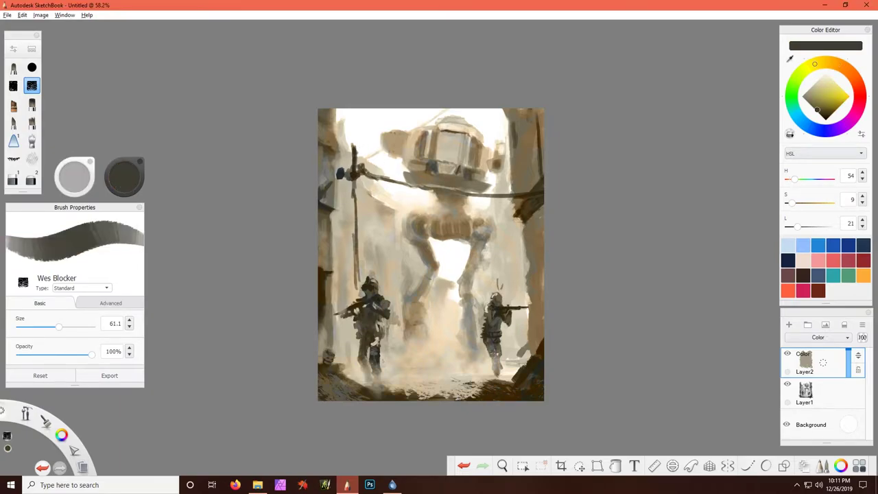
pyautogui.keyDown('alt'); pyautogui.click(499, 341); pyautogui.keyUp('alt')
pyautogui.keyDown('alt'); pyautogui.click(368, 350); pyautogui.keyUp('alt')
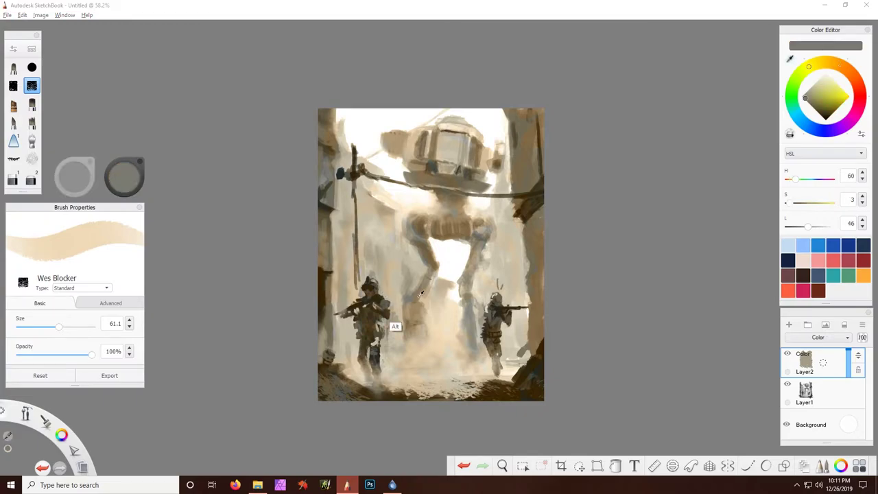
pyautogui.keyDown('alt'); pyautogui.click(390, 313); pyautogui.keyUp('alt')
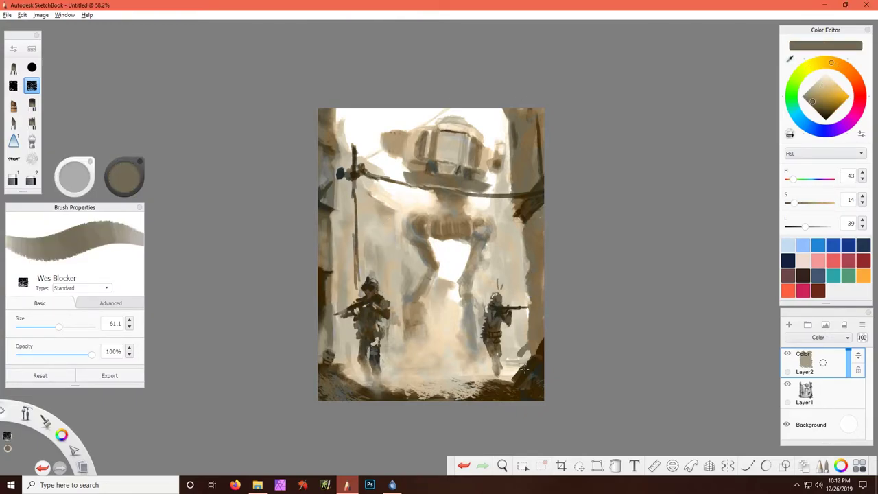
pyautogui.keyDown('alt'); pyautogui.click(537, 368); pyautogui.keyUp('alt')
pyautogui.click(31, 103)
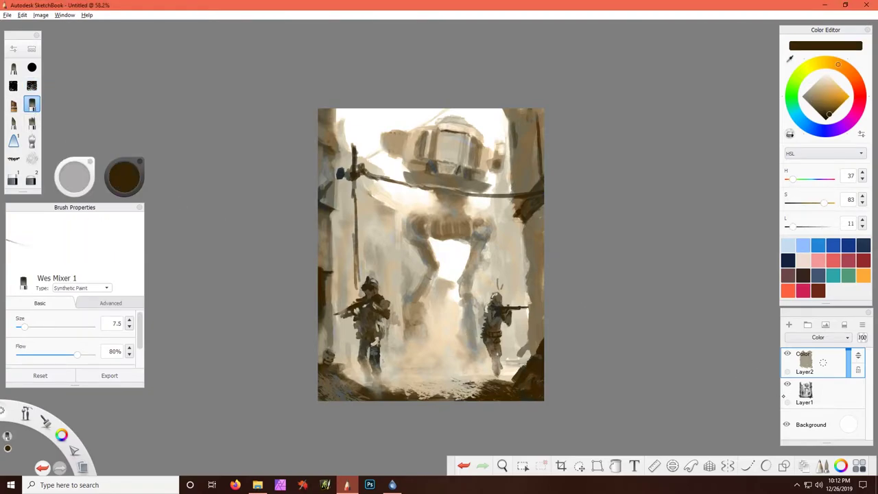
# - Select the whole canvas and paste a merged copy of the painting as a new layer
pyautogui.click(41, 14)
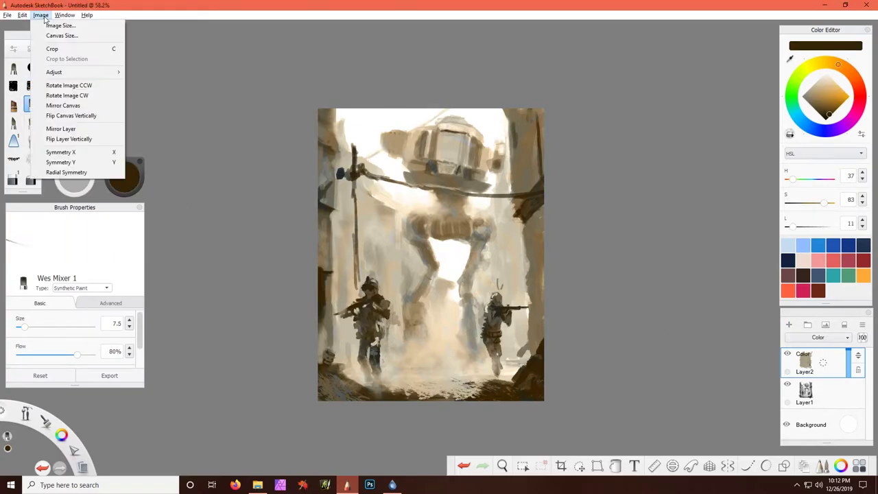
pyautogui.click(42, 102)
pyautogui.click(23, 15)
pyautogui.click(47, 69)
pyautogui.click(22, 15)
pyautogui.click(36, 79)
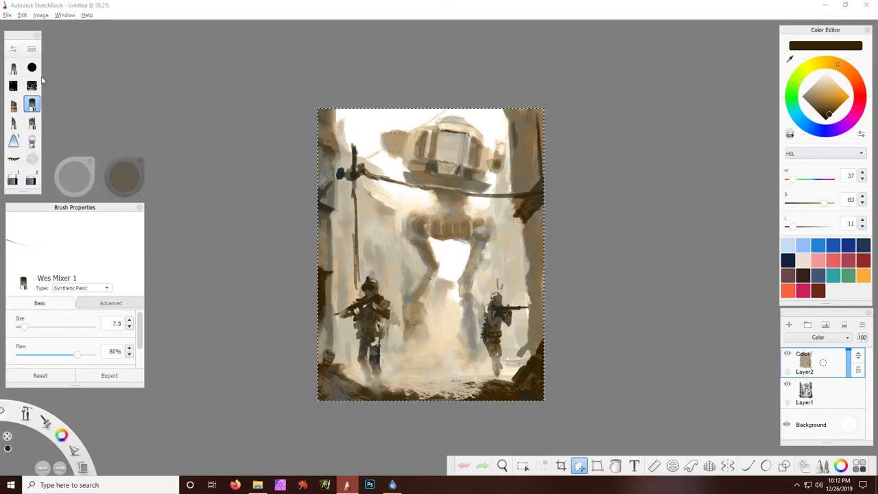
pyautogui.moveTo(687, 252); pyautogui.dragTo(555, 119)
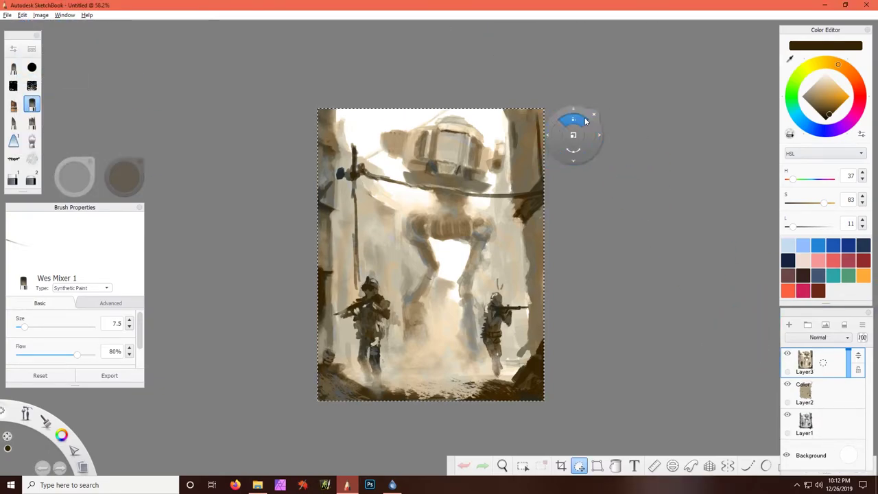
pyautogui.click(596, 118)
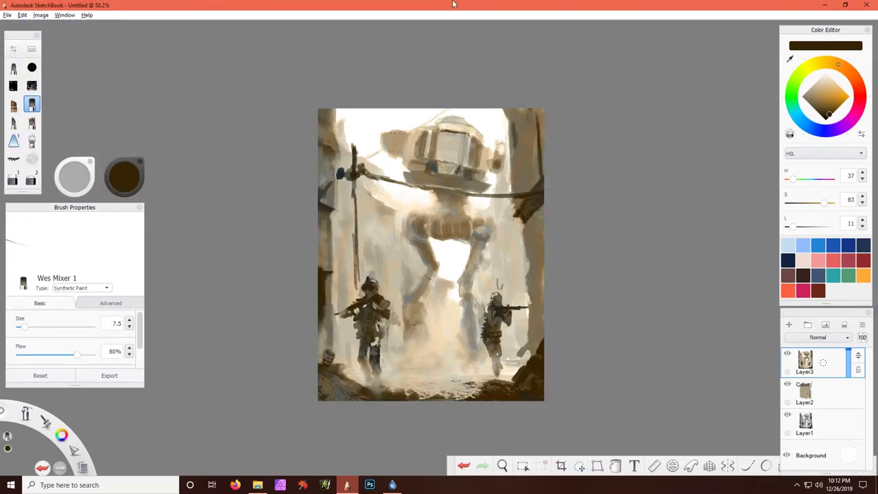
# - Paint light tan haze beneath the robot's head and darken the cable in dark brown
pyautogui.scroll(2, 467, 249)
pyautogui.scroll(2, 467, 248)
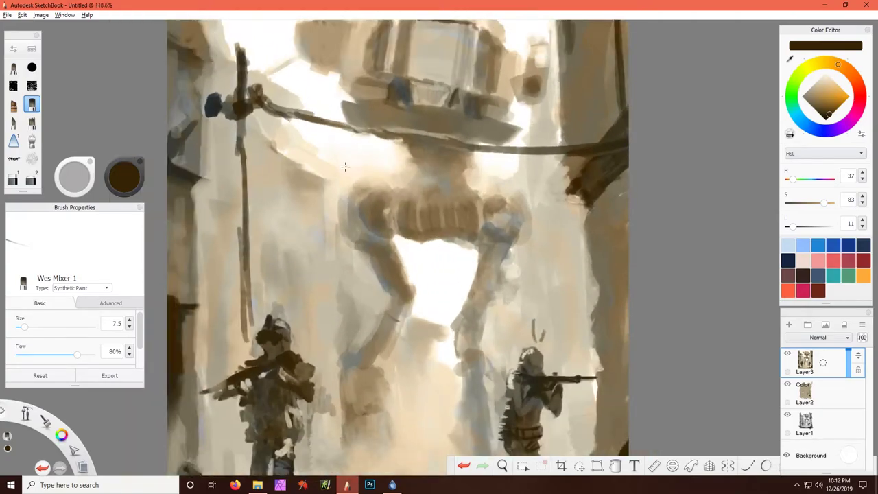
pyautogui.keyDown('alt'); pyautogui.click(328, 184); pyautogui.keyUp('alt')
pyautogui.moveTo(328, 184); pyautogui.dragTo(307, 171)
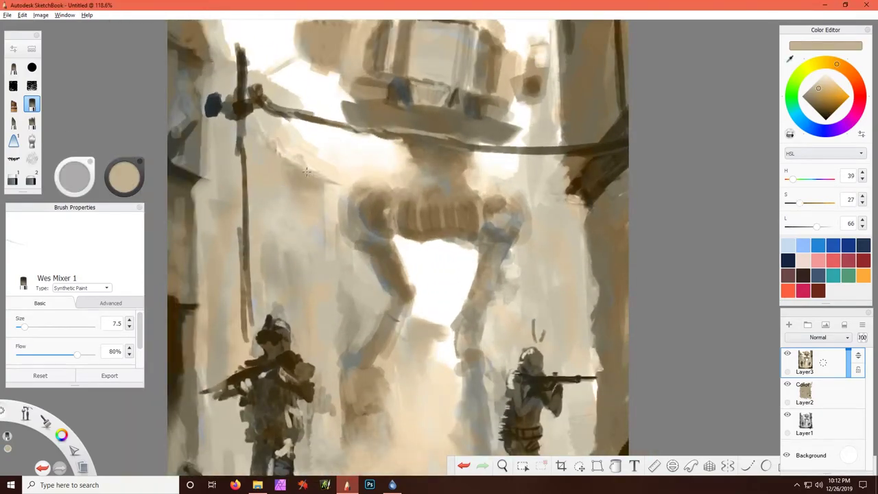
pyautogui.keyDown('alt'); pyautogui.click(592, 184); pyautogui.keyUp('alt')
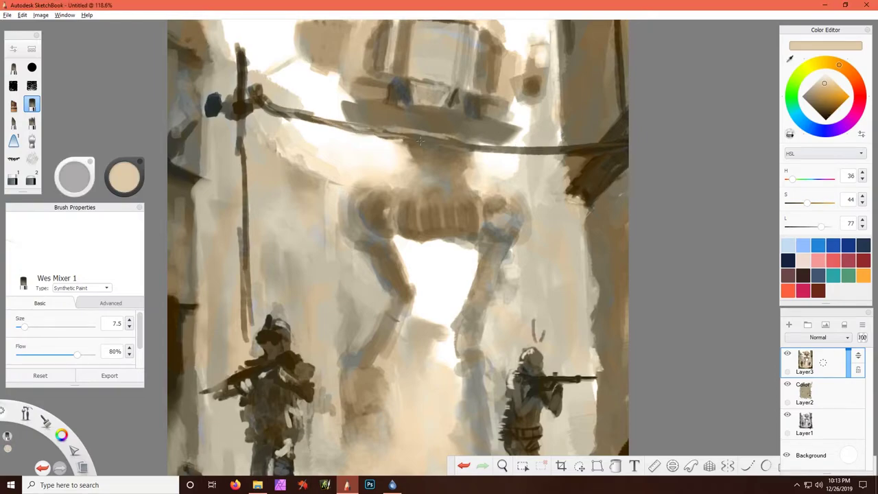
pyautogui.keyDown('alt'); pyautogui.click(532, 149); pyautogui.keyUp('alt')
pyautogui.keyDown('alt'); pyautogui.click(480, 148); pyautogui.keyUp('alt')
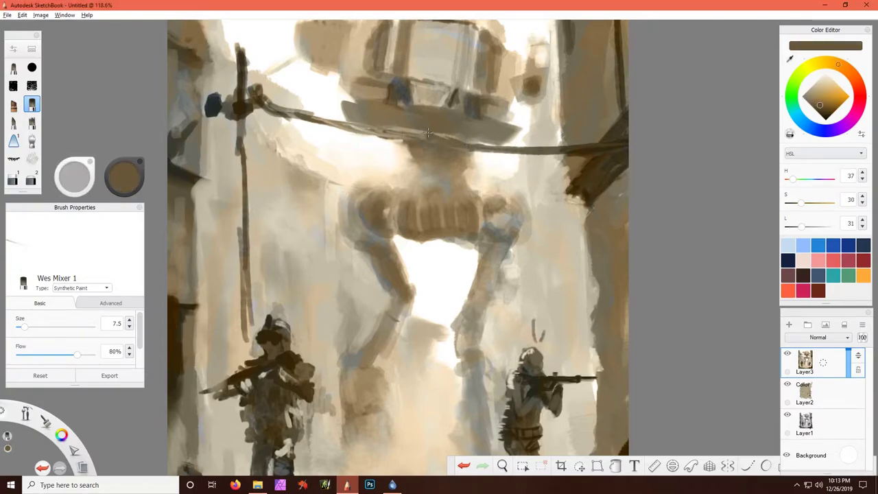
pyautogui.moveTo(385, 131); pyautogui.dragTo(439, 138)
# - Add light tan strokes around the dark blob and on the hat, then darker tan strokes
pyautogui.keyDown('alt'); pyautogui.click(501, 124); pyautogui.keyUp('alt')
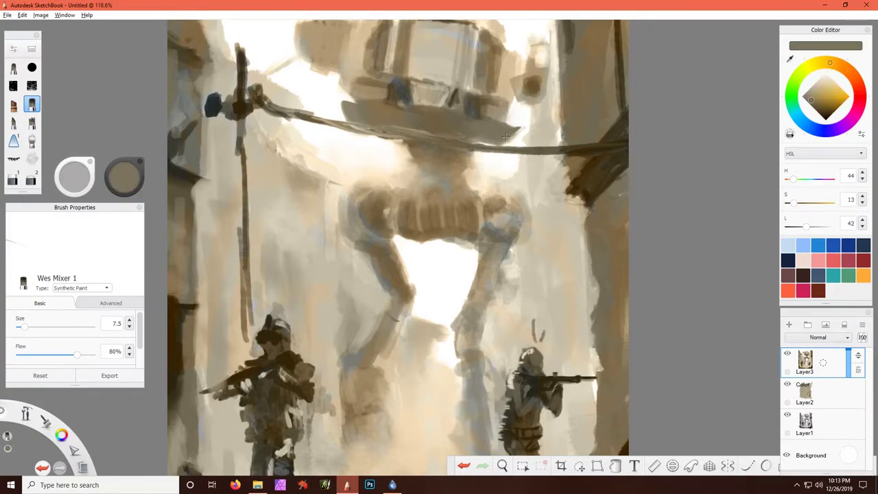
pyautogui.keyDown('alt'); pyautogui.click(508, 81); pyautogui.keyUp('alt')
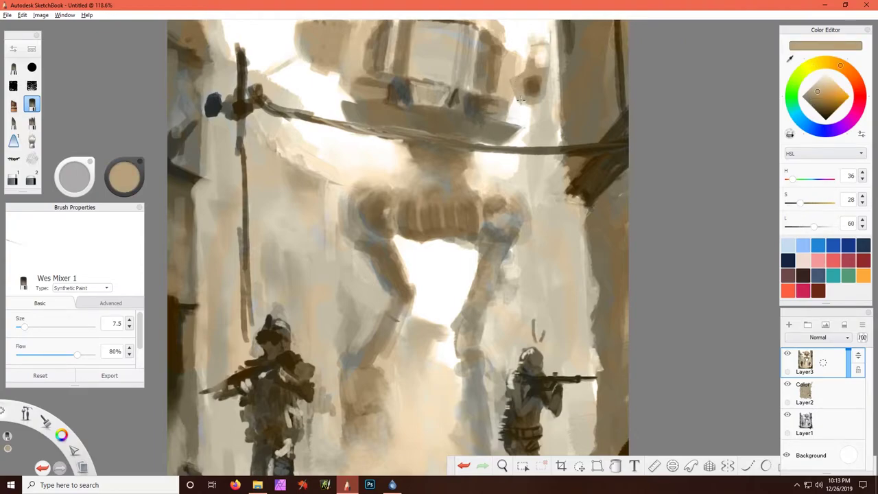
pyautogui.moveTo(520, 100); pyautogui.dragTo(547, 75)
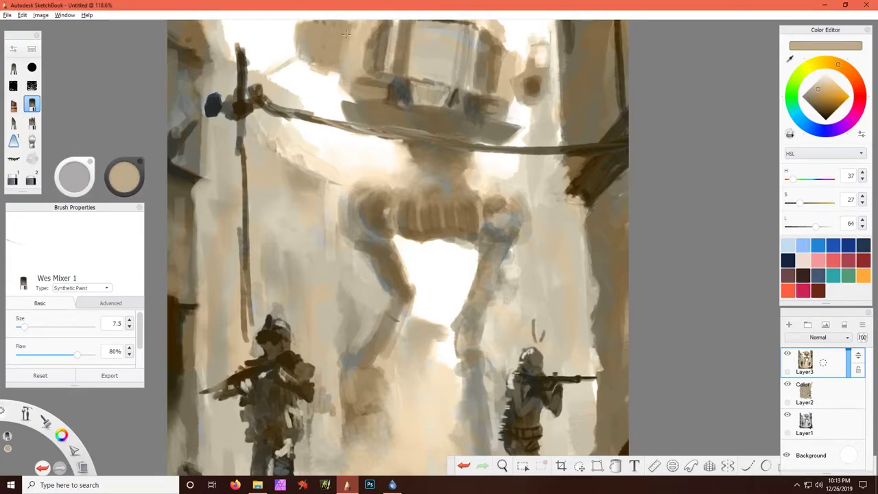
pyautogui.keyDown('alt'); pyautogui.click(396, 68); pyautogui.keyUp('alt')
pyautogui.moveTo(395, 27); pyautogui.dragTo(421, 61)
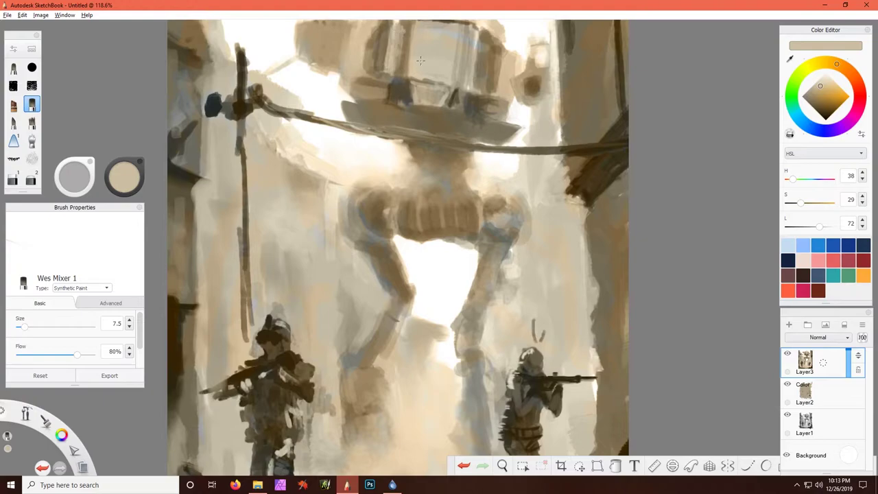
pyautogui.moveTo(486, 85); pyautogui.dragTo(490, 40)
pyautogui.keyDown('alt'); pyautogui.click(452, 81); pyautogui.keyUp('alt')
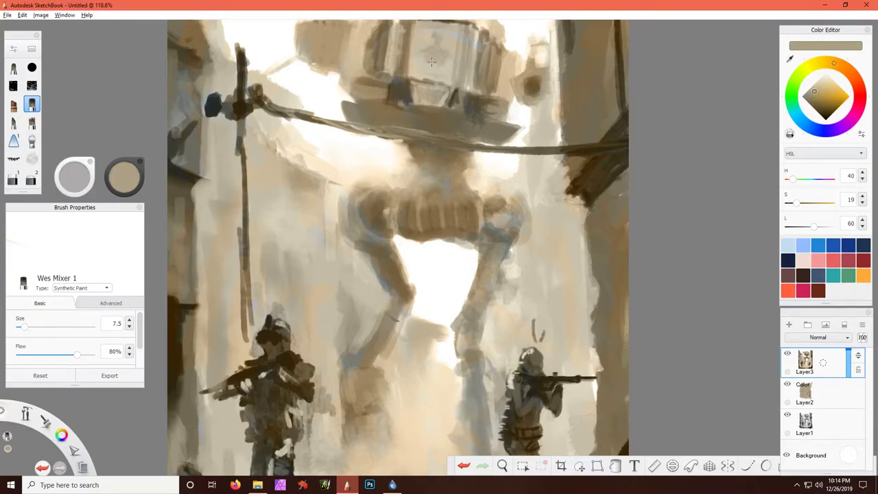
pyautogui.moveTo(432, 62); pyautogui.dragTo(440, 75)
pyautogui.moveTo(417, 20)
pyautogui.mouseDown()
pyautogui.moveTo(440, 84)
pyautogui.moveTo(458, 88)
pyautogui.moveTo(424, 103)
pyautogui.moveTo(446, 97)
pyautogui.mouseUp()
# - Darken the left and right parts of the hat brim with dark grey
pyautogui.keyDown('alt'); pyautogui.click(446, 86); pyautogui.keyUp('alt')
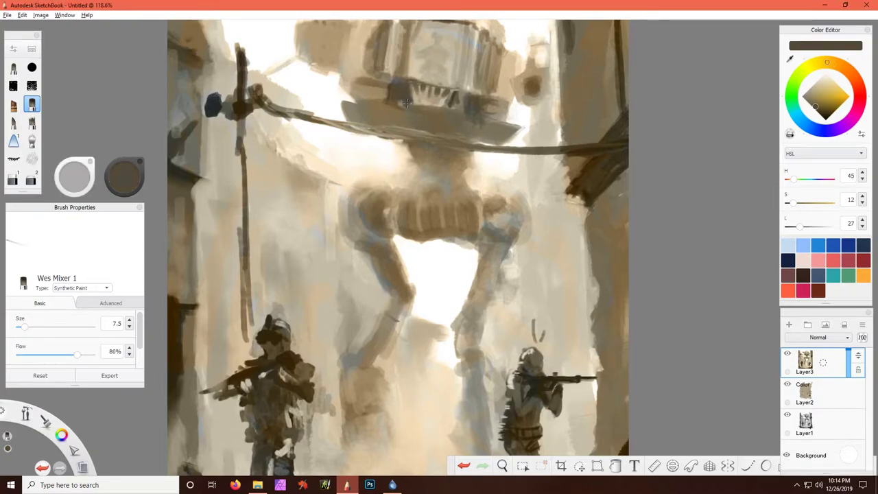
pyautogui.keyDown('alt'); pyautogui.click(422, 129); pyautogui.keyUp('alt')
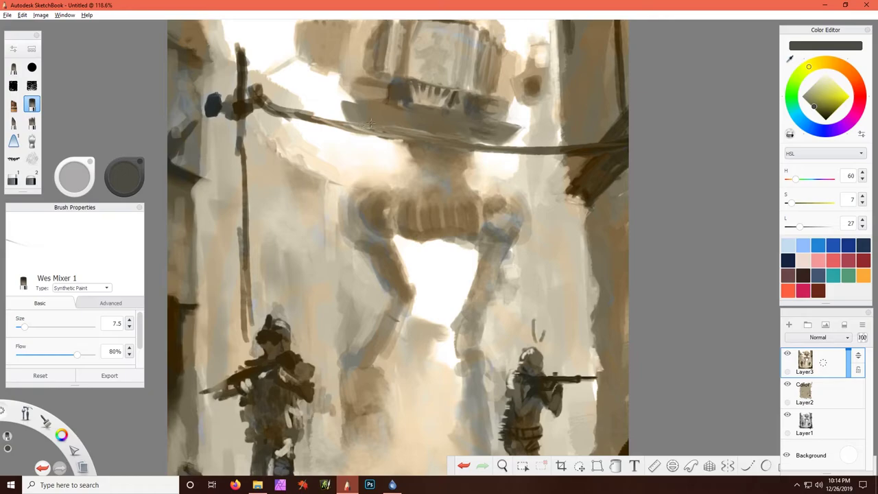
pyautogui.moveTo(383, 106); pyautogui.dragTo(355, 103)
pyautogui.moveTo(437, 109); pyautogui.dragTo(452, 120)
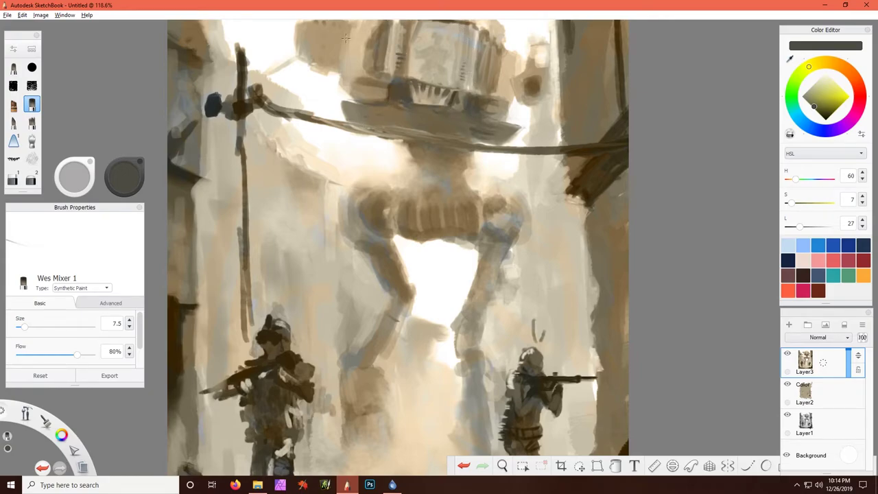
# - Paint tan vertical stripes across the robot's belly and a short brown stroke
pyautogui.keyDown('alt'); pyautogui.click(385, 208); pyautogui.keyUp('alt')
pyautogui.moveTo(412, 206); pyautogui.dragTo(413, 230)
pyautogui.moveTo(432, 206); pyautogui.dragTo(472, 232)
pyautogui.moveTo(480, 227); pyautogui.dragTo(479, 238)
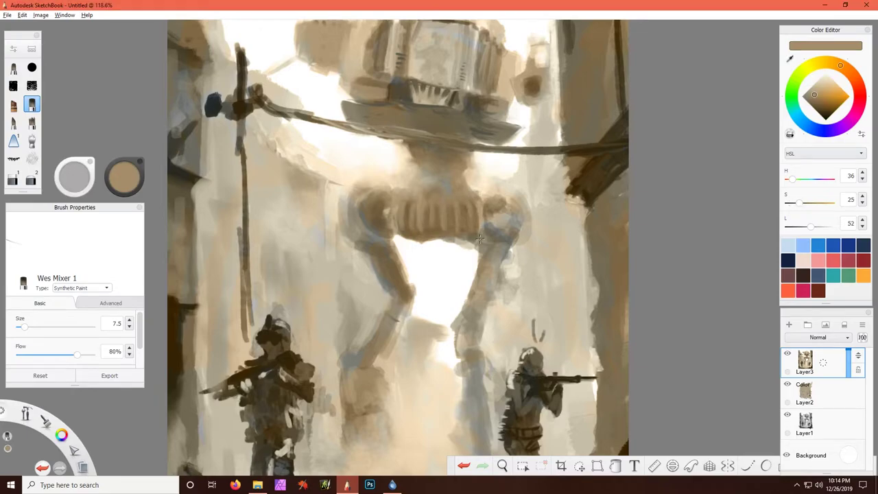
pyautogui.keyDown('alt'); pyautogui.click(388, 230); pyautogui.keyUp('alt')
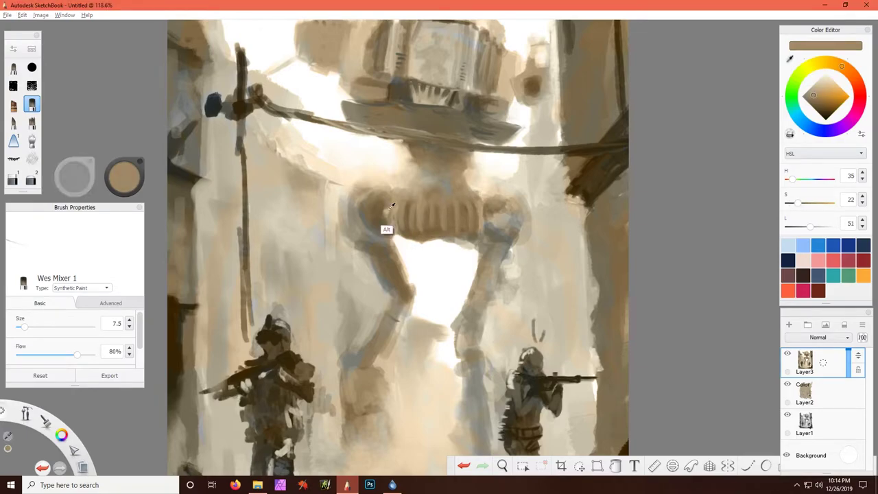
pyautogui.keyDown('alt'); pyautogui.click(339, 204); pyautogui.keyUp('alt')
pyautogui.keyDown('alt'); pyautogui.click(523, 220); pyautogui.keyUp('alt')
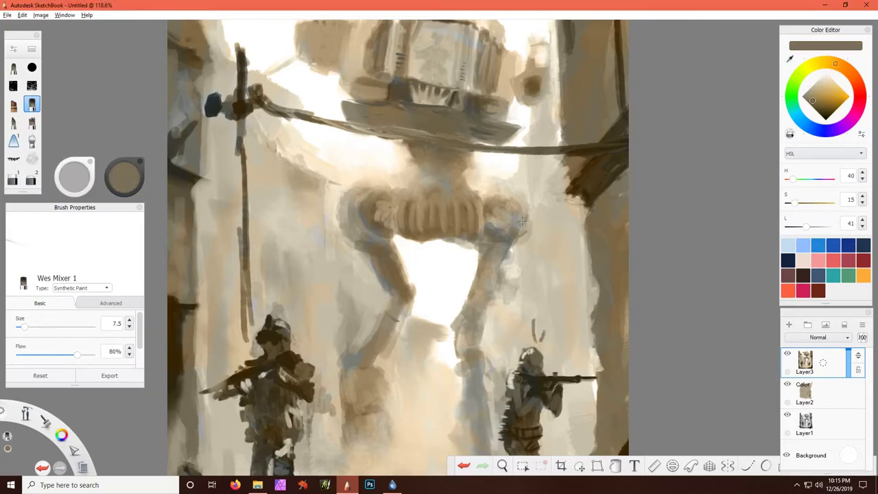
pyautogui.keyDown('alt'); pyautogui.click(501, 202); pyautogui.keyUp('alt')
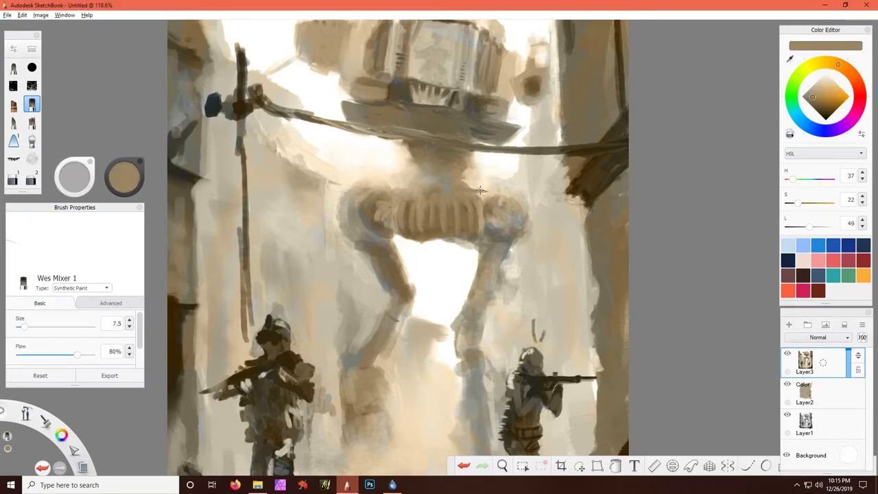
pyautogui.moveTo(421, 186); pyautogui.dragTo(400, 184)
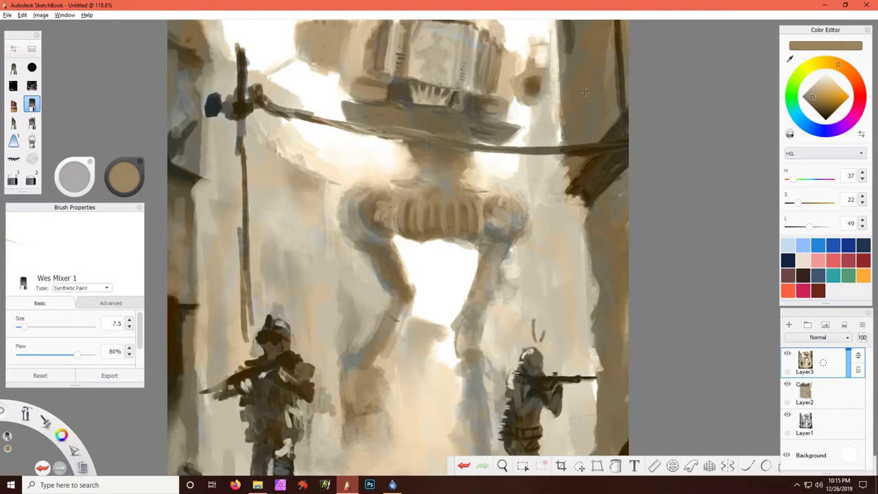
# - Extend the pole upward in dark brown and add near-white highlights near its crossbar
pyautogui.keyDown('alt'); pyautogui.click(573, 48); pyautogui.keyUp('alt')
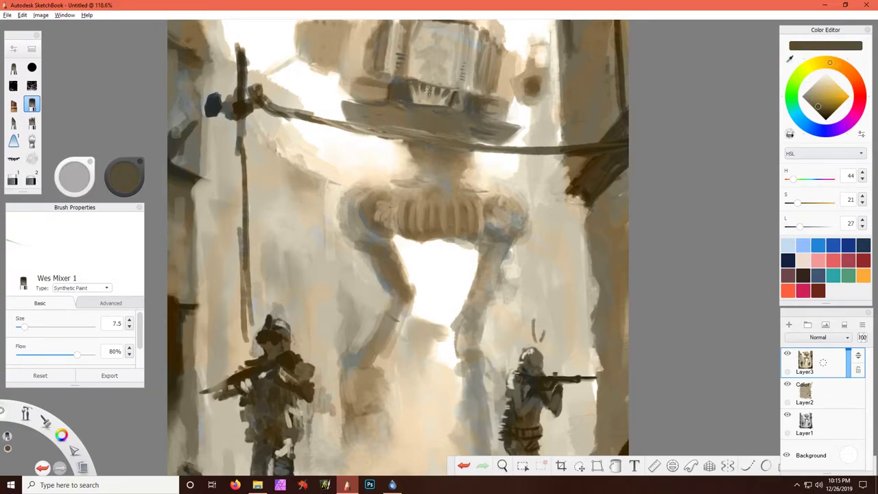
pyautogui.moveTo(240, 29); pyautogui.dragTo(243, 82)
pyautogui.keyDown('alt'); pyautogui.click(272, 83); pyautogui.keyUp('alt')
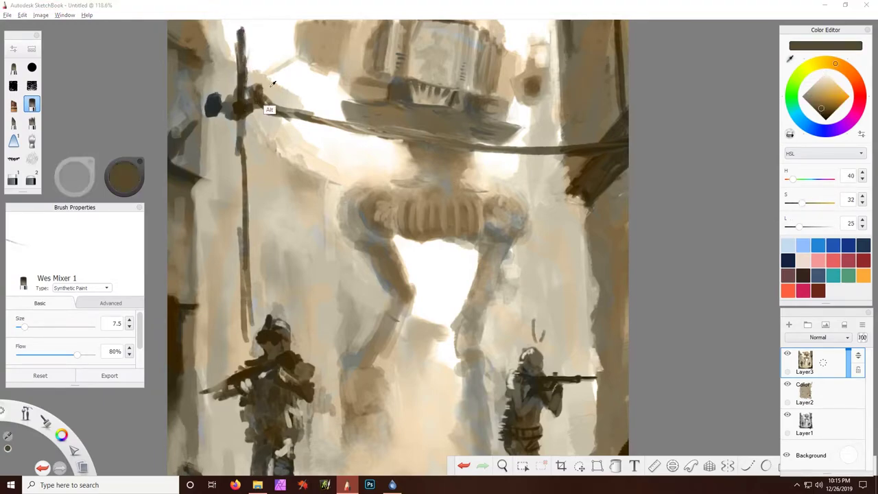
pyautogui.keyDown('alt'); pyautogui.click(257, 94); pyautogui.keyUp('alt')
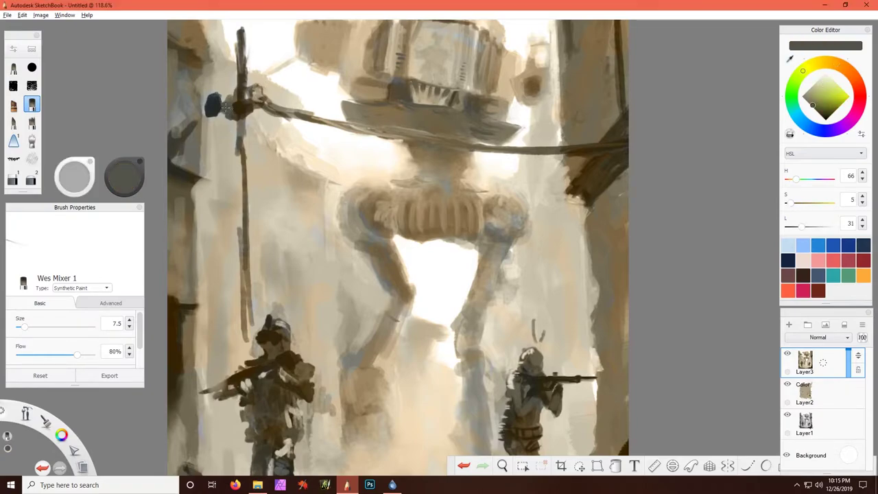
pyautogui.keyDown('alt'); pyautogui.click(248, 138); pyautogui.keyUp('alt')
pyautogui.moveTo(237, 106); pyautogui.dragTo(245, 129)
pyautogui.keyDown('alt'); pyautogui.click(299, 122); pyautogui.keyUp('alt')
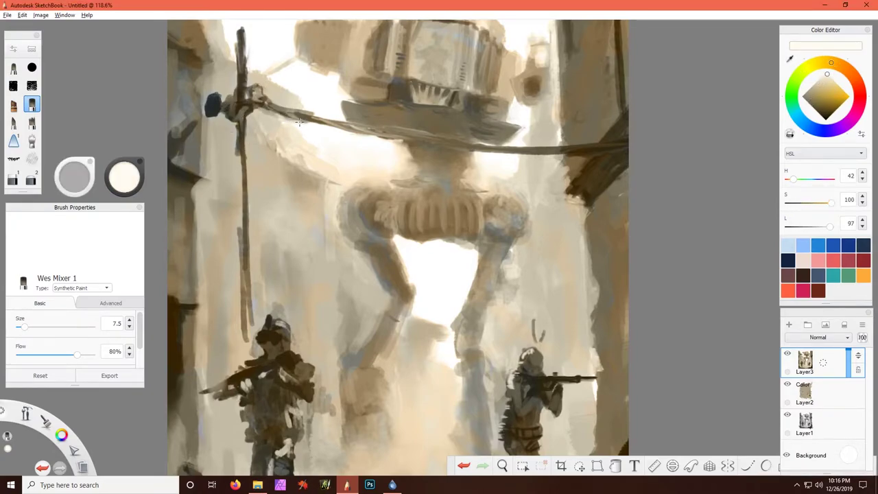
pyautogui.keyDown('alt'); pyautogui.click(182, 99); pyautogui.keyUp('alt')
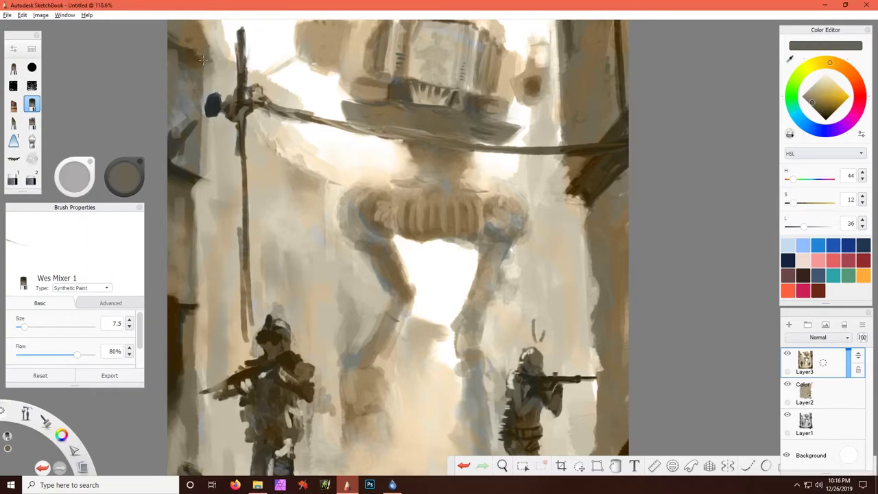
pyautogui.keyDown('alt'); pyautogui.click(202, 32); pyautogui.keyUp('alt')
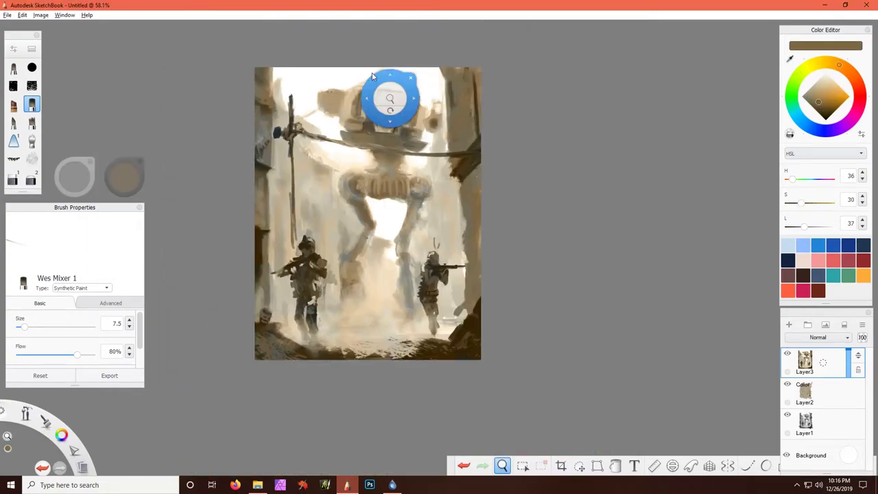
pyautogui.moveTo(334, 159); pyautogui.dragTo(449, 215)
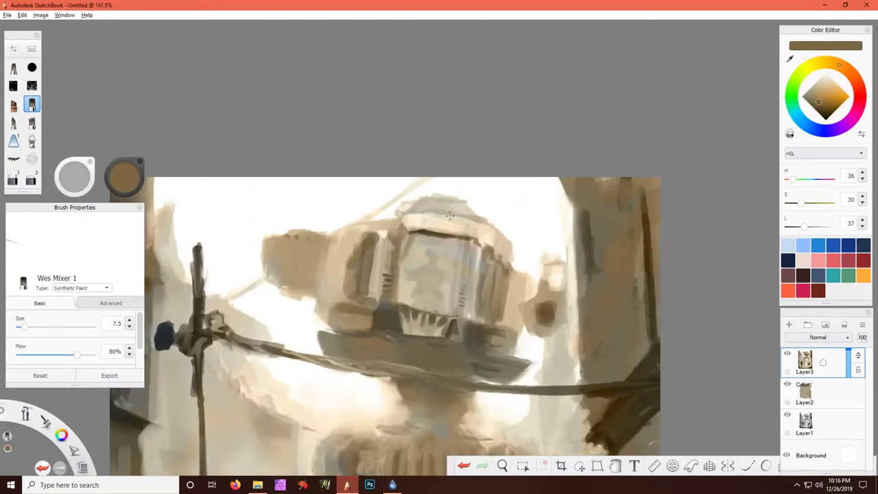
# - Add a light tan stroke on the head, then grey-brown strokes on its left block and below the visor
pyautogui.keyDown('alt'); pyautogui.click(414, 195); pyautogui.keyUp('alt')
pyautogui.keyDown('alt'); pyautogui.click(408, 202); pyautogui.keyUp('alt')
pyautogui.moveTo(475, 179); pyautogui.dragTo(475, 207)
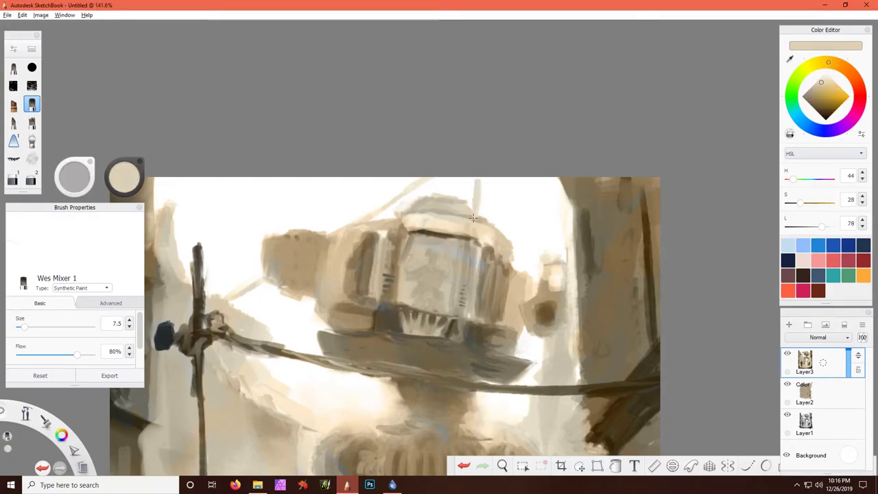
pyautogui.keyDown('alt'); pyautogui.click(539, 290); pyautogui.keyUp('alt')
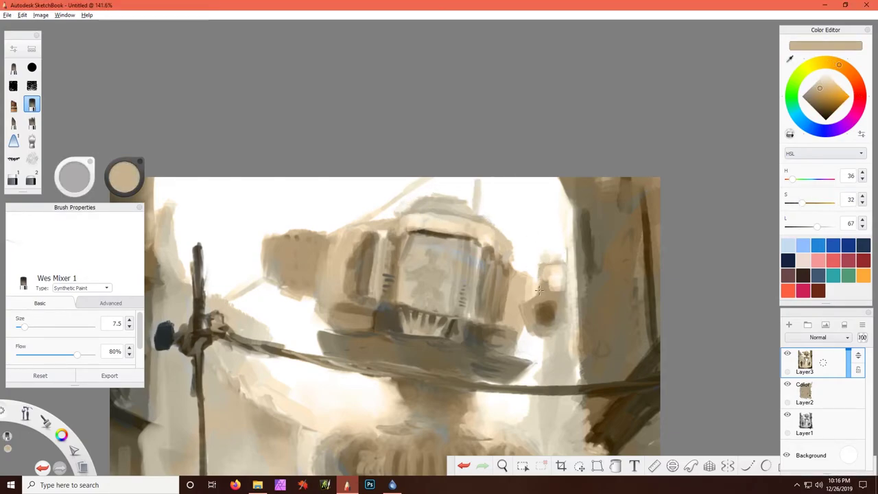
pyautogui.keyDown('alt'); pyautogui.click(295, 240); pyautogui.keyUp('alt')
pyautogui.moveTo(288, 236)
pyautogui.mouseDown()
pyautogui.moveTo(300, 276)
pyautogui.moveTo(314, 281)
pyautogui.mouseUp()
pyautogui.moveTo(347, 314); pyautogui.dragTo(350, 335)
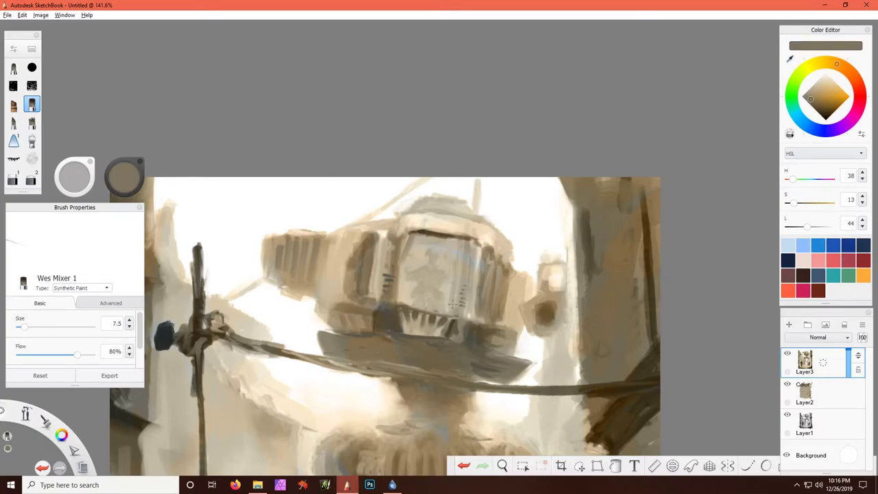
pyautogui.scroll(-3, 460, 245)
pyautogui.moveTo(431, 309); pyautogui.dragTo(369, 323)
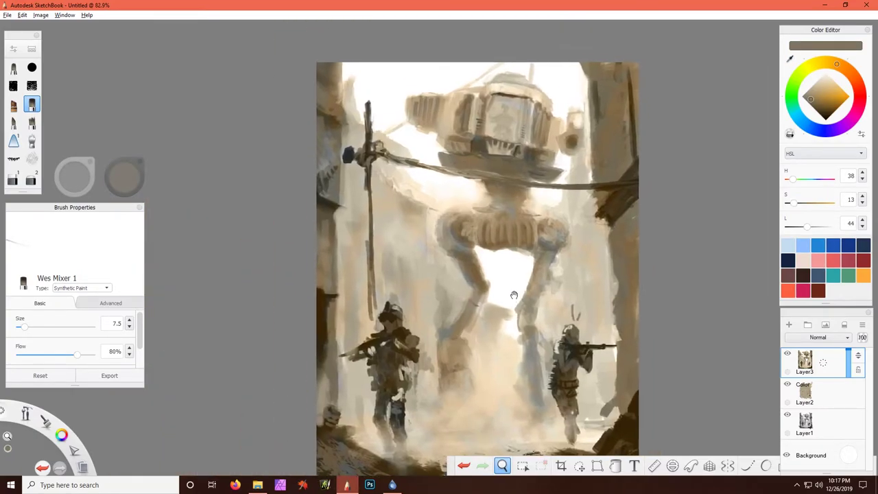
# - Repaint the left soldier's helmet with light grey and beige strokes on top and sides
pyautogui.scroll(2, 369, 324)
pyautogui.keyDown('alt'); pyautogui.click(307, 212); pyautogui.keyUp('alt')
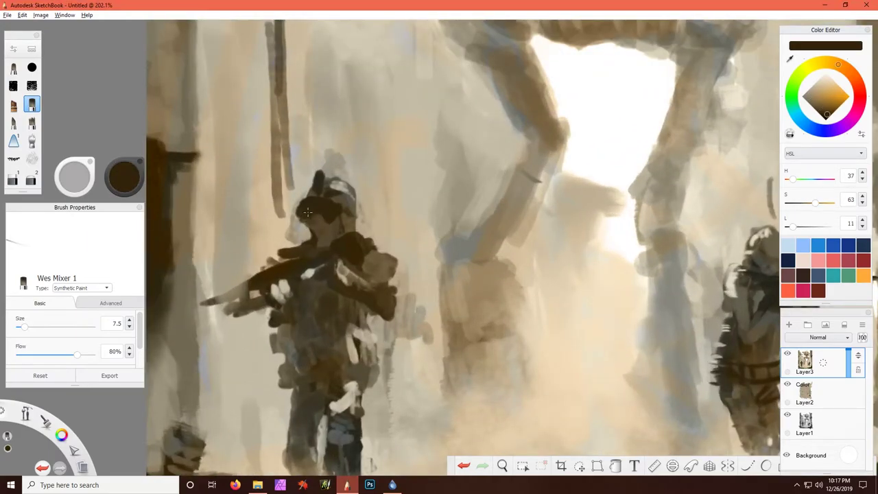
pyautogui.keyDown('alt'); pyautogui.click(315, 208); pyautogui.keyUp('alt')
pyautogui.keyDown('alt'); pyautogui.click(335, 191); pyautogui.keyUp('alt')
pyautogui.moveTo(302, 200); pyautogui.dragTo(323, 192)
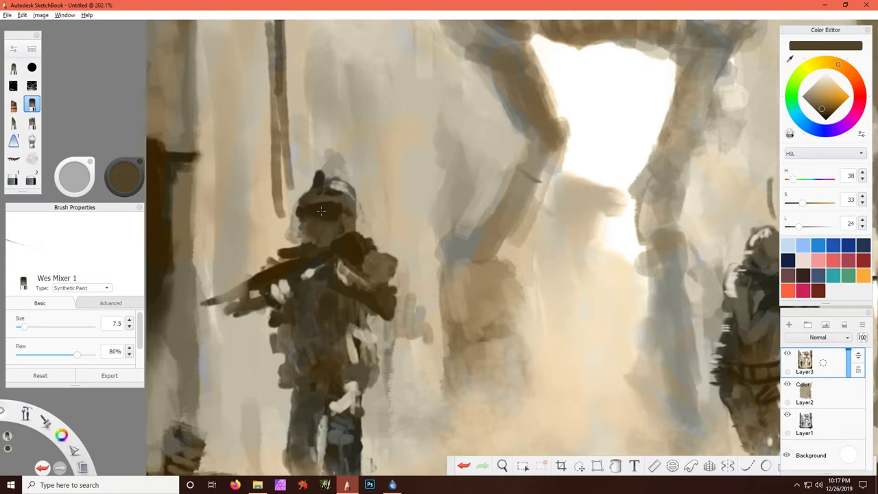
pyautogui.keyDown('alt'); pyautogui.click(327, 183); pyautogui.keyUp('alt')
pyautogui.keyDown('alt'); pyautogui.click(333, 181); pyautogui.keyUp('alt')
pyautogui.moveTo(353, 214); pyautogui.dragTo(351, 229)
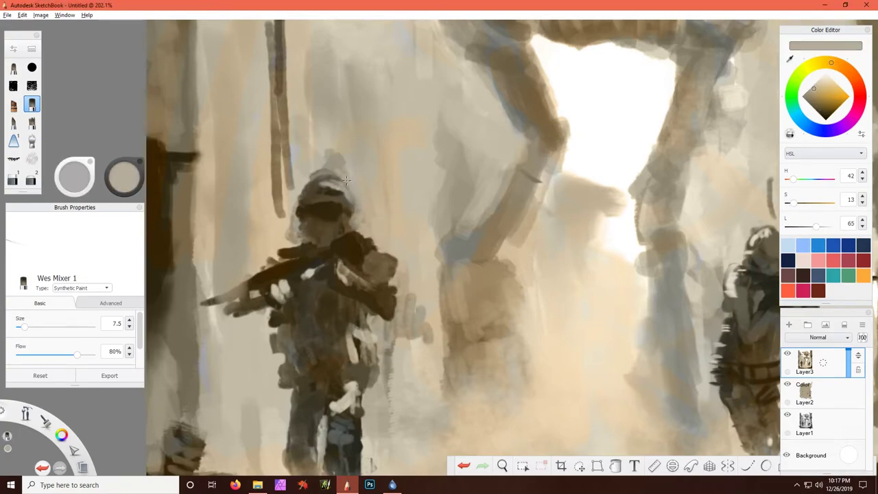
pyautogui.keyDown('alt'); pyautogui.click(315, 187); pyautogui.keyUp('alt')
pyautogui.moveTo(302, 209); pyautogui.dragTo(312, 182)
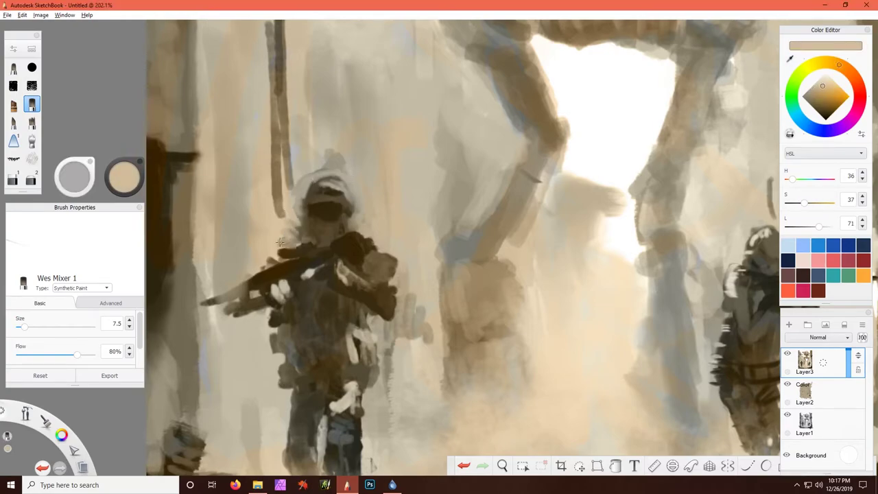
# - Repaint the visor and face in dark brown and darken the lower-left end of the rifle
pyautogui.keyDown('alt'); pyautogui.click(326, 211); pyautogui.keyUp('alt')
pyautogui.moveTo(326, 211); pyautogui.dragTo(319, 229)
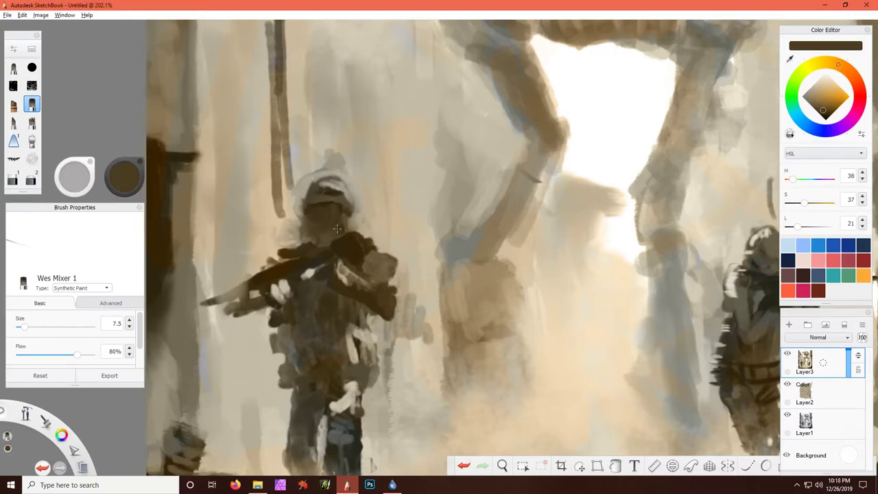
pyautogui.keyDown('alt'); pyautogui.click(319, 223); pyautogui.keyUp('alt')
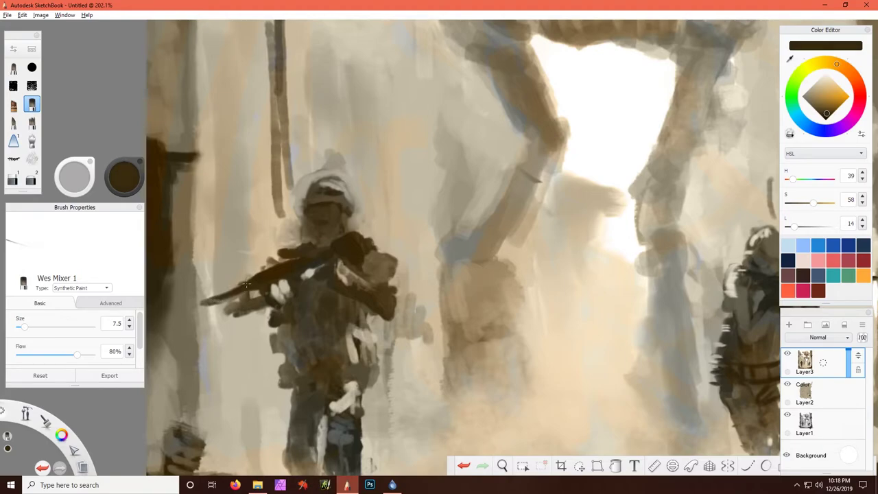
pyautogui.moveTo(251, 300); pyautogui.dragTo(204, 303)
pyautogui.moveTo(255, 281); pyautogui.dragTo(222, 297)
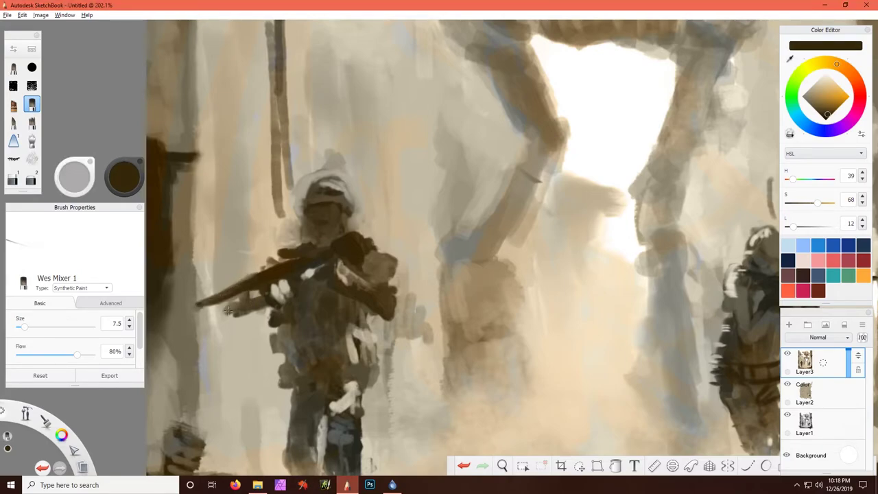
# - Paint light beige strokes around the top of the helmet
pyautogui.keyDown('alt'); pyautogui.click(229, 310); pyautogui.keyUp('alt')
pyautogui.keyDown('alt'); pyautogui.click(295, 278); pyautogui.keyUp('alt')
pyautogui.keyDown('alt'); pyautogui.click(328, 274); pyautogui.keyUp('alt')
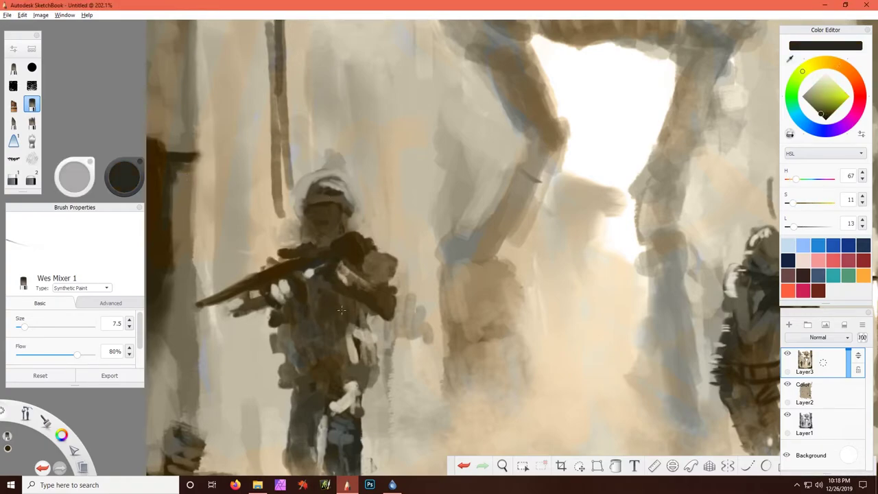
pyautogui.keyDown('alt'); pyautogui.click(345, 305); pyautogui.keyUp('alt')
pyautogui.keyDown('alt'); pyautogui.click(429, 300); pyautogui.keyUp('alt')
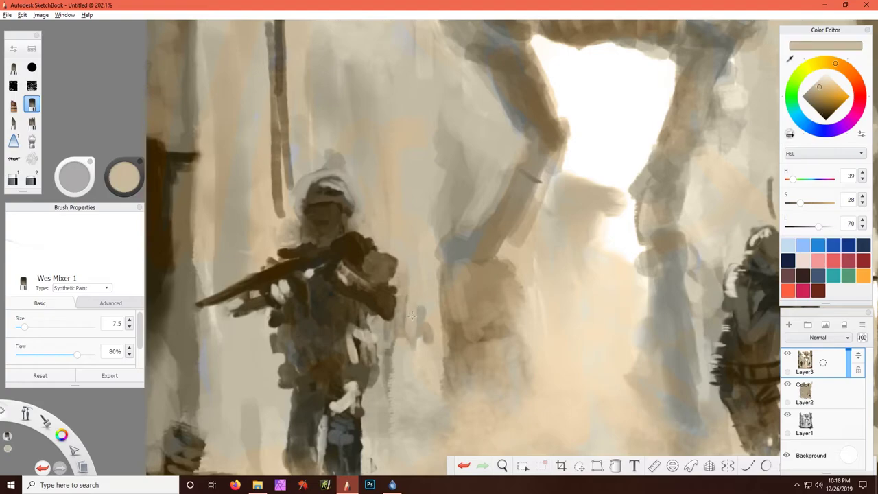
pyautogui.moveTo(304, 170); pyautogui.dragTo(321, 186)
pyautogui.moveTo(328, 150); pyautogui.dragTo(345, 171)
# - Add dark grey strokes along the pole, beside the legs, and on the torso
pyautogui.keyDown('alt'); pyautogui.click(291, 152); pyautogui.keyUp('alt')
pyautogui.moveTo(291, 180); pyautogui.dragTo(276, 237)
pyautogui.keyDown('alt'); pyautogui.click(295, 398); pyautogui.keyUp('alt')
pyautogui.moveTo(285, 450); pyautogui.dragTo(296, 403)
pyautogui.keyDown('alt'); pyautogui.click(322, 420); pyautogui.keyUp('alt')
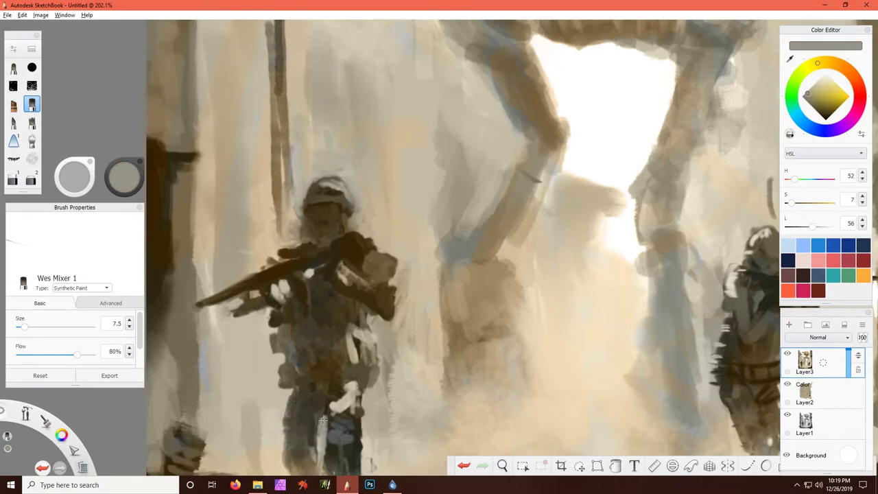
pyautogui.keyDown('alt'); pyautogui.click(334, 332); pyautogui.keyUp('alt')
pyautogui.moveTo(342, 336)
pyautogui.mouseDown()
pyautogui.moveTo(320, 355)
pyautogui.moveTo(306, 337)
pyautogui.mouseUp()
# - Darken the left pillar in near-black and paint dark brown across the soldier's legs
pyautogui.keyDown('alt'); pyautogui.click(386, 263); pyautogui.keyUp('alt')
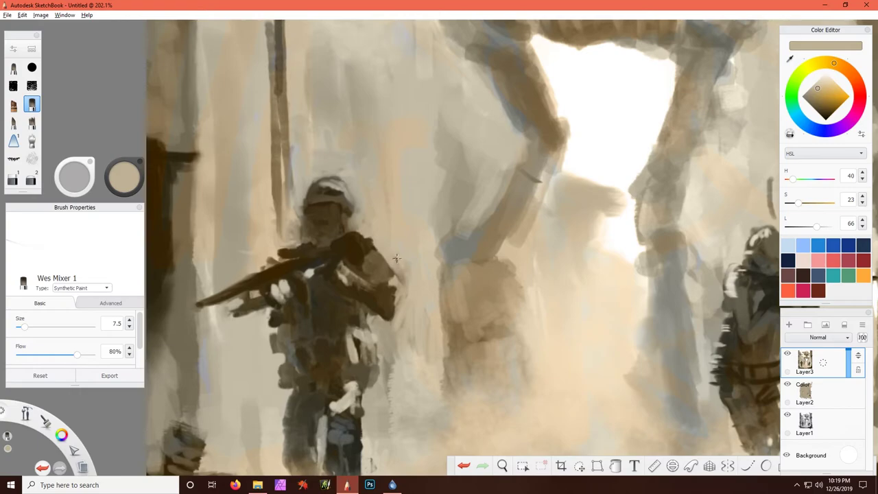
pyautogui.keyDown('alt'); pyautogui.click(167, 243); pyautogui.keyUp('alt')
pyautogui.moveTo(165, 299); pyautogui.dragTo(158, 390)
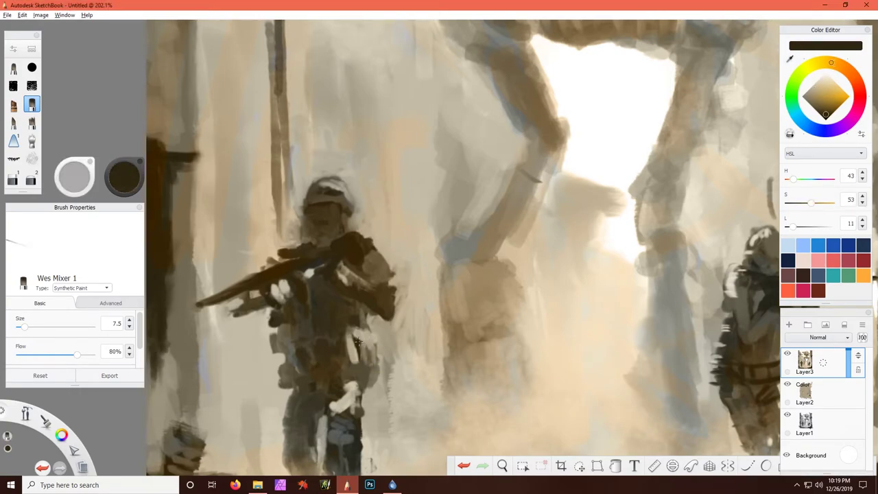
pyautogui.moveTo(377, 336); pyautogui.dragTo(374, 381)
pyautogui.keyDown('alt'); pyautogui.click(371, 385); pyautogui.keyUp('alt')
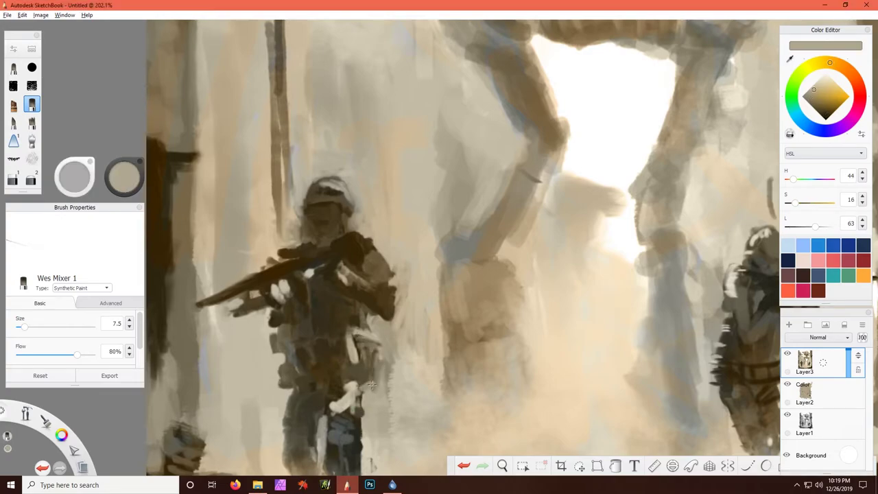
pyautogui.keyDown('alt'); pyautogui.click(341, 403); pyautogui.keyUp('alt')
pyautogui.keyDown('alt'); pyautogui.click(347, 391); pyautogui.keyUp('alt')
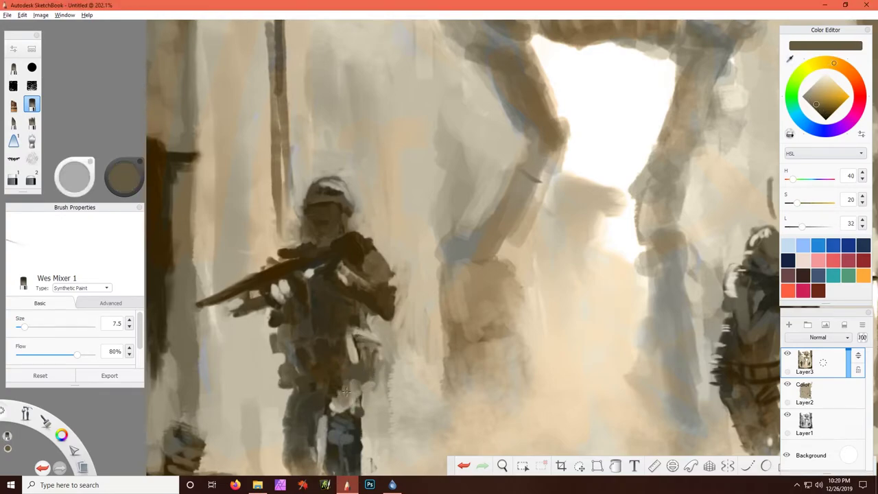
pyautogui.moveTo(347, 392)
pyautogui.mouseDown()
pyautogui.moveTo(335, 410)
pyautogui.moveTo(356, 420)
pyautogui.moveTo(349, 420)
pyautogui.mouseUp()
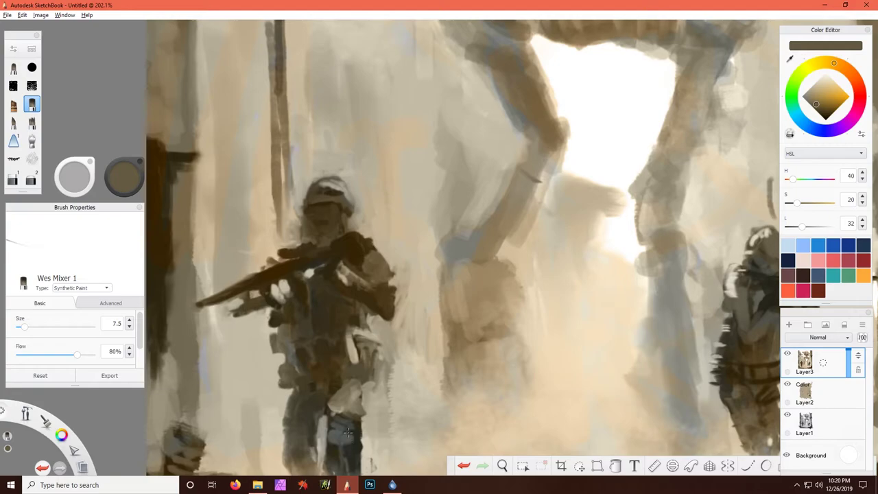
pyautogui.keyDown('alt'); pyautogui.click(347, 425); pyautogui.keyUp('alt')
pyautogui.keyDown('alt'); pyautogui.click(318, 419); pyautogui.keyUp('alt')
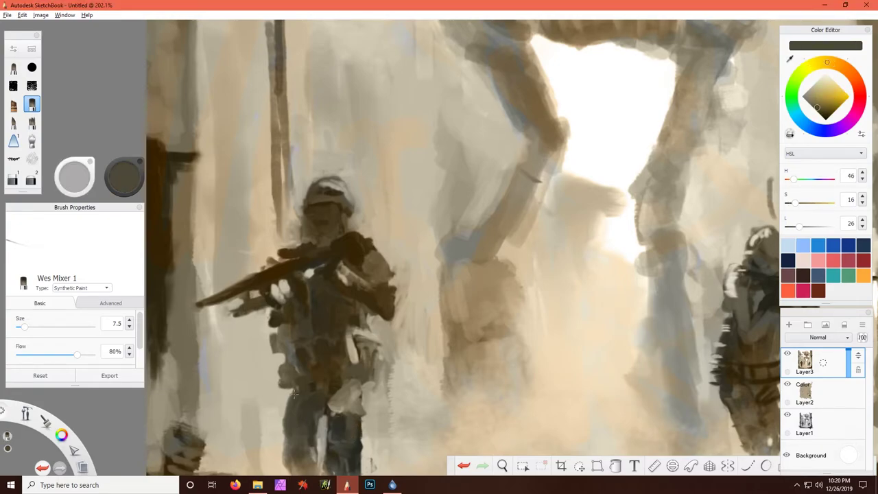
pyautogui.scroll(-3, 411, 275)
pyautogui.scroll(-2, 480, 206)
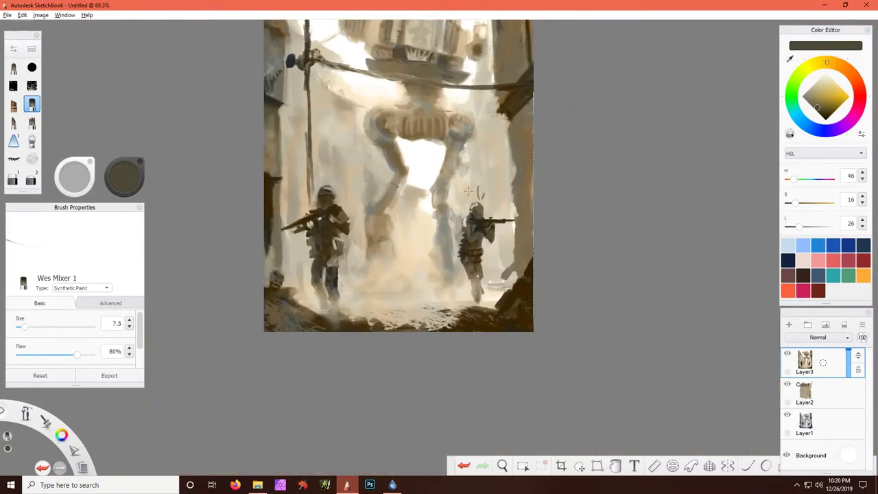
# - Switch to a textured round brush at size 30 and darken the bottom-right ground
pyautogui.keyDown('alt'); pyautogui.click(332, 319); pyautogui.keyUp('alt')
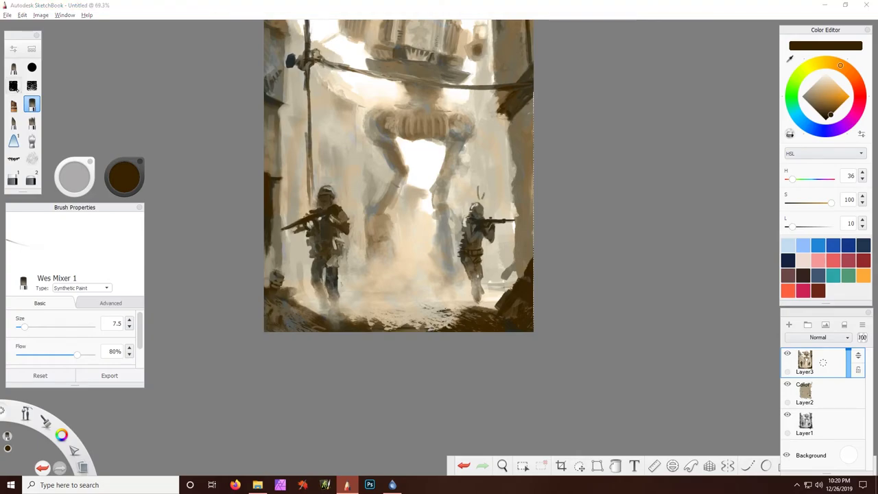
pyautogui.click(13, 85)
pyautogui.keyDown('alt'); pyautogui.click(285, 316); pyautogui.keyUp('alt')
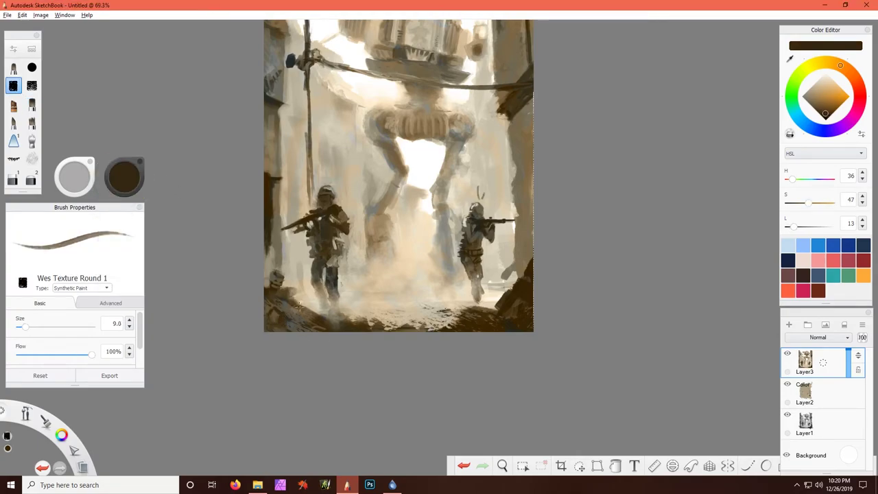
pyautogui.moveTo(285, 316)
pyautogui.mouseDown()
pyautogui.moveTo(276, 311)
pyautogui.moveTo(337, 324)
pyautogui.mouseUp()
pyautogui.keyDown('alt'); pyautogui.click(481, 322); pyautogui.keyUp('alt')
pyautogui.moveTo(470, 309)
pyautogui.mouseDown()
pyautogui.moveTo(443, 328)
pyautogui.moveTo(453, 329)
pyautogui.mouseUp()
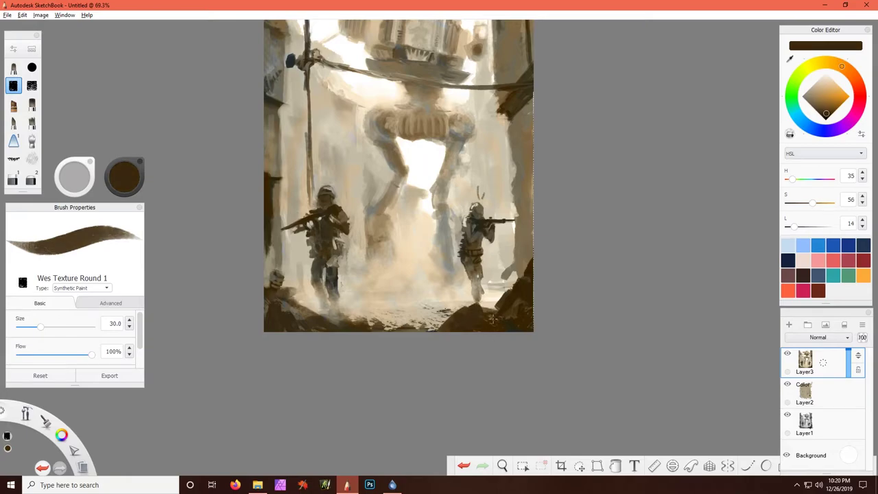
# - Paint warm near-white smoke across the middle of the scene
pyautogui.keyDown('alt'); pyautogui.click(505, 135); pyautogui.keyUp('alt')
pyautogui.keyDown('alt'); pyautogui.click(350, 79); pyautogui.keyUp('alt')
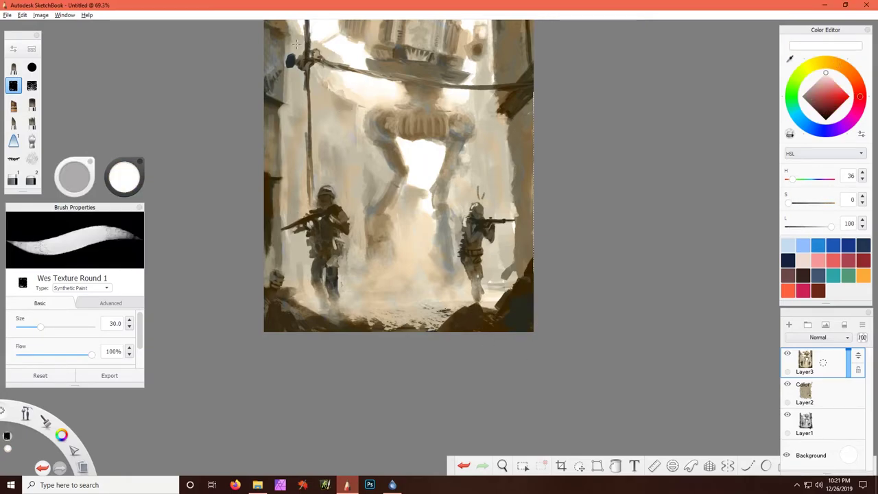
pyautogui.keyDown('alt'); pyautogui.click(418, 288); pyautogui.keyUp('alt')
pyautogui.keyDown('alt'); pyautogui.click(428, 254); pyautogui.keyUp('alt')
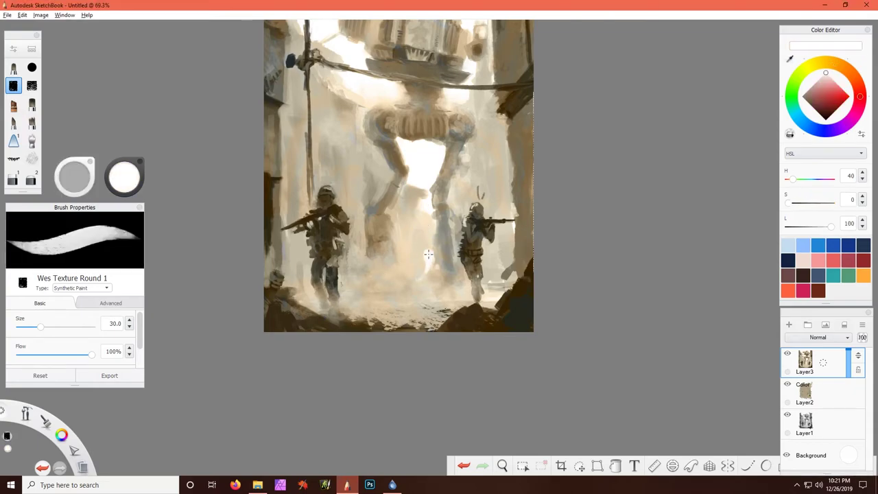
pyautogui.moveTo(428, 255)
pyautogui.mouseDown()
pyautogui.moveTo(364, 288)
pyautogui.moveTo(460, 294)
pyautogui.moveTo(425, 255)
pyautogui.moveTo(449, 278)
pyautogui.moveTo(384, 261)
pyautogui.moveTo(387, 251)
pyautogui.mouseUp()
# - Add pale cream haze near the soldiers, then select the Wes Harsh Sharp Smudge brush
pyautogui.keyDown('alt'); pyautogui.click(446, 271); pyautogui.keyUp('alt')
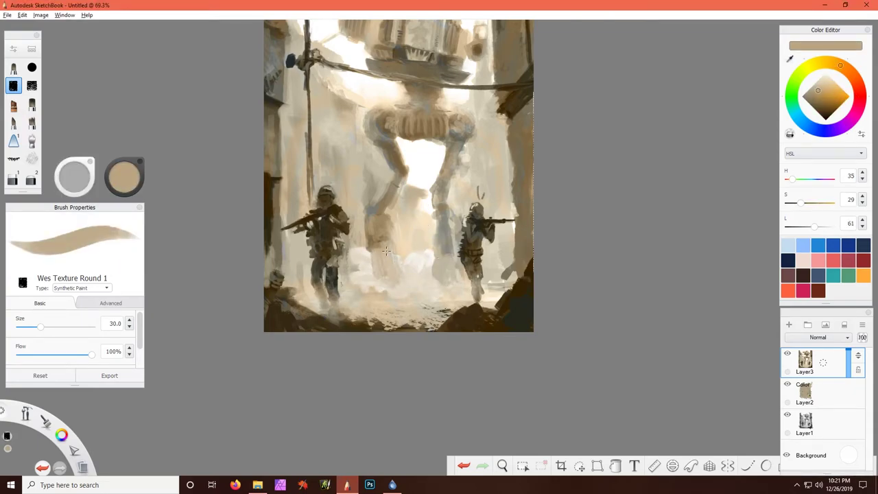
pyautogui.keyDown('alt'); pyautogui.click(365, 258); pyautogui.keyUp('alt')
pyautogui.moveTo(291, 261); pyautogui.dragTo(304, 286)
pyautogui.moveTo(361, 301); pyautogui.dragTo(384, 295)
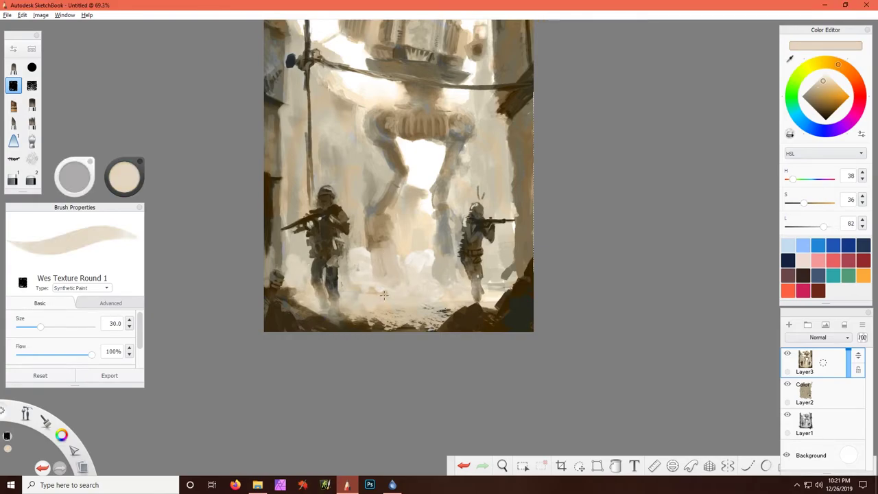
pyautogui.keyDown('alt'); pyautogui.click(441, 229); pyautogui.keyUp('alt')
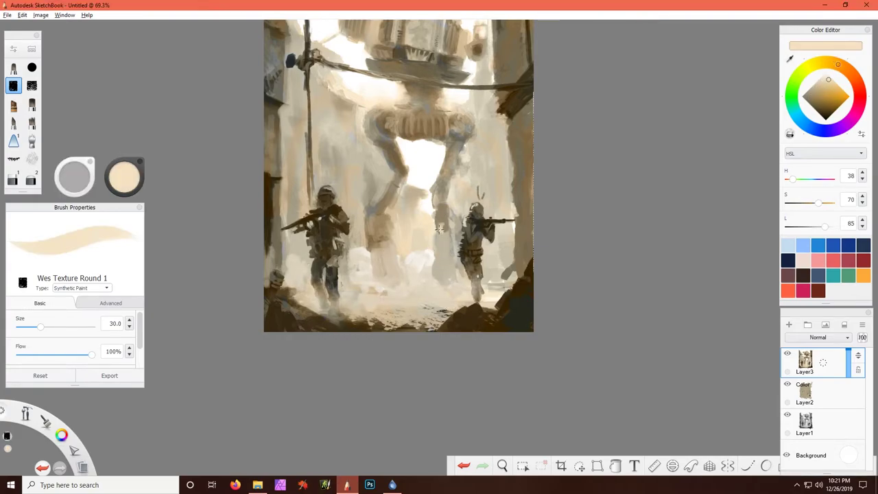
pyautogui.click(32, 103)
pyautogui.click(13, 141)
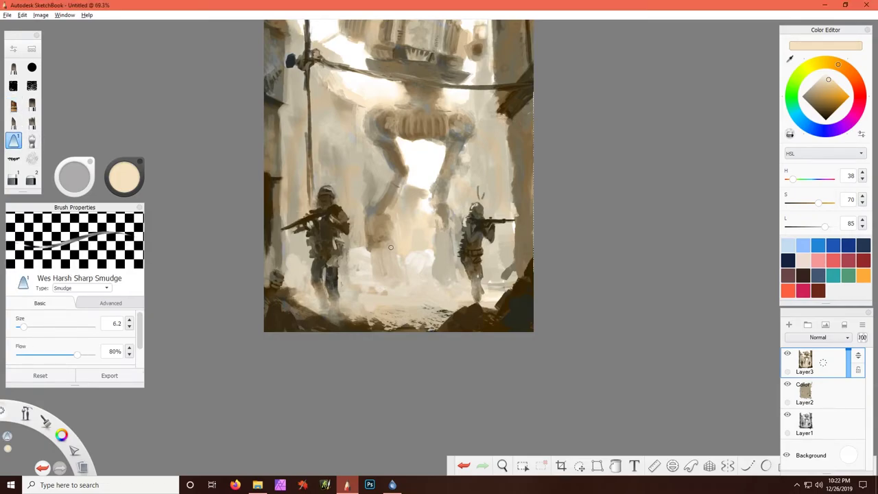
# - With a size-30 Wes Blocker brush, paint dark brown on the right soldier's legs and cream on his back
pyautogui.press(']')
pyautogui.press(']')
pyautogui.press(']')
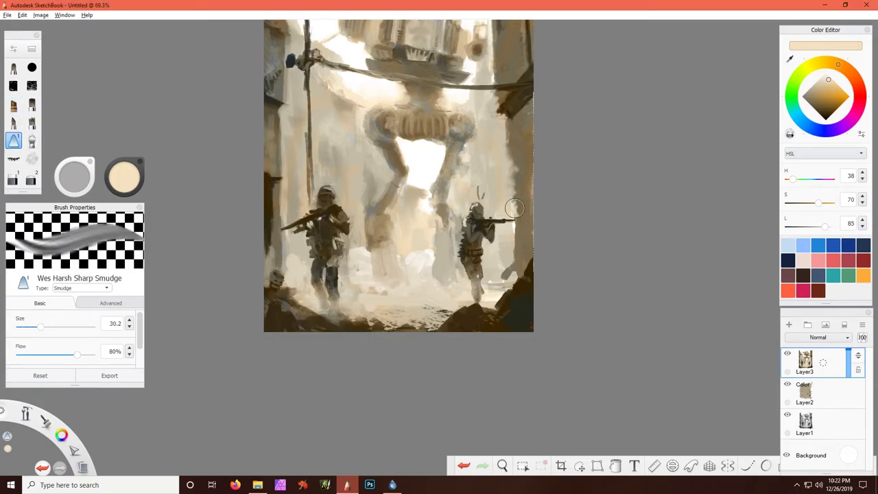
pyautogui.press('b')
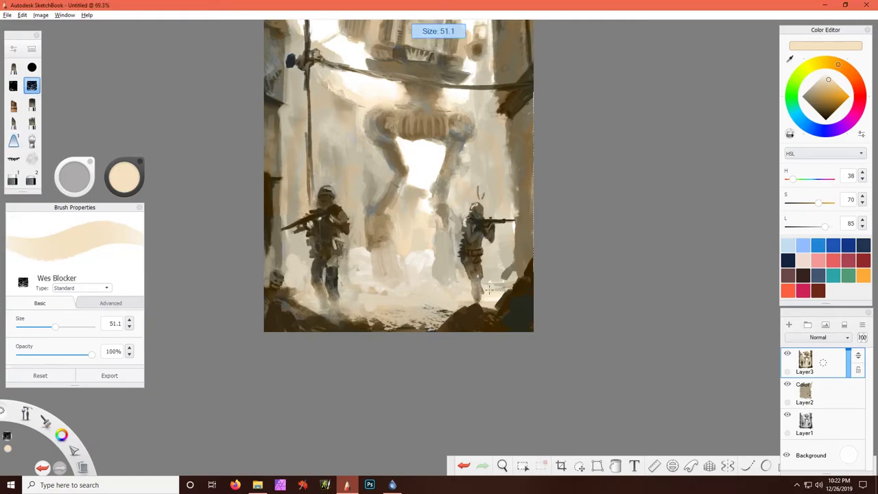
pyautogui.keyDown('alt'); pyautogui.click(464, 267); pyautogui.keyUp('alt')
pyautogui.moveTo(464, 266)
pyautogui.mouseDown()
pyautogui.moveTo(469, 292)
pyautogui.moveTo(470, 282)
pyautogui.mouseUp()
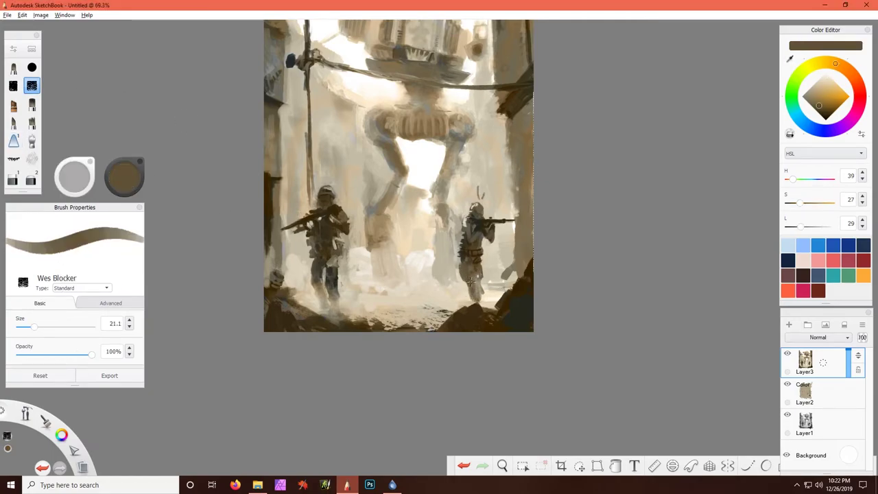
pyautogui.keyDown('alt'); pyautogui.click(475, 297); pyautogui.keyUp('alt')
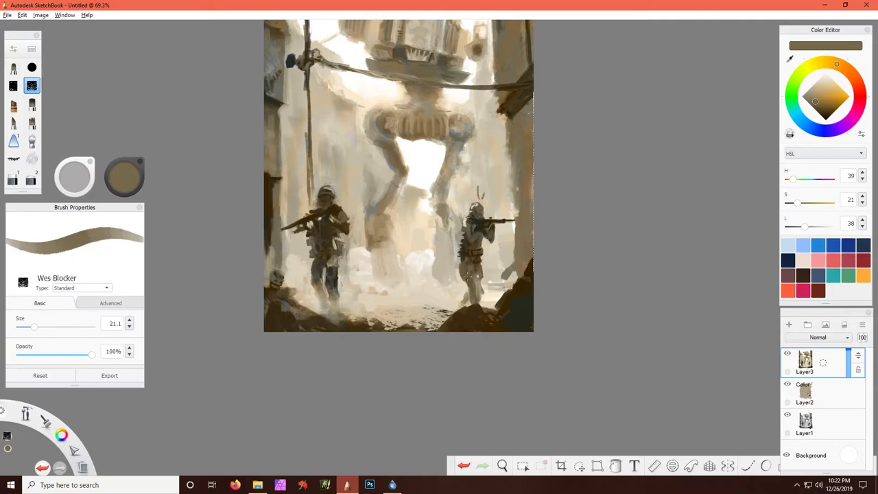
pyautogui.keyDown('alt'); pyautogui.click(466, 275); pyautogui.keyUp('alt')
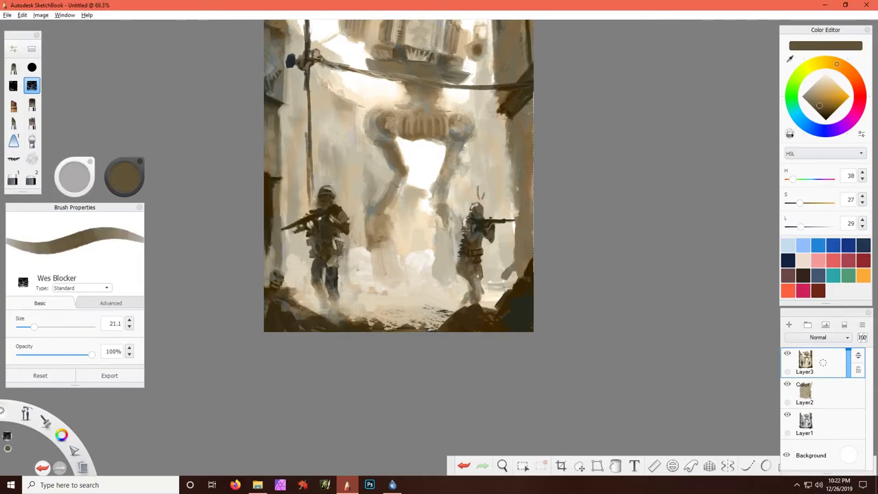
pyautogui.keyDown('alt'); pyautogui.click(461, 223); pyautogui.keyUp('alt')
pyautogui.moveTo(457, 218); pyautogui.dragTo(483, 242)
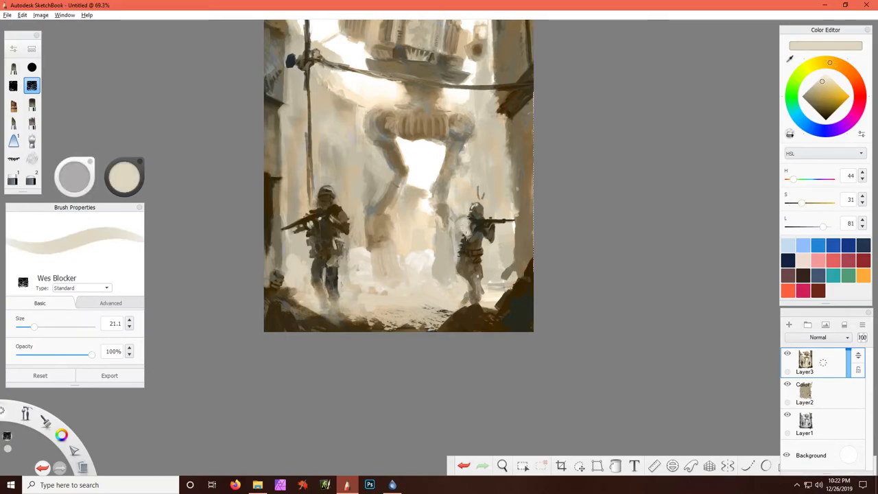
# - Add deep brown strokes and small tan dabs around the right soldier's legs
pyautogui.keyDown('alt'); pyautogui.click(508, 260); pyautogui.keyUp('alt')
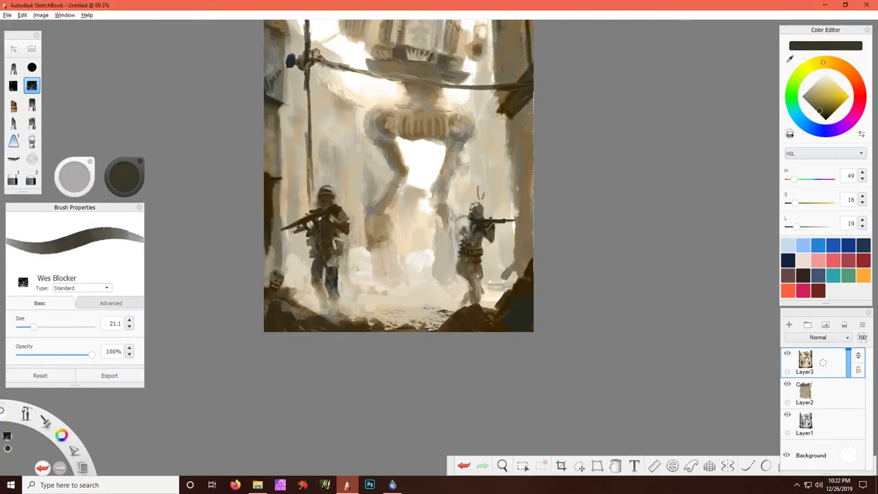
pyautogui.keyDown('alt'); pyautogui.click(460, 253); pyautogui.keyUp('alt')
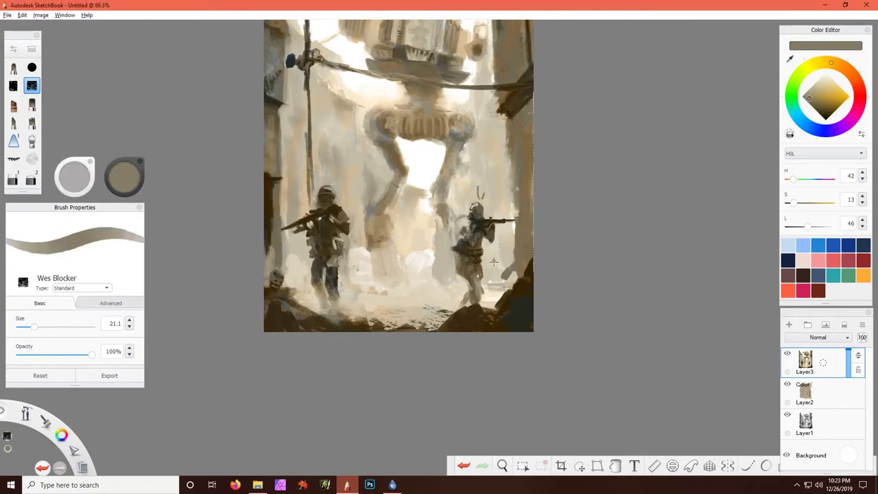
pyautogui.keyDown('alt'); pyautogui.click(477, 269); pyautogui.keyUp('alt')
pyautogui.moveTo(474, 275)
pyautogui.mouseDown()
pyautogui.moveTo(478, 302)
pyautogui.moveTo(465, 274)
pyautogui.moveTo(473, 283)
pyautogui.mouseUp()
pyautogui.keyDown('alt'); pyautogui.click(471, 288); pyautogui.keyUp('alt')
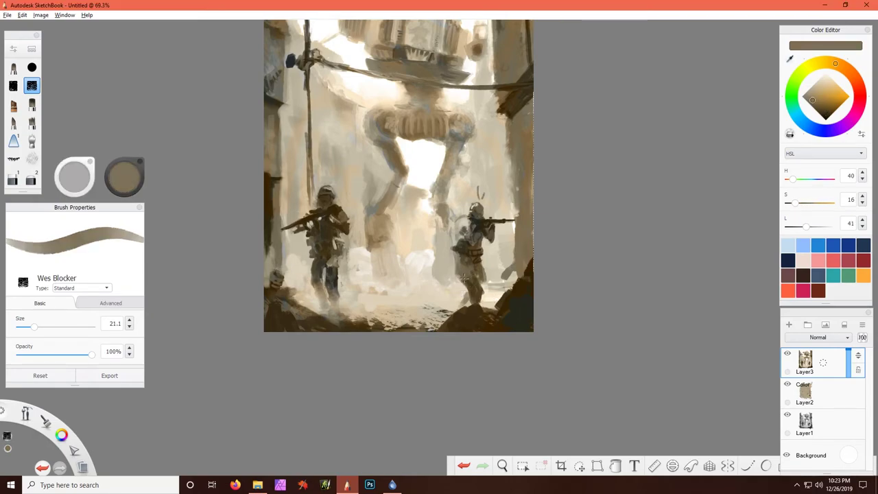
pyautogui.keyDown('alt'); pyautogui.click(474, 298); pyautogui.keyUp('alt')
pyautogui.keyDown('alt'); pyautogui.click(483, 278); pyautogui.keyUp('alt')
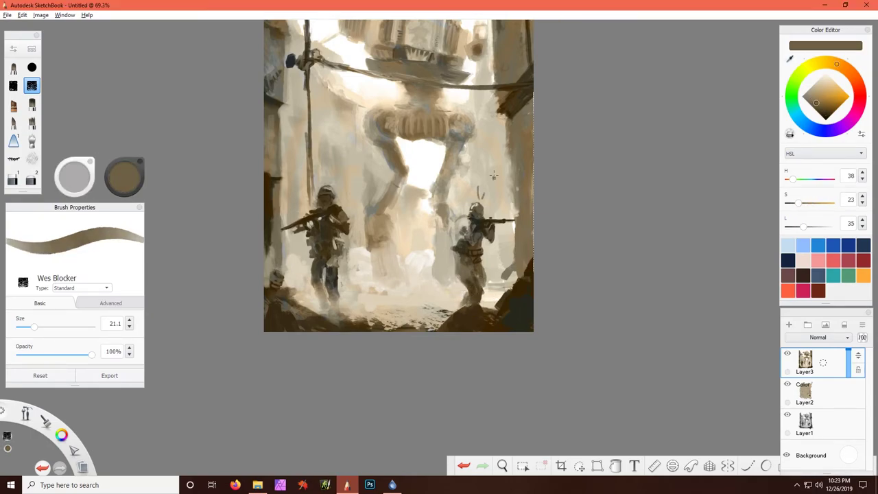
# - Sample beige and brown tones from the painting, then paint light grey-beige strokes along the left edge
pyautogui.keyDown('alt'); pyautogui.click(374, 290); pyautogui.keyUp('alt')
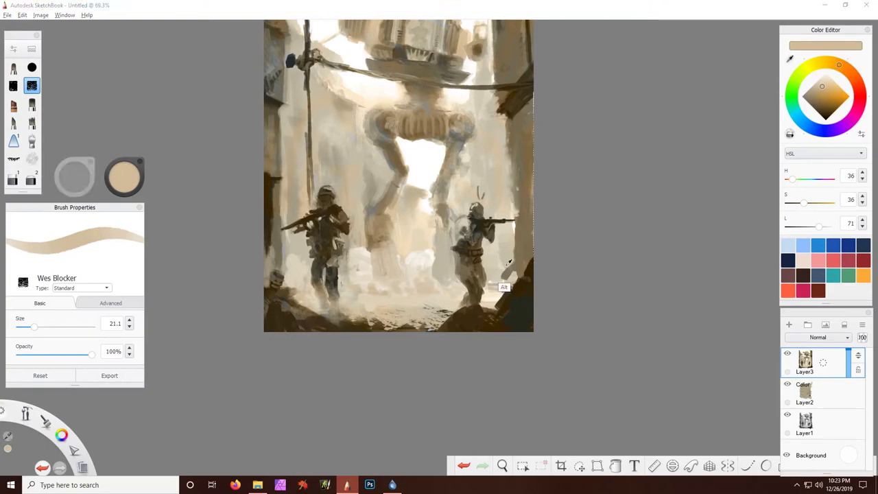
pyautogui.keyDown('alt'); pyautogui.click(491, 142); pyautogui.keyUp('alt')
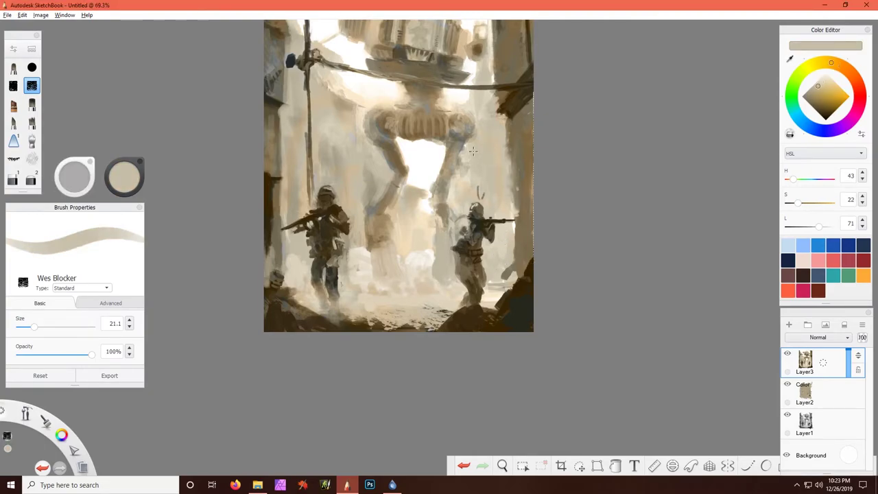
pyautogui.keyDown('alt'); pyautogui.click(461, 175); pyautogui.keyUp('alt')
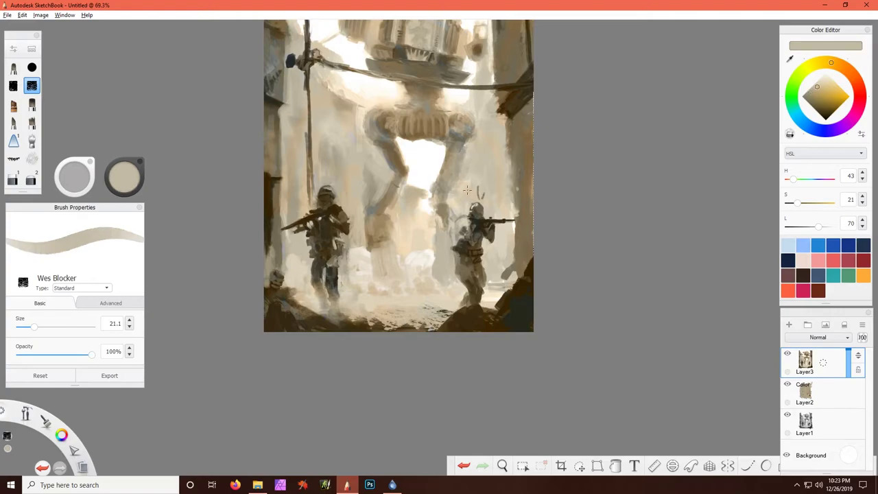
pyautogui.keyDown('alt'); pyautogui.click(411, 166); pyautogui.keyUp('alt')
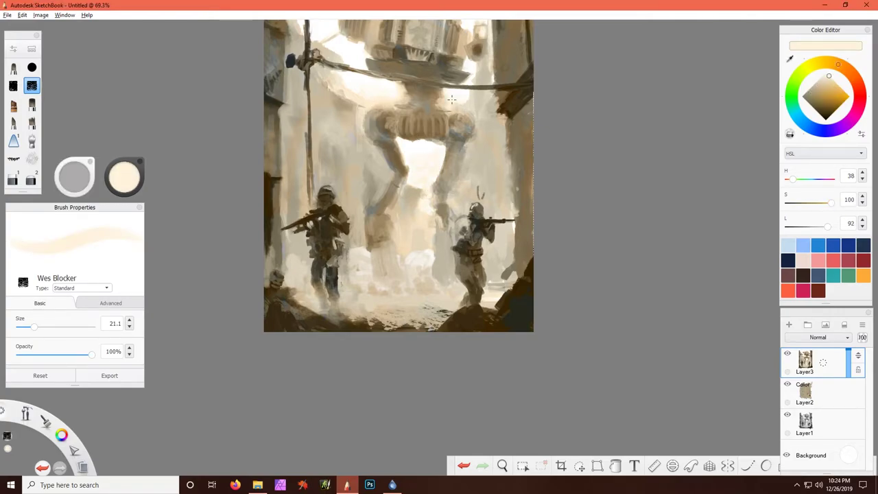
pyautogui.keyDown('alt'); pyautogui.click(382, 71); pyautogui.keyUp('alt')
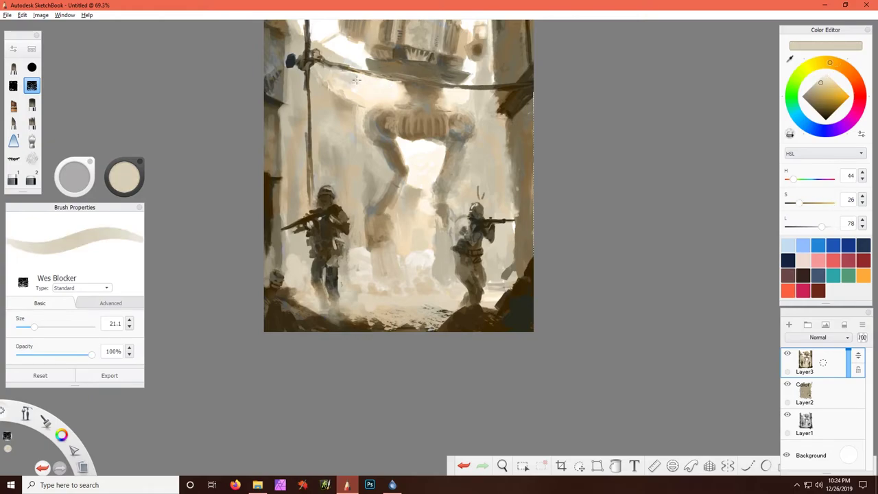
pyautogui.keyDown('alt'); pyautogui.click(323, 148); pyautogui.keyUp('alt')
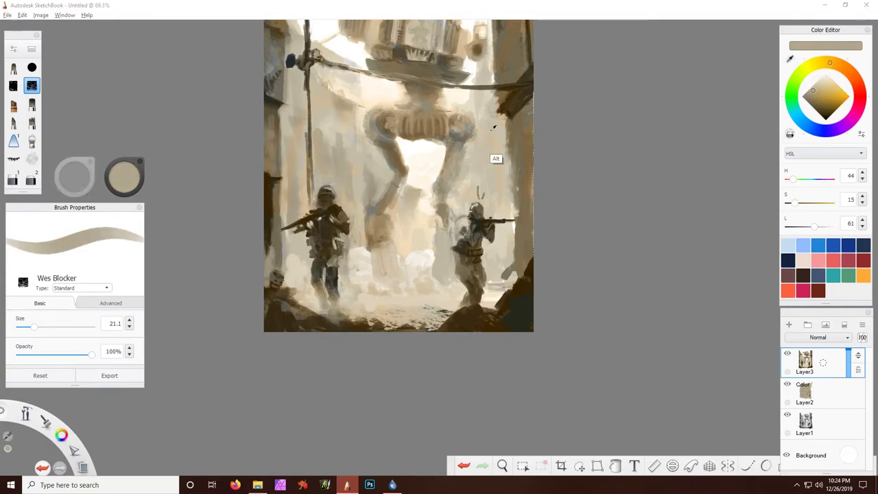
pyautogui.keyDown('alt'); pyautogui.click(513, 154); pyautogui.keyUp('alt')
pyautogui.keyDown('alt'); pyautogui.click(509, 43); pyautogui.keyUp('alt')
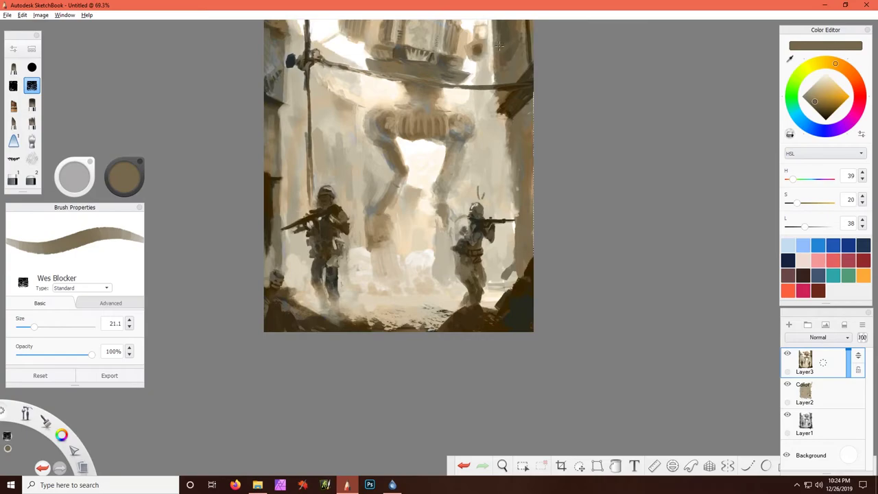
pyautogui.keyDown('alt'); pyautogui.click(266, 242); pyautogui.keyUp('alt')
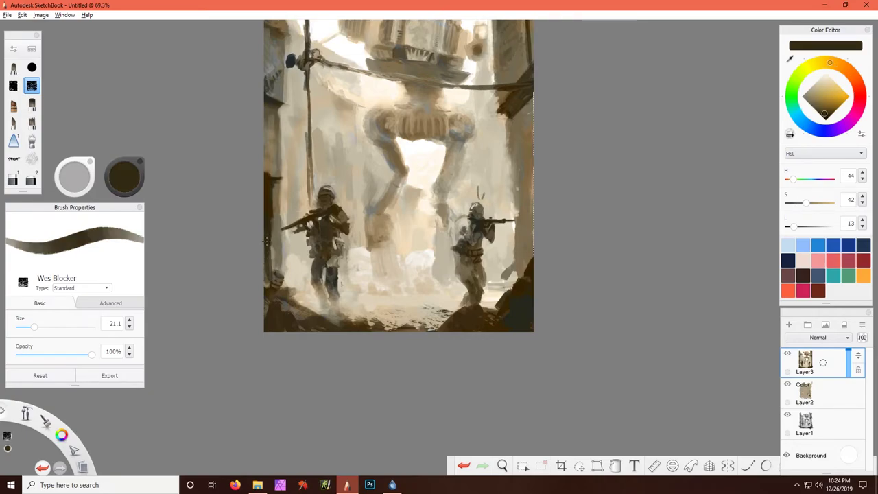
pyautogui.keyDown('alt'); pyautogui.click(275, 190); pyautogui.keyUp('alt')
pyautogui.moveTo(269, 181); pyautogui.dragTo(267, 267)
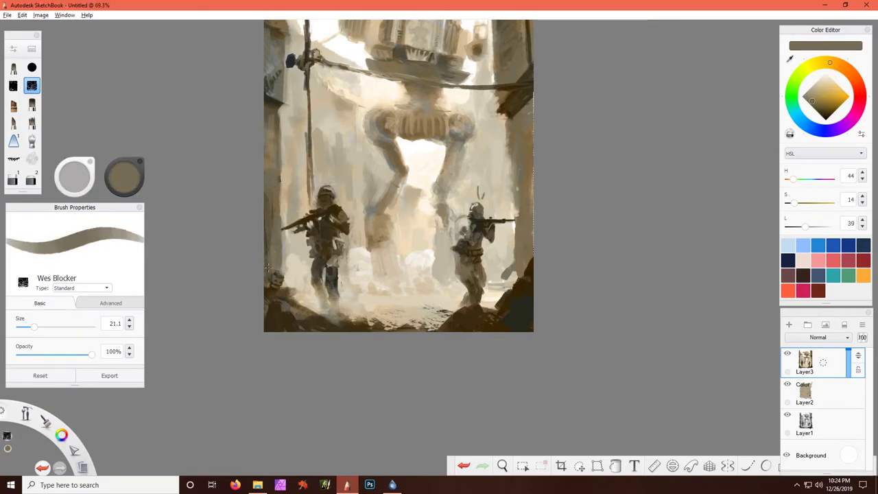
# - Darken the bottom-right corner and add a dark curved stroke at the bottom-left
pyautogui.moveTo(123, 177); pyautogui.dragTo(120, 227)
pyautogui.moveTo(511, 326)
pyautogui.mouseDown()
pyautogui.moveTo(527, 312)
pyautogui.moveTo(532, 331)
pyautogui.mouseUp()
pyautogui.moveTo(308, 313); pyautogui.dragTo(299, 343)
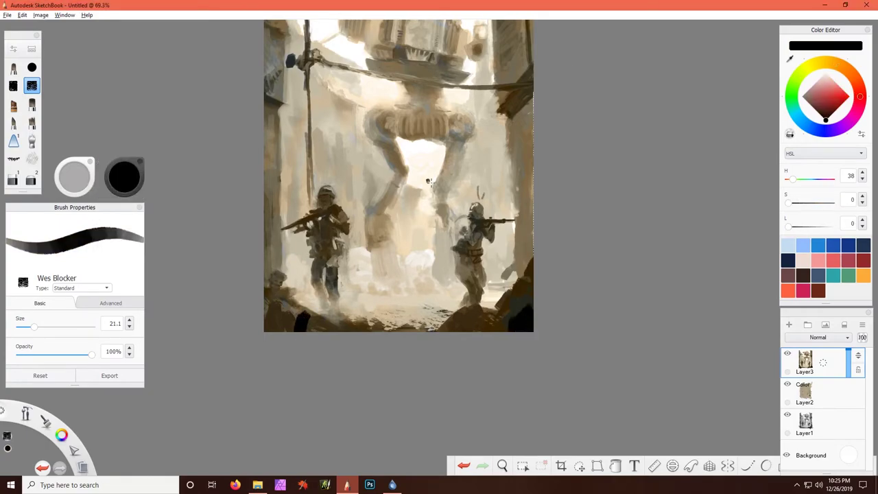
# - Zoom in and switch to a tiny hard round brush at about size 4
pyautogui.scroll(5, 428, 181)
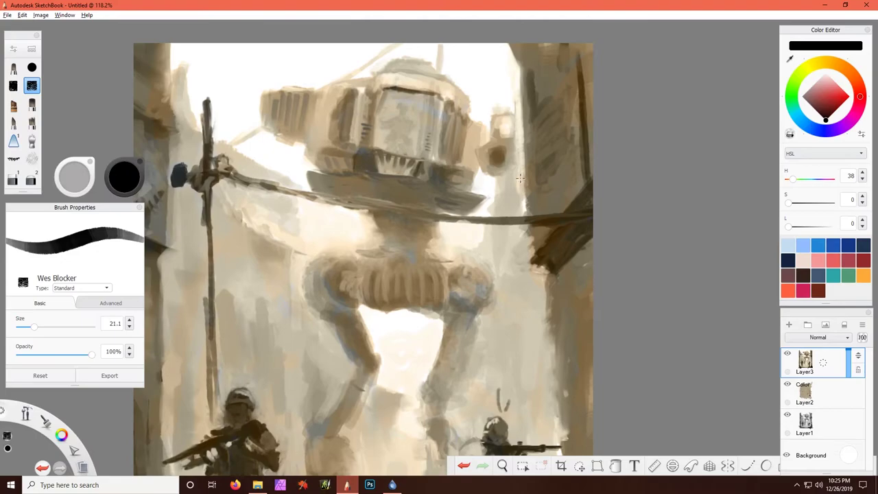
pyautogui.press('b')
pyautogui.press(']')
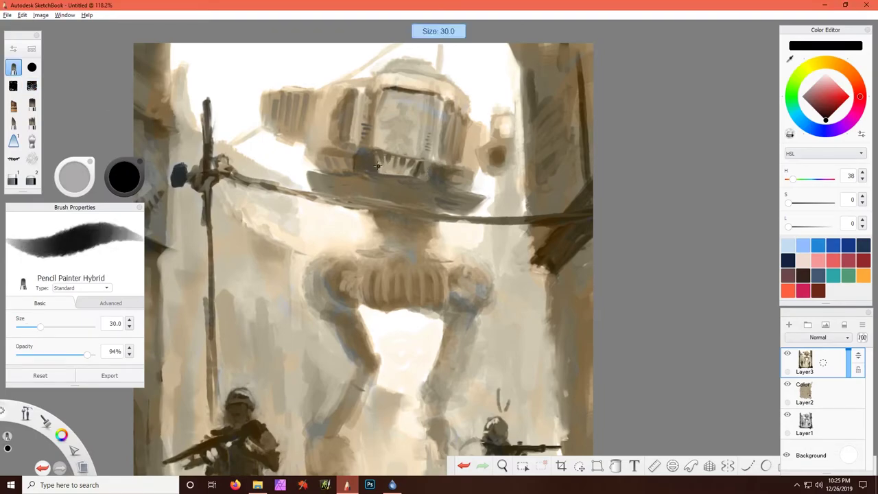
pyautogui.keyDown('alt'); pyautogui.click(377, 166); pyautogui.keyUp('alt')
pyautogui.press('b')
pyautogui.press('[')
pyautogui.press('[')
pyautogui.press('[')
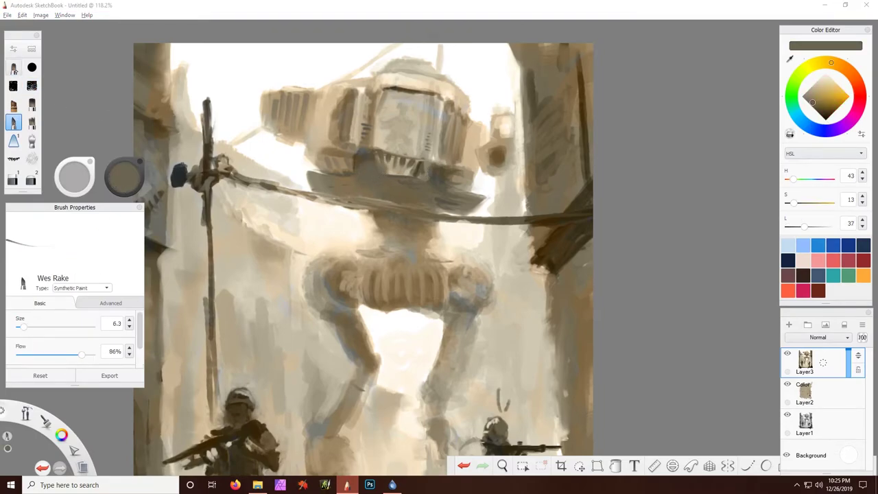
pyautogui.press('b')
pyautogui.press('[')
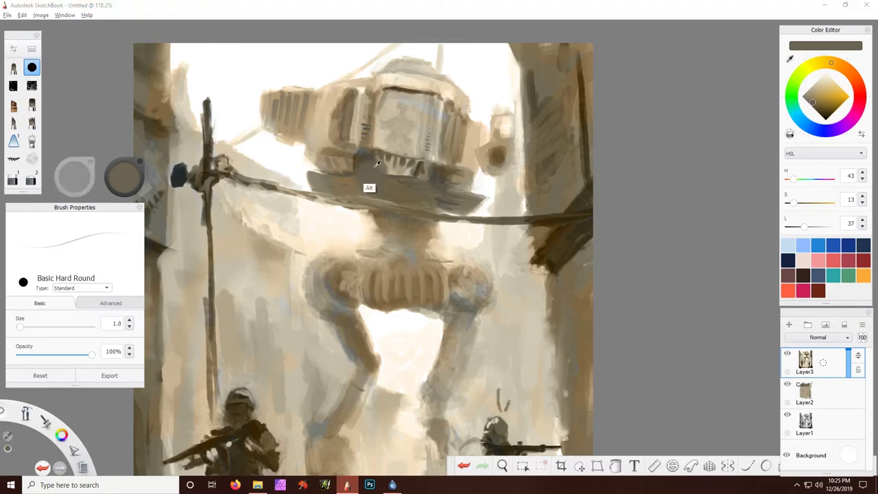
pyautogui.press(']')
pyautogui.press(']')
# - Hatch dark brown vertical lines on the walker's lower panel, undoing a stray beige stroke
pyautogui.keyDown('alt'); pyautogui.click(386, 170); pyautogui.keyUp('alt')
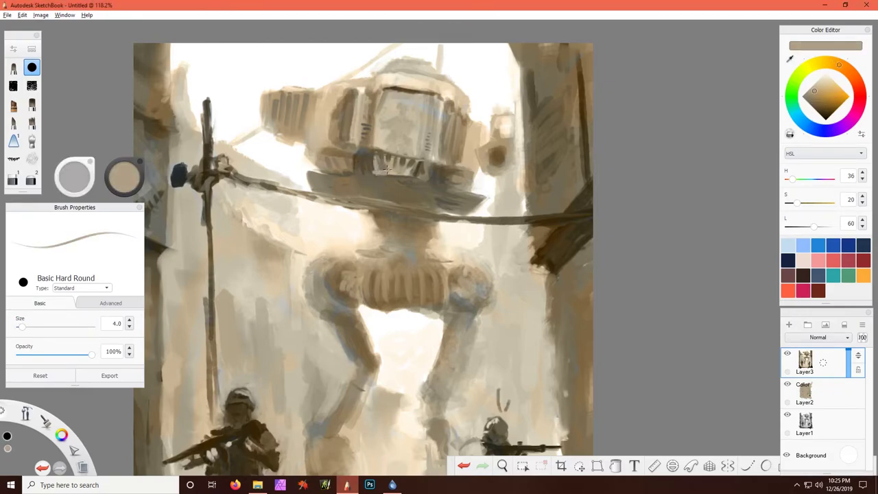
pyautogui.keyDown('alt'); pyautogui.click(407, 163); pyautogui.keyUp('alt')
pyautogui.moveTo(411, 159)
pyautogui.mouseDown()
pyautogui.moveTo(377, 175)
pyautogui.moveTo(416, 178)
pyautogui.moveTo(398, 186)
pyautogui.mouseUp()
pyautogui.keyDown('alt'); pyautogui.click(369, 168); pyautogui.keyUp('alt')
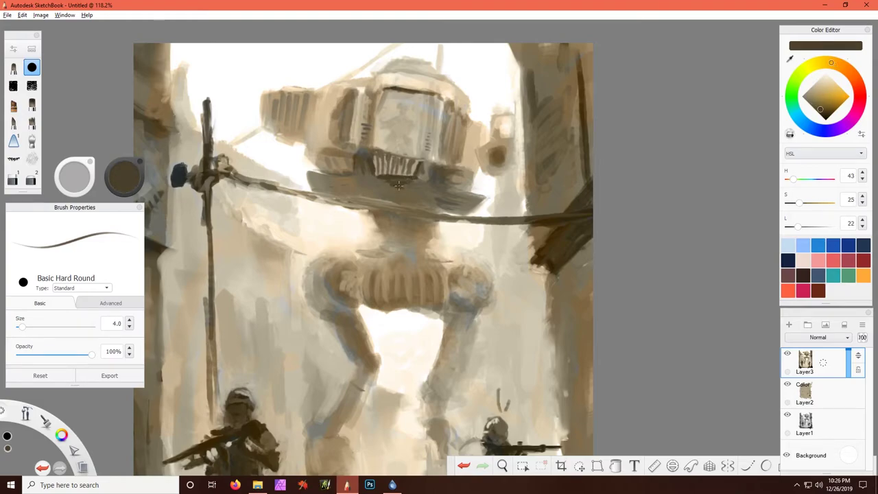
pyautogui.keyDown('alt'); pyautogui.click(490, 141); pyautogui.keyUp('alt')
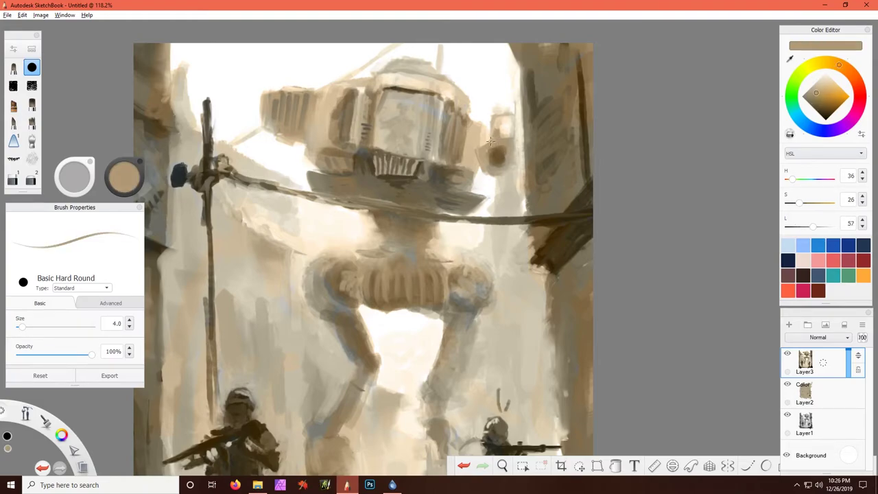
pyautogui.moveTo(486, 109)
pyautogui.mouseDown()
pyautogui.moveTo(494, 130)
pyautogui.moveTo(491, 100)
pyautogui.mouseUp()
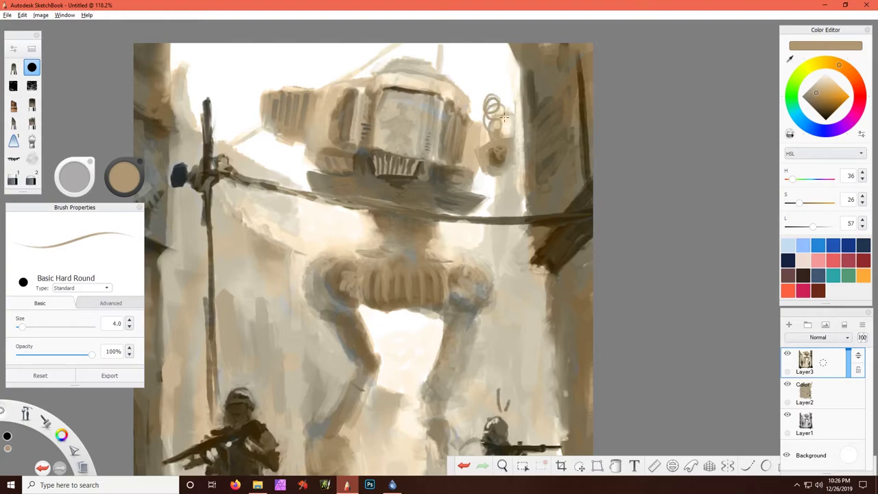
pyautogui.hotkey('ctrl', 'z')
# - Paint dark brown and light strokes beside the walker's right side and beige on the hanging shape
pyautogui.keyDown('alt'); pyautogui.click(499, 165); pyautogui.keyUp('alt')
pyautogui.moveTo(499, 173)
pyautogui.mouseDown()
pyautogui.moveTo(492, 130)
pyautogui.moveTo(489, 158)
pyautogui.moveTo(498, 129)
pyautogui.mouseUp()
pyautogui.keyDown('alt'); pyautogui.click(492, 129); pyautogui.keyUp('alt')
pyautogui.keyDown('alt'); pyautogui.click(498, 127); pyautogui.keyUp('alt')
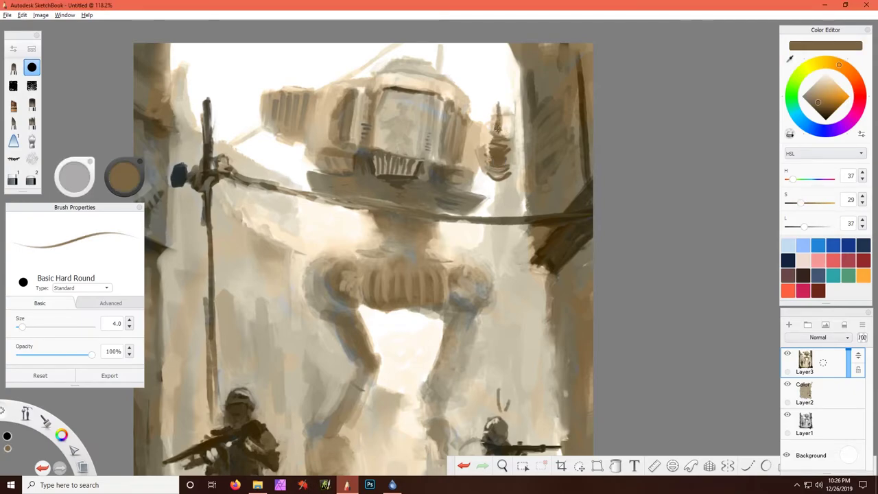
pyautogui.keyDown('alt'); pyautogui.click(505, 127); pyautogui.keyUp('alt')
pyautogui.keyDown('alt'); pyautogui.click(494, 142); pyautogui.keyUp('alt')
pyautogui.moveTo(494, 142); pyautogui.dragTo(494, 144)
pyautogui.keyDown('alt'); pyautogui.click(498, 124); pyautogui.keyUp('alt')
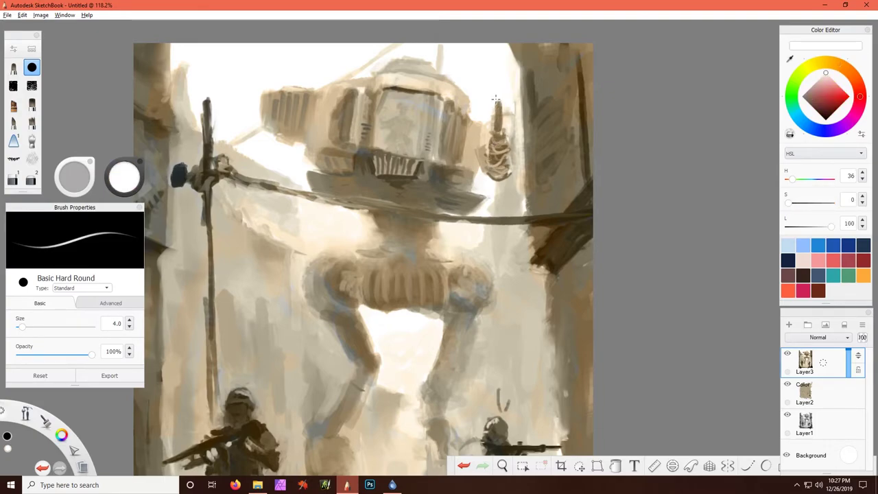
pyautogui.keyDown('alt'); pyautogui.click(499, 103); pyautogui.keyUp('alt')
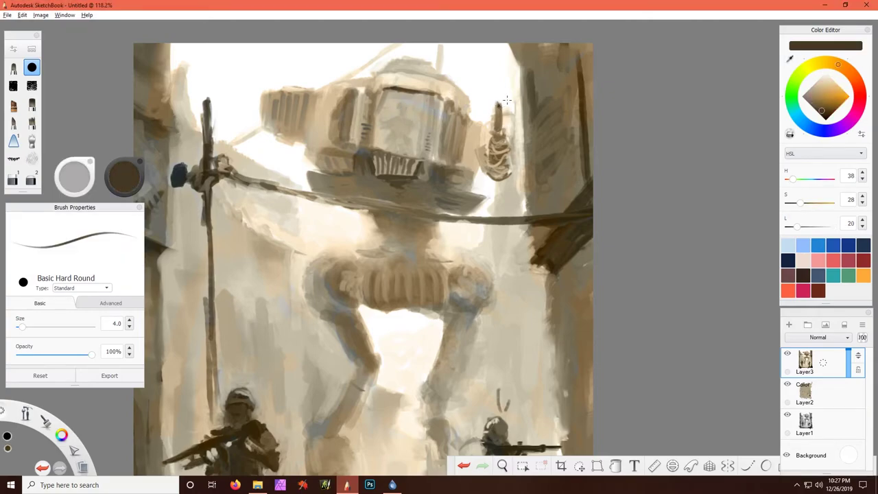
# - Paint brown detail and light beige highlights across the top and front panel of the walker's head
pyautogui.keyDown('alt'); pyautogui.click(498, 71); pyautogui.keyUp('alt')
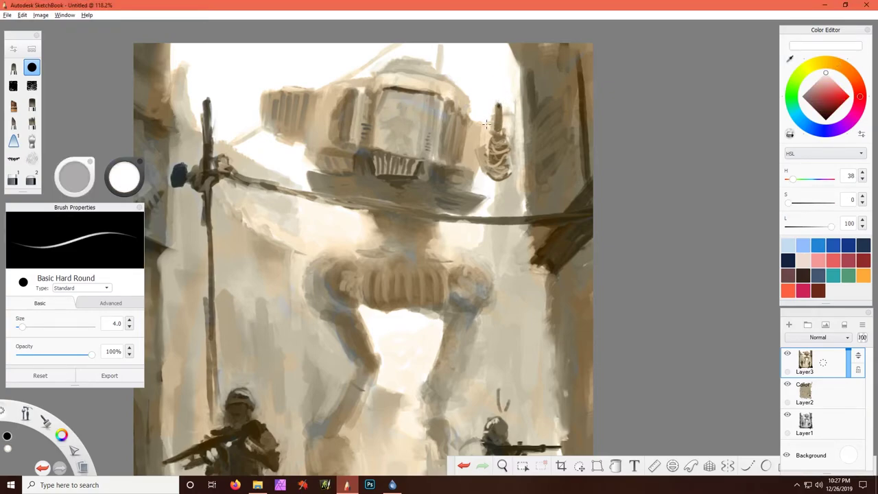
pyautogui.keyDown('alt'); pyautogui.click(323, 146); pyautogui.keyUp('alt')
pyautogui.moveTo(283, 134); pyautogui.dragTo(287, 137)
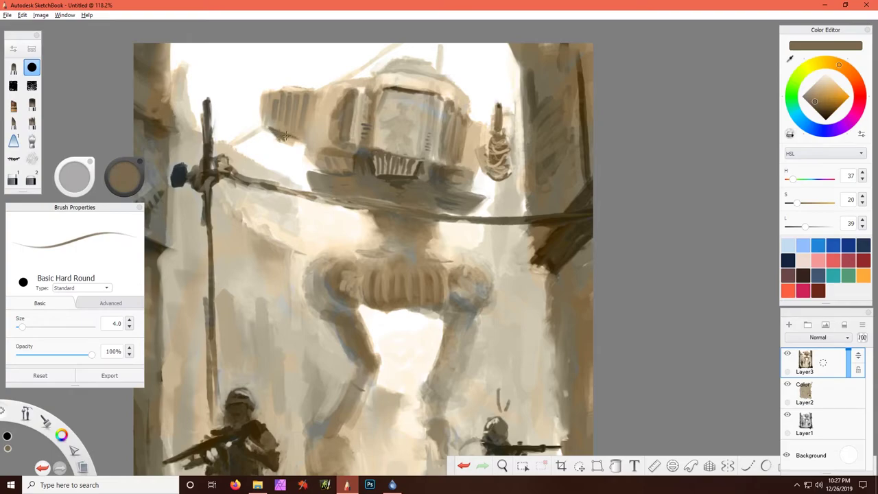
pyautogui.keyDown('alt'); pyautogui.click(302, 145); pyautogui.keyUp('alt')
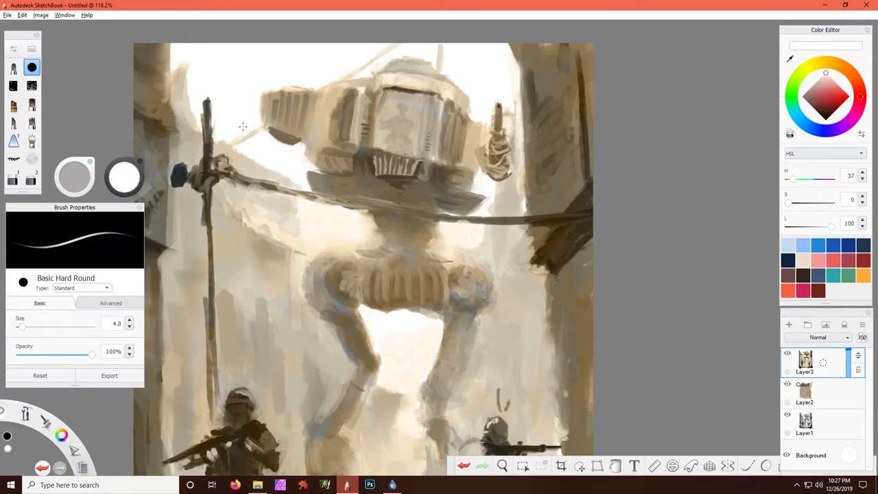
pyautogui.keyDown('alt'); pyautogui.click(347, 142); pyautogui.keyUp('alt')
pyautogui.keyDown('alt'); pyautogui.click(343, 145); pyautogui.keyUp('alt')
pyautogui.moveTo(351, 127); pyautogui.dragTo(353, 91)
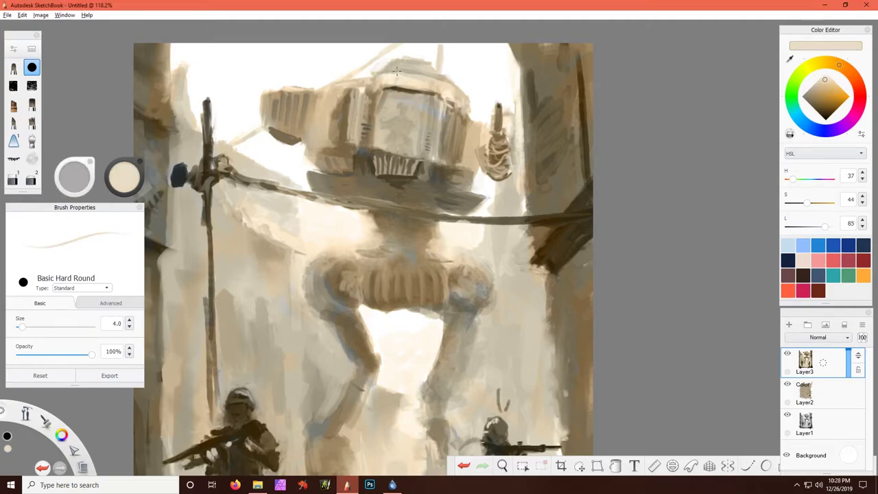
pyautogui.moveTo(396, 71); pyautogui.dragTo(416, 63)
pyautogui.moveTo(399, 107)
pyautogui.mouseDown()
pyautogui.moveTo(409, 133)
pyautogui.moveTo(382, 137)
pyautogui.mouseUp()
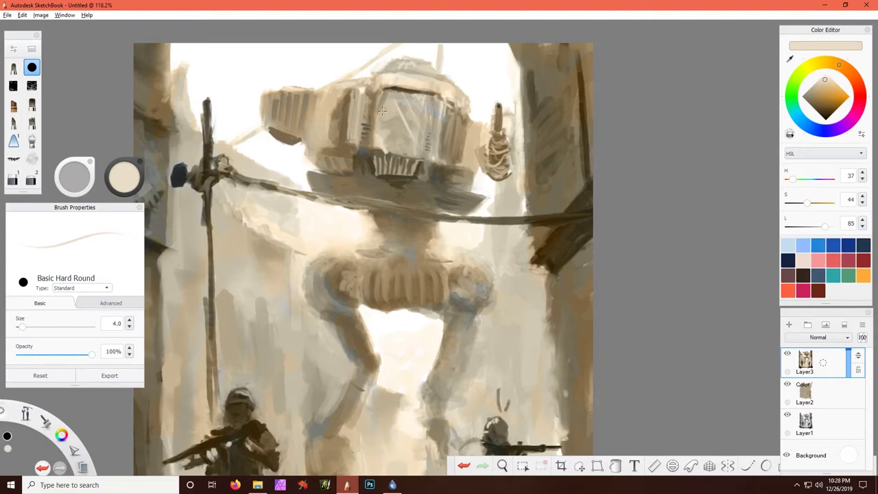
# - Sample brown tones and paint a short dark stroke below the raised hand
pyautogui.keyDown('alt'); pyautogui.click(398, 156); pyautogui.keyUp('alt')
pyautogui.keyDown('alt'); pyautogui.click(377, 161); pyautogui.keyUp('alt')
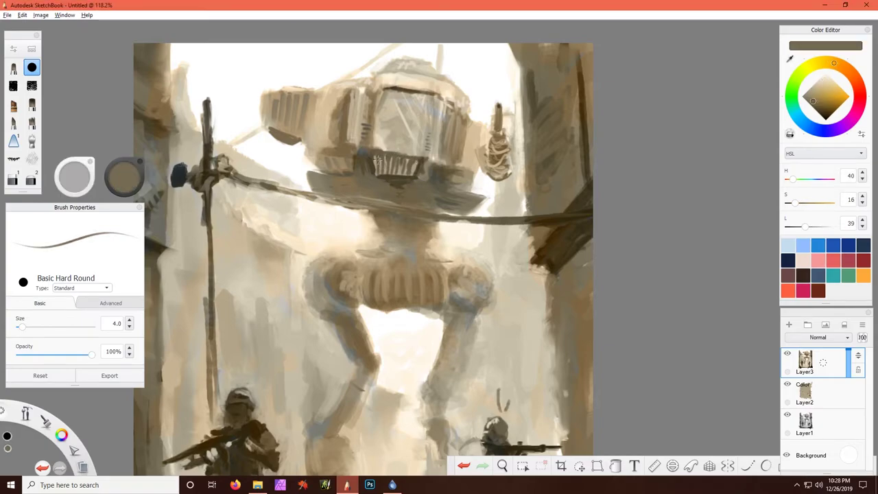
pyautogui.keyDown('alt'); pyautogui.click(337, 175); pyautogui.keyUp('alt')
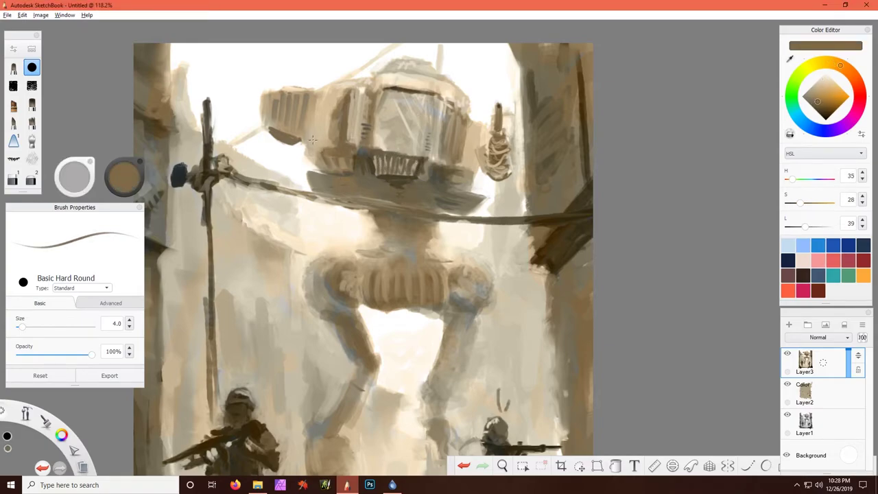
pyautogui.keyDown('alt'); pyautogui.click(494, 180); pyautogui.keyUp('alt')
pyautogui.moveTo(496, 180)
pyautogui.mouseDown()
pyautogui.moveTo(491, 199)
pyautogui.moveTo(461, 167)
pyautogui.mouseUp()
# - Zoom out while sampling creams, browns and olive tones from the walker and shadowed right wall
pyautogui.keyDown('alt'); pyautogui.click(478, 144); pyautogui.keyUp('alt')
pyautogui.keyDown('alt'); pyautogui.click(486, 121); pyautogui.keyUp('alt')
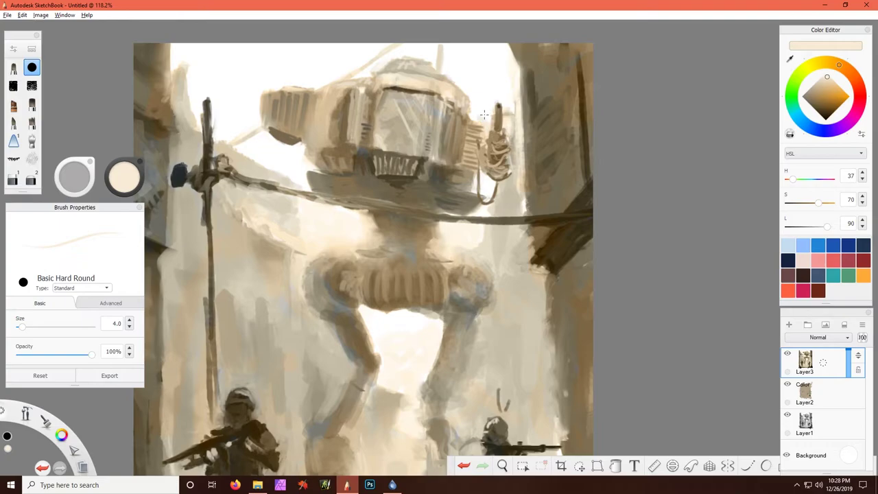
pyautogui.keyDown('alt'); pyautogui.click(468, 113); pyautogui.keyUp('alt')
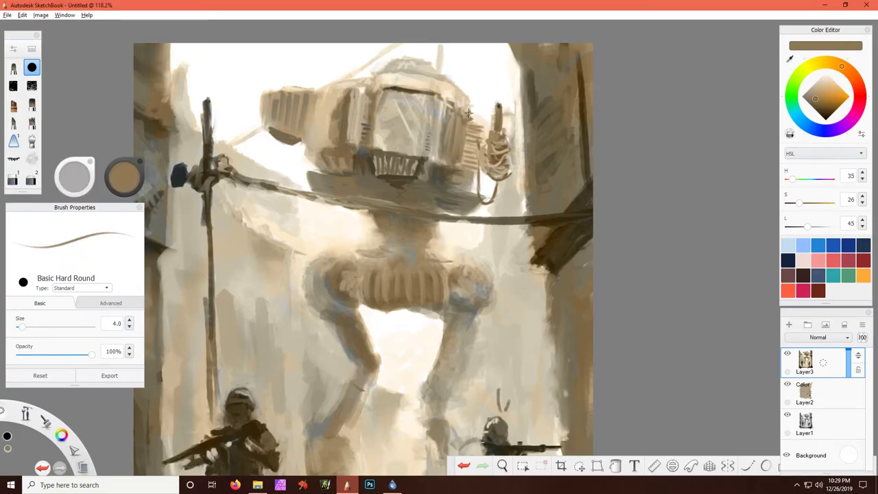
pyautogui.keyDown('alt'); pyautogui.click(448, 98); pyautogui.keyUp('alt')
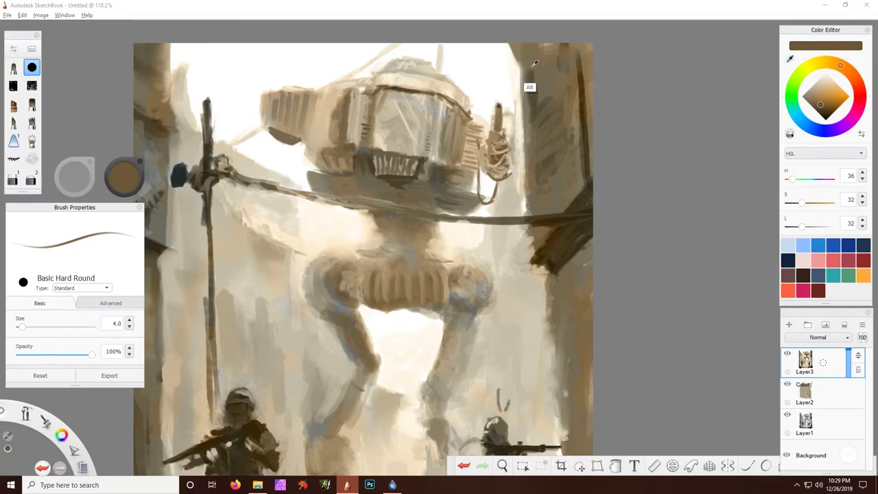
pyautogui.keyDown('alt'); pyautogui.click(540, 127); pyautogui.keyUp('alt')
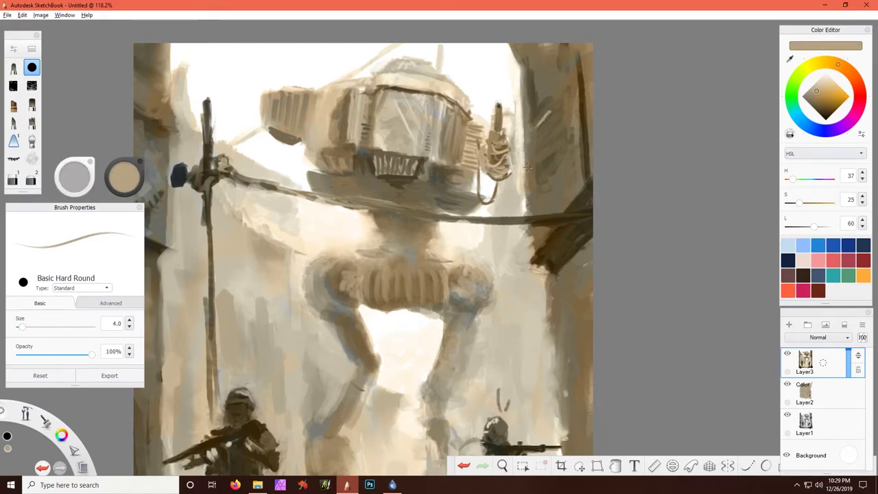
pyautogui.keyDown('alt'); pyautogui.click(568, 226); pyautogui.keyUp('alt')
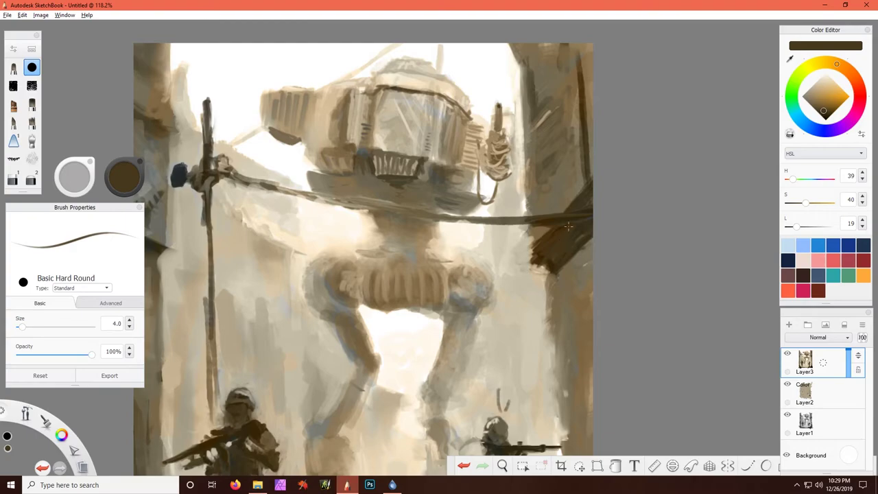
pyautogui.keyDown('alt'); pyautogui.click(532, 216); pyautogui.keyUp('alt')
pyautogui.keyDown('alt'); pyautogui.click(570, 212); pyautogui.keyUp('alt')
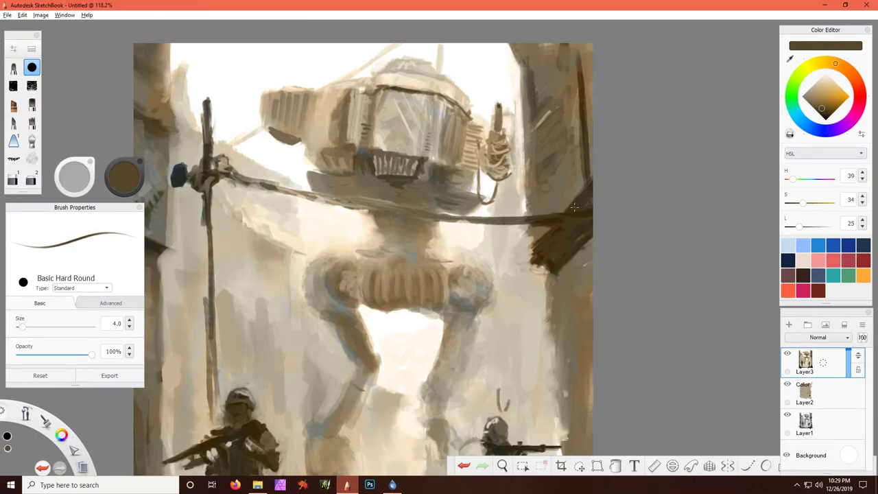
pyautogui.scroll(-3, 469, 176)
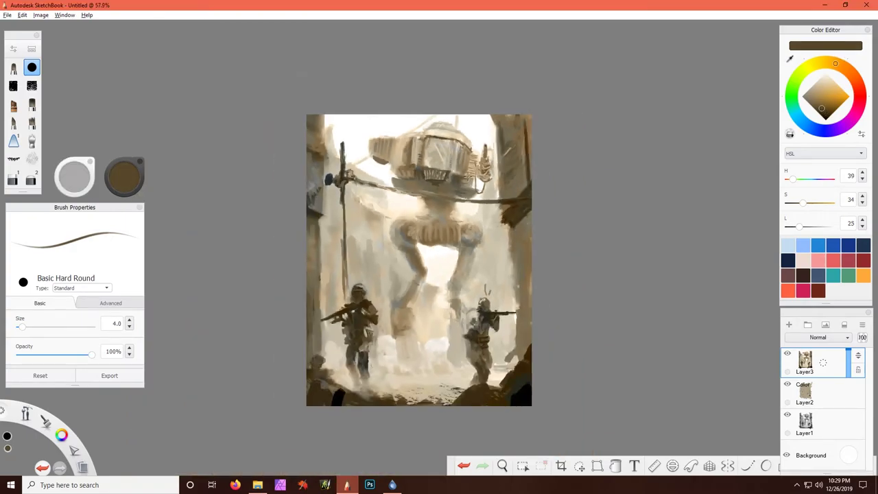
pyautogui.keyDown('alt'); pyautogui.click(376, 218); pyautogui.keyUp('alt')
pyautogui.keyDown('alt'); pyautogui.click(516, 206); pyautogui.keyUp('alt')
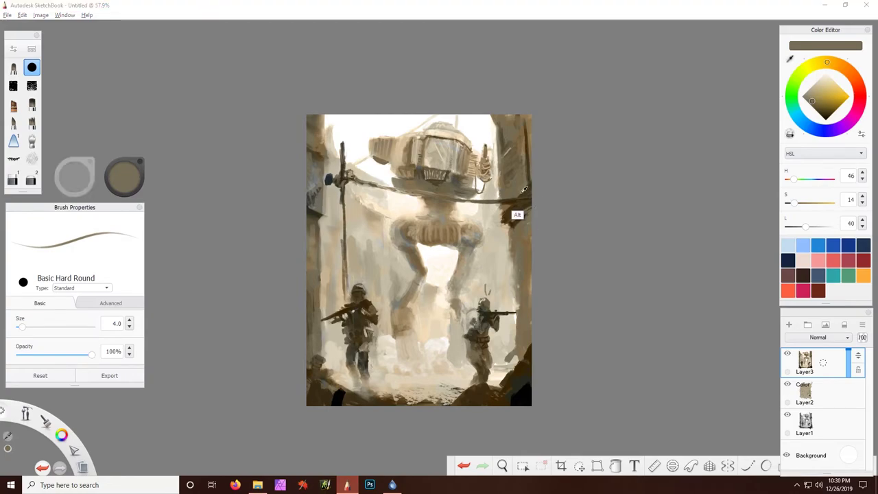
pyautogui.keyDown('alt'); pyautogui.click(529, 200); pyautogui.keyUp('alt')
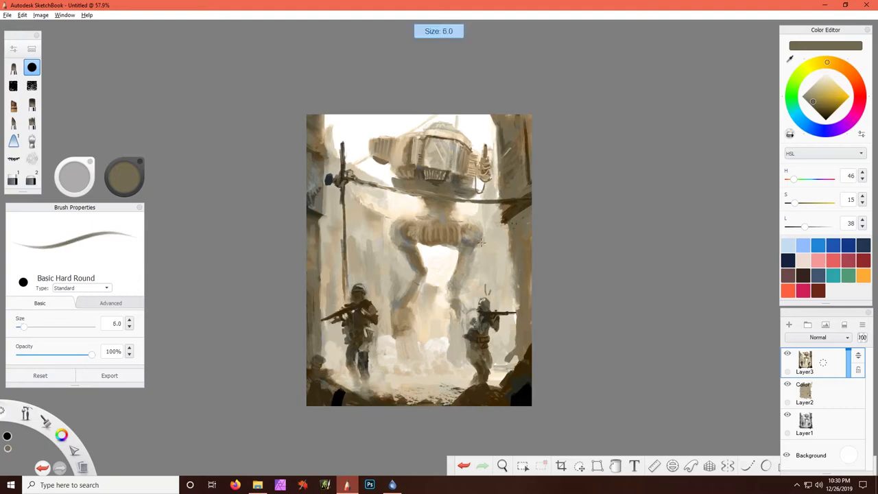
# - Switch to the Wes Blocker brush, sample tan tones, and add a new layer above the painting
pyautogui.click(31, 85)
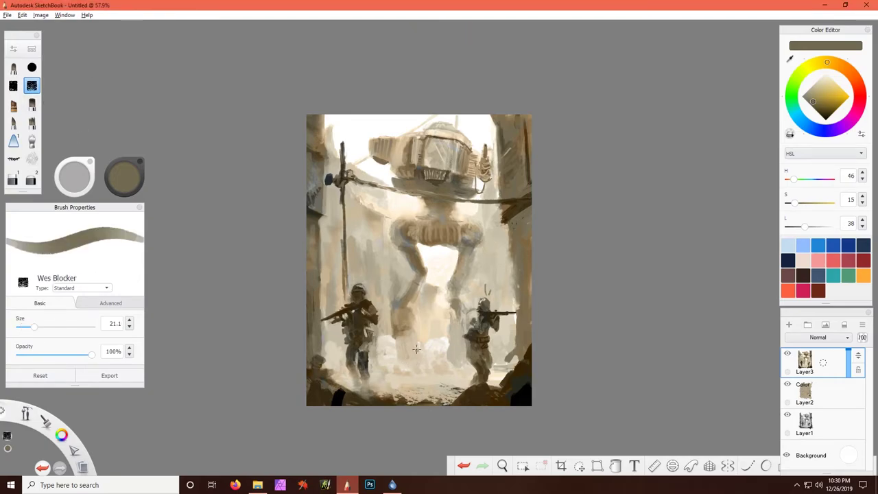
pyautogui.keyDown('alt'); pyautogui.click(459, 388); pyautogui.keyUp('alt')
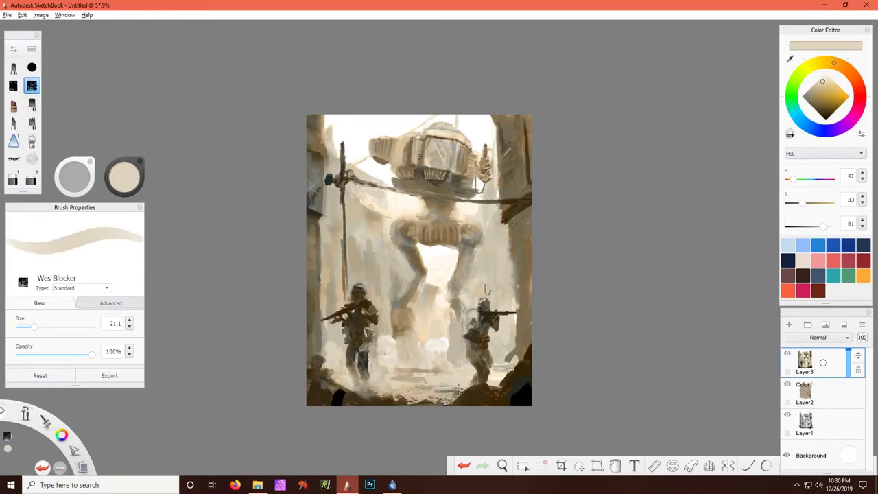
pyautogui.keyDown('alt'); pyautogui.click(426, 370); pyautogui.keyUp('alt')
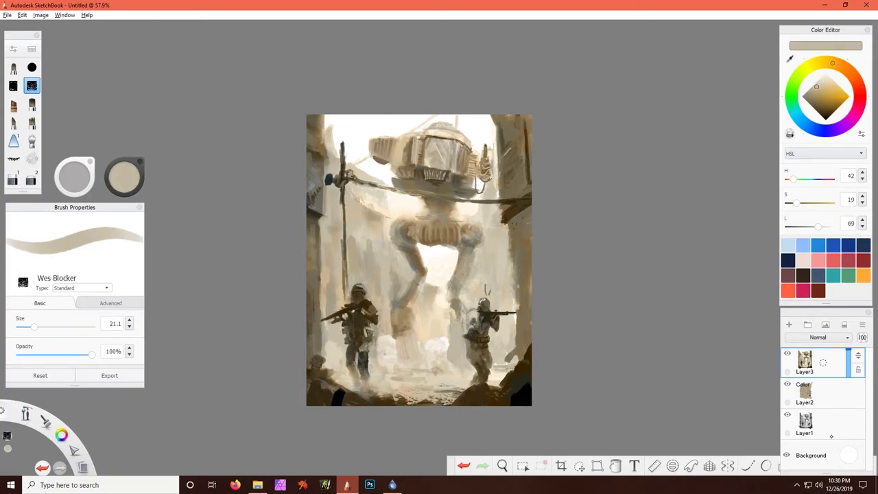
pyautogui.click(789, 324)
# - Set Layer4 to Overlay, size the brush to about 41, and lighten a patch near the right soldier
pyautogui.click(835, 337)
pyautogui.click(125, 177)
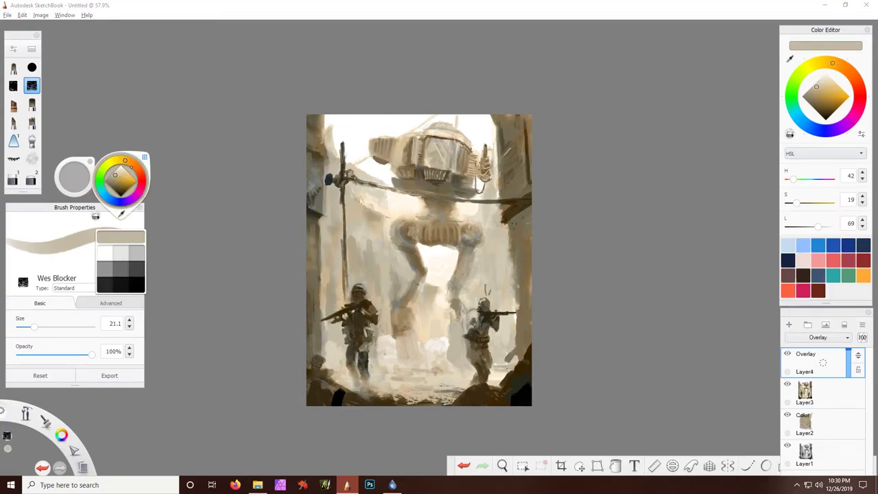
pyautogui.click(134, 153)
pyautogui.moveTo(357, 219); pyautogui.dragTo(382, 219)
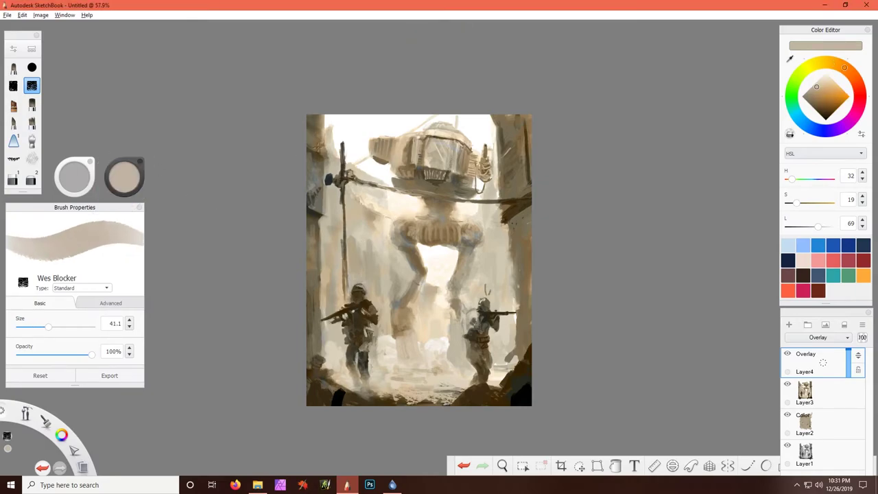
pyautogui.click(124, 177)
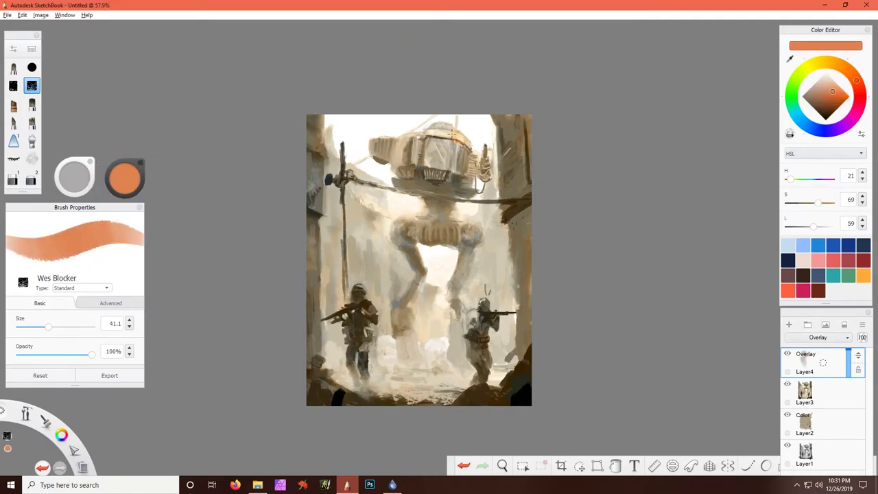
pyautogui.click(124, 177)
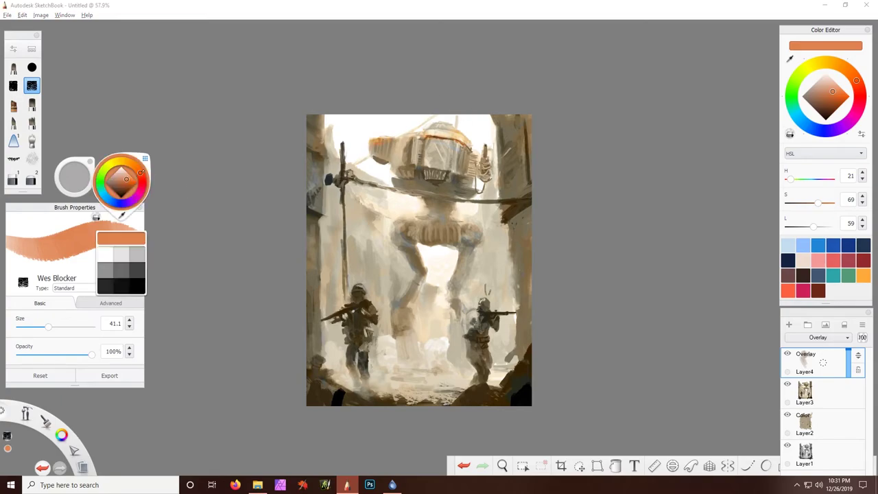
pyautogui.click(124, 177)
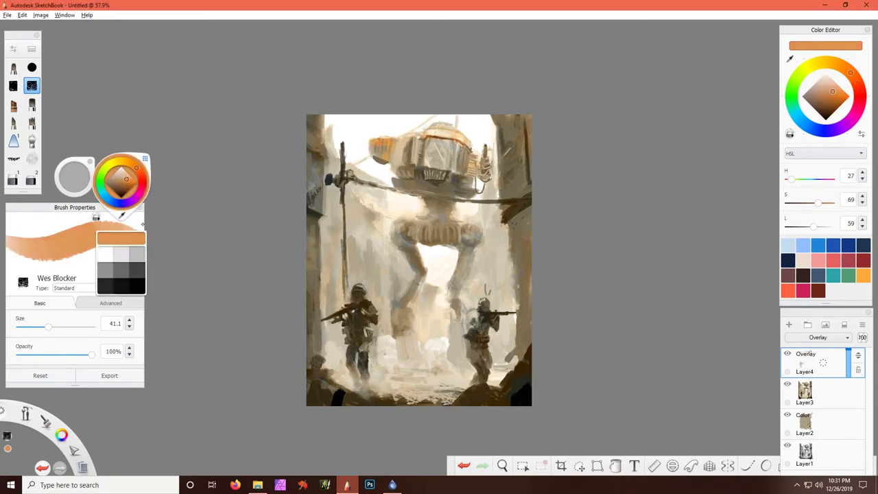
pyautogui.click(122, 248)
pyautogui.moveTo(394, 325); pyautogui.dragTo(412, 339)
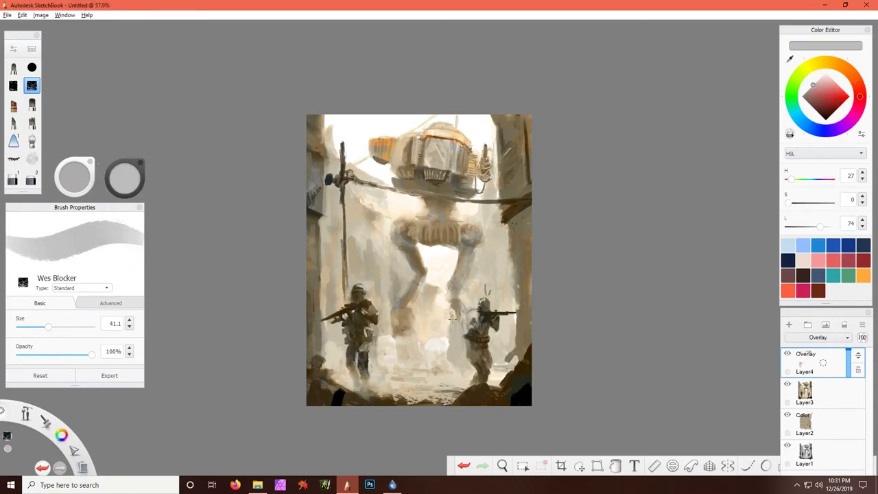
# - Switch to the Wes Concept #1 brush at size 40.3 with an orange sampled from the walker
pyautogui.click(32, 159)
pyautogui.click(32, 141)
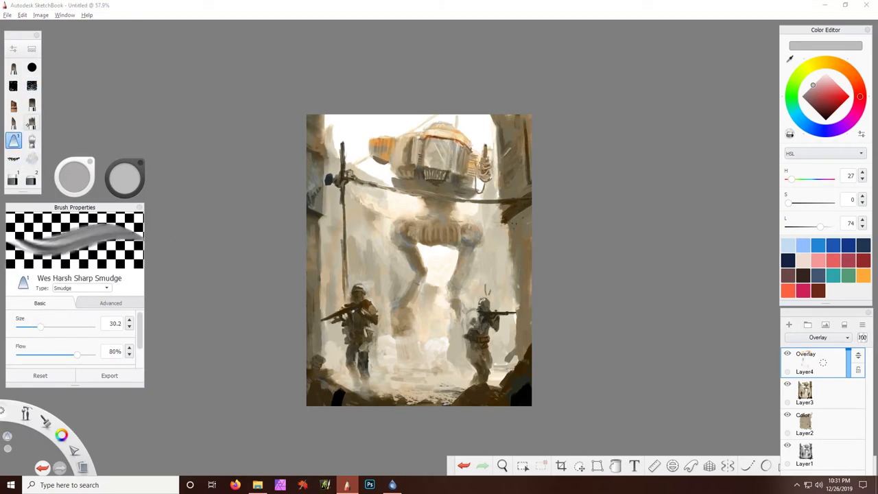
pyautogui.click(13, 122)
pyautogui.click(13, 104)
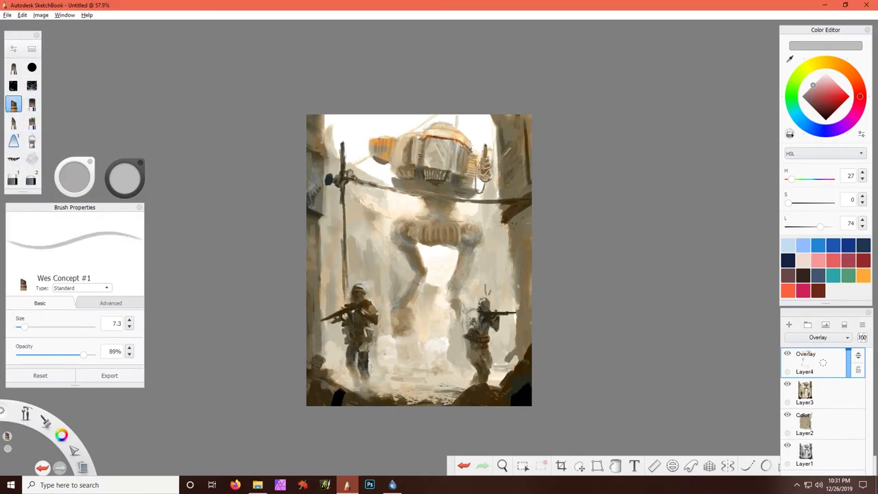
pyautogui.click(124, 177)
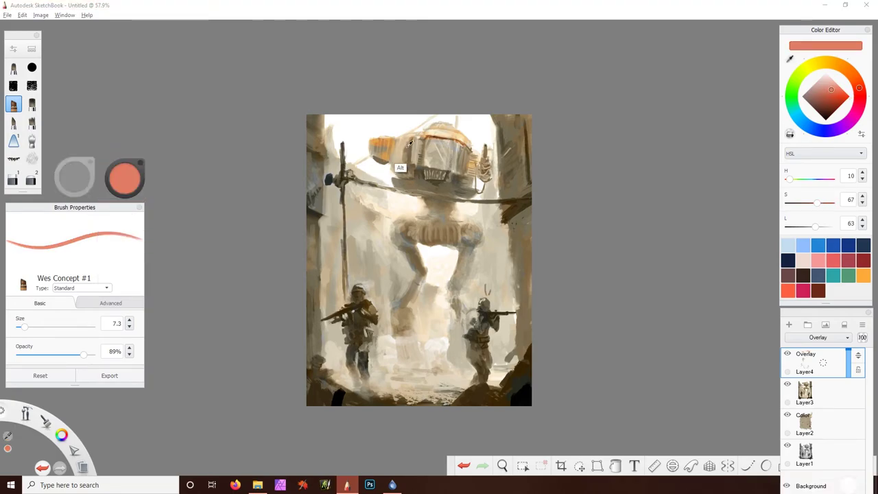
pyautogui.click(124, 177)
pyautogui.moveTo(97, 217); pyautogui.dragTo(469, 144)
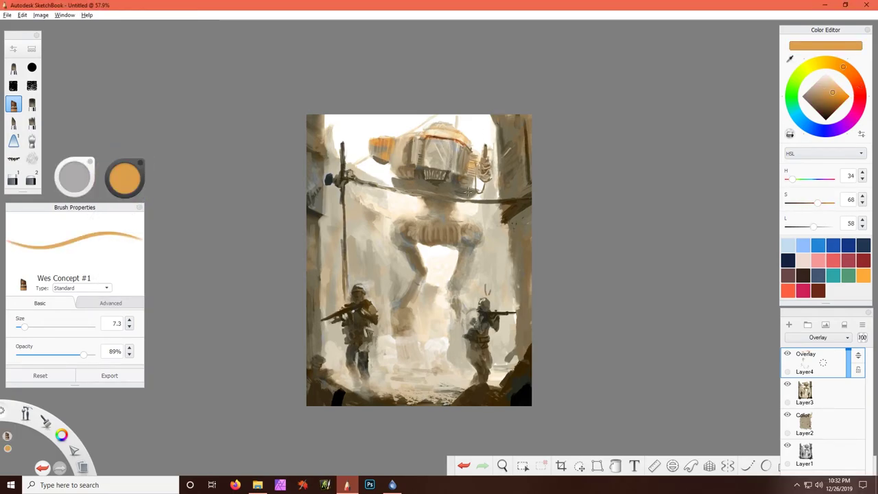
pyautogui.press(']')
pyautogui.press(']')
pyautogui.press(']')
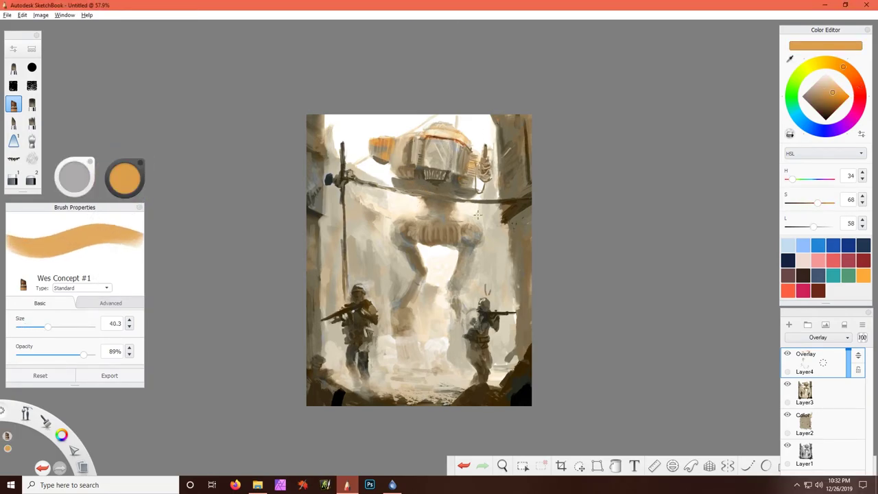
# - Lighten the haze around the walker's body and between its legs and the soldiers with light beige
pyautogui.keyDown('alt'); pyautogui.click(385, 152); pyautogui.keyUp('alt')
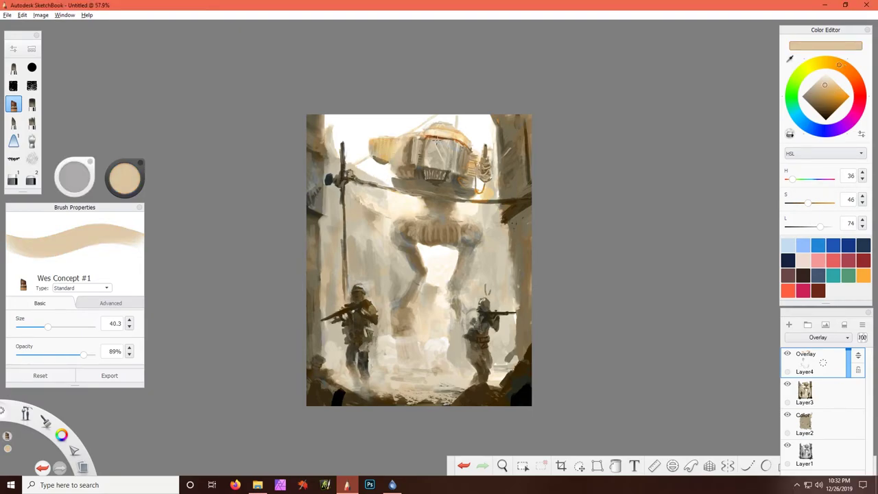
pyautogui.moveTo(382, 182); pyautogui.dragTo(331, 154)
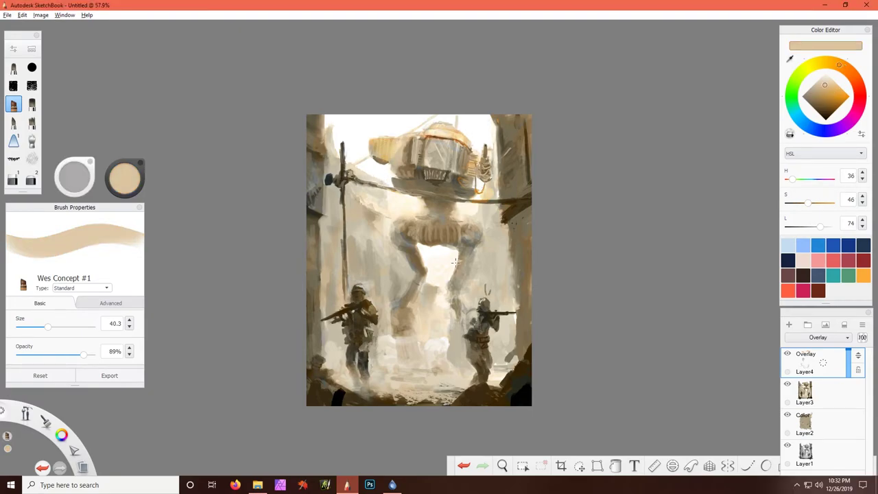
pyautogui.moveTo(433, 284)
pyautogui.mouseDown()
pyautogui.moveTo(415, 329)
pyautogui.moveTo(434, 309)
pyautogui.mouseUp()
# - Shade the walker's sides and right leg dark brown, then brighten its legs with light grey strokes
pyautogui.keyDown('alt'); pyautogui.click(426, 240); pyautogui.keyUp('alt')
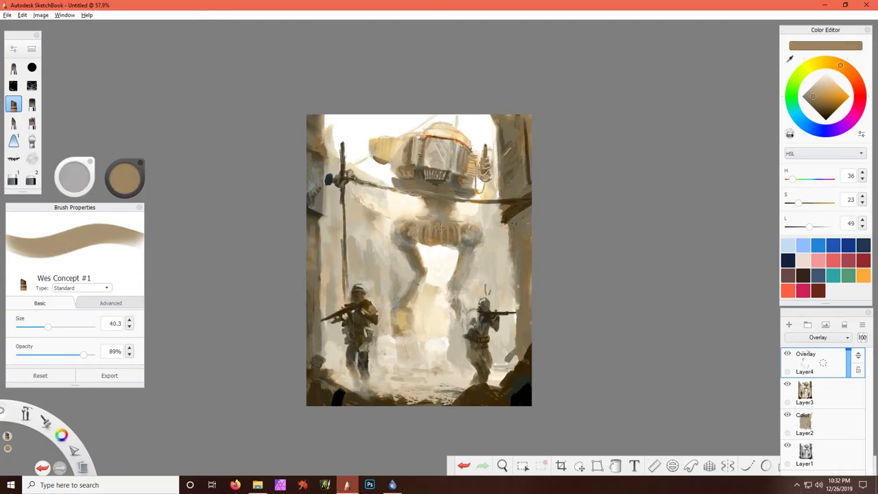
pyautogui.keyDown('alt'); pyautogui.click(390, 236); pyautogui.keyUp('alt')
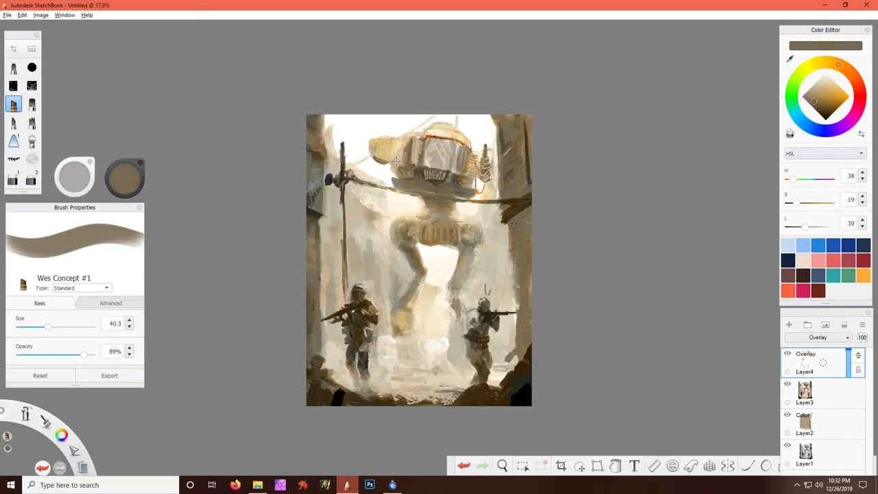
pyautogui.moveTo(395, 160); pyautogui.dragTo(381, 144)
pyautogui.moveTo(449, 142)
pyautogui.mouseDown()
pyautogui.moveTo(465, 159)
pyautogui.moveTo(461, 194)
pyautogui.mouseUp()
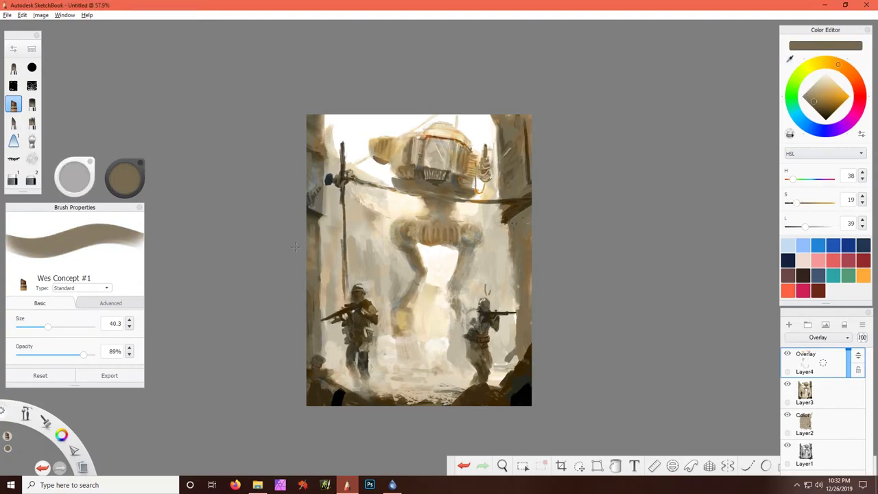
pyautogui.moveTo(477, 225)
pyautogui.mouseDown()
pyautogui.moveTo(458, 247)
pyautogui.moveTo(451, 284)
pyautogui.mouseUp()
pyautogui.moveTo(474, 256); pyautogui.dragTo(453, 295)
pyautogui.keyDown('alt'); pyautogui.click(451, 261); pyautogui.keyUp('alt')
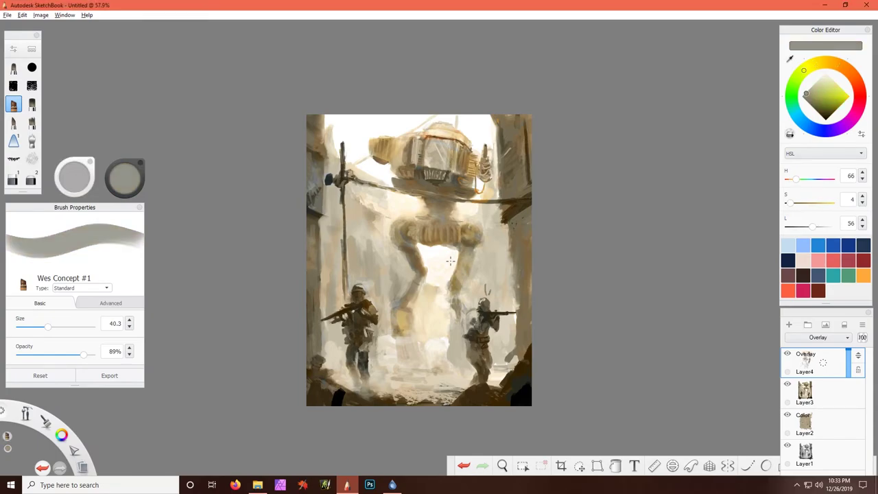
pyautogui.moveTo(468, 266); pyautogui.dragTo(451, 293)
pyautogui.moveTo(406, 246); pyautogui.dragTo(416, 268)
pyautogui.moveTo(443, 219); pyautogui.dragTo(426, 240)
# - Paint cream dust across the ground and soldiers, then lower Layer4's opacity to 12%
pyautogui.keyDown('alt'); pyautogui.click(402, 320); pyautogui.keyUp('alt')
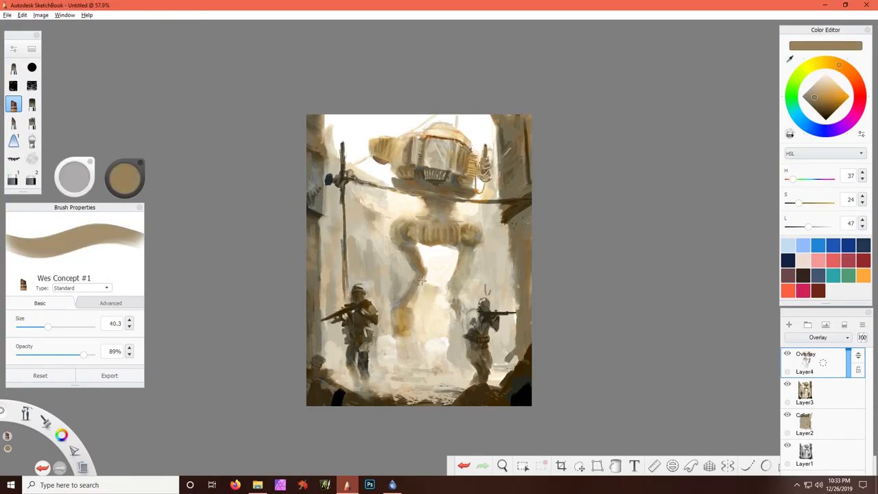
pyautogui.keyDown('alt'); pyautogui.click(396, 323); pyautogui.keyUp('alt')
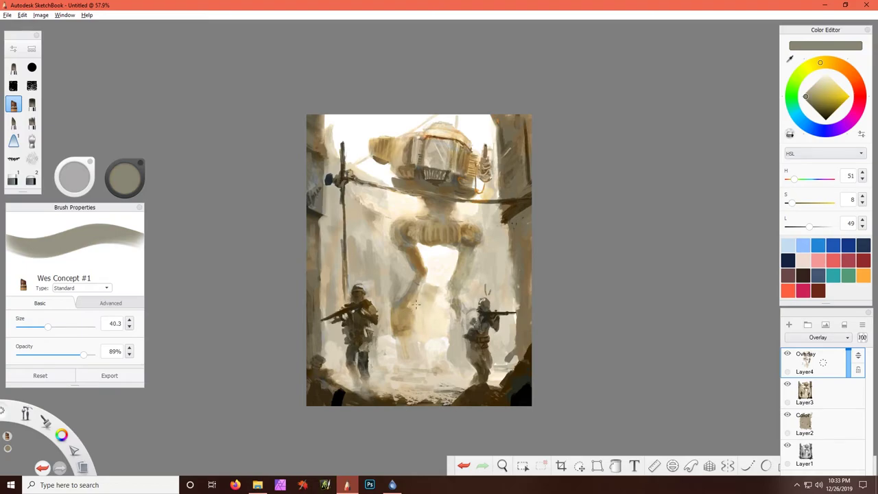
pyautogui.keyDown('alt'); pyautogui.click(454, 165); pyautogui.keyUp('alt')
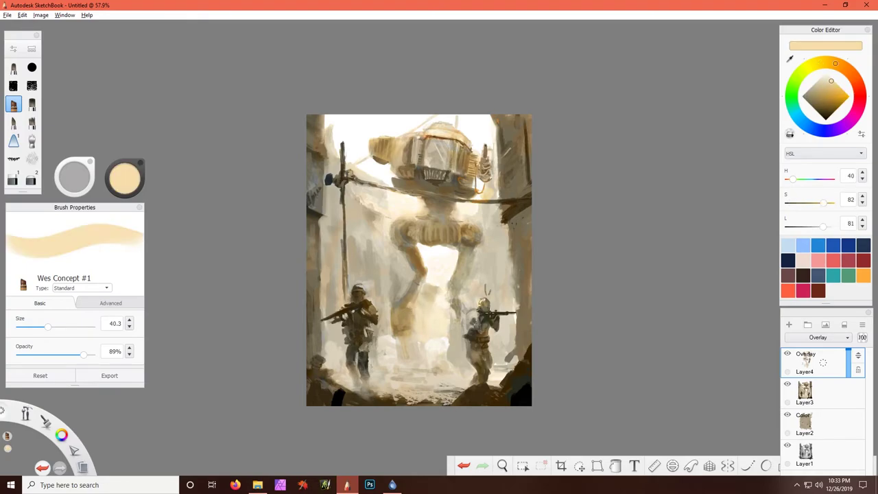
pyautogui.moveTo(319, 362); pyautogui.dragTo(336, 374)
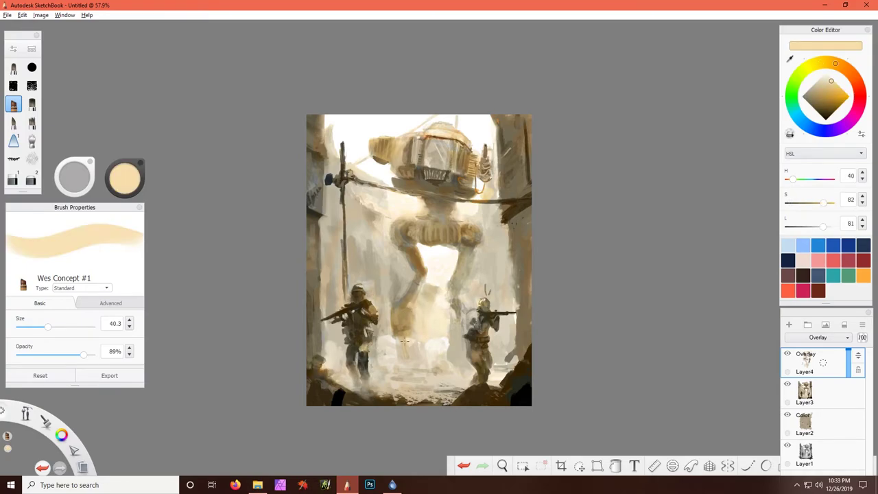
pyautogui.moveTo(378, 332); pyautogui.dragTo(414, 343)
pyautogui.moveTo(430, 365)
pyautogui.mouseDown()
pyautogui.moveTo(458, 378)
pyautogui.moveTo(460, 401)
pyautogui.mouseUp()
pyautogui.moveTo(510, 351); pyautogui.dragTo(500, 374)
pyautogui.moveTo(501, 223); pyautogui.dragTo(483, 201)
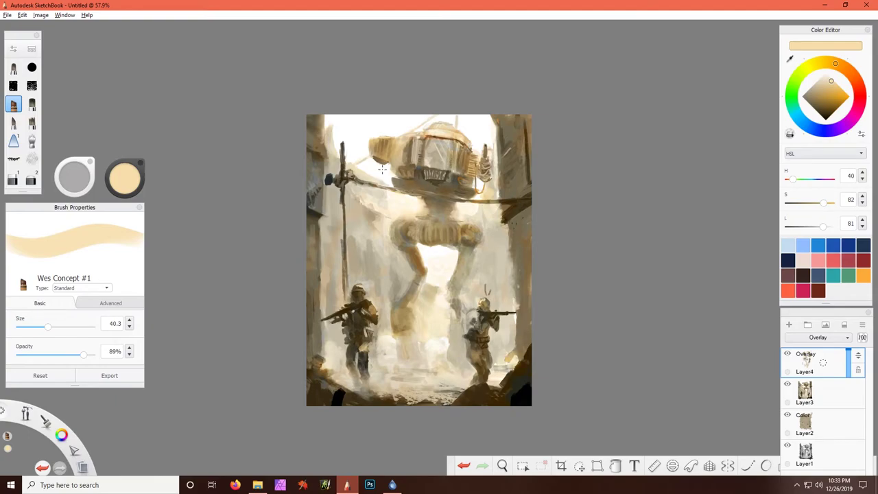
pyautogui.click(862, 337)
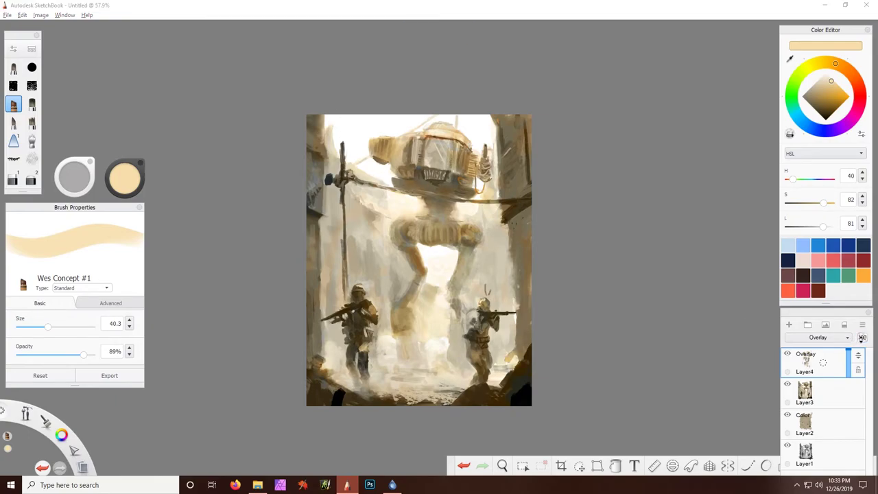
pyautogui.moveTo(862, 336); pyautogui.dragTo(637, 267)
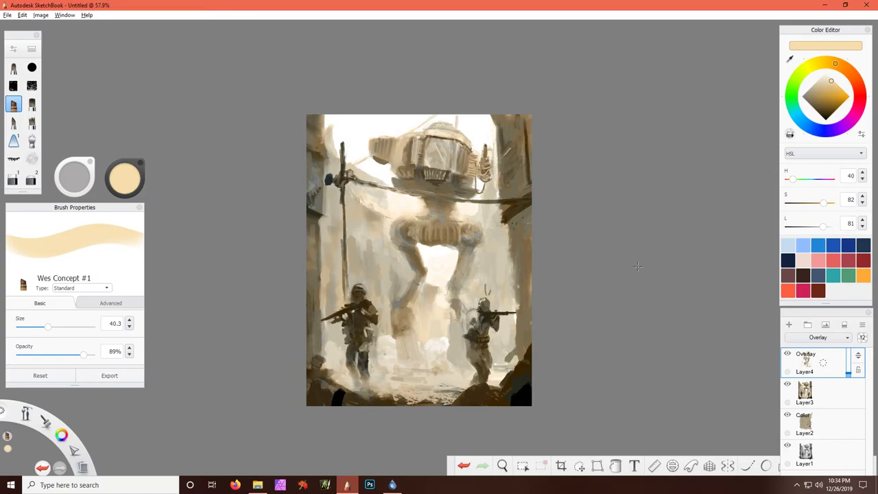
# - Save the painting as AshleyWoodStyle1 in Photoshop PSD format, then launch ArtRage 6 from the taskbar
pyautogui.scroll(1, 524, 334)
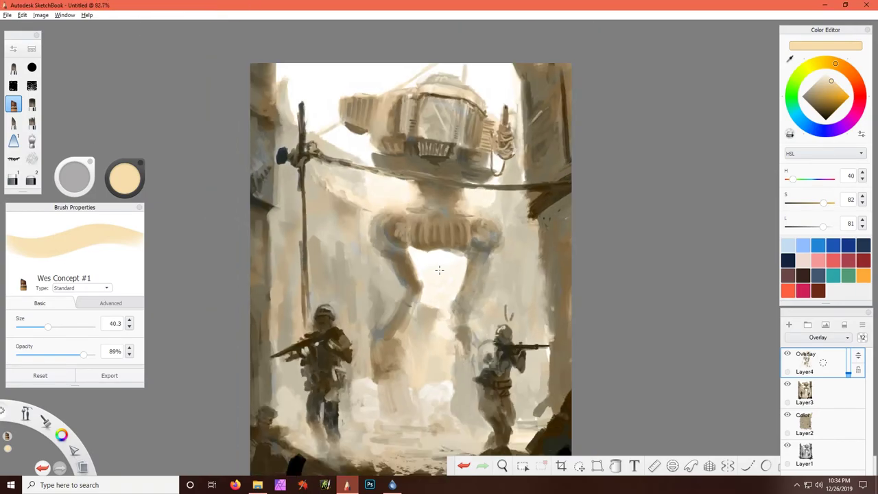
pyautogui.scroll(3, 524, 334)
pyautogui.scroll(3, 524, 333)
pyautogui.scroll(-2, 524, 334)
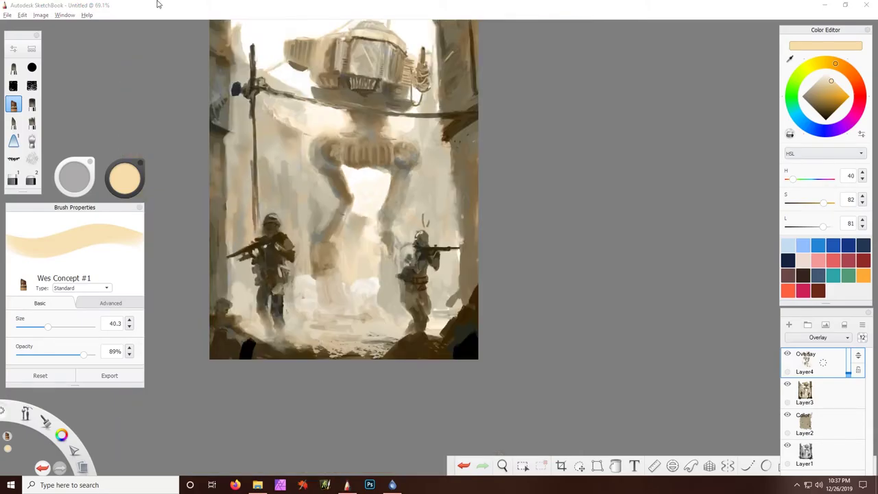
pyautogui.scroll(1, 408, 143)
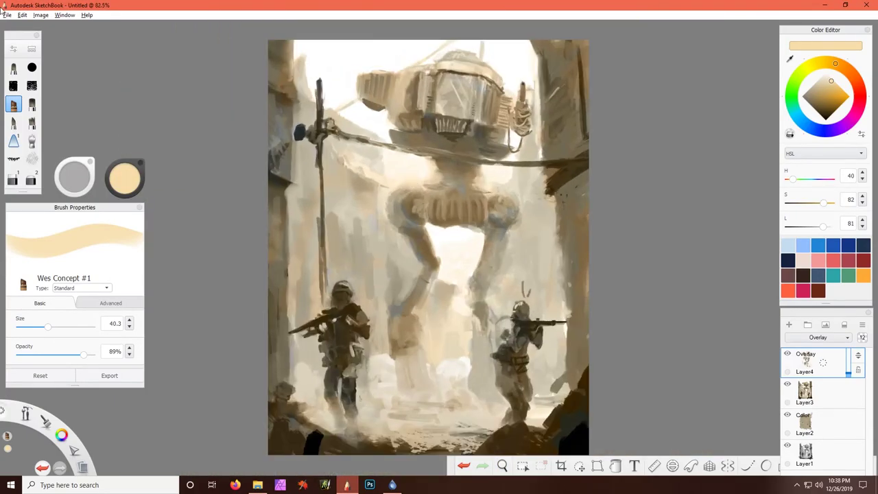
pyautogui.click(7, 15)
pyautogui.click(28, 80)
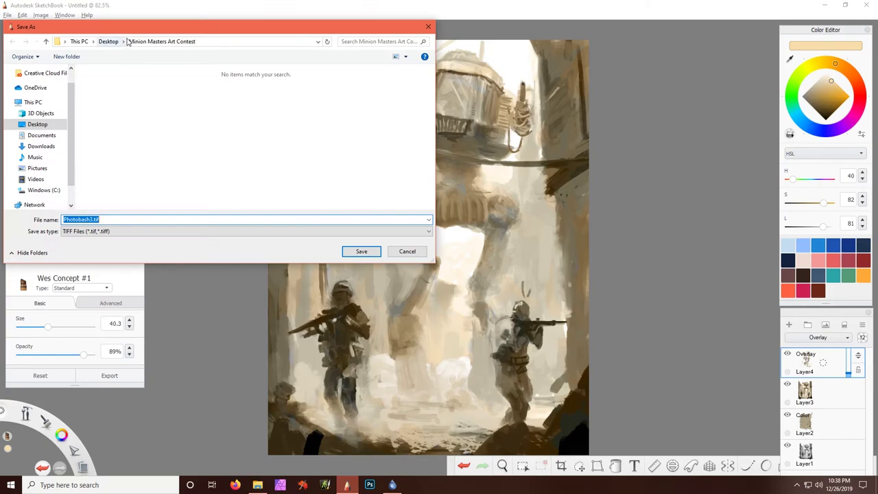
pyautogui.scroll(-1, 269, 148)
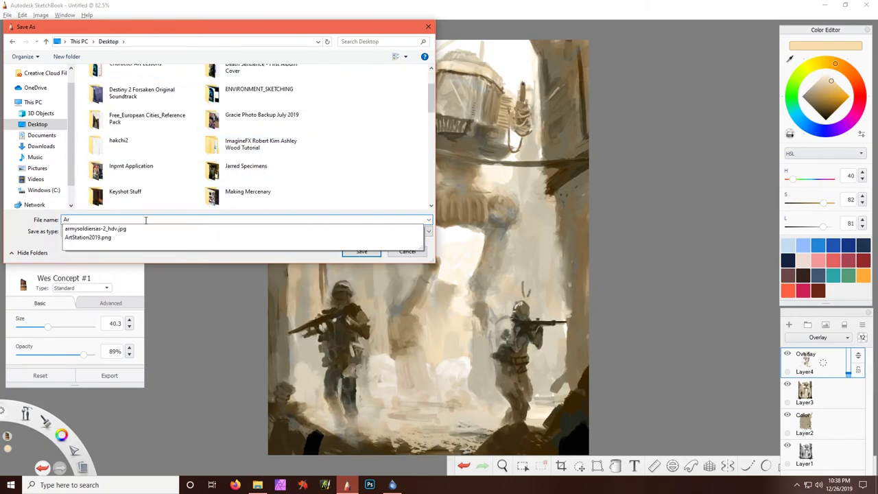
pyautogui.write('AshleyWoodStyle1')
pyautogui.click(245, 231)
pyautogui.click(137, 267)
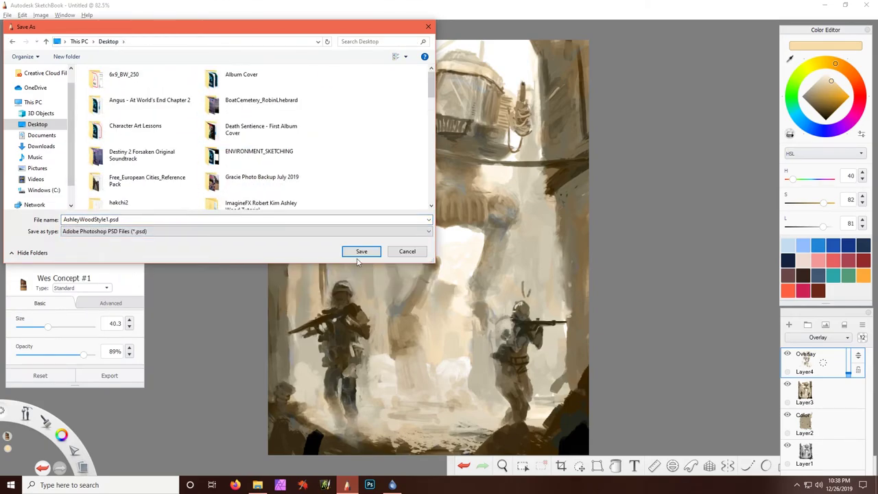
pyautogui.click(362, 251)
pyautogui.click(325, 485)
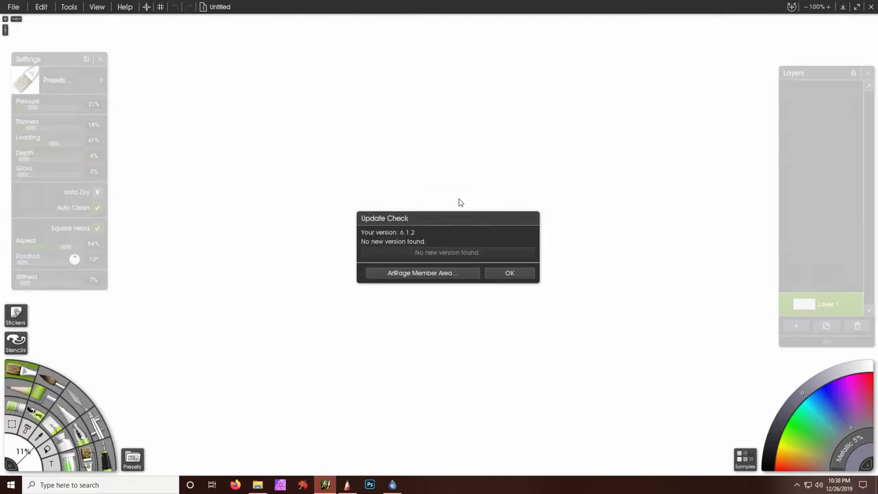
# - Dismiss the update notice and open AshleyWoodStyle1.psd through the File menu
pyautogui.click(509, 272)
pyautogui.click(14, 6)
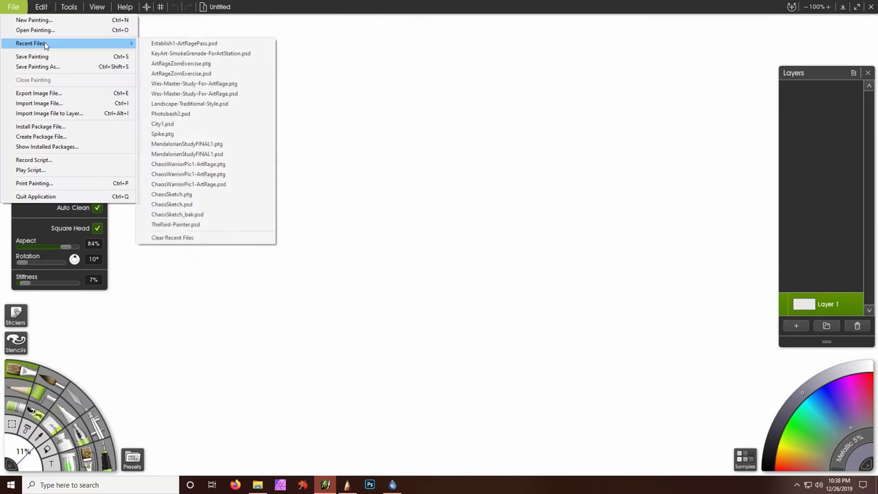
pyautogui.click(44, 104)
pyautogui.scroll(-5, 450, 237)
pyautogui.doubleClick(412, 240)
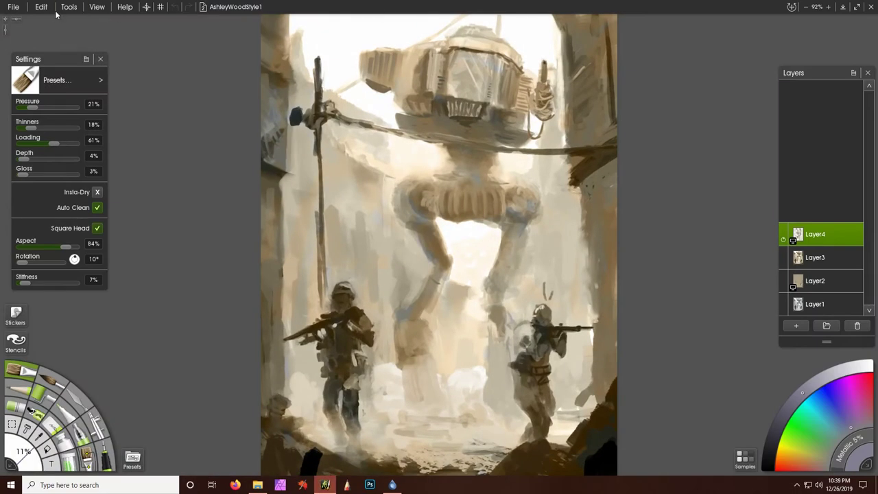
pyautogui.click(13, 6)
pyautogui.moveTo(69, 7)
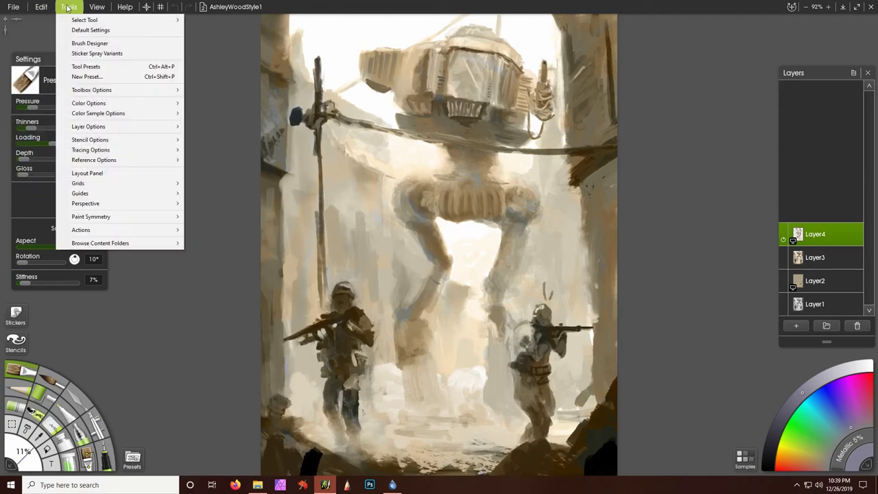
pyautogui.moveTo(97, 7)
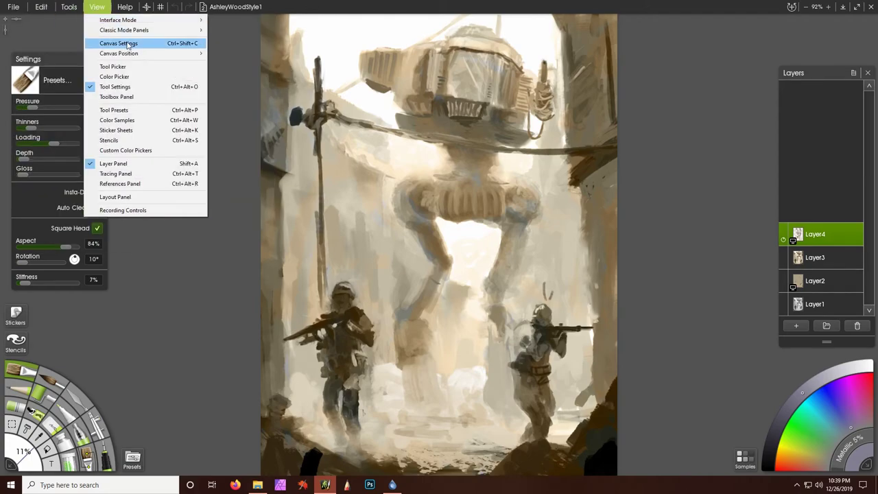
# - Load the soldiers-and-tank reference image, enlarge its card and place it right of the painting
pyautogui.click(131, 184)
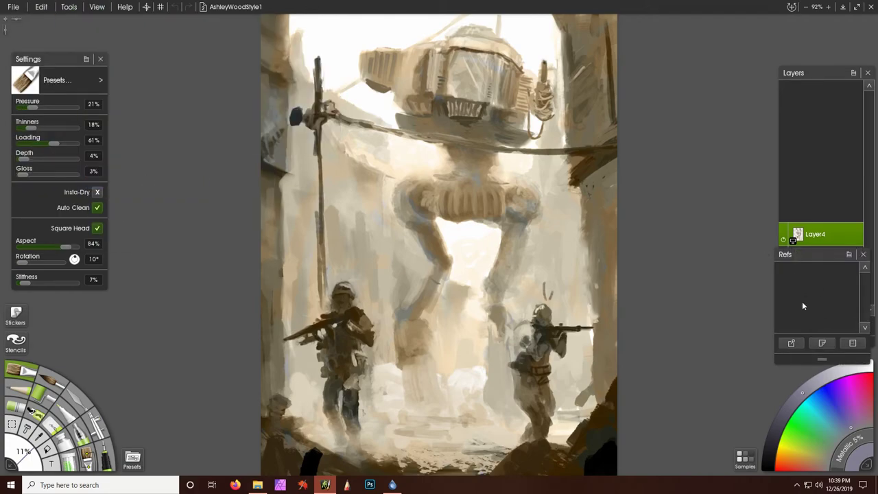
pyautogui.click(791, 342)
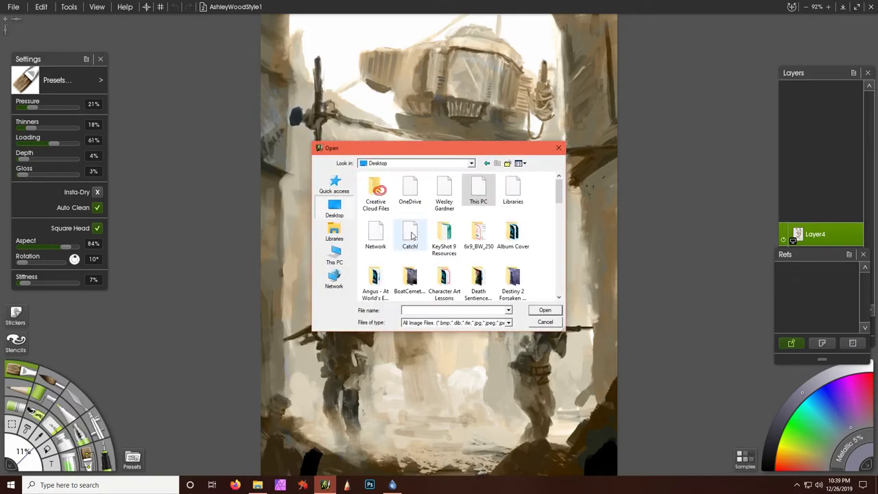
pyautogui.scroll(-3, 412, 236)
pyautogui.scroll(-3, 412, 236)
pyautogui.doubleClick(376, 275)
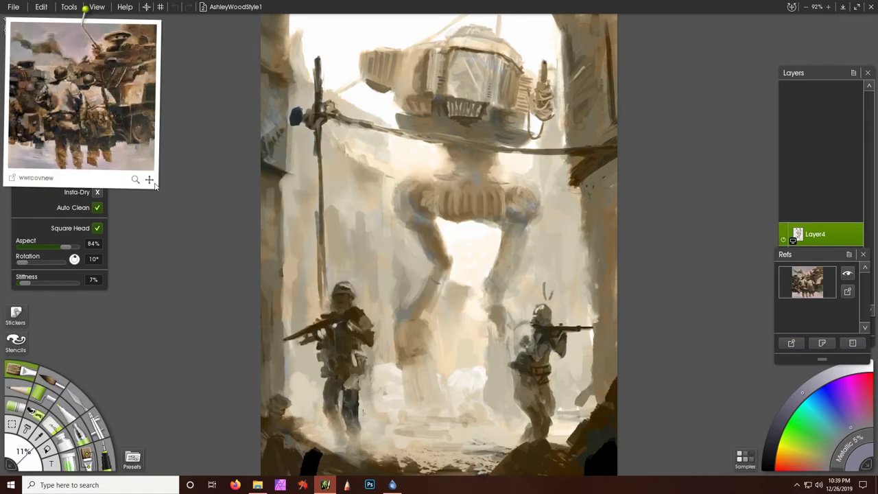
pyautogui.moveTo(149, 179); pyautogui.dragTo(226, 254)
pyautogui.moveTo(384, 226); pyautogui.dragTo(232, 188)
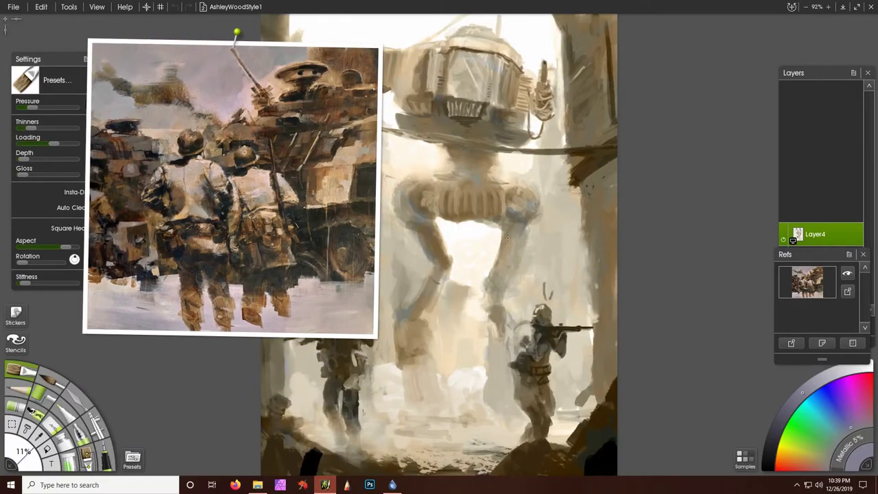
pyautogui.moveTo(367, 322)
pyautogui.mouseDown()
pyautogui.moveTo(360, 307)
pyautogui.moveTo(745, 291)
pyautogui.mouseUp()
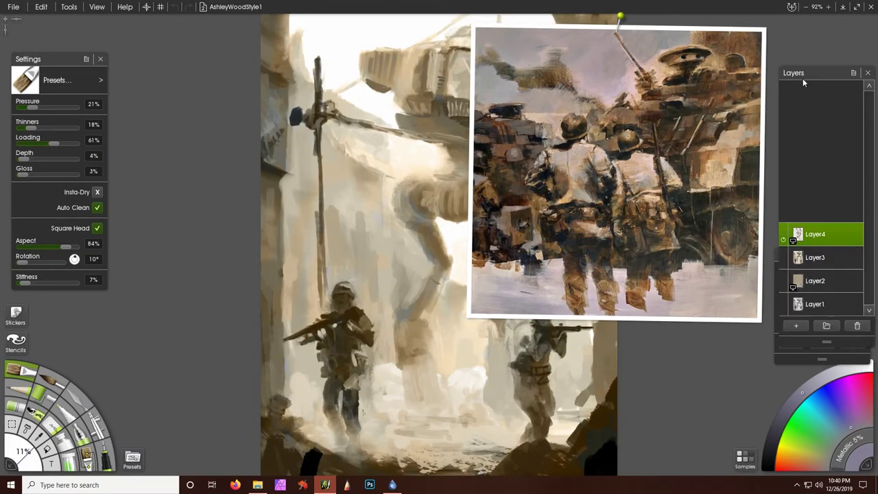
# - Float the Layers list at the left, move the References list lower right, and shrink the card slightly
pyautogui.moveTo(806, 75)
pyautogui.mouseDown()
pyautogui.moveTo(250, 124)
pyautogui.moveTo(163, 54)
pyautogui.mouseUp()
pyautogui.moveTo(652, 319)
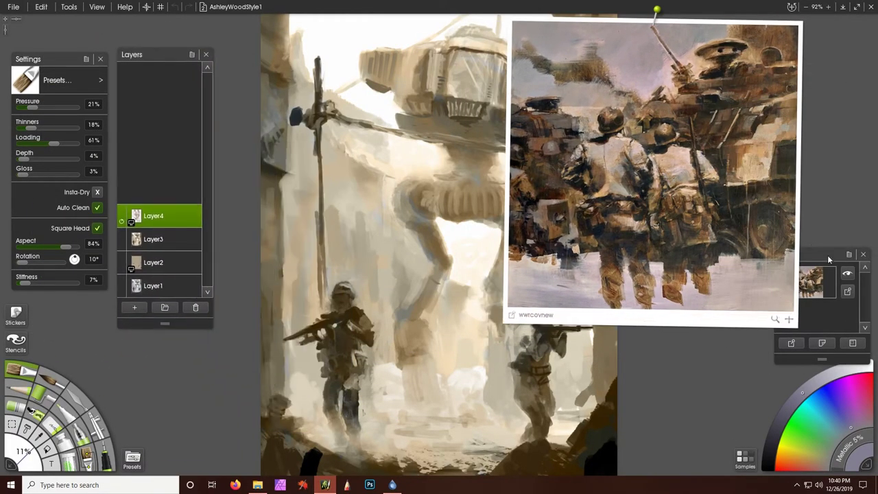
pyautogui.moveTo(827, 256); pyautogui.dragTo(730, 339)
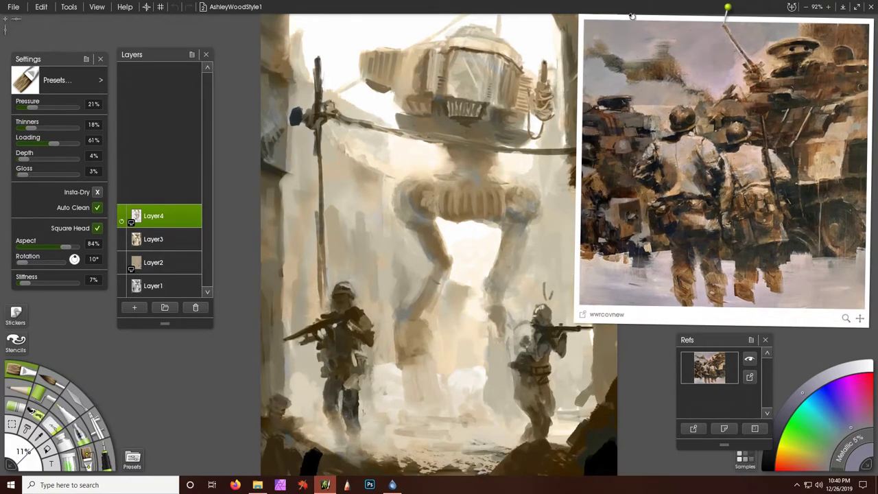
pyautogui.moveTo(582, 20); pyautogui.dragTo(617, 24)
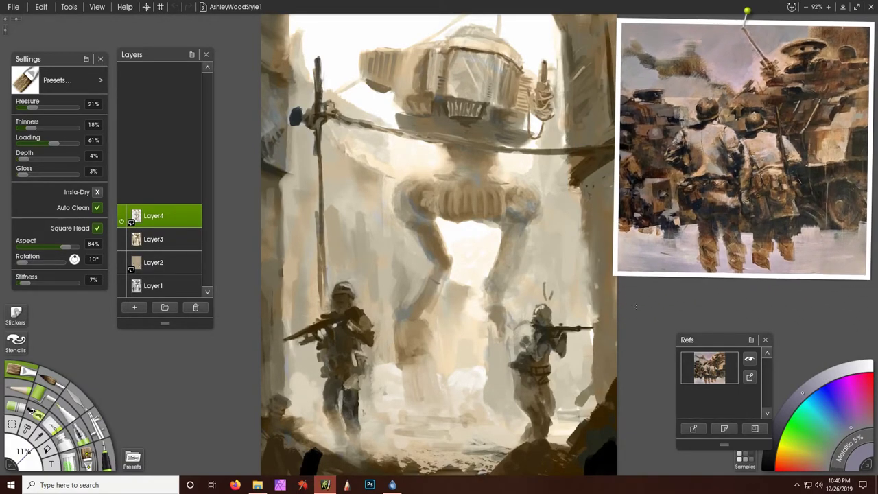
pyautogui.scroll(3, 427, 368)
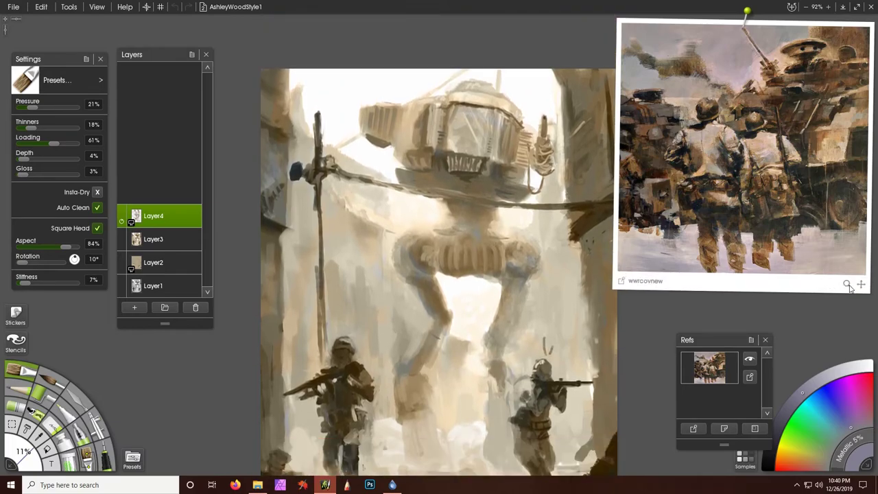
pyautogui.scroll(2, 772, 209)
# - Paste the copied painting into the document as a new layer
pyautogui.scroll(-1, 744, 149)
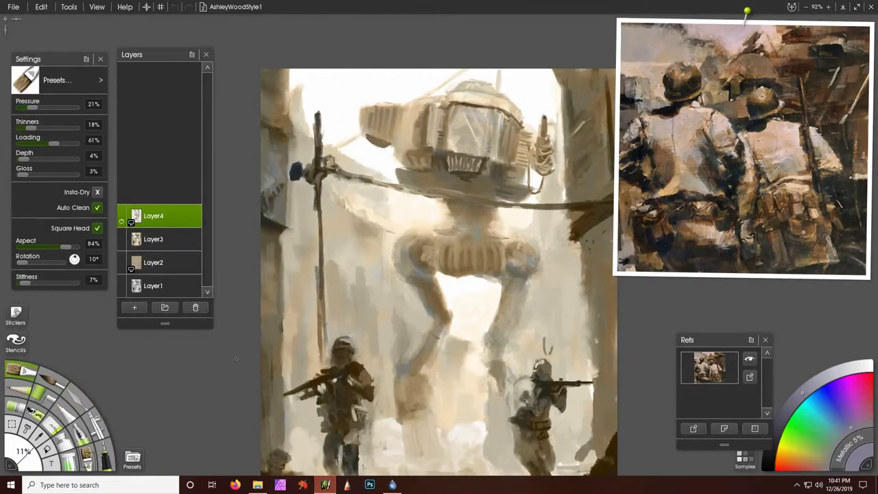
pyautogui.click(69, 7)
pyautogui.moveTo(41, 7)
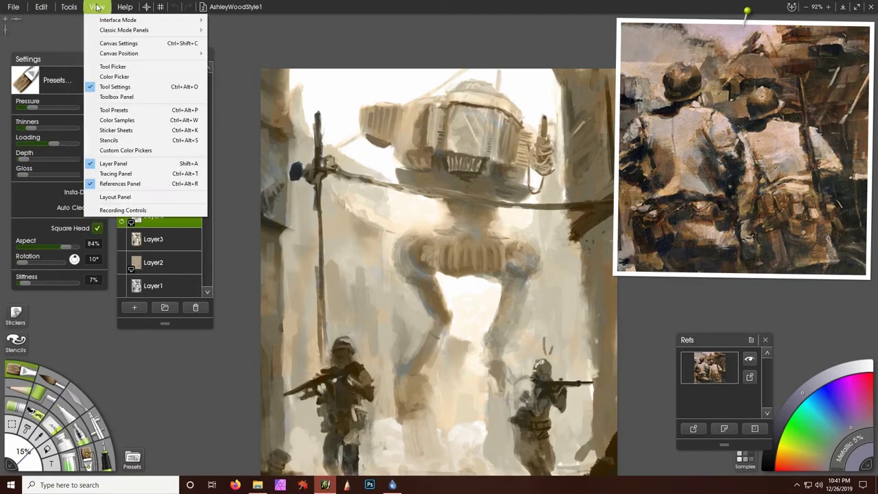
pyautogui.click(67, 63)
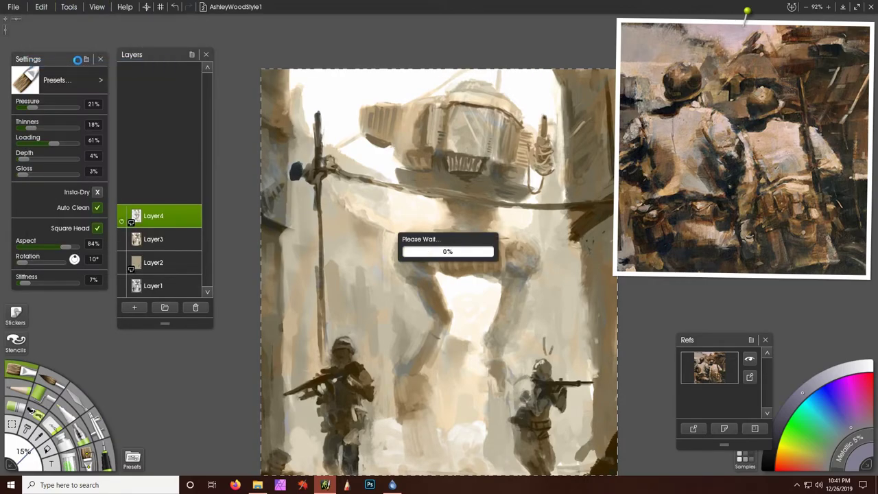
pyautogui.click(41, 7)
pyautogui.click(71, 71)
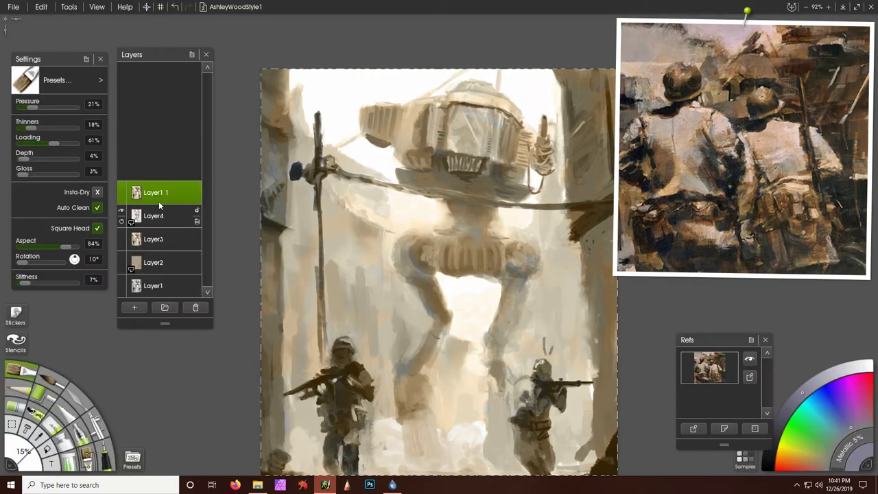
# - Name the pasted layer 'ArtRage Layer' and deselect all around the canvas
pyautogui.doubleClick(165, 193)
pyautogui.write('ArtRage Layer')
pyautogui.press('Return')
pyautogui.rightClick(317, 230)
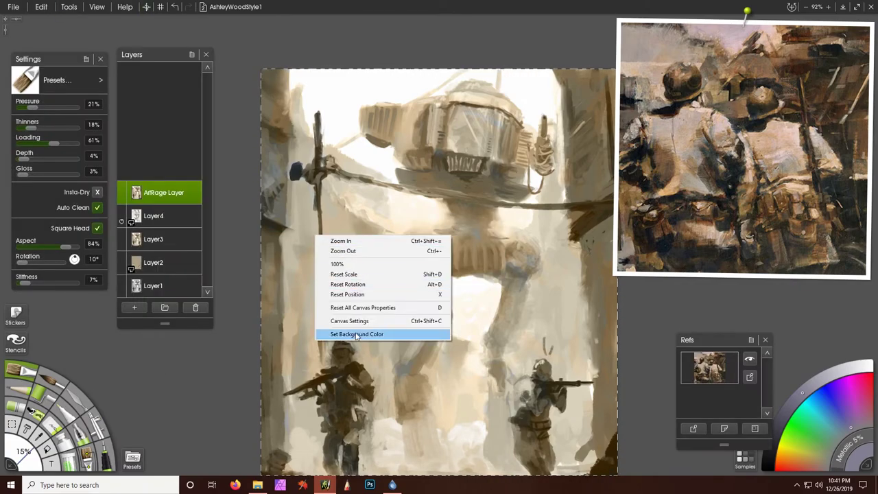
pyautogui.click(370, 335)
pyautogui.click(41, 7)
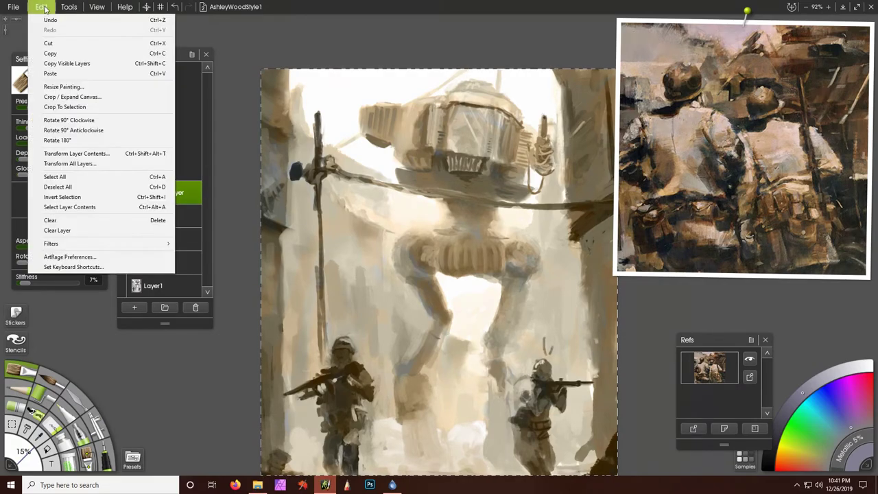
pyautogui.click(87, 183)
# - Pan the canvas and sample browns, beiges and greys from the soldier's body and legs
pyautogui.scroll(-5, 356, 332)
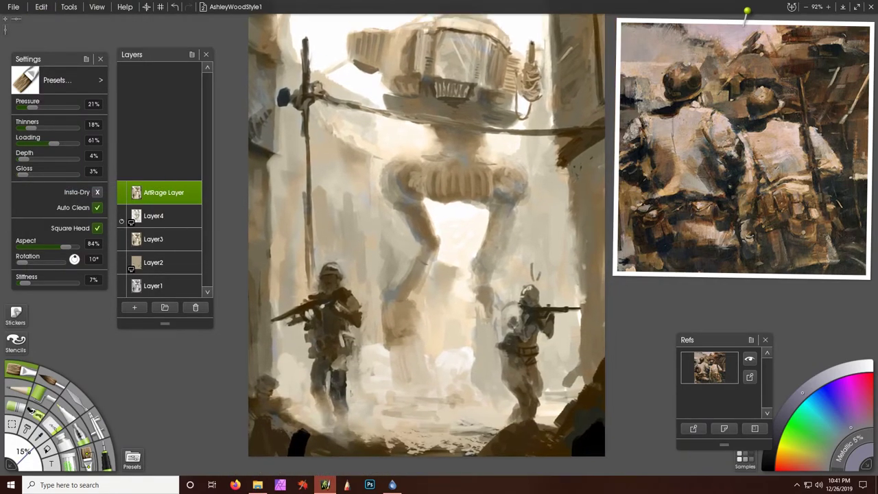
pyautogui.hscroll(-3, 327, 313)
pyautogui.scroll(-1, 327, 312)
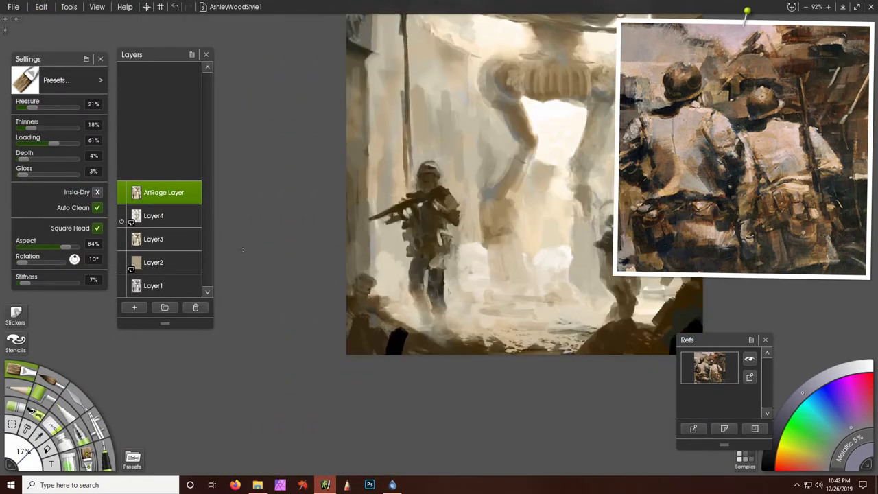
pyautogui.keyDown('alt'); pyautogui.click(442, 196); pyautogui.keyUp('alt')
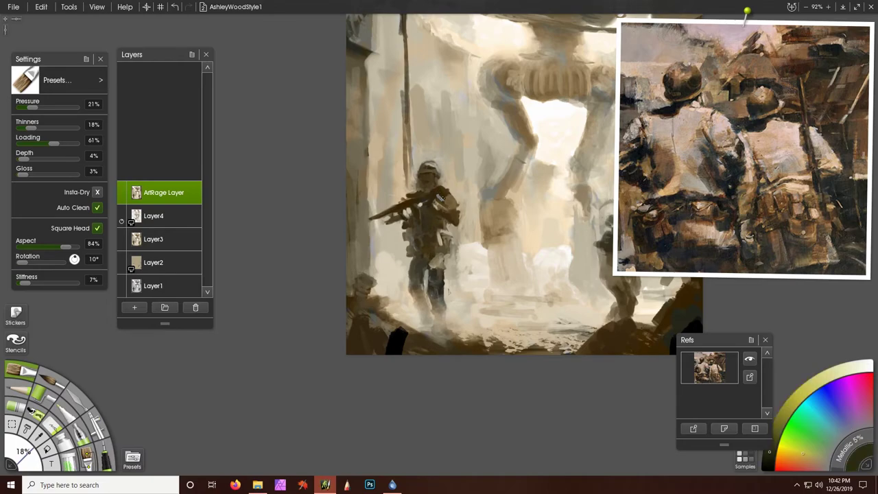
pyautogui.keyDown('alt'); pyautogui.click(426, 221); pyautogui.keyUp('alt')
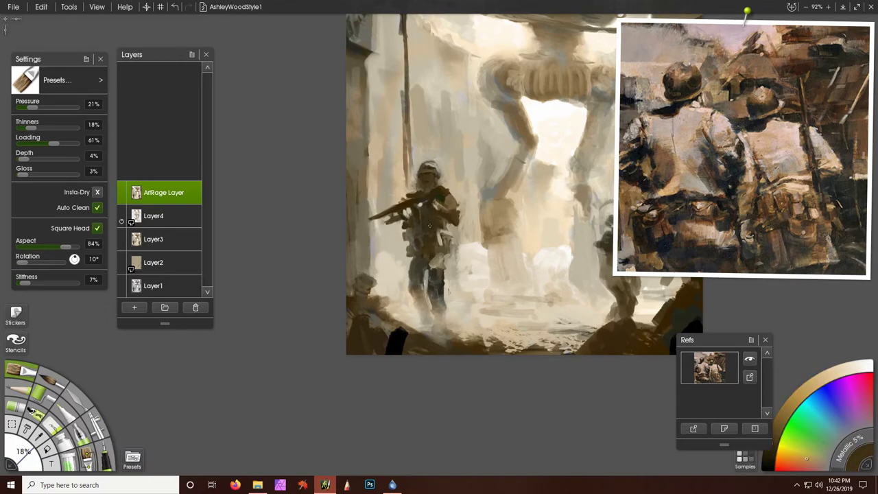
pyautogui.keyDown('alt'); pyautogui.click(436, 231); pyautogui.keyUp('alt')
pyautogui.keyDown('alt'); pyautogui.click(397, 354); pyautogui.keyUp('alt')
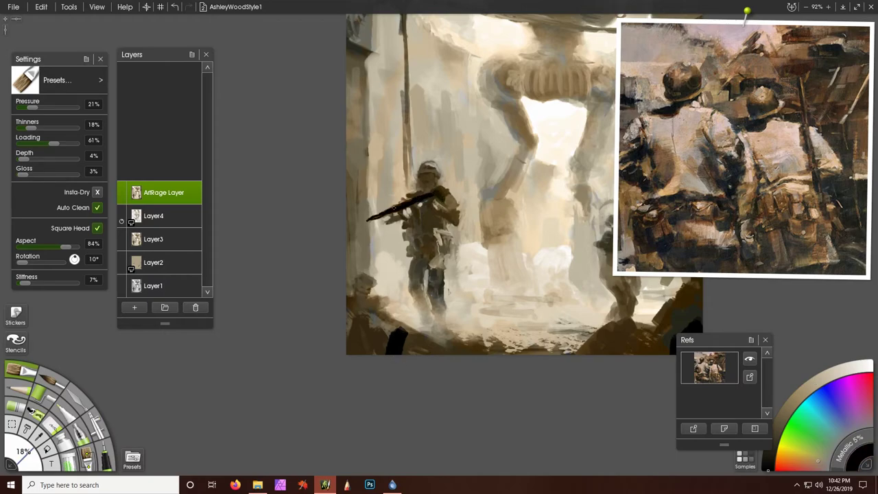
pyautogui.keyDown('alt'); pyautogui.click(416, 230); pyautogui.keyUp('alt')
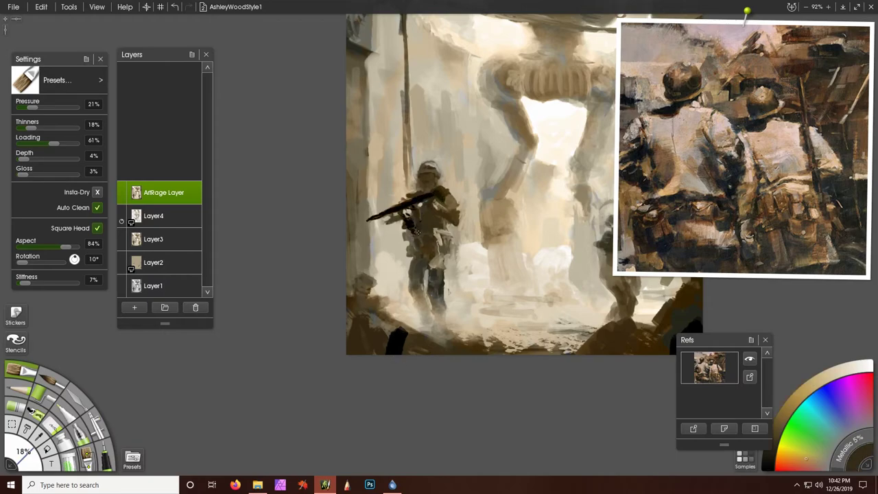
pyautogui.keyDown('alt'); pyautogui.click(420, 265); pyautogui.keyUp('alt')
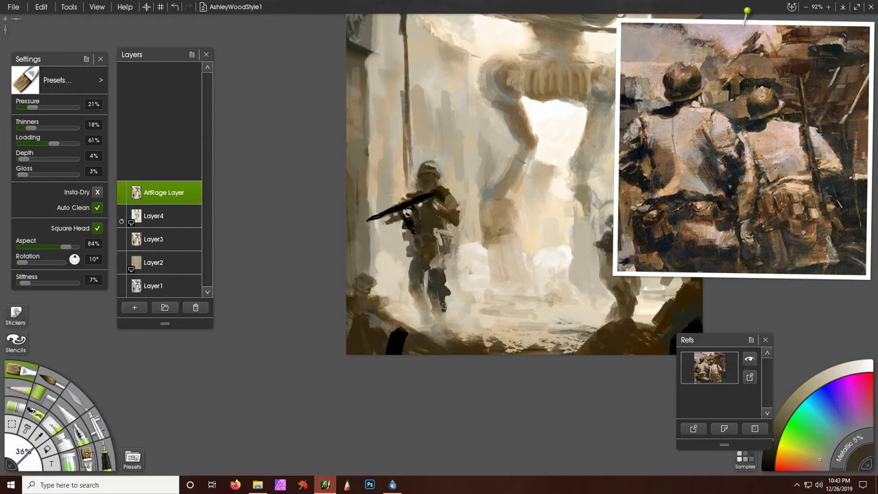
pyautogui.keyDown('alt'); pyautogui.click(442, 307); pyautogui.keyUp('alt')
pyautogui.keyDown('alt'); pyautogui.click(445, 320); pyautogui.keyUp('alt')
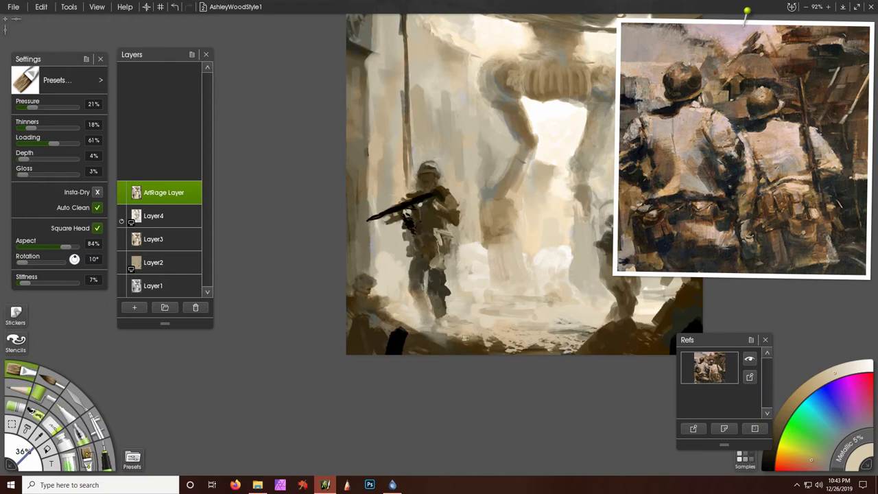
pyautogui.keyDown('alt'); pyautogui.click(418, 302); pyautogui.keyUp('alt')
pyautogui.keyDown('alt'); pyautogui.click(416, 329); pyautogui.keyUp('alt')
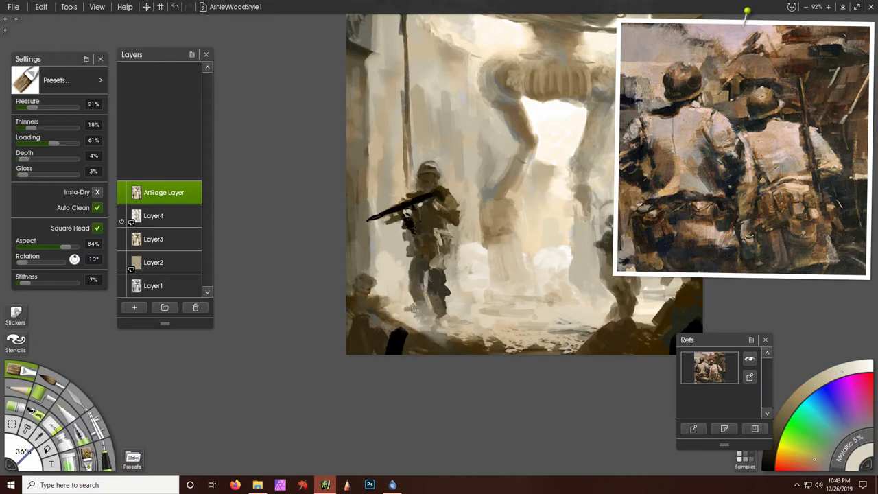
pyautogui.keyDown('alt'); pyautogui.click(409, 310); pyautogui.keyUp('alt')
# - Sample tones from the soldier's torso and helmet, then paint dark brown strokes in the lower-left foreground
pyautogui.keyDown('alt'); pyautogui.click(438, 210); pyautogui.keyUp('alt')
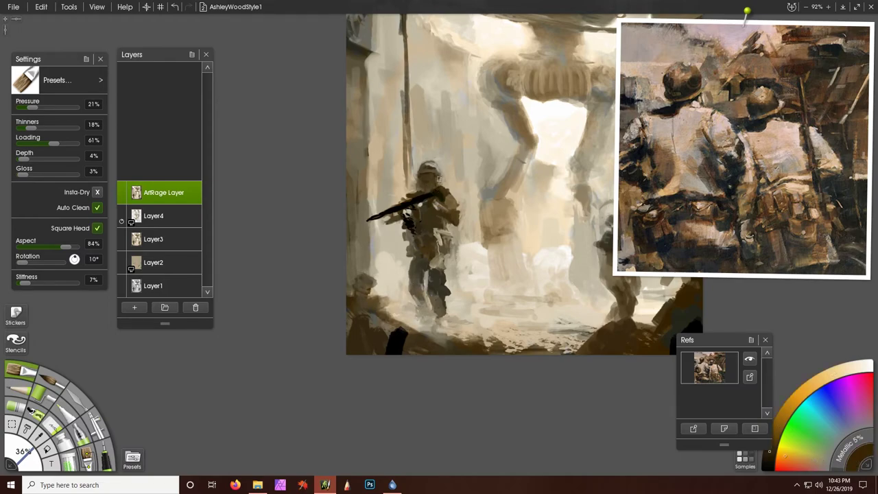
pyautogui.keyDown('alt'); pyautogui.click(433, 172); pyautogui.keyUp('alt')
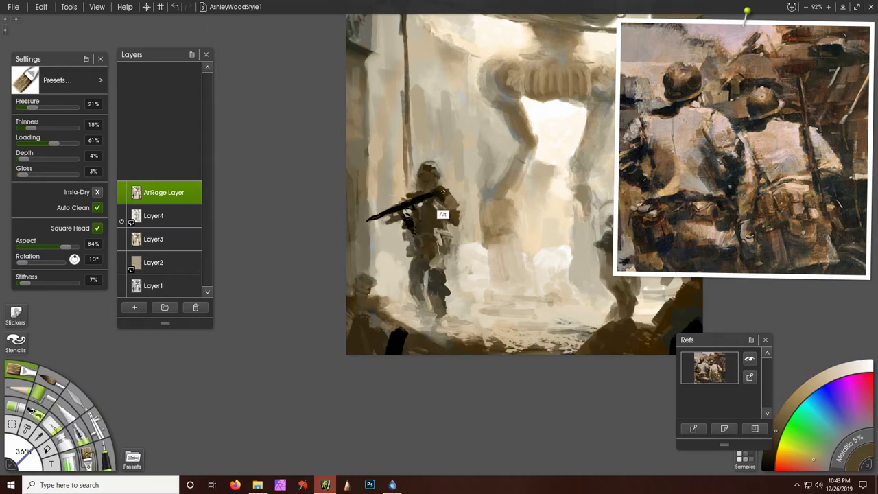
pyautogui.keyDown('alt'); pyautogui.click(440, 213); pyautogui.keyUp('alt')
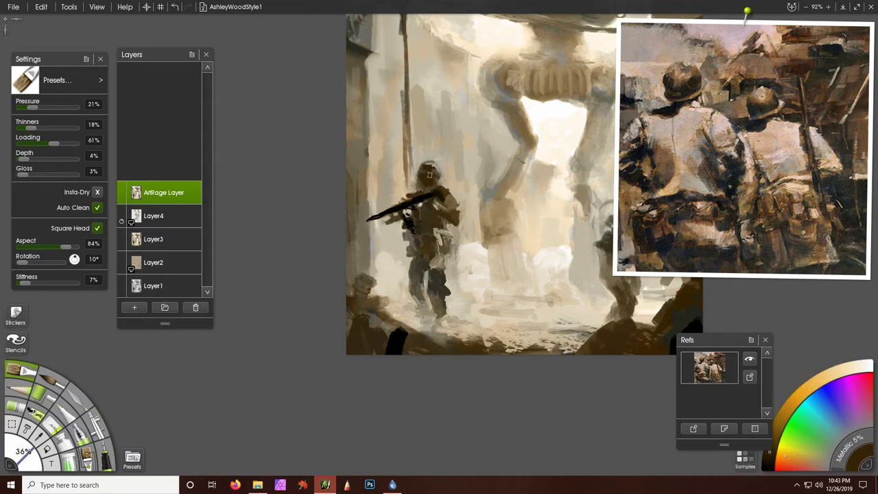
pyautogui.keyDown('alt'); pyautogui.click(423, 174); pyautogui.keyUp('alt')
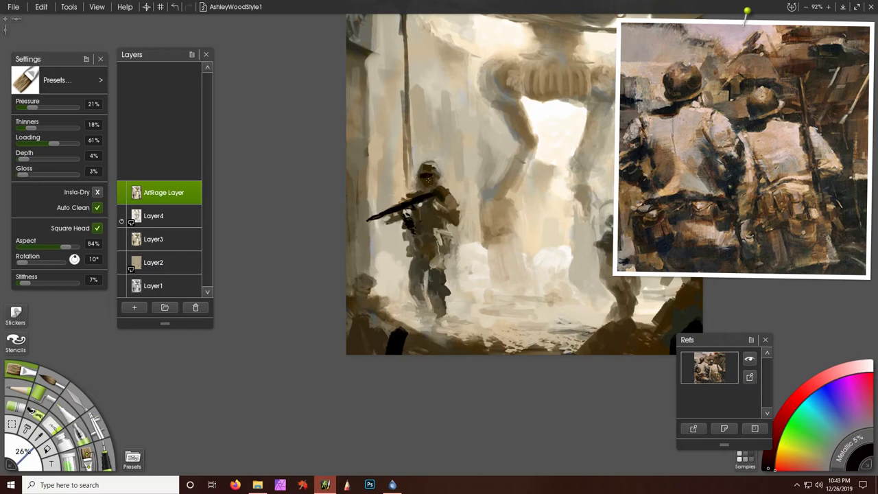
pyautogui.keyDown('alt'); pyautogui.click(422, 174); pyautogui.keyUp('alt')
pyautogui.keyDown('alt'); pyautogui.click(392, 214); pyautogui.keyUp('alt')
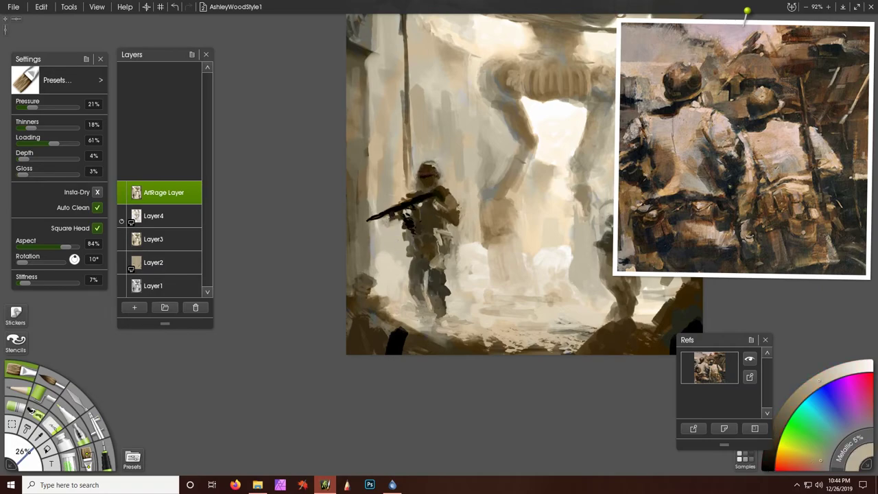
pyautogui.keyDown('alt'); pyautogui.click(454, 199); pyautogui.keyUp('alt')
pyautogui.keyDown('alt'); pyautogui.click(461, 217); pyautogui.keyUp('alt')
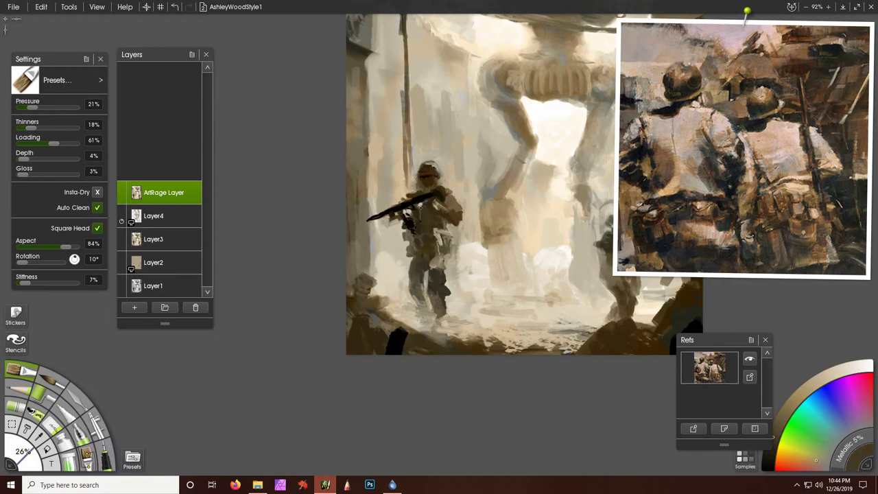
pyautogui.moveTo(373, 294)
pyautogui.mouseDown()
pyautogui.moveTo(382, 299)
pyautogui.moveTo(376, 314)
pyautogui.mouseUp()
pyautogui.moveTo(353, 264)
pyautogui.mouseDown()
pyautogui.moveTo(376, 280)
pyautogui.moveTo(350, 312)
pyautogui.moveTo(386, 335)
pyautogui.moveTo(401, 328)
pyautogui.mouseUp()
pyautogui.keyDown('alt'); pyautogui.click(376, 330); pyautogui.keyUp('alt')
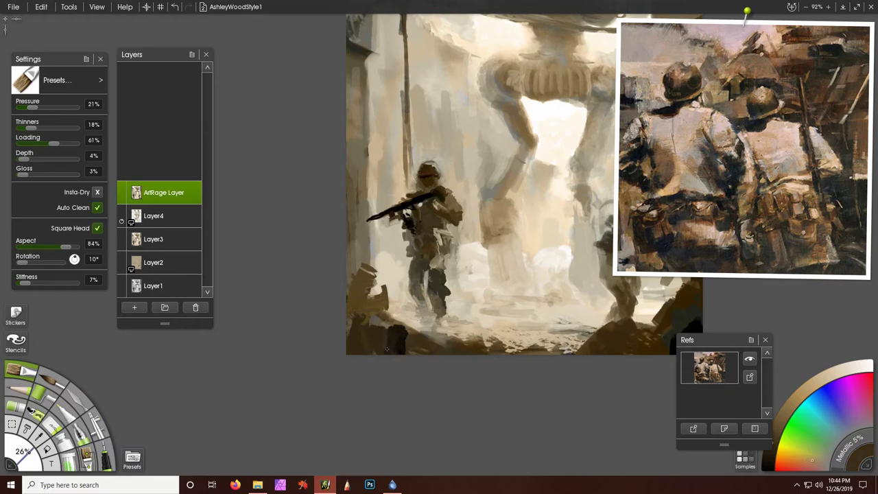
# - Sample further browns and greyish tans from the helmet and nearby painting
pyautogui.keyDown('alt'); pyautogui.click(425, 180); pyautogui.keyUp('alt')
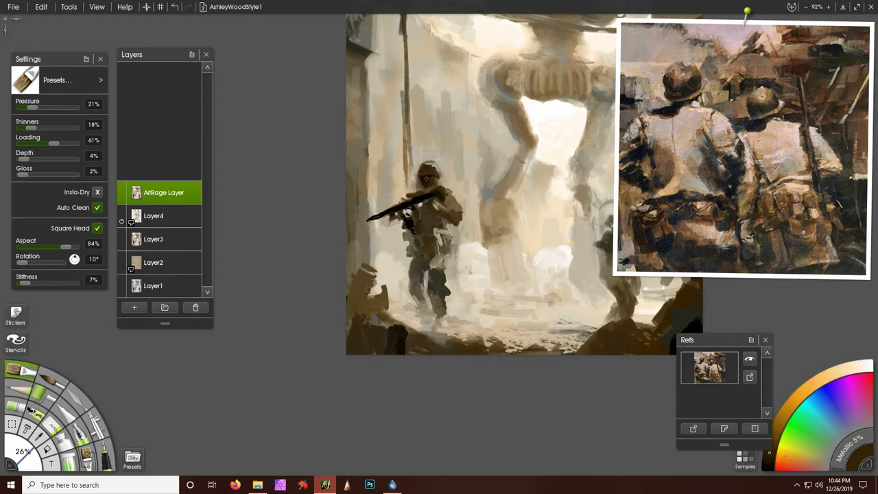
pyautogui.keyDown('alt'); pyautogui.click(426, 195); pyautogui.keyUp('alt')
pyautogui.keyDown('alt'); pyautogui.click(518, 137); pyautogui.keyUp('alt')
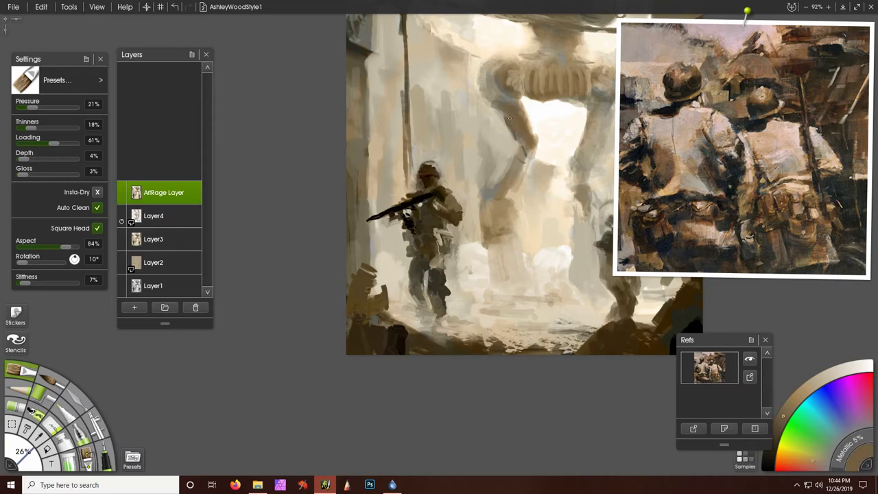
pyautogui.keyDown('alt'); pyautogui.click(522, 142); pyautogui.keyUp('alt')
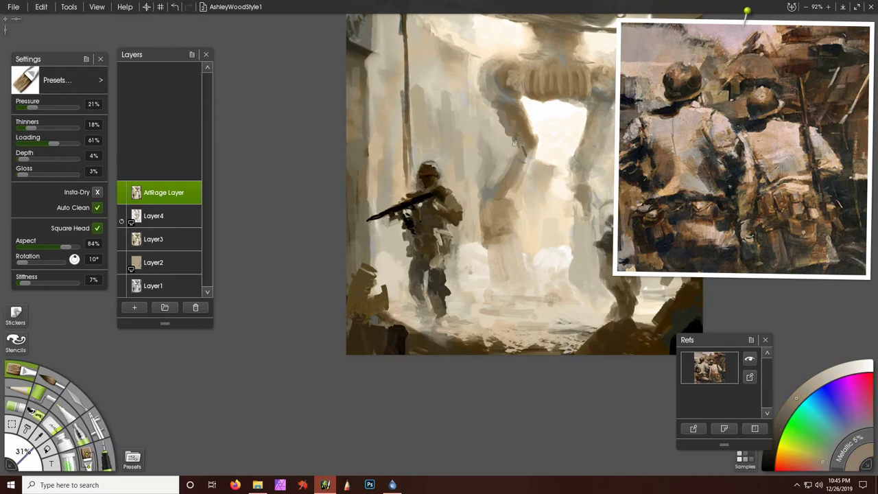
pyautogui.keyDown('alt'); pyautogui.click(518, 135); pyautogui.keyUp('alt')
# - Select the oil brush with the Custome Oil 1 preset
pyautogui.press('r')
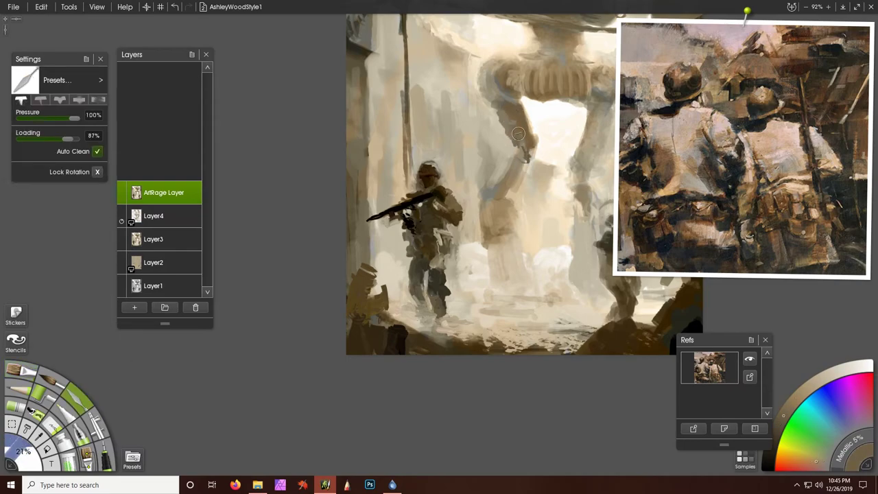
pyautogui.keyDown('alt'); pyautogui.click(449, 137); pyautogui.keyUp('alt')
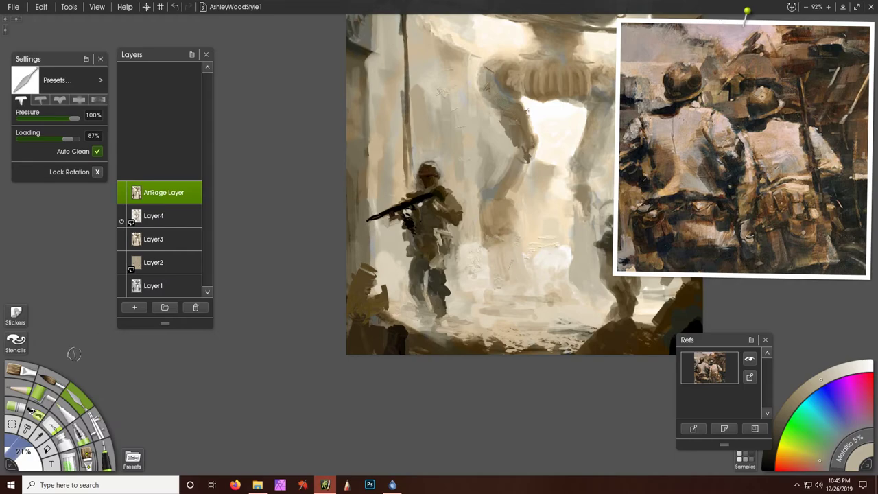
pyautogui.click(26, 371)
pyautogui.click(66, 80)
pyautogui.click(82, 122)
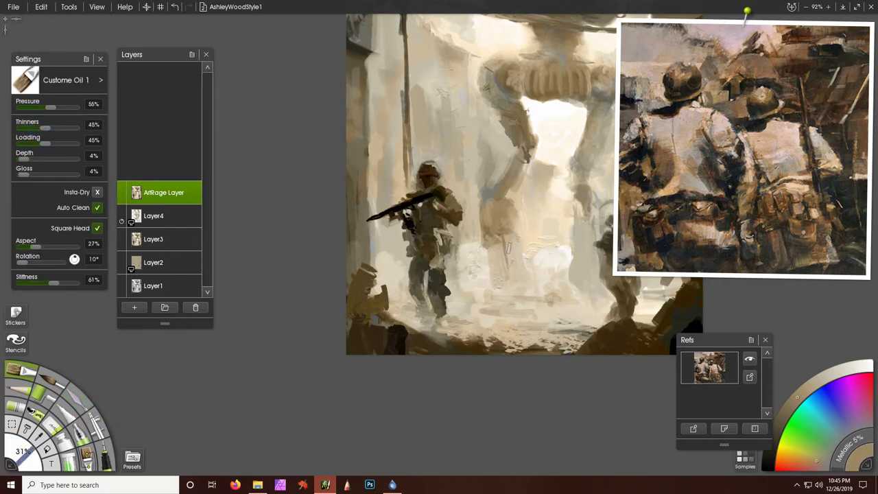
# - Paint a pinkish-brown stroke beside the walker's leg and blend it in with the palette knife
pyautogui.keyDown('alt'); pyautogui.click(519, 251); pyautogui.keyUp('alt')
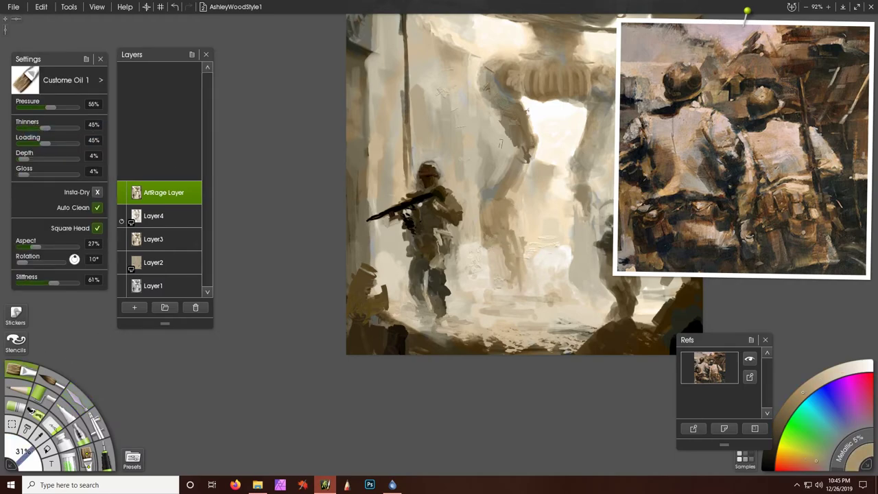
pyautogui.keyDown('alt'); pyautogui.click(565, 86); pyautogui.keyUp('alt')
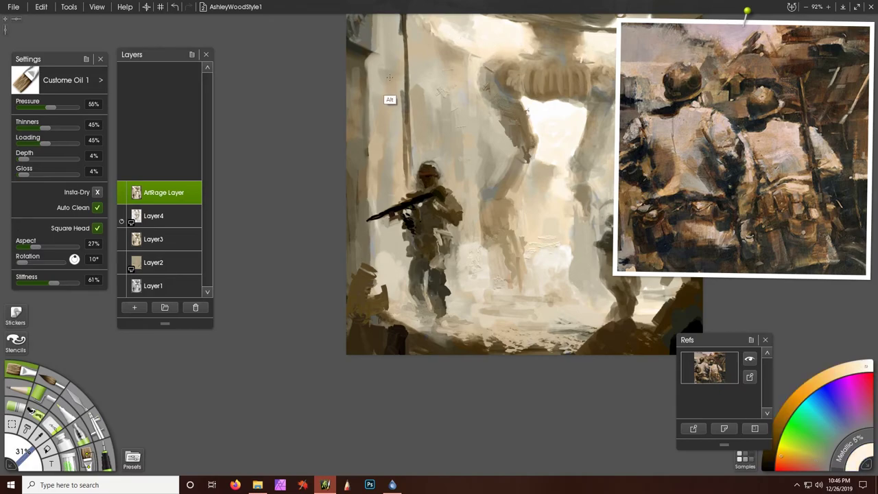
pyautogui.keyDown('alt'); pyautogui.click(377, 102); pyautogui.keyUp('alt')
pyautogui.keyDown('alt'); pyautogui.click(387, 170); pyautogui.keyUp('alt')
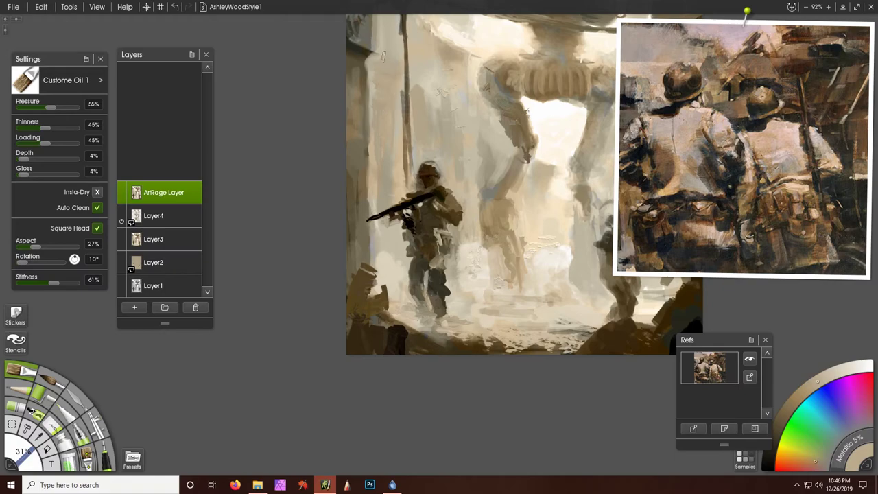
pyautogui.moveTo(548, 157); pyautogui.dragTo(557, 173)
pyautogui.press('k')
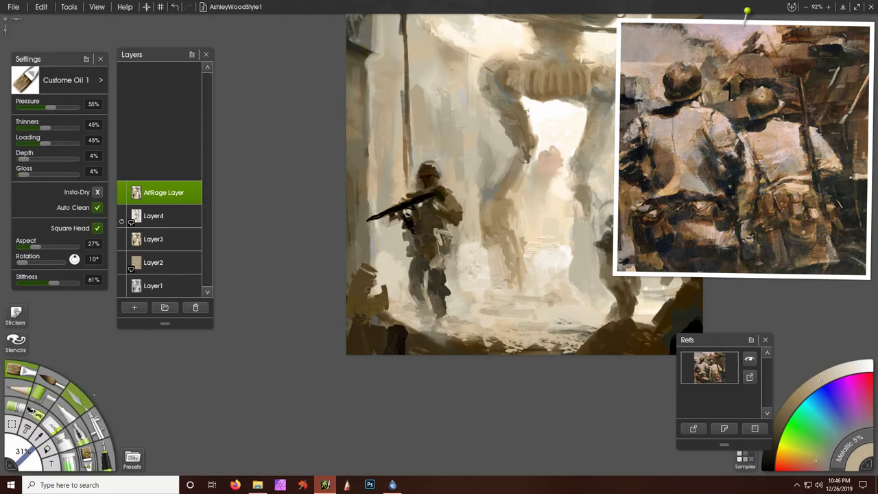
pyautogui.moveTo(551, 149)
pyautogui.mouseDown()
pyautogui.moveTo(542, 164)
pyautogui.moveTo(553, 209)
pyautogui.mouseUp()
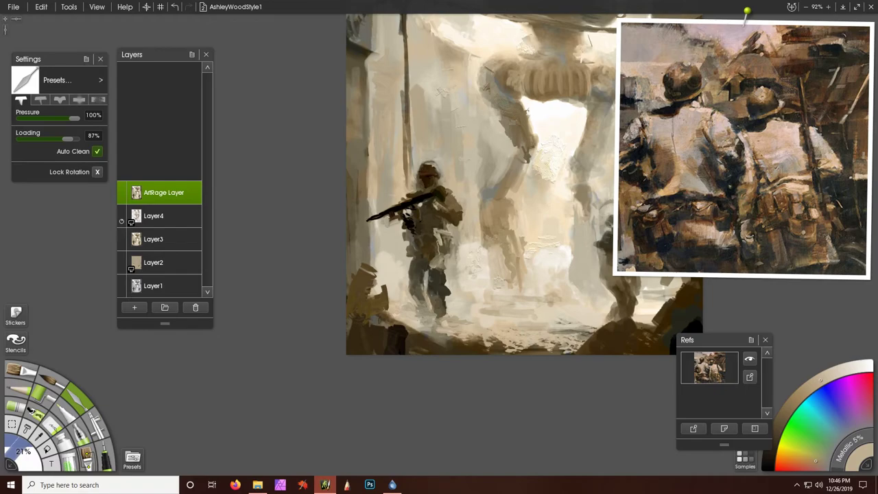
# - Paint brown and light strokes along the walker's arm, shoulder and head
pyautogui.keyDown('alt'); pyautogui.click(588, 44); pyautogui.keyUp('alt')
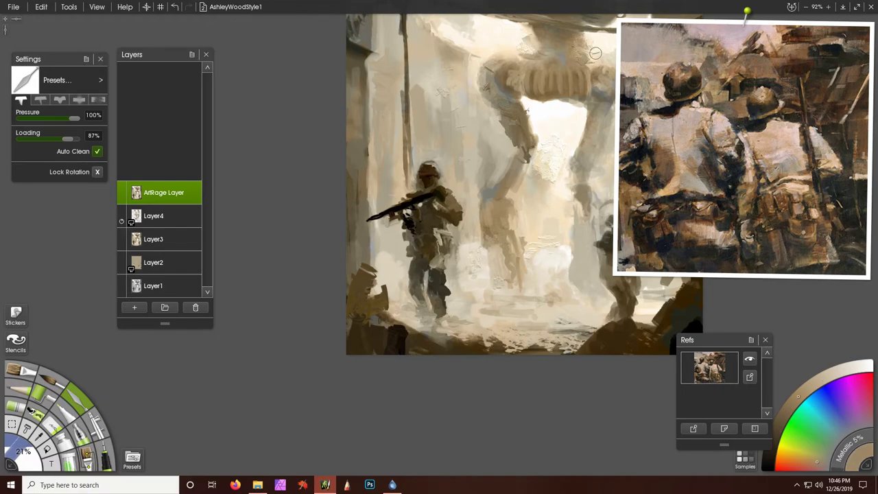
pyautogui.scroll(5, 690, 304)
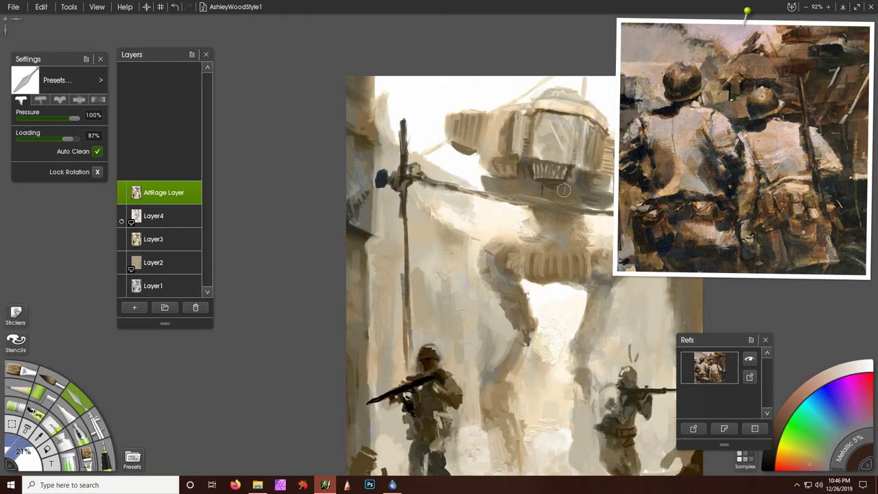
pyautogui.press('o')
pyautogui.moveTo(529, 182)
pyautogui.mouseDown()
pyautogui.moveTo(584, 203)
pyautogui.moveTo(554, 162)
pyautogui.mouseUp()
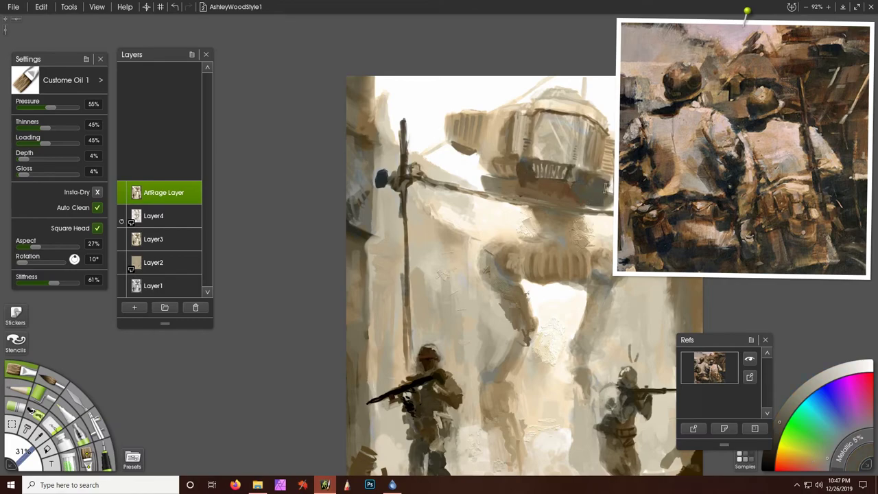
pyautogui.hotkey('ctrl', 'shift', 'r')
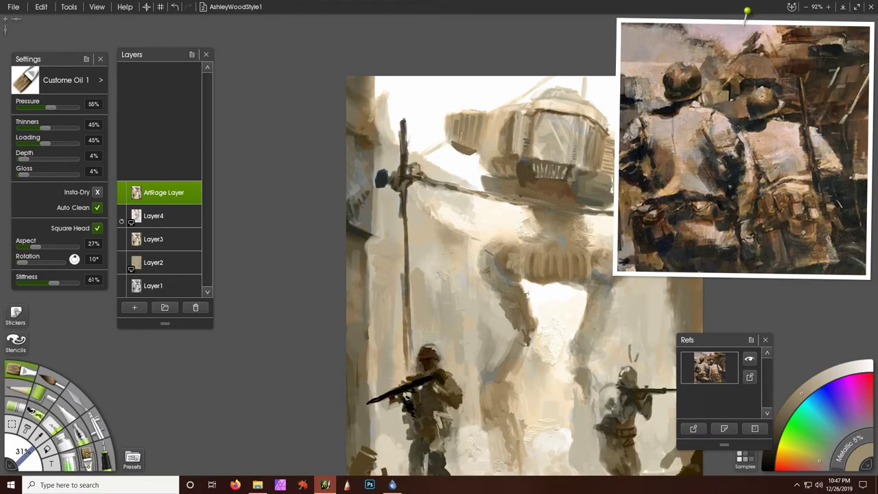
pyautogui.hotkey('ctrl', 'shift', 'r')
pyautogui.moveTo(452, 145); pyautogui.dragTo(484, 168)
pyautogui.keyDown('alt'); pyautogui.click(486, 159); pyautogui.keyUp('alt')
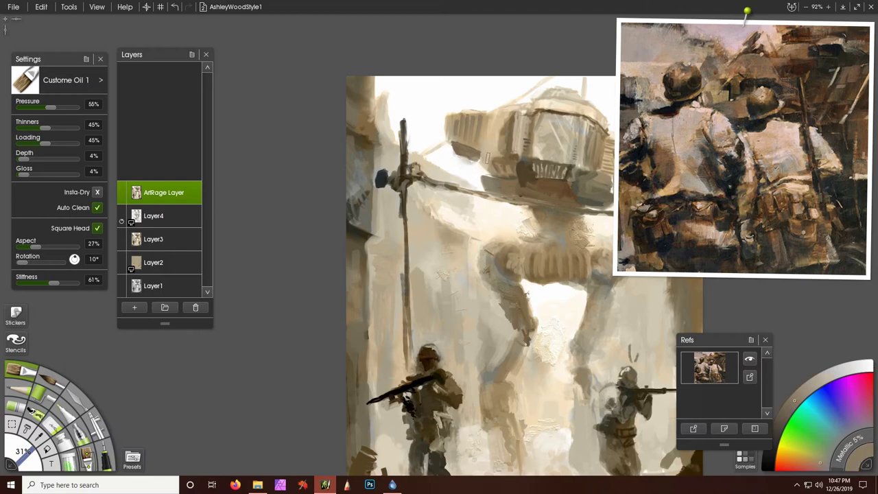
pyautogui.moveTo(456, 113); pyautogui.dragTo(485, 120)
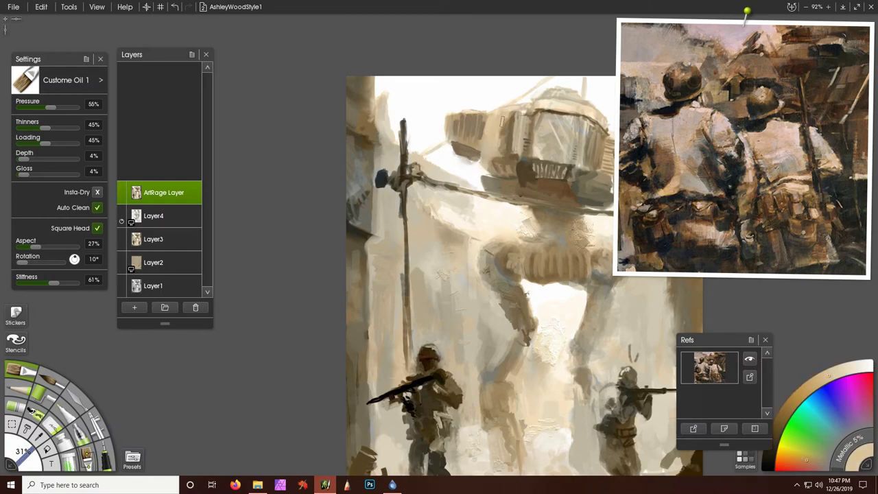
pyautogui.moveTo(502, 121); pyautogui.dragTo(501, 155)
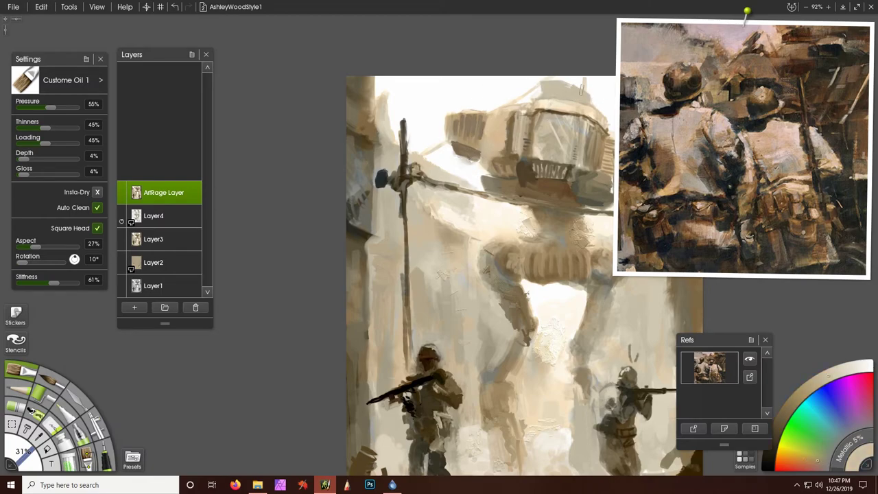
# - Paint light and faint darker strokes over the walker's body and lower leg
pyautogui.keyDown('alt'); pyautogui.click(612, 115); pyautogui.keyUp('alt')
pyautogui.keyDown('alt'); pyautogui.click(527, 115); pyautogui.keyUp('alt')
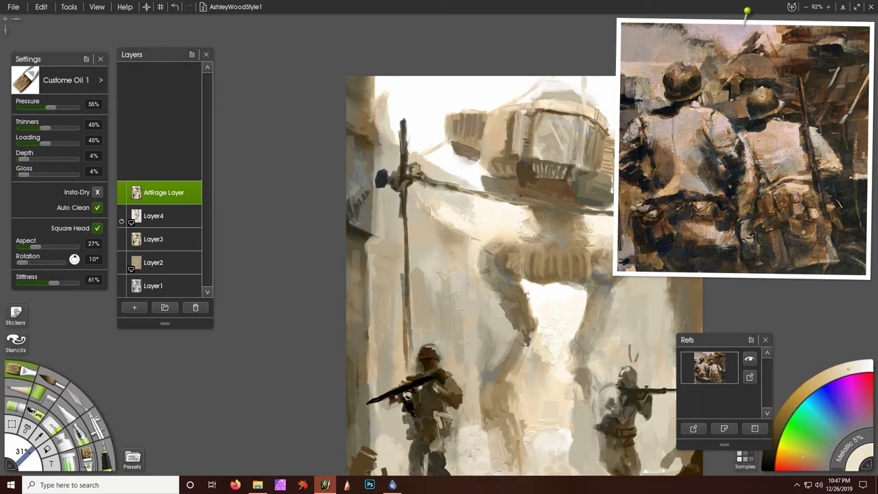
pyautogui.keyDown('alt'); pyautogui.click(600, 110); pyautogui.keyUp('alt')
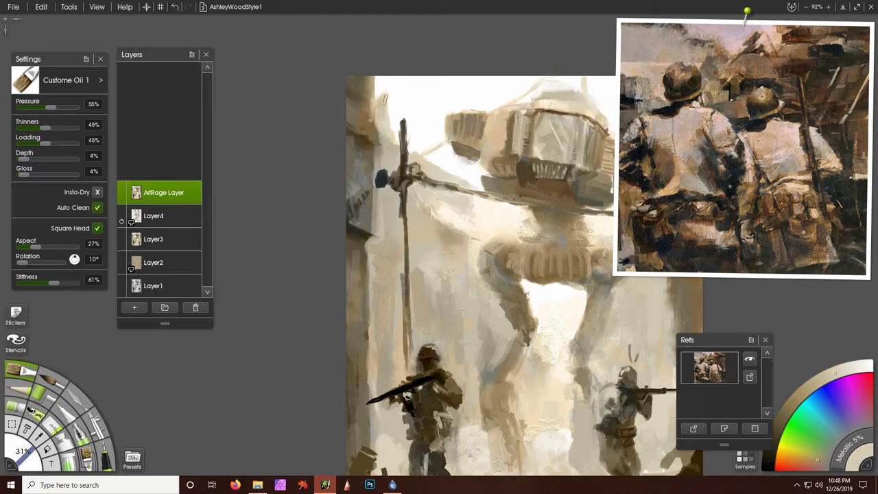
pyautogui.moveTo(385, 100); pyautogui.dragTo(391, 80)
pyautogui.keyDown('alt'); pyautogui.click(473, 237); pyautogui.keyUp('alt')
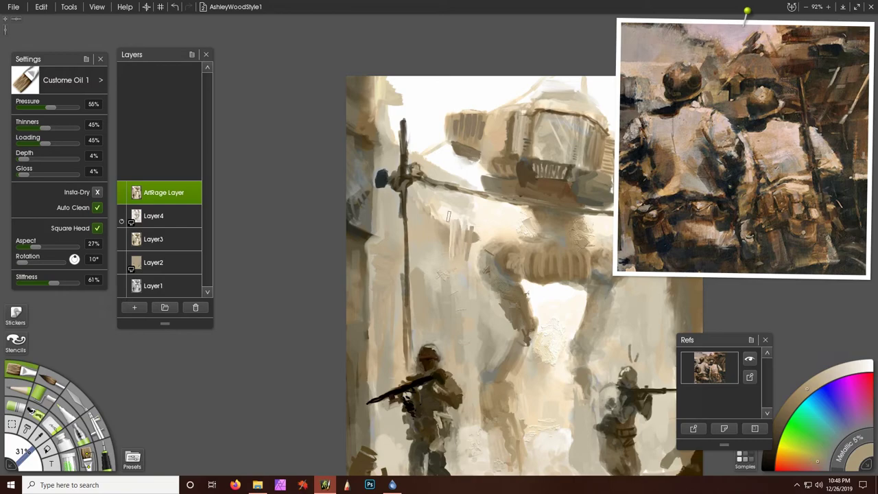
pyautogui.moveTo(456, 212)
pyautogui.mouseDown()
pyautogui.moveTo(460, 254)
pyautogui.moveTo(439, 226)
pyautogui.moveTo(481, 316)
pyautogui.moveTo(465, 331)
pyautogui.mouseUp()
pyautogui.keyDown('alt'); pyautogui.click(461, 240); pyautogui.keyUp('alt')
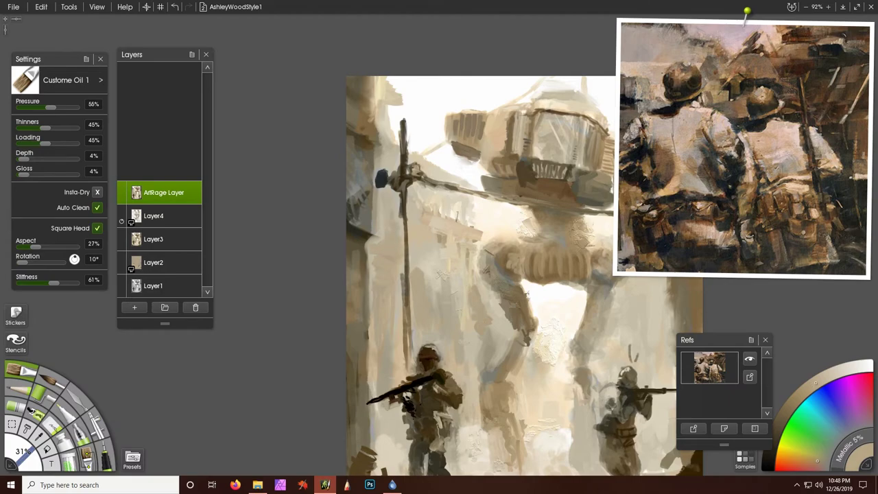
pyautogui.moveTo(458, 216); pyautogui.dragTo(410, 209)
pyautogui.keyDown('alt'); pyautogui.click(433, 302); pyautogui.keyUp('alt')
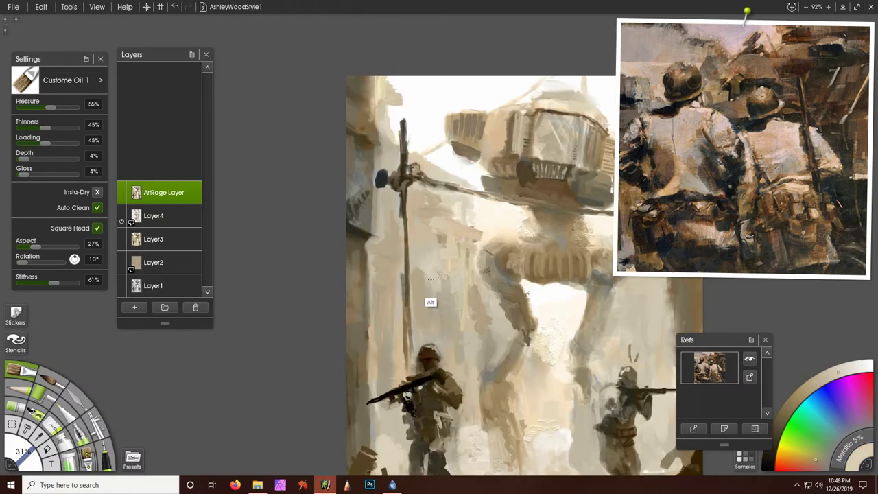
pyautogui.moveTo(429, 301); pyautogui.dragTo(443, 328)
# - Darken the right soldier's leg and feet, add lower-right strokes, and move the reference card left
pyautogui.keyDown('alt'); pyautogui.click(490, 251); pyautogui.keyUp('alt')
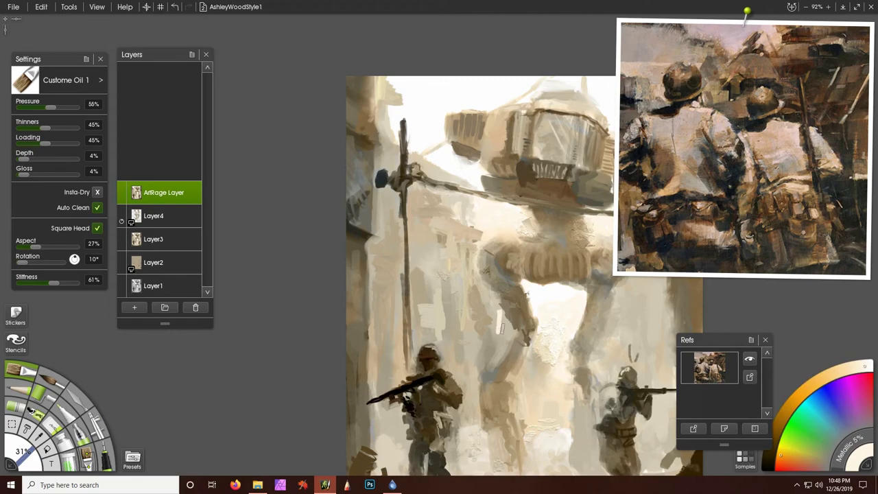
pyautogui.keyDown('alt'); pyautogui.click(521, 331); pyautogui.keyUp('alt')
pyautogui.moveTo(521, 331)
pyautogui.mouseDown()
pyautogui.moveTo(504, 364)
pyautogui.moveTo(504, 415)
pyautogui.moveTo(491, 376)
pyautogui.mouseUp()
pyautogui.keyDown('alt'); pyautogui.click(499, 388); pyautogui.keyUp('alt')
pyautogui.keyDown('alt'); pyautogui.click(487, 401); pyautogui.keyUp('alt')
pyautogui.keyDown('alt'); pyautogui.click(498, 371); pyautogui.keyUp('alt')
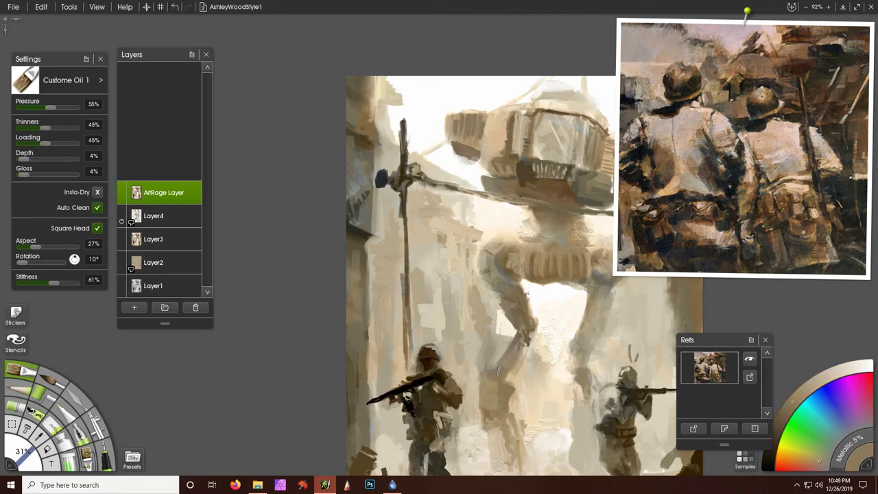
pyautogui.keyDown('alt'); pyautogui.click(600, 355); pyautogui.keyUp('alt')
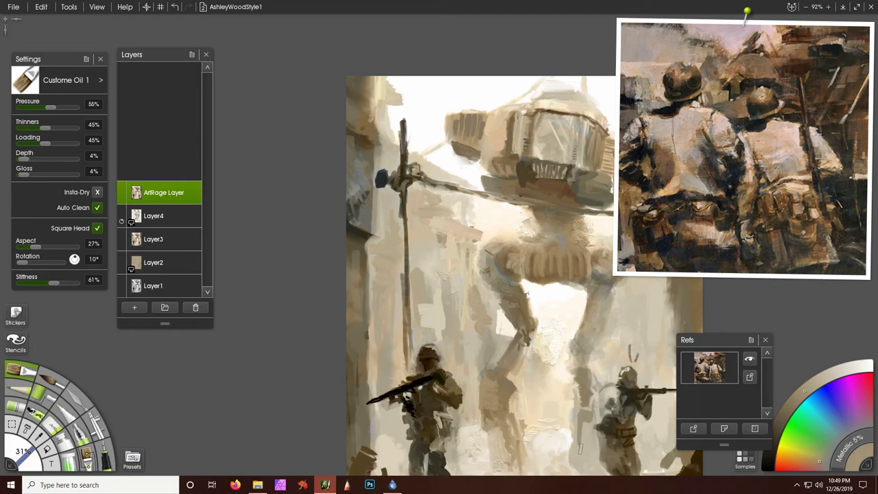
pyautogui.moveTo(585, 412); pyautogui.dragTo(588, 466)
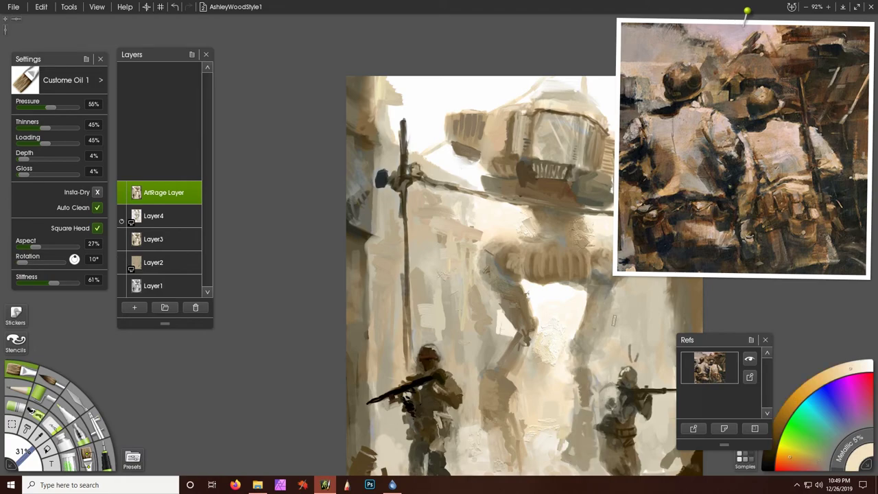
pyautogui.moveTo(741, 137); pyautogui.dragTo(182, 164)
pyautogui.moveTo(185, 175)
pyautogui.click(202, 93)
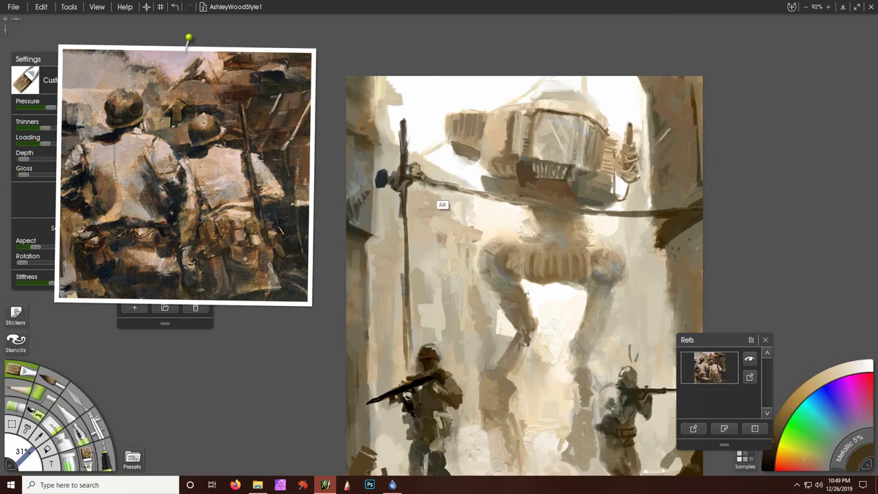
# - Reduce the brush to 21% and paint lighter grey strokes along the overhead cable
pyautogui.keyDown('alt'); pyautogui.click(444, 206); pyautogui.keyUp('alt')
pyautogui.press('[')
pyautogui.moveTo(493, 194); pyautogui.dragTo(676, 218)
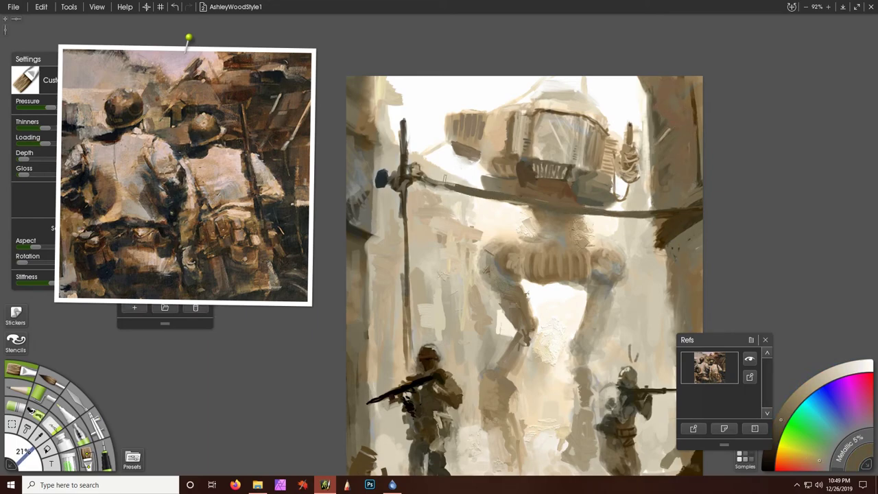
pyautogui.keyDown('alt'); pyautogui.click(445, 178); pyautogui.keyUp('alt')
pyautogui.moveTo(427, 176); pyautogui.dragTo(662, 223)
pyautogui.keyDown('alt'); pyautogui.click(464, 210); pyautogui.keyUp('alt')
pyautogui.keyDown('alt'); pyautogui.click(626, 236); pyautogui.keyUp('alt')
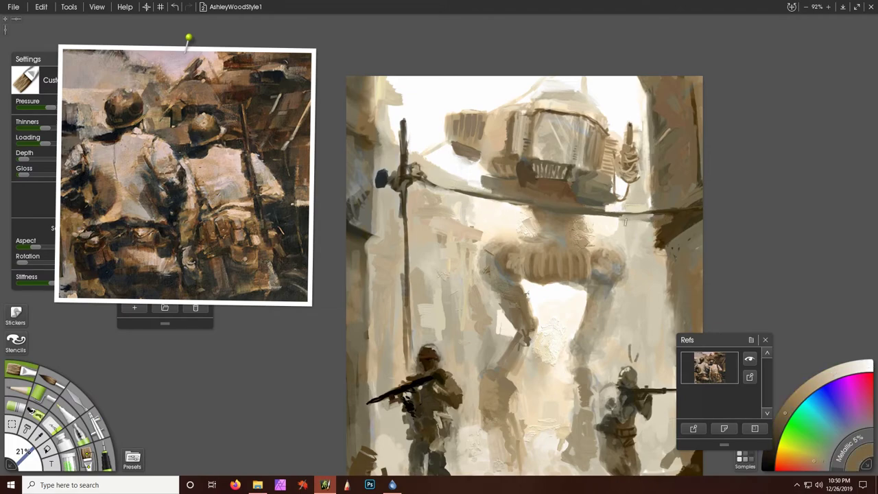
pyautogui.keyDown('alt'); pyautogui.click(634, 255); pyautogui.keyUp('alt')
pyautogui.moveTo(621, 221); pyautogui.dragTo(669, 213)
# - Brighten a spot on the right soldier and add a short dark stroke on the right wall
pyautogui.keyDown('alt'); pyautogui.click(611, 120); pyautogui.keyUp('alt')
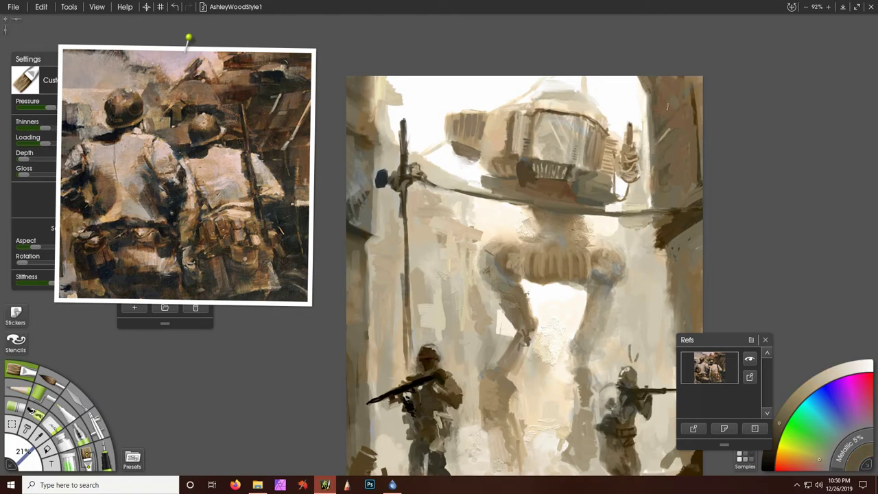
pyautogui.keyDown('alt'); pyautogui.click(603, 412); pyautogui.keyUp('alt')
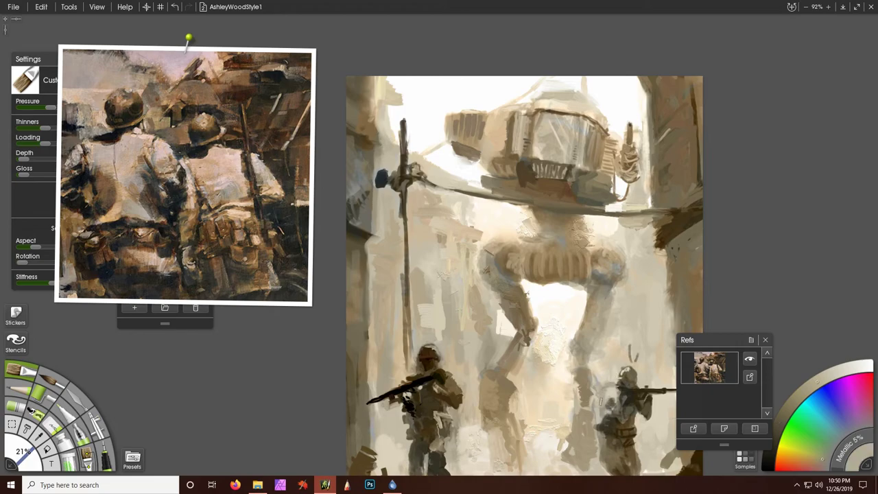
pyautogui.keyDown('alt'); pyautogui.click(609, 441); pyautogui.keyUp('alt')
pyautogui.keyDown('alt'); pyautogui.click(614, 391); pyautogui.keyUp('alt')
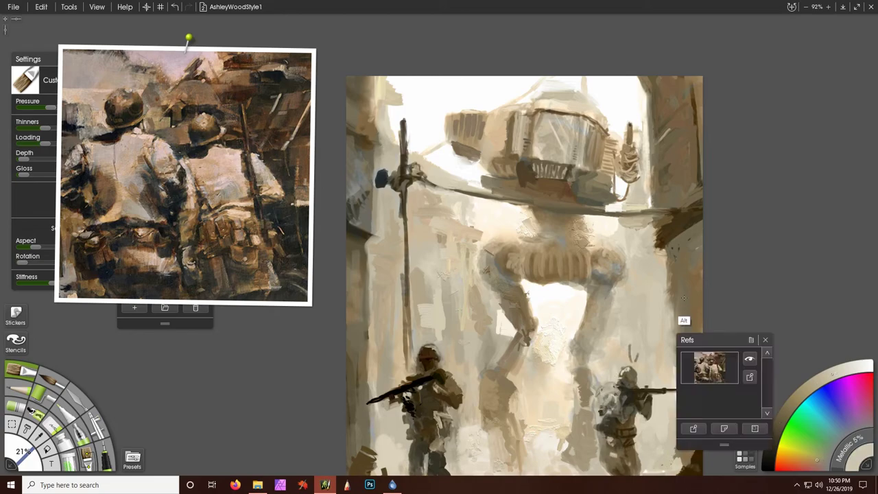
pyautogui.moveTo(658, 324); pyautogui.dragTo(680, 308)
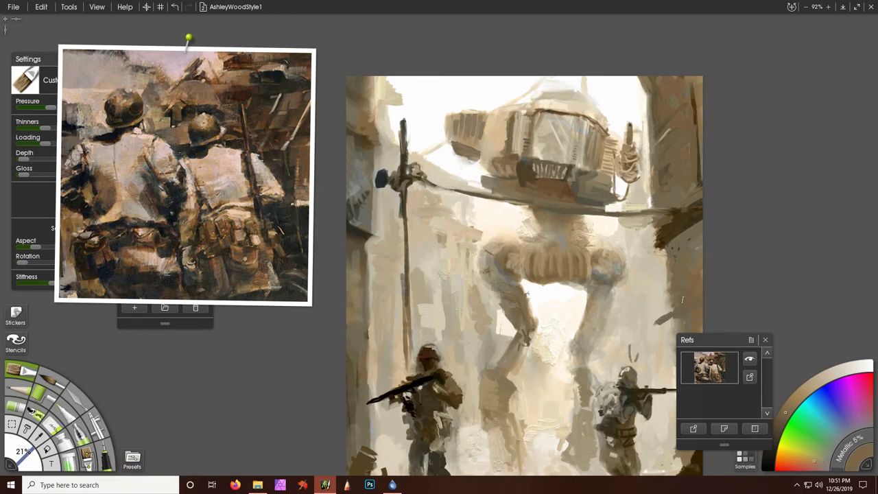
# - Switch to the paint roller and paint a pale vertical stroke left of the pole
pyautogui.press('r')
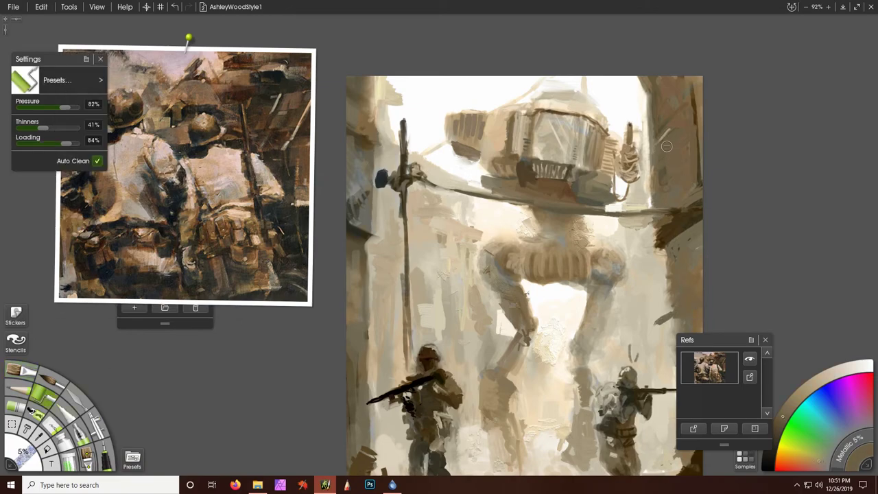
pyautogui.keyDown('alt'); pyautogui.click(466, 352); pyautogui.keyUp('alt')
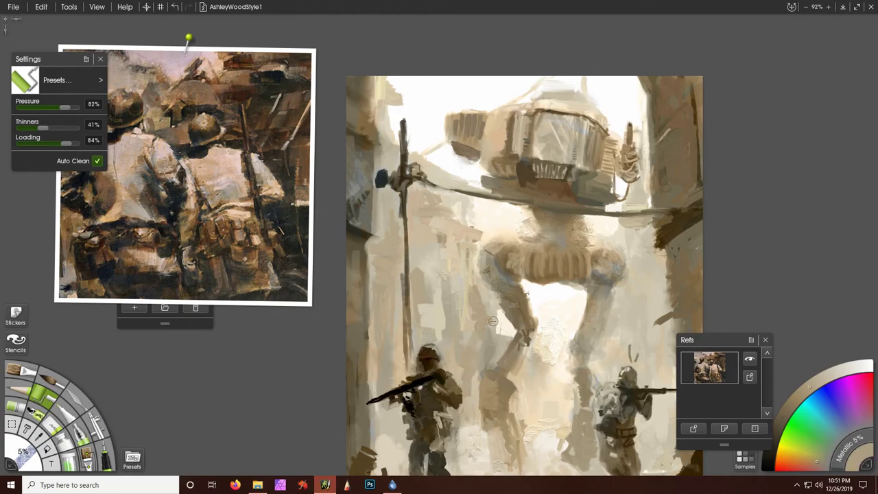
pyautogui.keyDown('alt'); pyautogui.click(381, 156); pyautogui.keyUp('alt')
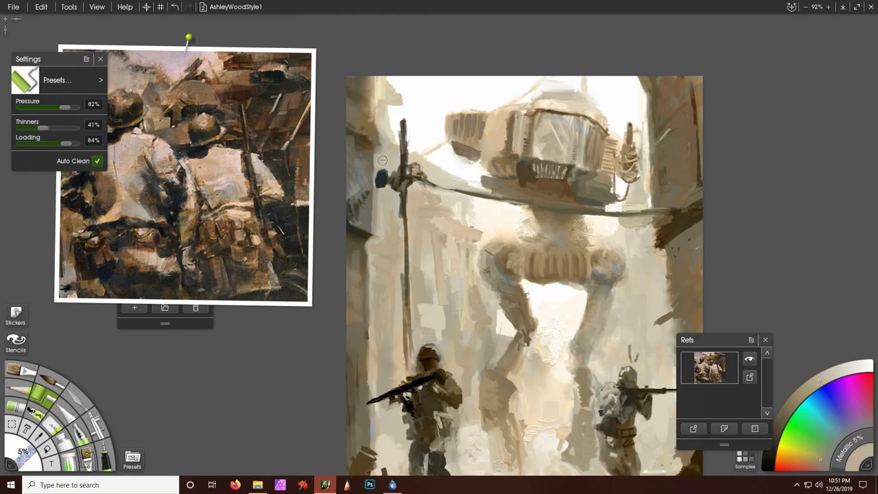
pyautogui.moveTo(379, 193); pyautogui.dragTo(379, 241)
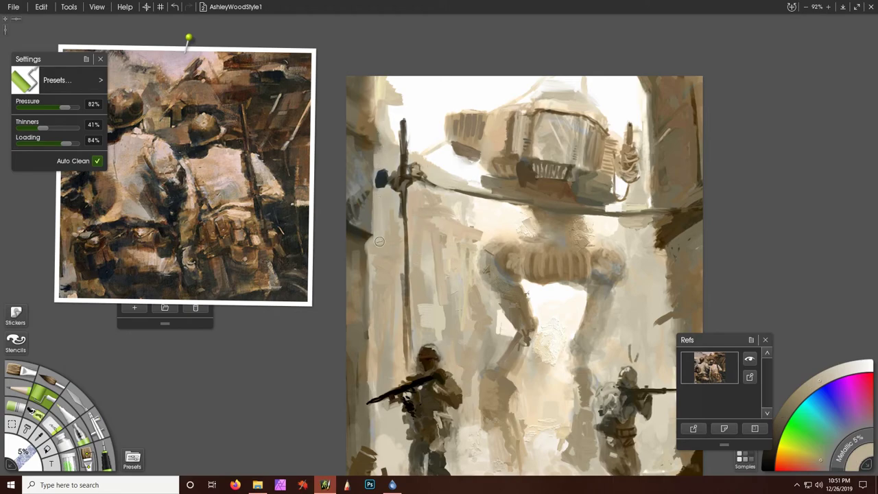
# - Sample a pale sky tone, stroke at the right, pan to the bottom, and sample several browns
pyautogui.keyDown('alt'); pyautogui.click(638, 89); pyautogui.keyUp('alt')
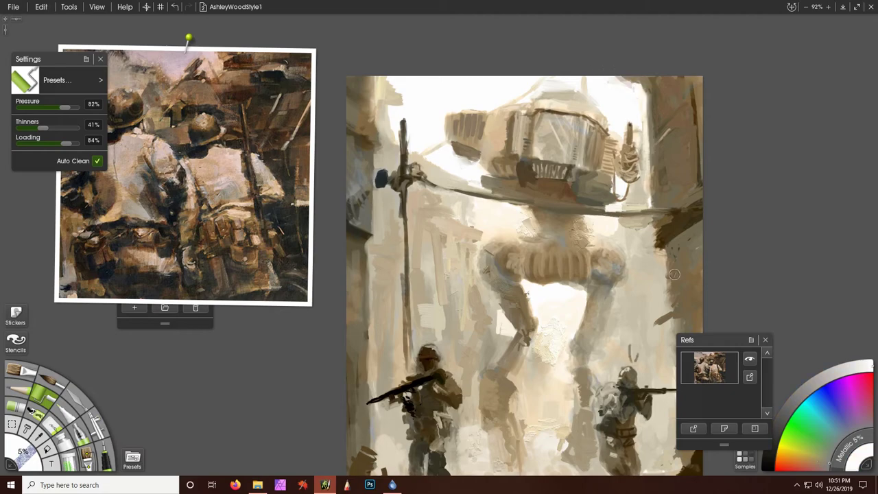
pyautogui.moveTo(717, 340); pyautogui.dragTo(781, 231)
pyautogui.scroll(-3, 690, 269)
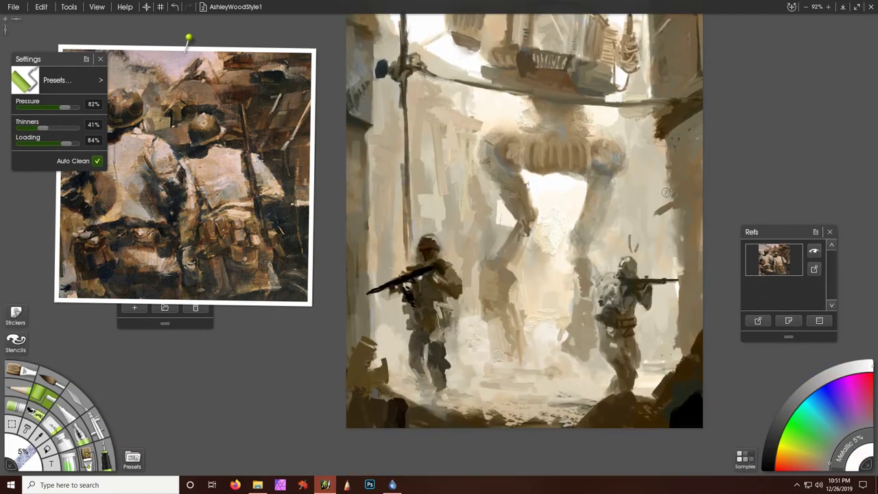
pyautogui.keyDown('alt'); pyautogui.click(683, 223); pyautogui.keyUp('alt')
pyautogui.keyDown('alt'); pyautogui.click(674, 251); pyautogui.keyUp('alt')
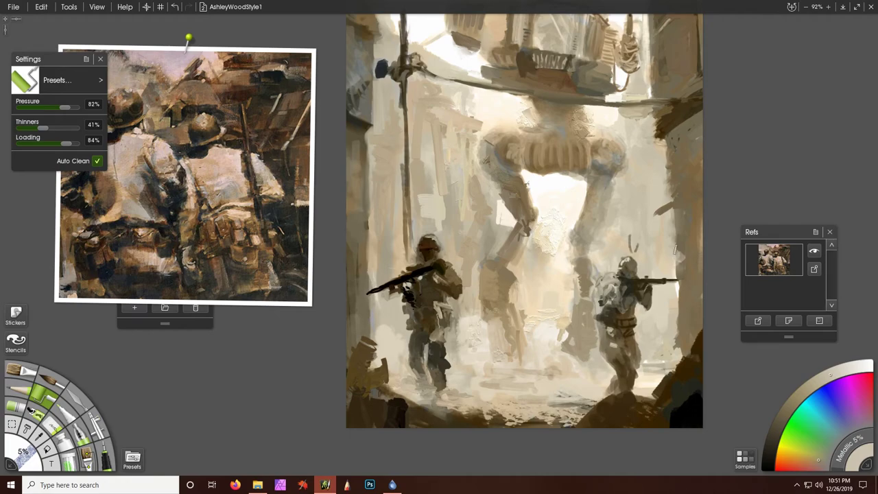
pyautogui.keyDown('alt'); pyautogui.click(675, 213); pyautogui.keyUp('alt')
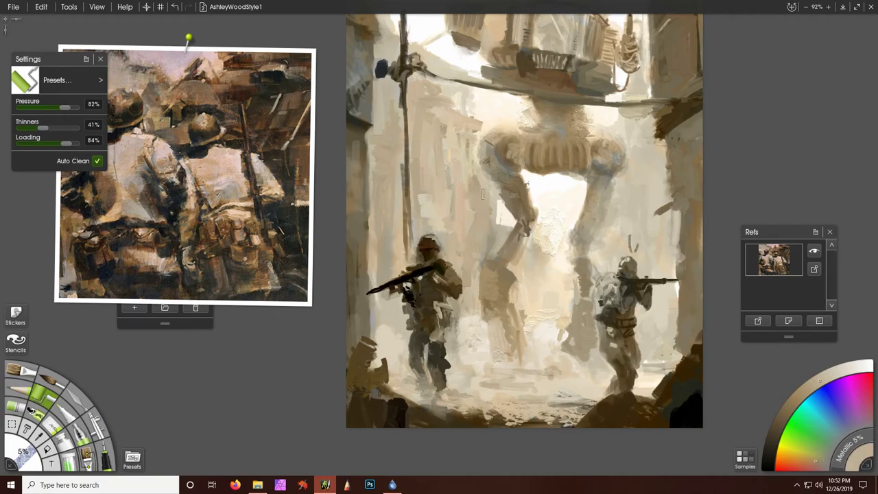
pyautogui.keyDown('alt'); pyautogui.click(658, 130); pyautogui.keyUp('alt')
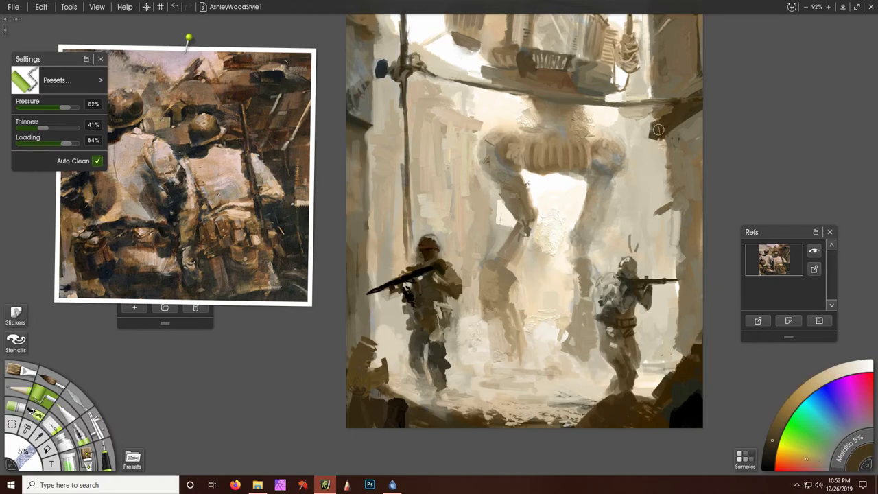
# - With the Wes Speckle 1 preset, speckle the walker's left leg, the lower-right rocks and the right alley wall
pyautogui.press('k')
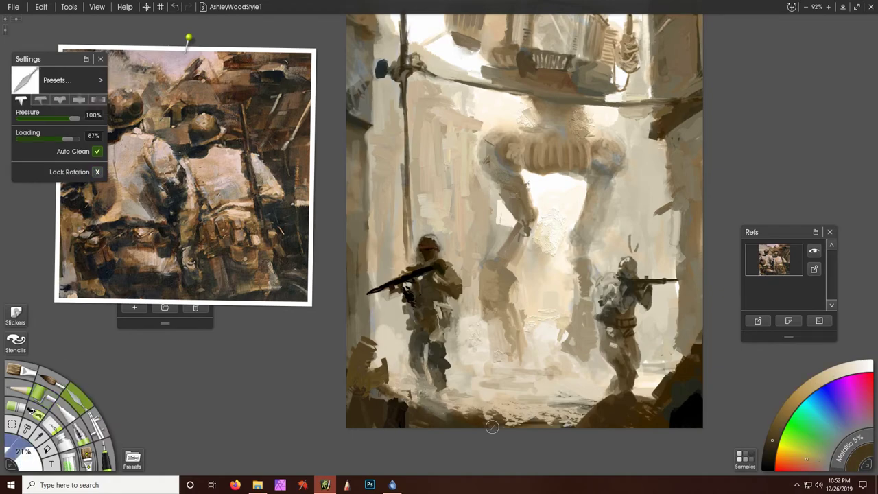
pyautogui.click(103, 81)
pyautogui.click(62, 249)
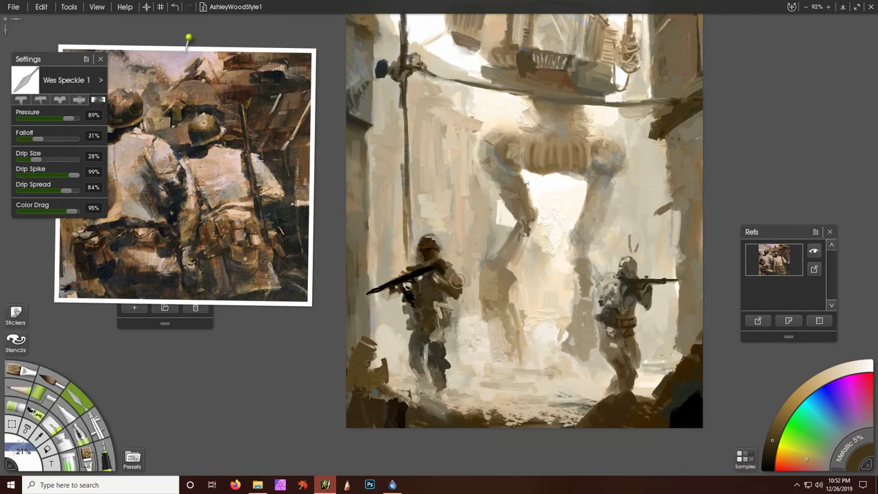
pyautogui.moveTo(521, 210)
pyautogui.mouseDown()
pyautogui.moveTo(527, 163)
pyautogui.moveTo(523, 206)
pyautogui.mouseUp()
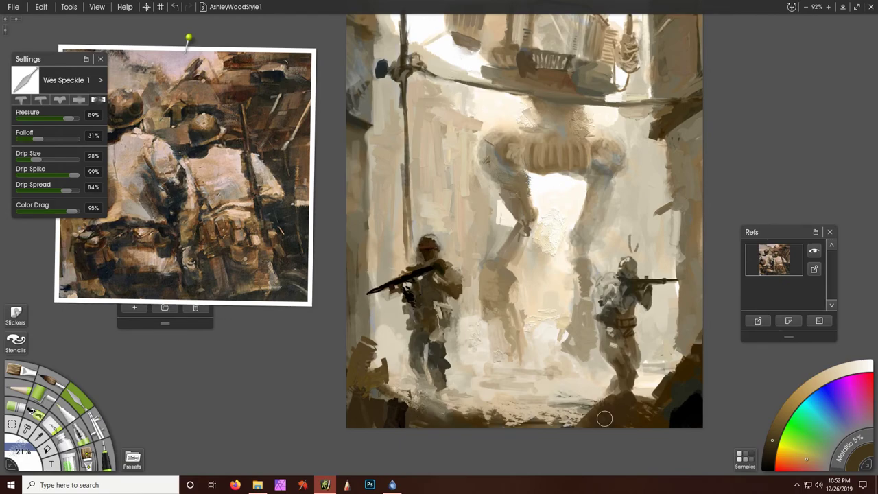
pyautogui.moveTo(666, 390); pyautogui.dragTo(652, 376)
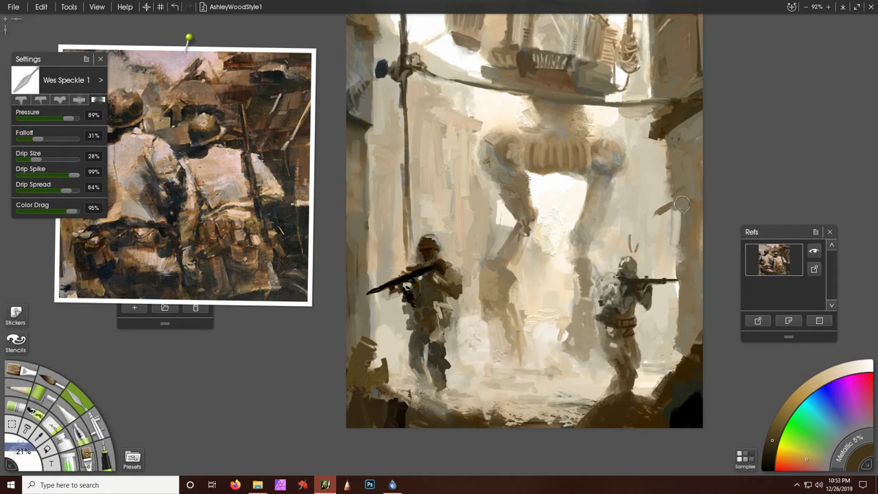
pyautogui.moveTo(665, 145); pyautogui.dragTo(646, 7)
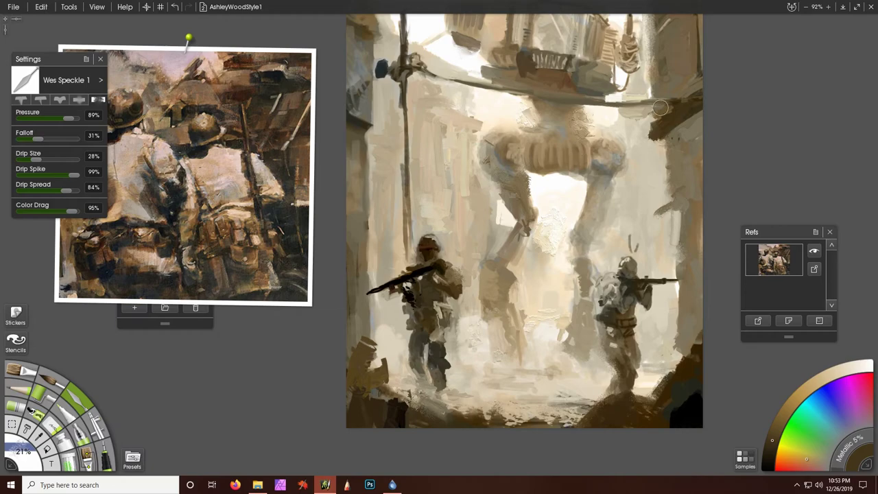
pyautogui.moveTo(660, 108); pyautogui.dragTo(648, 188)
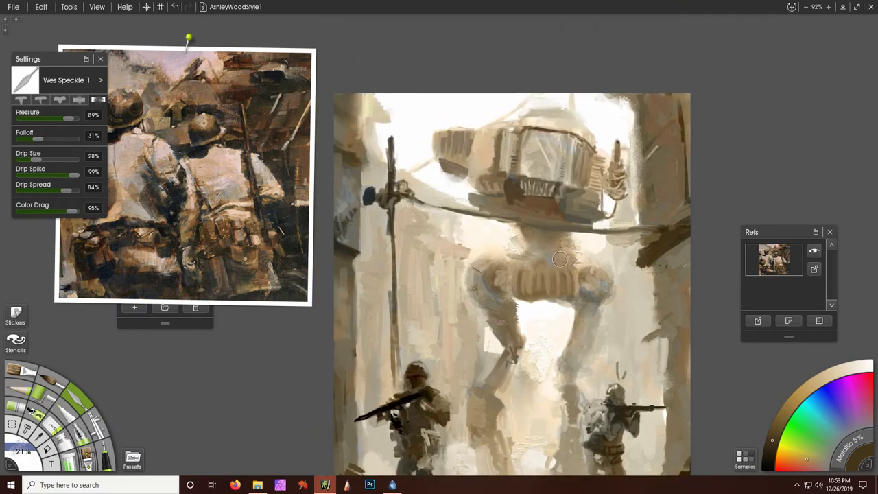
pyautogui.scroll(-5, 557, 267)
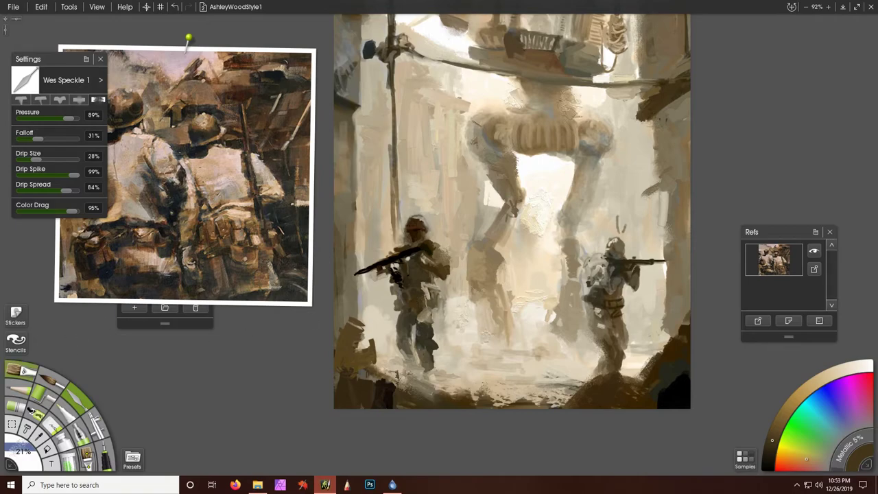
# - Switch to the Custom Oil brush and darken the painting's bottom-left corner with near-black
pyautogui.click(21, 371)
pyautogui.scroll(2, 178, 269)
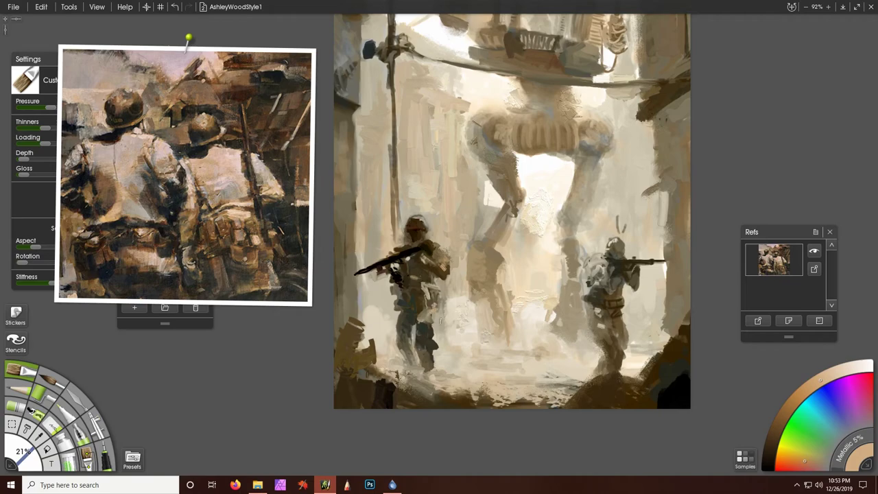
pyautogui.click(147, 159)
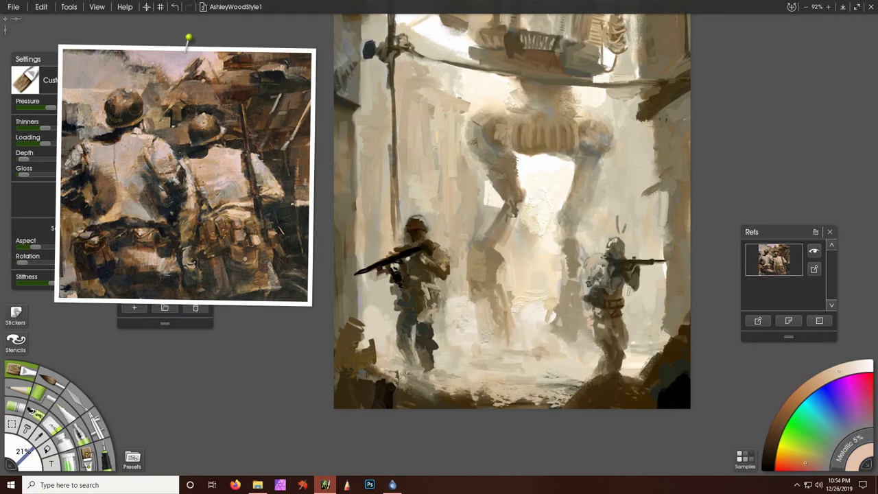
pyautogui.keyDown('alt'); pyautogui.click(665, 392); pyautogui.keyUp('alt')
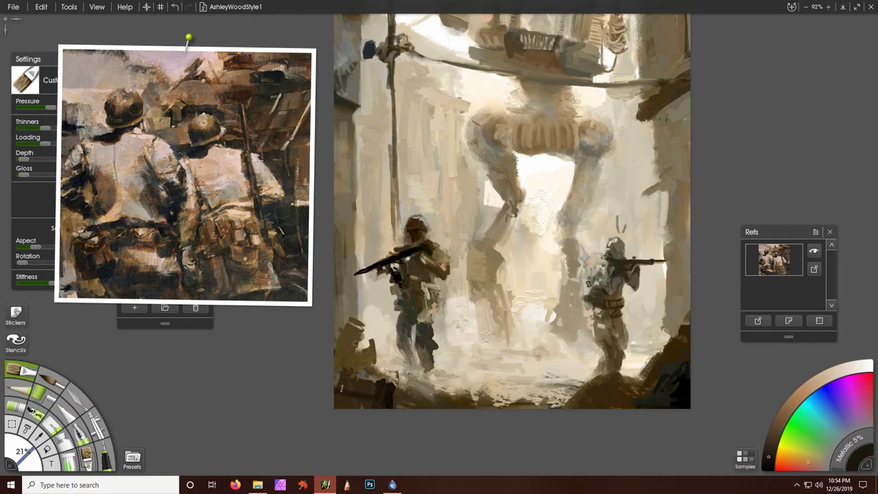
pyautogui.moveTo(341, 389); pyautogui.dragTo(371, 403)
# - Sample uniform browns and greys and repaint the right soldier's legs with dark and light strokes
pyautogui.keyDown('alt'); pyautogui.click(365, 367); pyautogui.keyUp('alt')
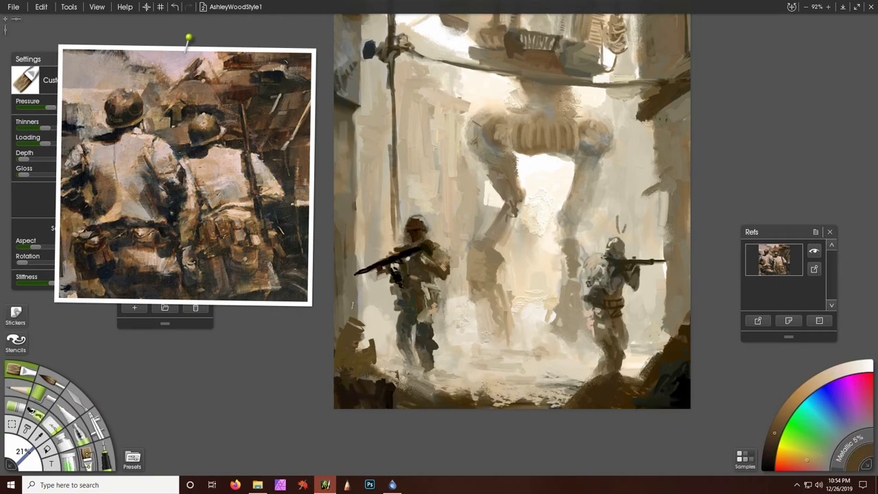
pyautogui.keyDown('alt'); pyautogui.click(428, 281); pyautogui.keyUp('alt')
pyautogui.keyDown('alt'); pyautogui.click(426, 271); pyautogui.keyUp('alt')
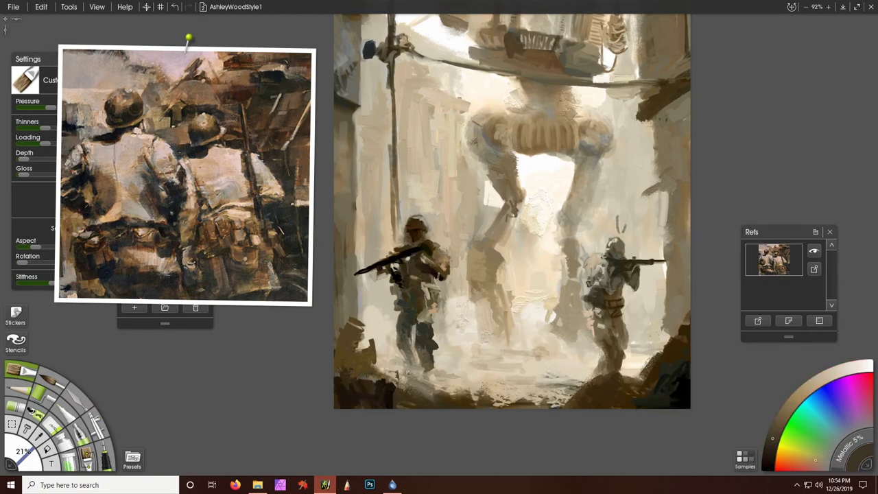
pyautogui.keyDown('alt'); pyautogui.click(439, 295); pyautogui.keyUp('alt')
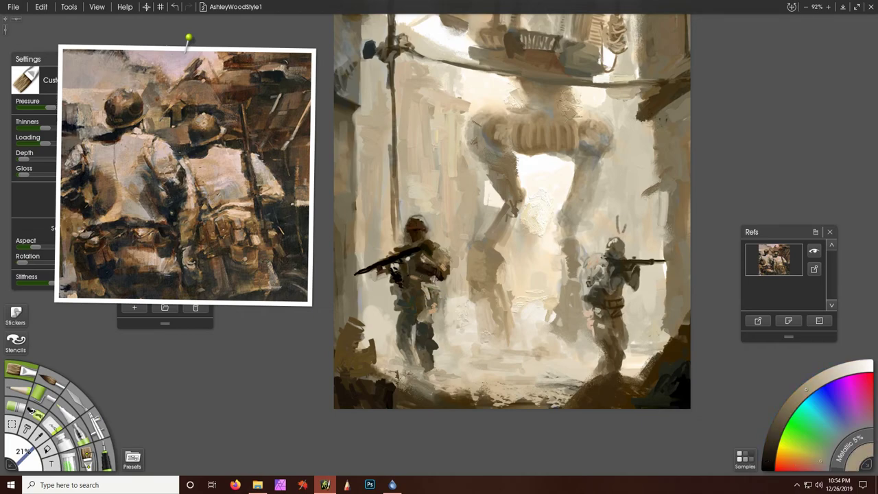
pyautogui.keyDown('alt'); pyautogui.click(418, 293); pyautogui.keyUp('alt')
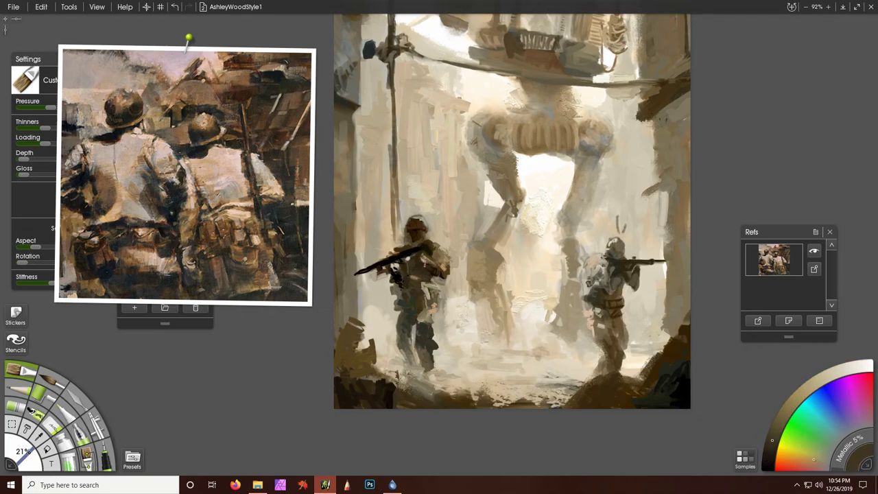
pyautogui.keyDown('alt'); pyautogui.click(422, 342); pyautogui.keyUp('alt')
pyautogui.keyDown('alt'); pyautogui.click(418, 380); pyautogui.keyUp('alt')
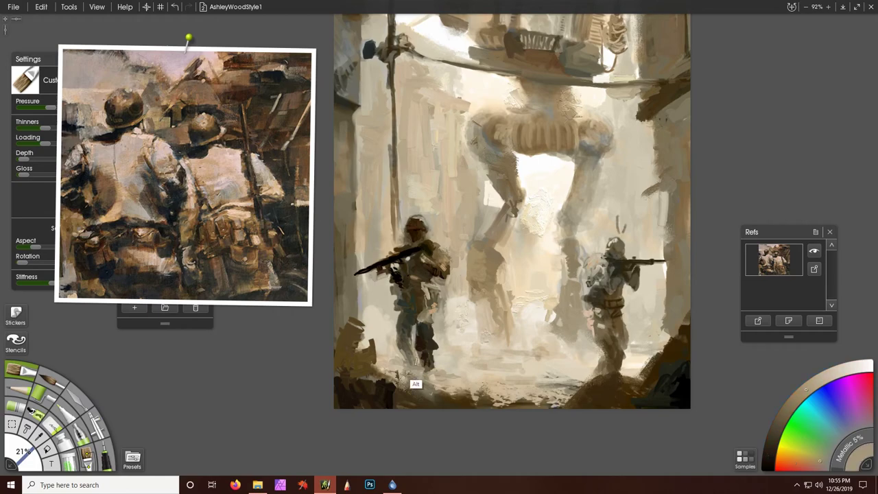
pyautogui.keyDown('alt'); pyautogui.click(422, 346); pyautogui.keyUp('alt')
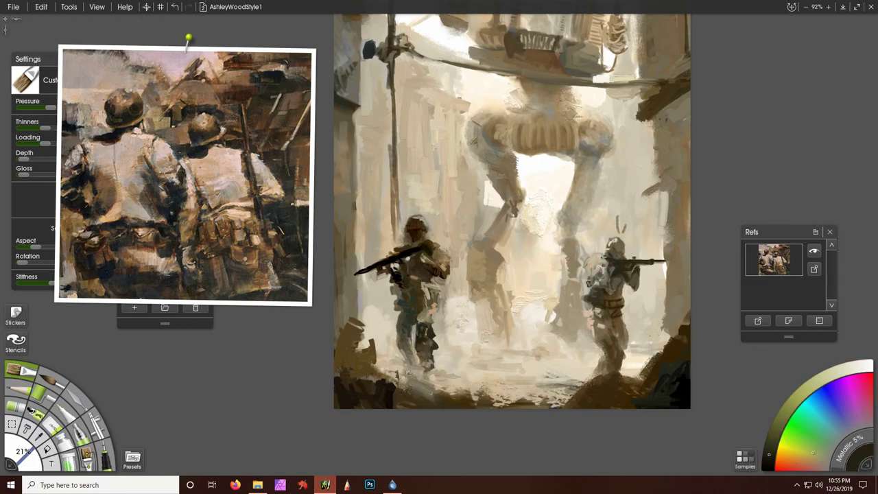
pyautogui.keyDown('alt'); pyautogui.click(629, 272); pyautogui.keyUp('alt')
pyautogui.moveTo(615, 332)
pyautogui.mouseDown()
pyautogui.moveTo(617, 370)
pyautogui.moveTo(627, 375)
pyautogui.mouseUp()
pyautogui.keyDown('alt'); pyautogui.click(624, 357); pyautogui.keyUp('alt')
pyautogui.keyDown('alt'); pyautogui.click(617, 363); pyautogui.keyUp('alt')
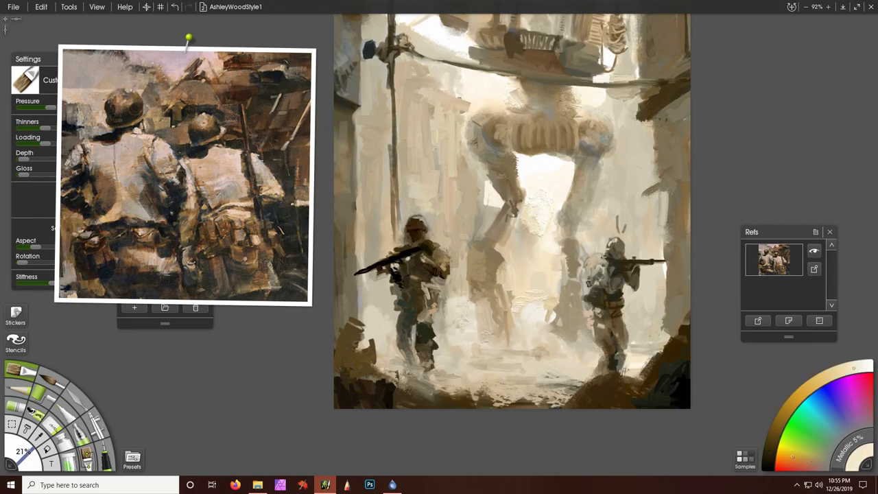
# - Paint dark vertical teeth on the walker's belly and a dark stroke near its top
pyautogui.keyDown('alt'); pyautogui.click(662, 391); pyautogui.keyUp('alt')
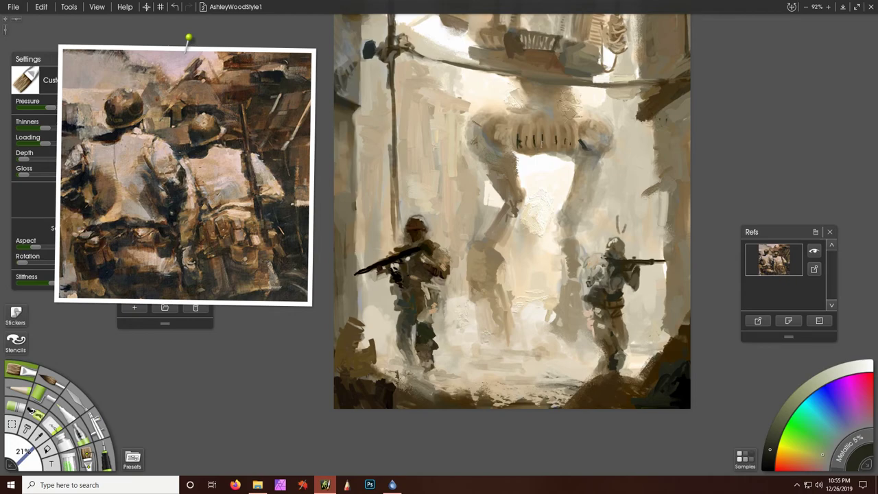
pyautogui.keyDown('alt'); pyautogui.click(542, 142); pyautogui.keyUp('alt')
pyautogui.moveTo(519, 135)
pyautogui.mouseDown()
pyautogui.moveTo(521, 149)
pyautogui.moveTo(531, 148)
pyautogui.mouseUp()
pyautogui.moveTo(541, 127)
pyautogui.mouseDown()
pyautogui.moveTo(542, 149)
pyautogui.moveTo(556, 147)
pyautogui.mouseUp()
pyautogui.moveTo(528, 51)
pyautogui.mouseDown()
pyautogui.moveTo(553, 70)
pyautogui.moveTo(520, 49)
pyautogui.moveTo(508, 56)
pyautogui.mouseUp()
# - Darken and extend the dark teeth across the walker's band and outline it
pyautogui.keyDown('alt'); pyautogui.click(194, 104); pyautogui.keyUp('alt')
pyautogui.moveTo(521, 123); pyautogui.dragTo(523, 151)
pyautogui.moveTo(532, 126)
pyautogui.mouseDown()
pyautogui.moveTo(534, 149)
pyautogui.moveTo(551, 152)
pyautogui.mouseUp()
pyautogui.moveTo(567, 124); pyautogui.dragTo(572, 152)
pyautogui.moveTo(552, 113); pyautogui.dragTo(510, 120)
pyautogui.moveTo(507, 120)
pyautogui.mouseDown()
pyautogui.moveTo(514, 155)
pyautogui.moveTo(580, 159)
pyautogui.moveTo(582, 127)
pyautogui.moveTo(501, 154)
pyautogui.moveTo(501, 142)
pyautogui.mouseUp()
# - Lighten the band's edges, the walker's right end and lower edge, and streak beneath its left side
pyautogui.keyDown('alt'); pyautogui.click(496, 131); pyautogui.keyUp('alt')
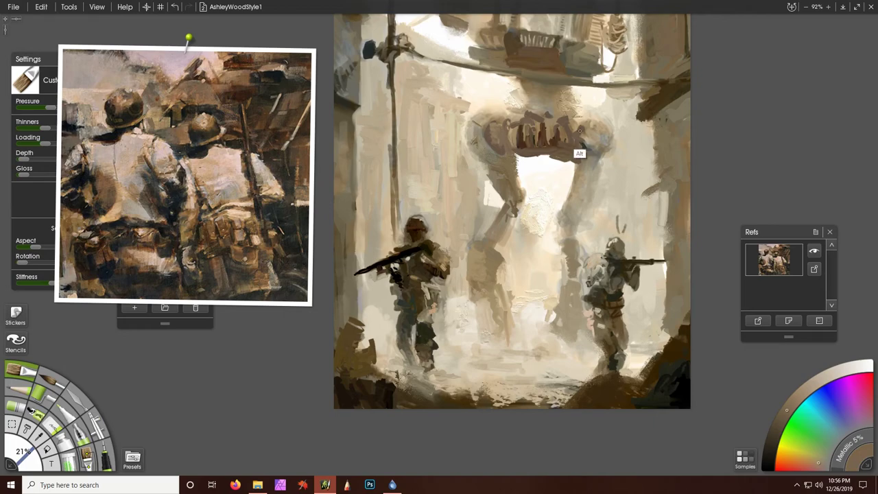
pyautogui.moveTo(581, 152)
pyautogui.mouseDown()
pyautogui.moveTo(603, 124)
pyautogui.moveTo(608, 137)
pyautogui.moveTo(597, 151)
pyautogui.moveTo(608, 165)
pyautogui.mouseUp()
pyautogui.keyDown('alt'); pyautogui.click(602, 130); pyautogui.keyUp('alt')
pyautogui.keyDown('alt'); pyautogui.click(602, 159); pyautogui.keyUp('alt')
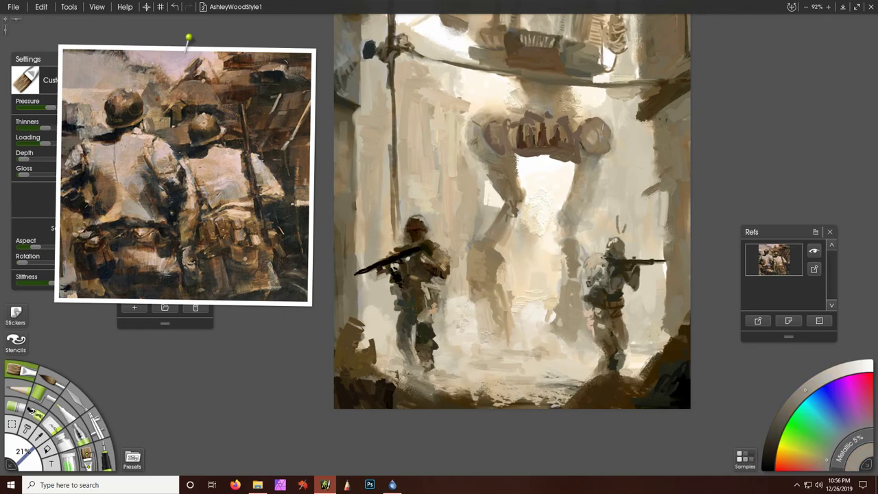
pyautogui.moveTo(580, 119)
pyautogui.mouseDown()
pyautogui.moveTo(596, 140)
pyautogui.moveTo(549, 165)
pyautogui.moveTo(515, 163)
pyautogui.moveTo(549, 155)
pyautogui.moveTo(571, 163)
pyautogui.moveTo(567, 177)
pyautogui.moveTo(583, 180)
pyautogui.moveTo(576, 151)
pyautogui.moveTo(541, 172)
pyautogui.moveTo(573, 179)
pyautogui.mouseUp()
pyautogui.keyDown('alt'); pyautogui.click(534, 170); pyautogui.keyUp('alt')
pyautogui.keyDown('alt'); pyautogui.click(574, 165); pyautogui.keyUp('alt')
pyautogui.keyDown('alt'); pyautogui.click(535, 172); pyautogui.keyUp('alt')
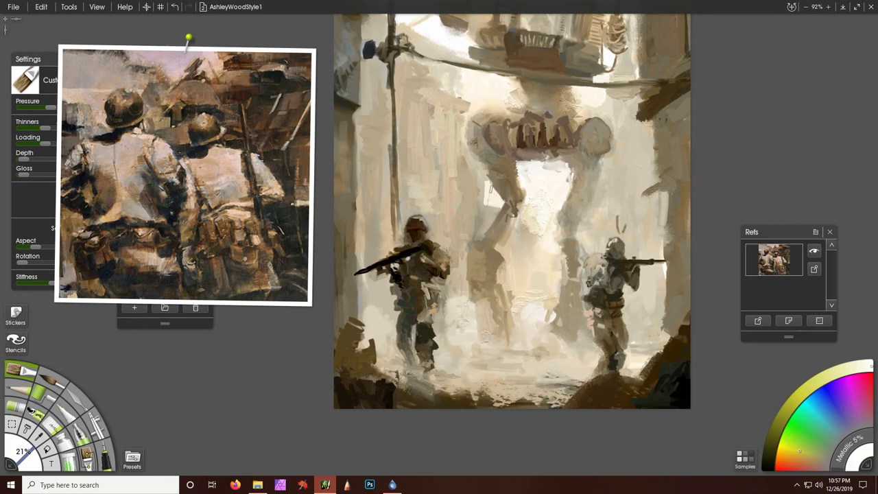
pyautogui.keyDown('alt'); pyautogui.click(490, 190); pyautogui.keyUp('alt')
pyautogui.moveTo(490, 192); pyautogui.dragTo(485, 169)
# - Texture the bottom-left ground with dark and warm brown strokes and add smoky haze beside the left soldier
pyautogui.keyDown('alt'); pyautogui.click(569, 265); pyautogui.keyUp('alt')
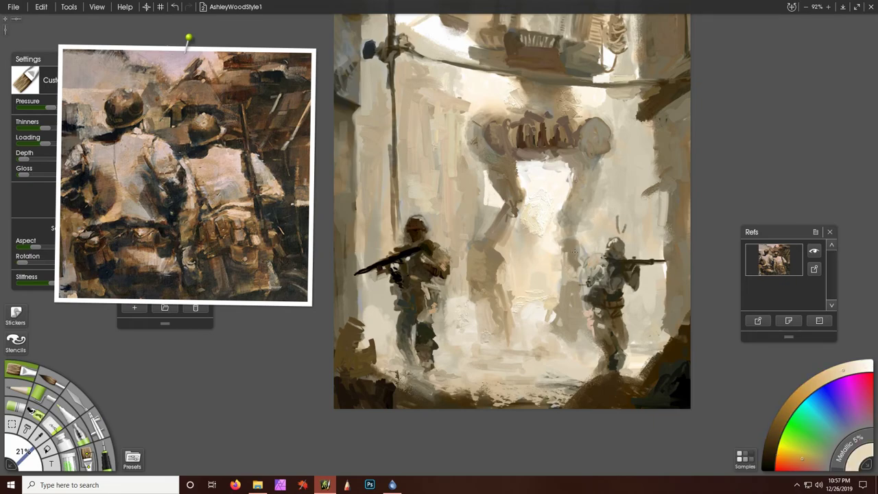
pyautogui.keyDown('alt'); pyautogui.click(568, 260); pyautogui.keyUp('alt')
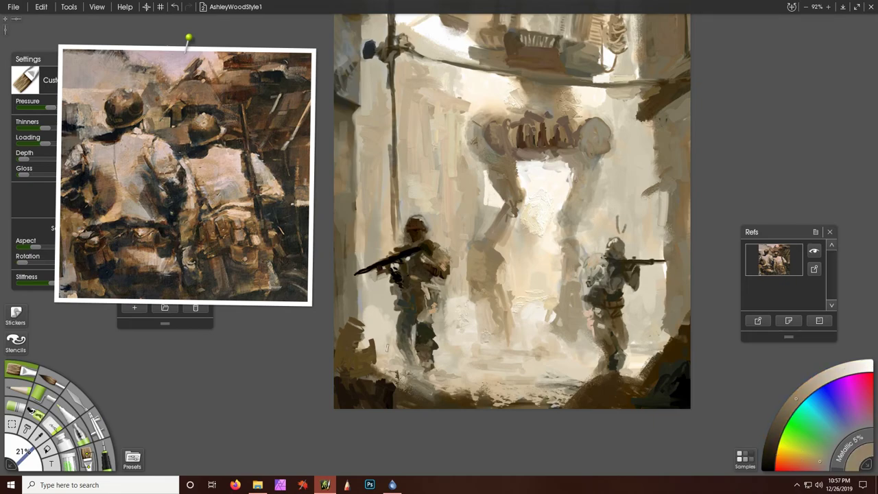
pyautogui.keyDown('alt'); pyautogui.click(357, 380); pyautogui.keyUp('alt')
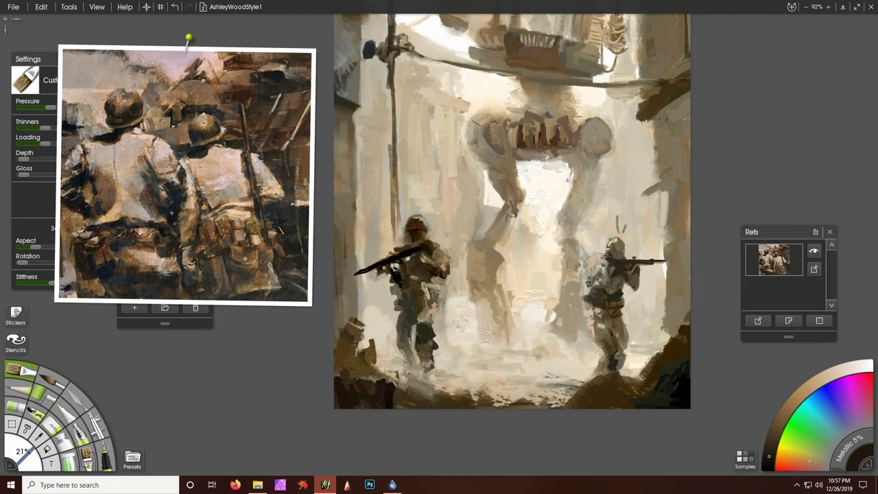
pyautogui.moveTo(340, 367); pyautogui.dragTo(368, 354)
pyautogui.keyDown('alt'); pyautogui.click(357, 364); pyautogui.keyUp('alt')
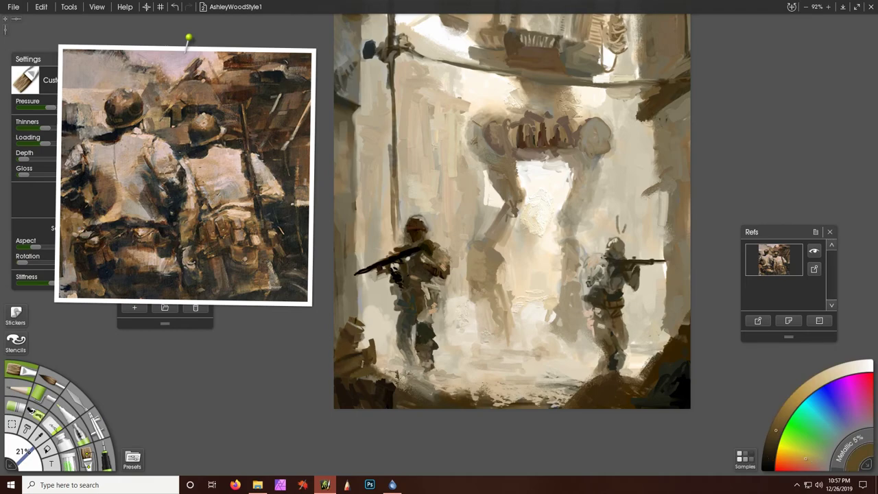
pyautogui.keyDown('alt'); pyautogui.click(350, 364); pyautogui.keyUp('alt')
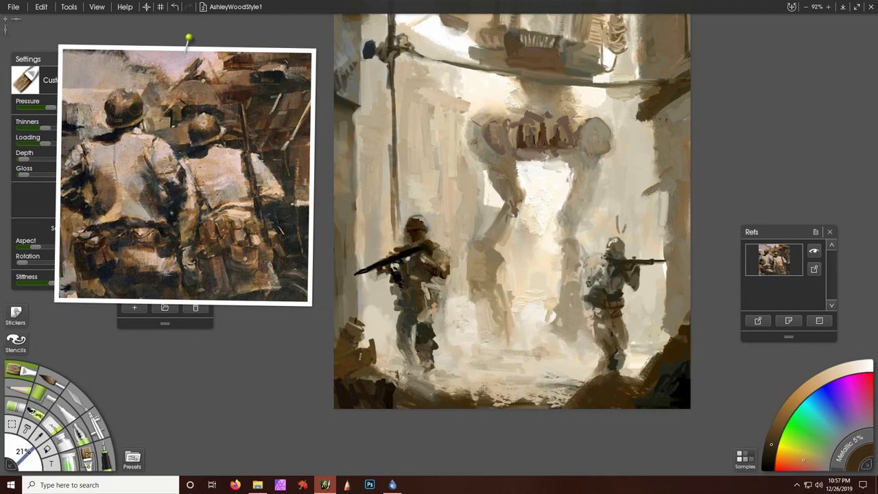
pyautogui.keyDown('alt'); pyautogui.click(507, 392); pyautogui.keyUp('alt')
pyautogui.moveTo(494, 394)
pyautogui.mouseDown()
pyautogui.moveTo(545, 401)
pyautogui.moveTo(584, 358)
pyautogui.moveTo(461, 347)
pyautogui.mouseUp()
pyautogui.keyDown('alt'); pyautogui.click(526, 354); pyautogui.keyUp('alt')
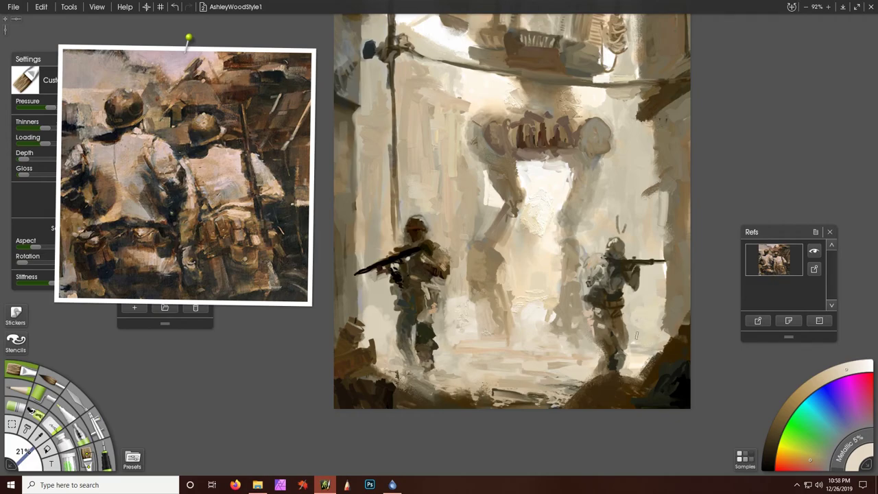
pyautogui.moveTo(443, 334)
pyautogui.mouseDown()
pyautogui.moveTo(383, 312)
pyautogui.moveTo(374, 296)
pyautogui.mouseUp()
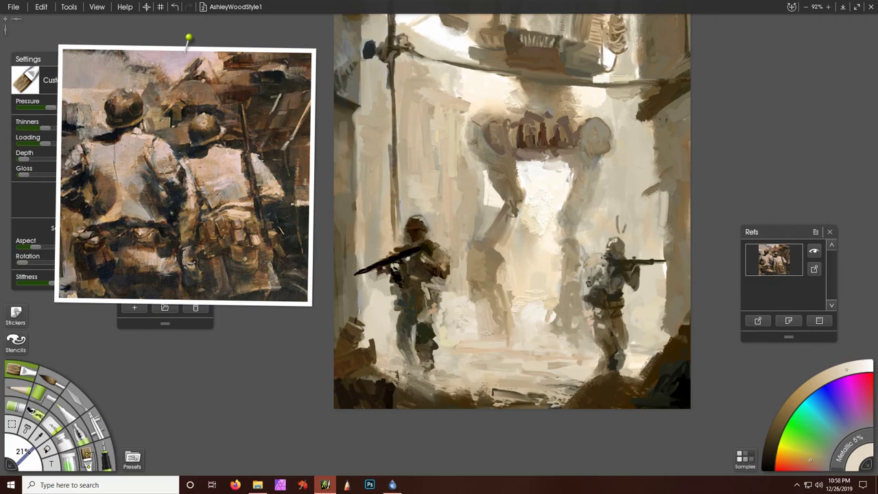
# - Rework the painting's left edge and alley wall with alternating dark and lighter brown strokes
pyautogui.scroll(3, 454, 129)
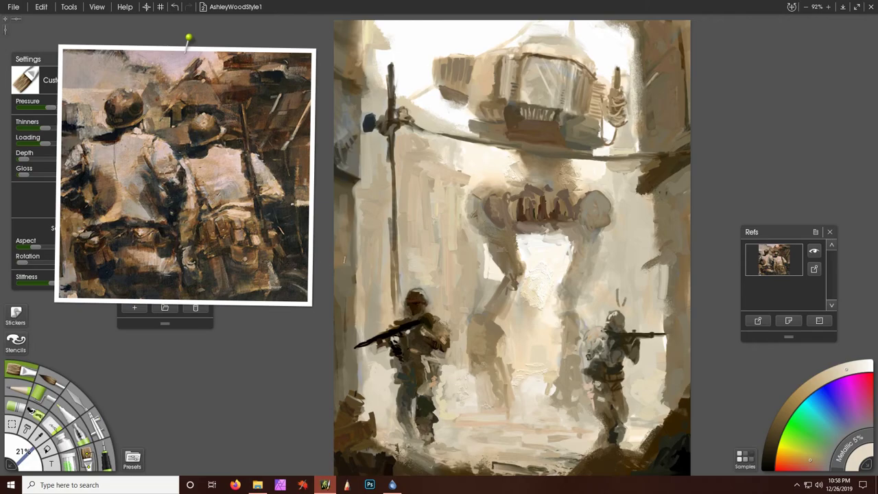
pyautogui.keyDown('alt'); pyautogui.click(562, 414); pyautogui.keyUp('alt')
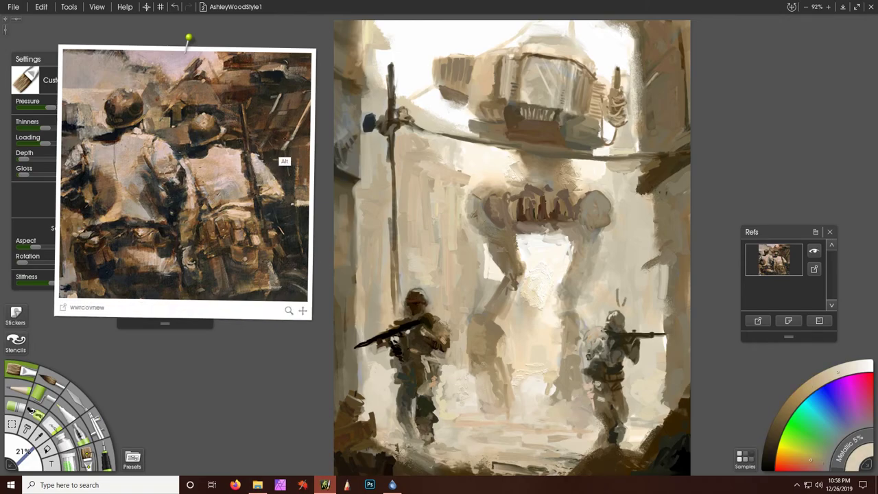
pyautogui.keyDown('alt'); pyautogui.click(284, 162); pyautogui.keyUp('alt')
pyautogui.moveTo(343, 193); pyautogui.dragTo(345, 232)
pyautogui.keyDown('alt'); pyautogui.click(350, 199); pyautogui.keyUp('alt')
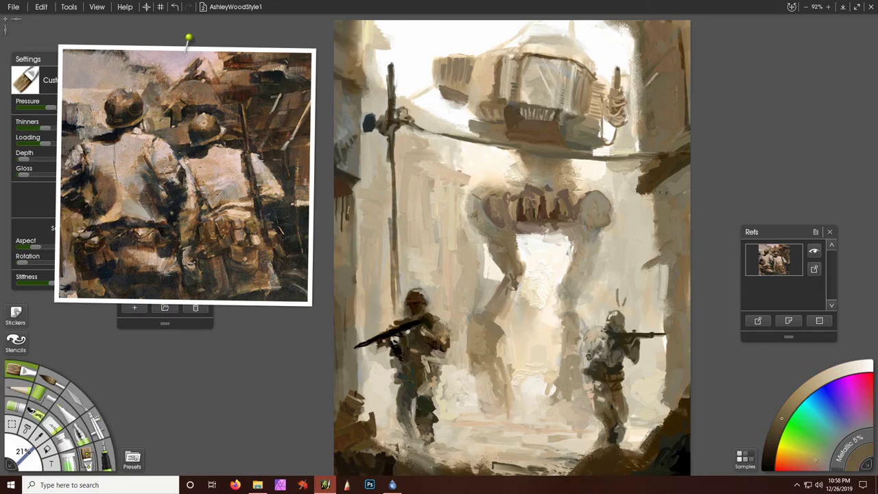
pyautogui.moveTo(342, 171); pyautogui.dragTo(352, 211)
pyautogui.keyDown('alt'); pyautogui.click(350, 206); pyautogui.keyUp('alt')
pyautogui.moveTo(350, 170); pyautogui.dragTo(343, 186)
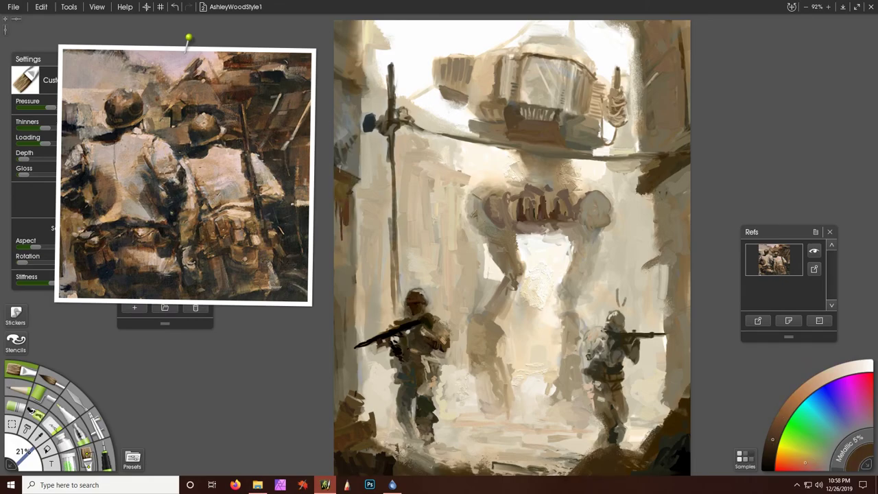
pyautogui.keyDown('alt'); pyautogui.click(359, 234); pyautogui.keyUp('alt')
pyautogui.moveTo(358, 258); pyautogui.dragTo(356, 295)
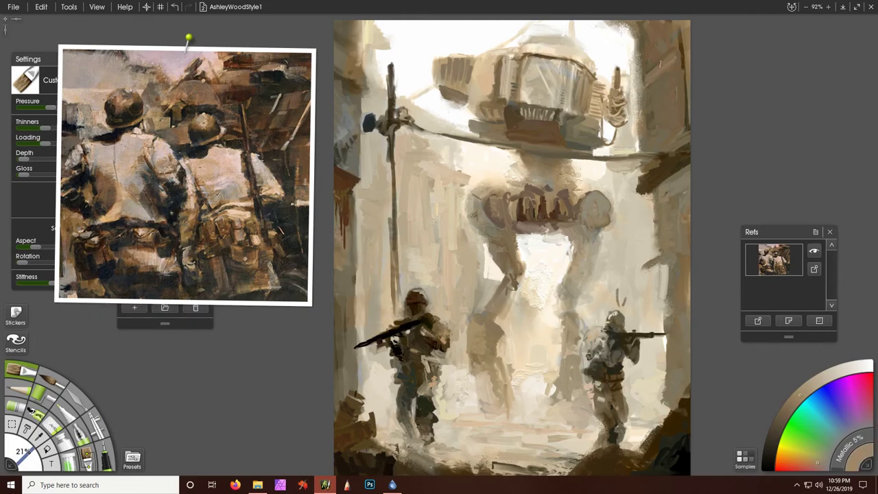
# - Paint pale tan strokes along the right side of the cockpit and beside the walker's body
pyautogui.keyDown('alt'); pyautogui.click(636, 41); pyautogui.keyUp('alt')
pyautogui.moveTo(635, 36); pyautogui.dragTo(636, 62)
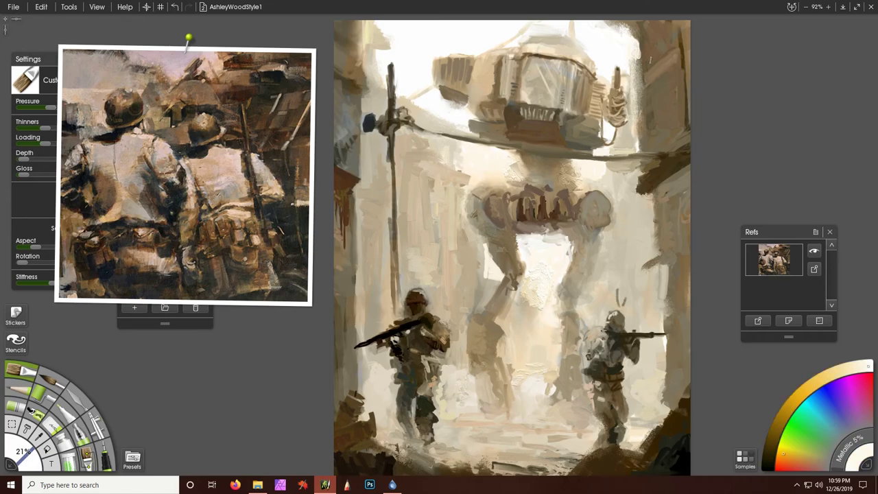
pyautogui.keyDown('alt'); pyautogui.click(642, 61); pyautogui.keyUp('alt')
pyautogui.keyDown('alt'); pyautogui.click(640, 137); pyautogui.keyUp('alt')
pyautogui.moveTo(641, 121)
pyautogui.mouseDown()
pyautogui.moveTo(641, 151)
pyautogui.moveTo(630, 152)
pyautogui.moveTo(641, 109)
pyautogui.mouseUp()
pyautogui.keyDown('alt'); pyautogui.click(640, 123); pyautogui.keyUp('alt')
pyautogui.moveTo(639, 189); pyautogui.dragTo(631, 200)
pyautogui.keyDown('alt'); pyautogui.click(638, 186); pyautogui.keyUp('alt')
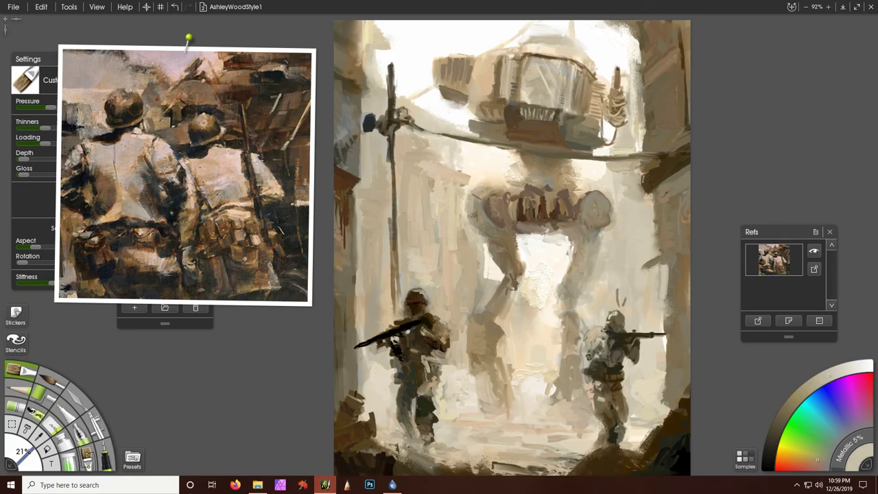
pyautogui.keyDown('alt'); pyautogui.click(647, 211); pyautogui.keyUp('alt')
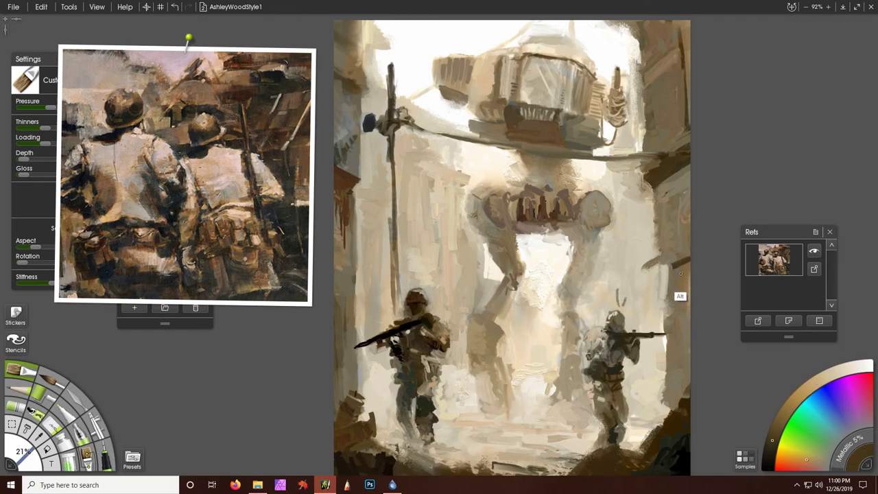
pyautogui.keyDown('alt'); pyautogui.click(675, 295); pyautogui.keyUp('alt')
pyautogui.keyDown('alt'); pyautogui.click(535, 225); pyautogui.keyUp('alt')
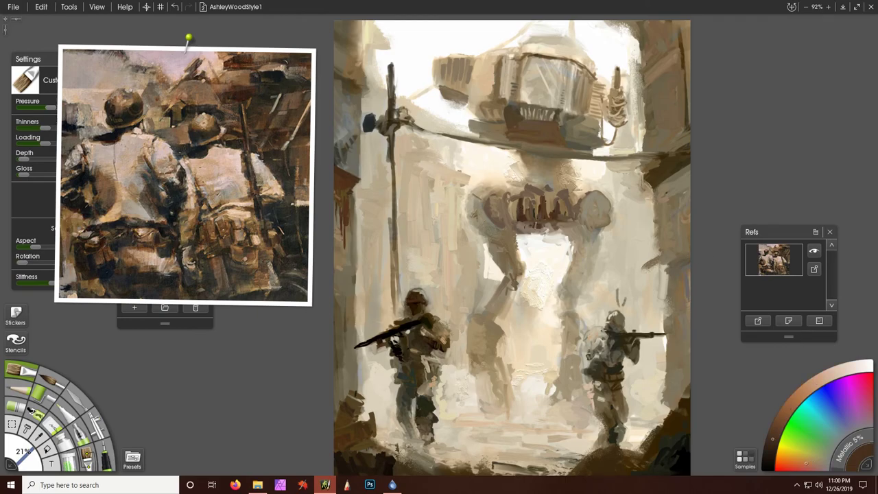
pyautogui.keyDown('alt'); pyautogui.click(528, 121); pyautogui.keyUp('alt')
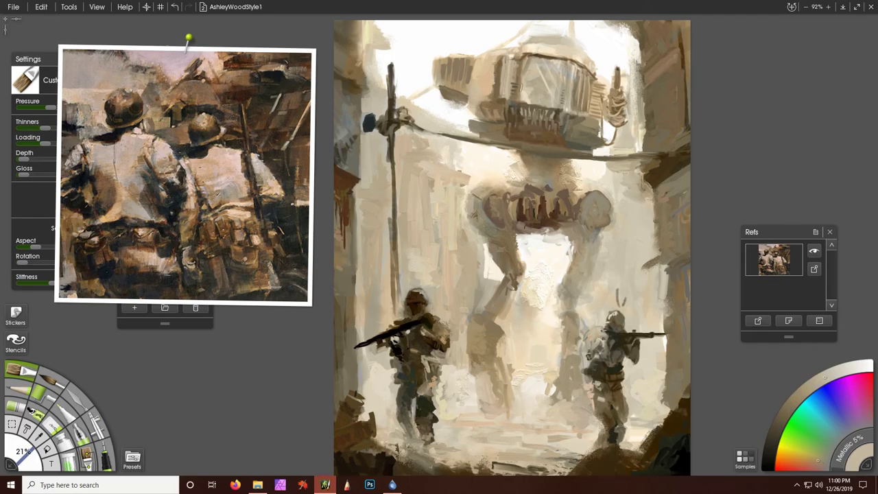
# - Add light warm strokes to the walker's upper body and legs
pyautogui.keyDown('alt'); pyautogui.click(522, 86); pyautogui.keyUp('alt')
pyautogui.moveTo(486, 59); pyautogui.dragTo(476, 105)
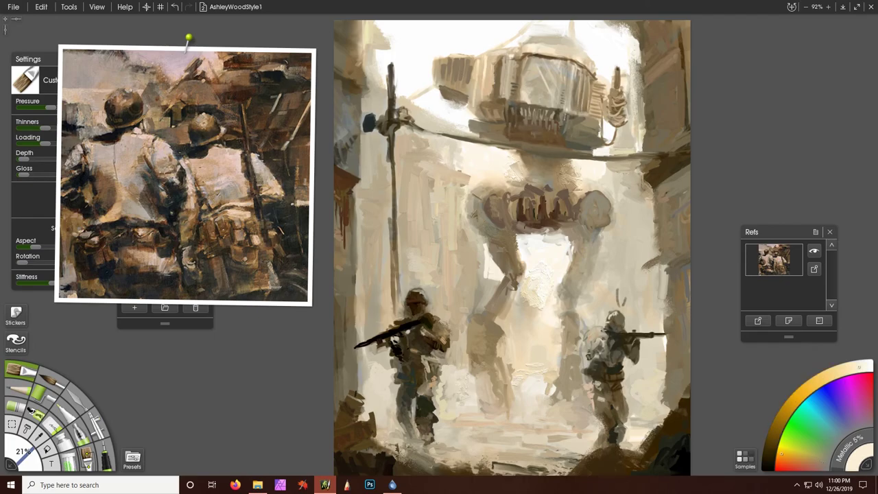
pyautogui.keyDown('alt'); pyautogui.click(483, 200); pyautogui.keyUp('alt')
pyautogui.keyDown('alt'); pyautogui.click(481, 189); pyautogui.keyUp('alt')
pyautogui.keyDown('alt'); pyautogui.click(494, 207); pyautogui.keyUp('alt')
pyautogui.moveTo(476, 226); pyautogui.dragTo(518, 238)
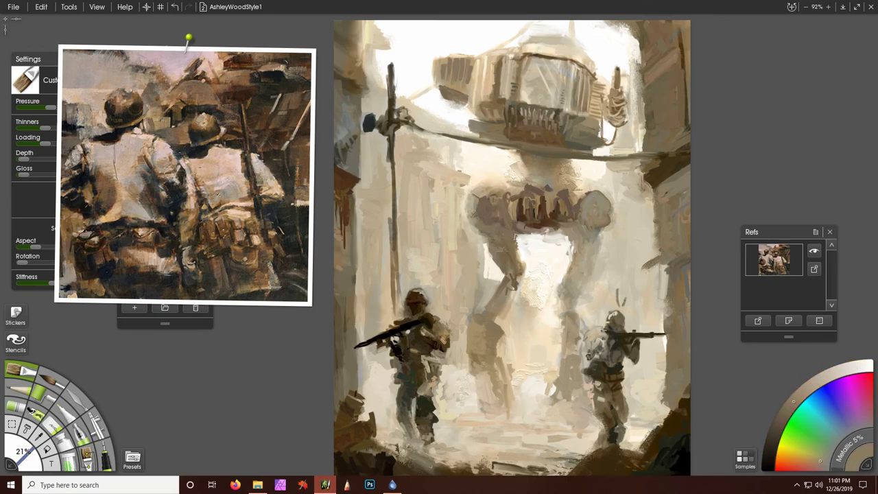
# - Shade the walker's legs with dark strokes and add small light highlights
pyautogui.keyDown('alt'); pyautogui.click(612, 188); pyautogui.keyUp('alt')
pyautogui.keyDown('alt'); pyautogui.click(511, 277); pyautogui.keyUp('alt')
pyautogui.moveTo(511, 278); pyautogui.dragTo(506, 260)
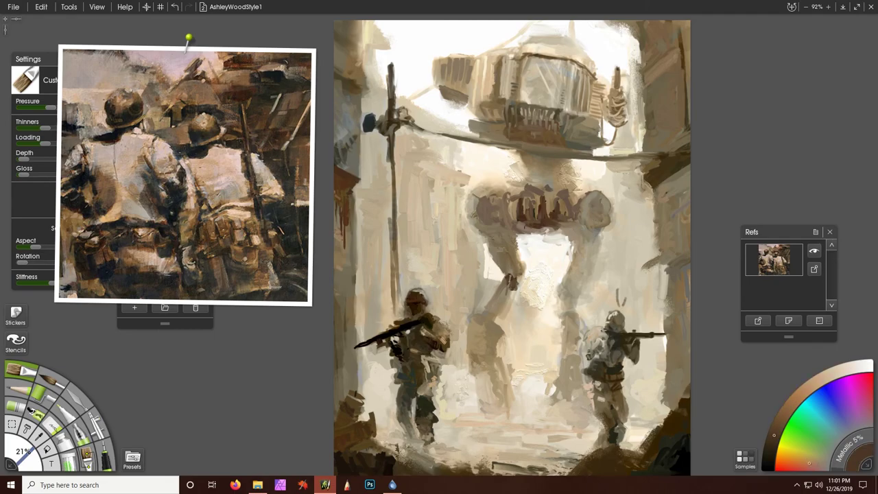
pyautogui.keyDown('alt'); pyautogui.click(573, 302); pyautogui.keyUp('alt')
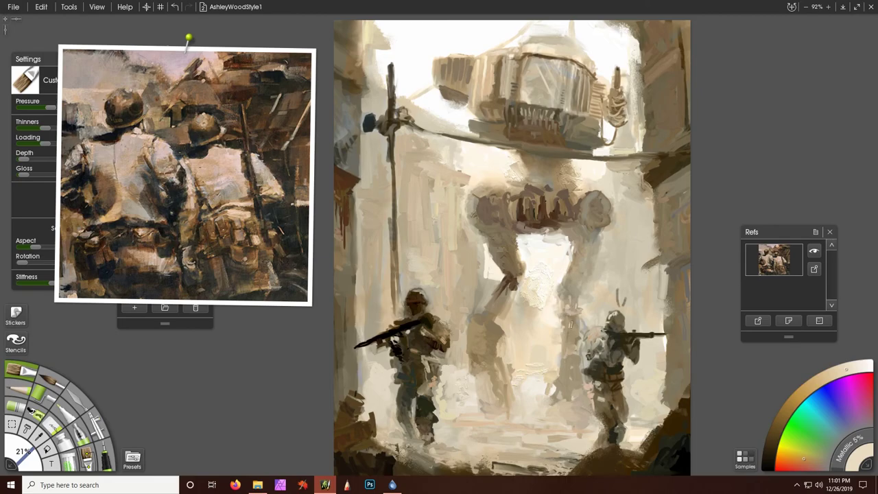
pyautogui.moveTo(572, 300); pyautogui.dragTo(573, 343)
pyautogui.moveTo(500, 294); pyautogui.dragTo(505, 315)
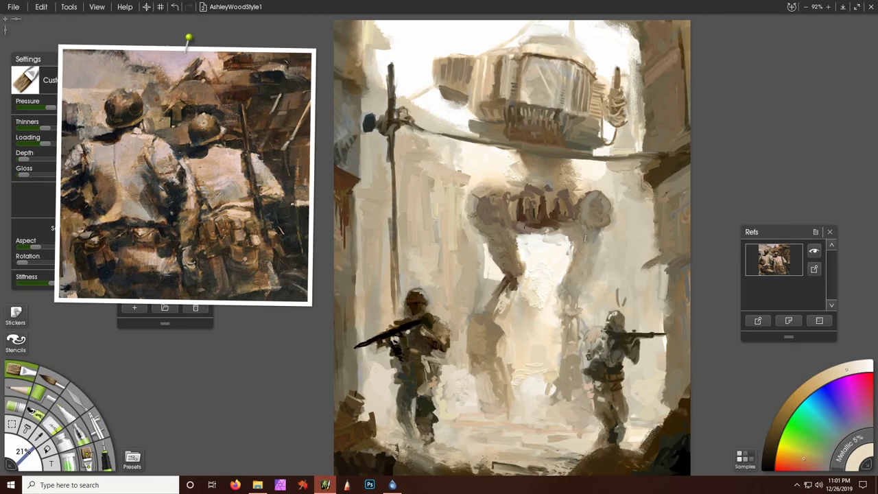
pyautogui.moveTo(571, 230); pyautogui.dragTo(576, 247)
pyautogui.moveTo(511, 274); pyautogui.dragTo(507, 294)
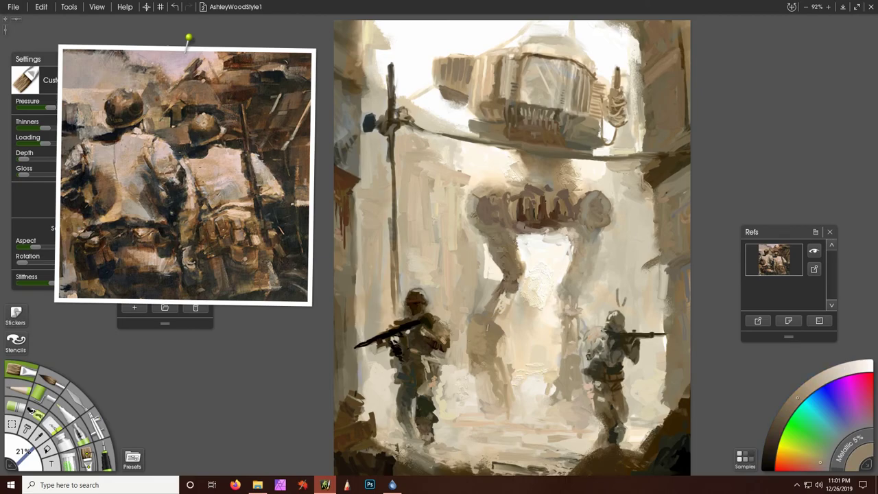
# - Add dark and light strokes on the ground between the soldiers
pyautogui.keyDown('alt'); pyautogui.click(568, 353); pyautogui.keyUp('alt')
pyautogui.keyDown('alt'); pyautogui.click(484, 374); pyautogui.keyUp('alt')
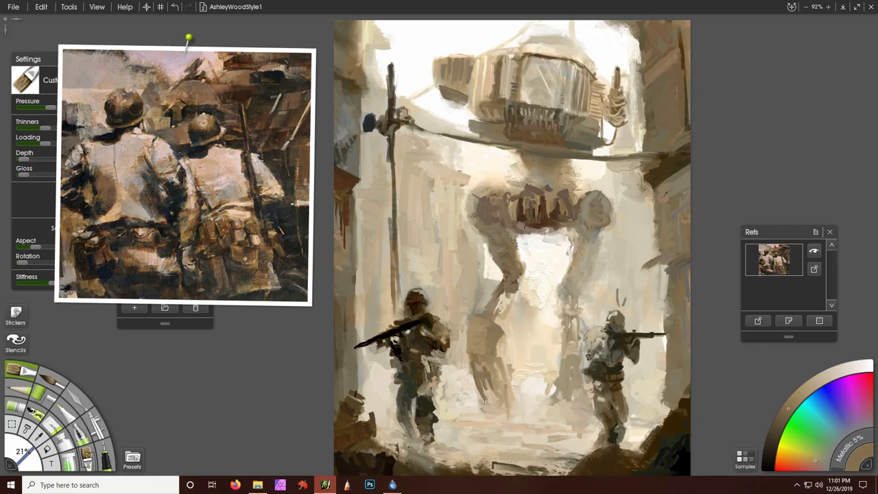
pyautogui.moveTo(474, 376); pyautogui.dragTo(521, 411)
pyautogui.keyDown('alt'); pyautogui.click(466, 397); pyautogui.keyUp('alt')
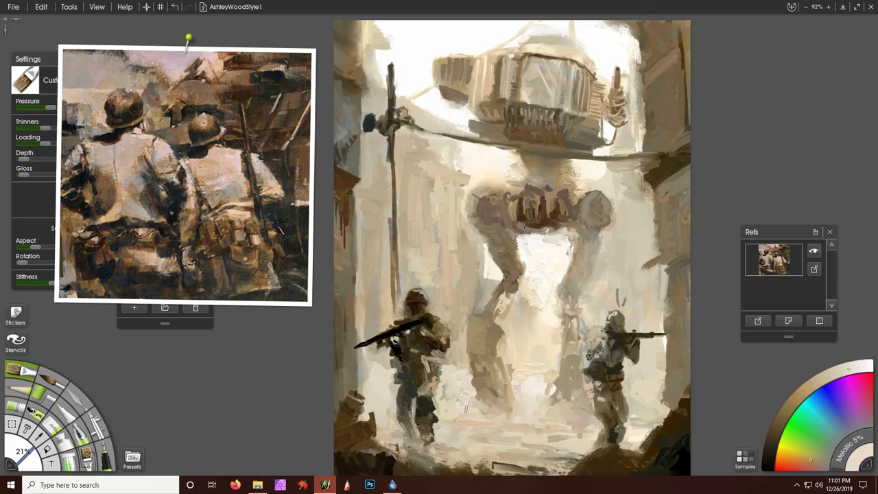
# - Paint a dark sagging cable across both sides of the walker
pyautogui.keyDown('alt'); pyautogui.click(358, 81); pyautogui.keyUp('alt')
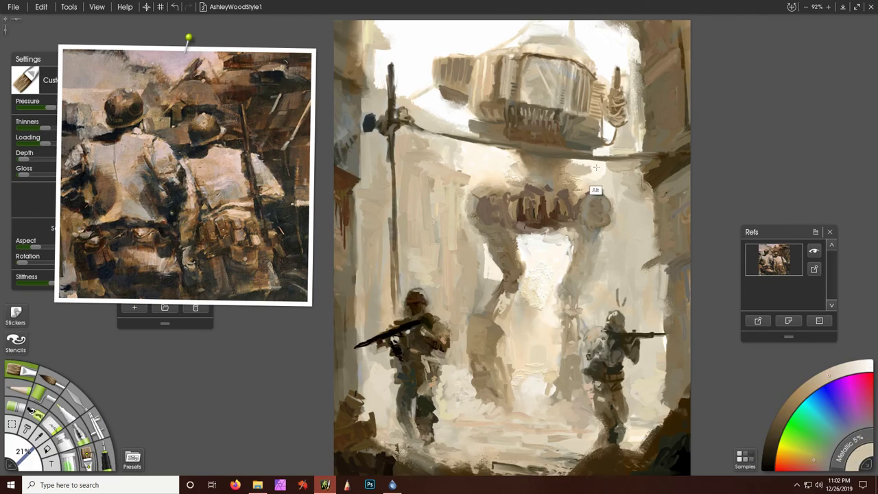
pyautogui.keyDown('alt'); pyautogui.click(594, 190); pyautogui.keyUp('alt')
pyautogui.keyDown('alt'); pyautogui.click(520, 169); pyautogui.keyUp('alt')
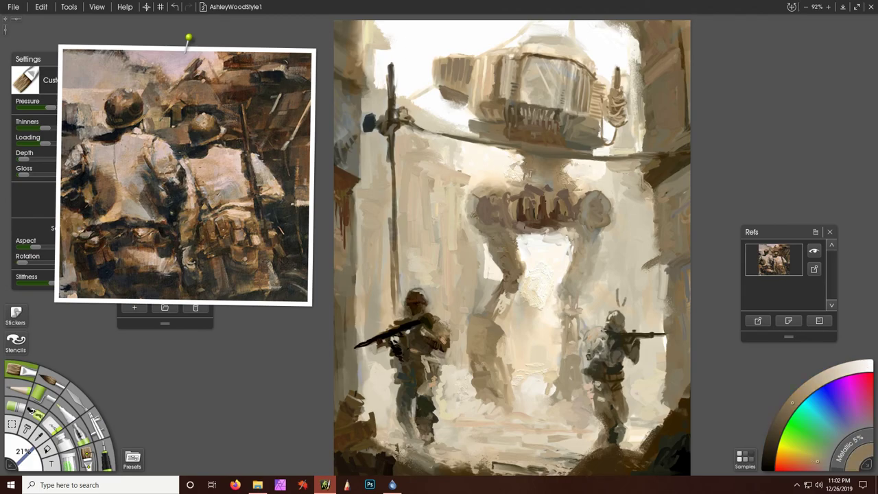
pyautogui.keyDown('alt'); pyautogui.click(511, 141); pyautogui.keyUp('alt')
pyautogui.moveTo(510, 143)
pyautogui.mouseDown()
pyautogui.moveTo(603, 158)
pyautogui.moveTo(408, 127)
pyautogui.mouseUp()
pyautogui.moveTo(620, 158); pyautogui.dragTo(670, 154)
# - Add a dark brown stroke on the walker's hip
pyautogui.keyDown('alt'); pyautogui.click(546, 227); pyautogui.keyUp('alt')
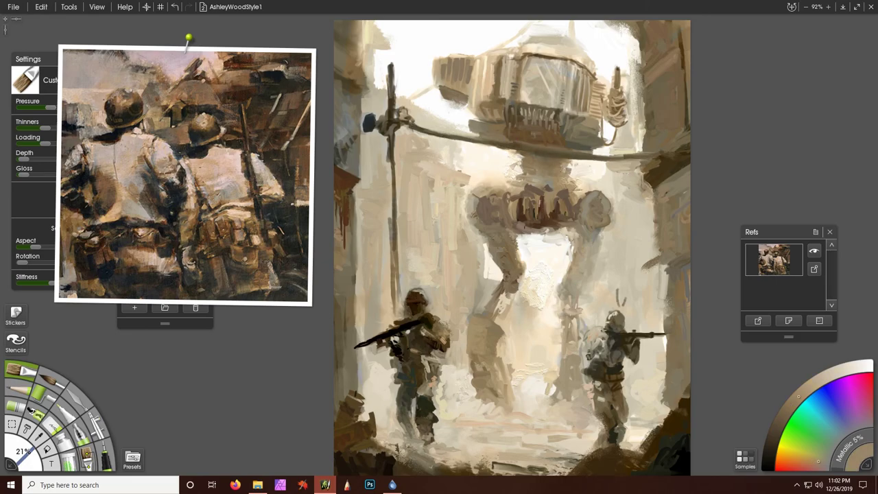
pyautogui.keyDown('alt'); pyautogui.click(554, 211); pyautogui.keyUp('alt')
pyautogui.keyDown('alt'); pyautogui.click(523, 211); pyautogui.keyUp('alt')
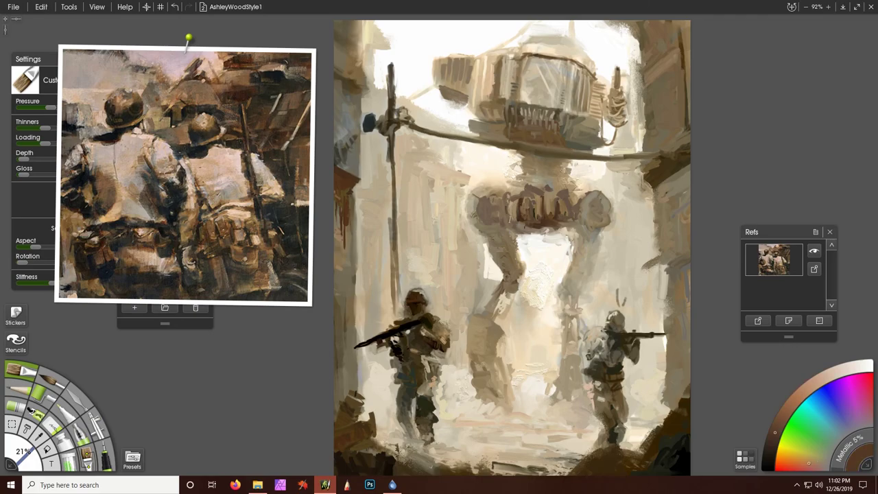
pyautogui.moveTo(513, 223); pyautogui.dragTo(502, 212)
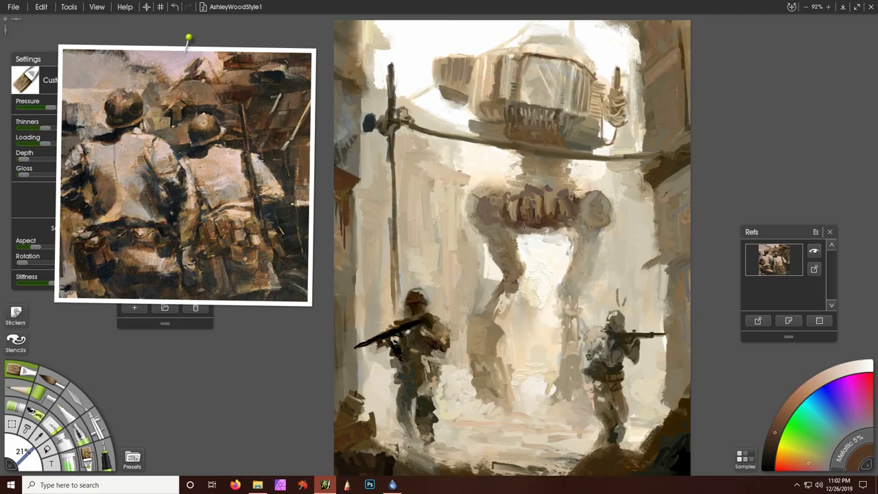
# - Sample a series of beige, brown and lighter tones from the painting
pyautogui.keyDown('alt'); pyautogui.click(572, 197); pyautogui.keyUp('alt')
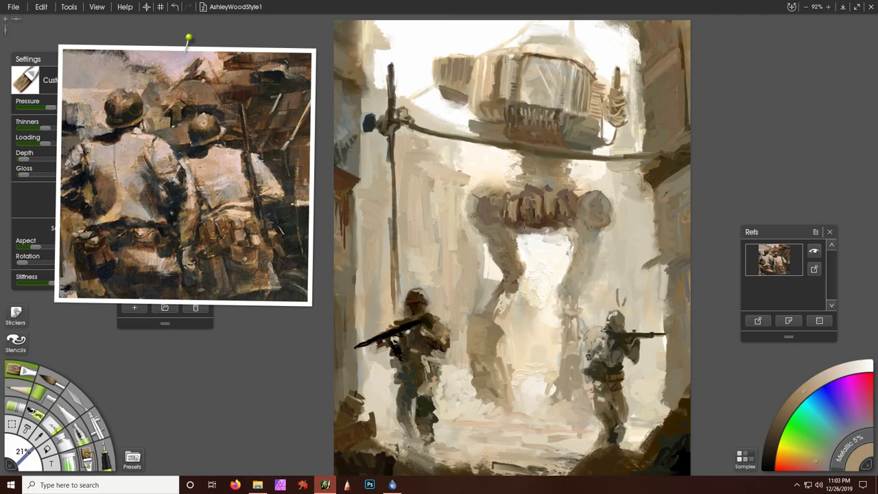
pyautogui.keyDown('alt'); pyautogui.click(525, 191); pyautogui.keyUp('alt')
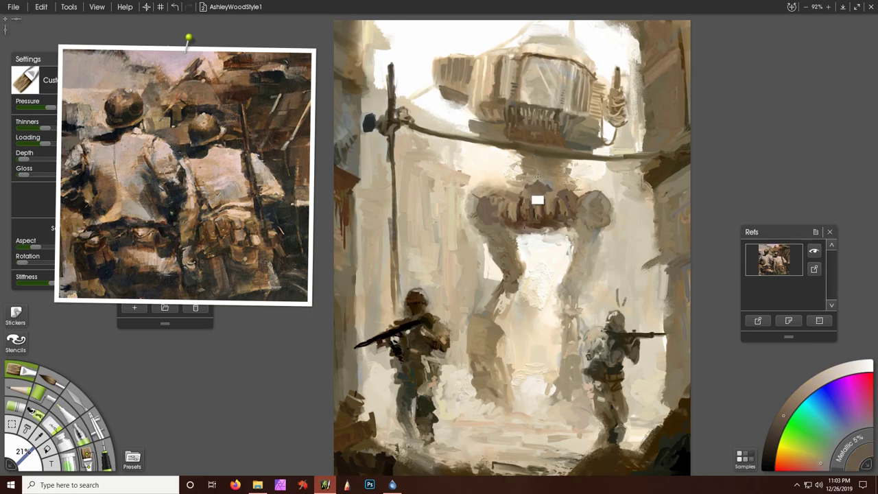
pyautogui.keyDown('alt'); pyautogui.click(537, 199); pyautogui.keyUp('alt')
pyautogui.keyDown('alt'); pyautogui.click(516, 183); pyautogui.keyUp('alt')
pyautogui.keyDown('alt'); pyautogui.click(575, 173); pyautogui.keyUp('alt')
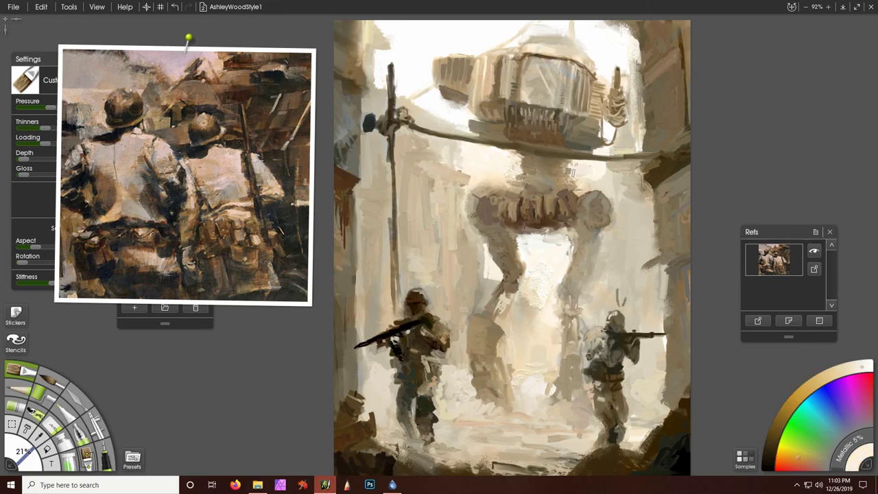
pyautogui.keyDown('alt'); pyautogui.click(516, 183); pyautogui.keyUp('alt')
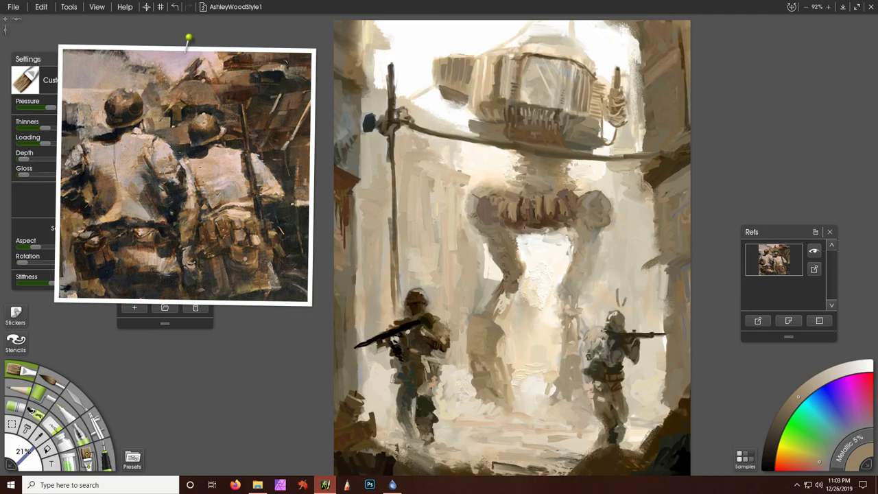
pyautogui.keyDown('alt'); pyautogui.click(556, 78); pyautogui.keyUp('alt')
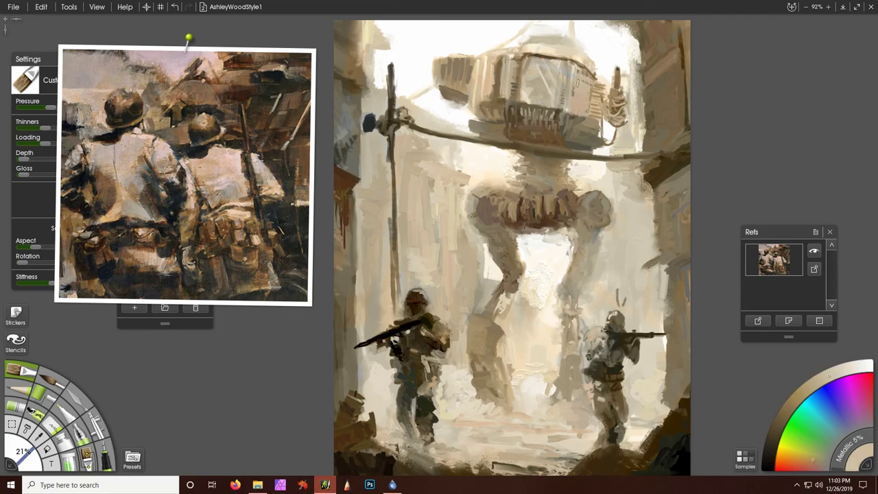
pyautogui.keyDown('alt'); pyautogui.click(584, 90); pyautogui.keyUp('alt')
pyautogui.moveTo(186, 175)
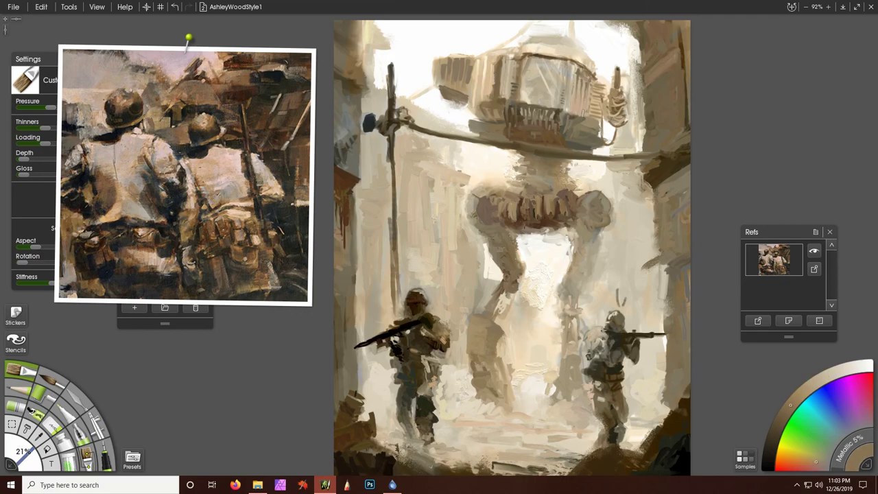
pyautogui.keyDown('alt'); pyautogui.click(214, 103); pyautogui.keyUp('alt')
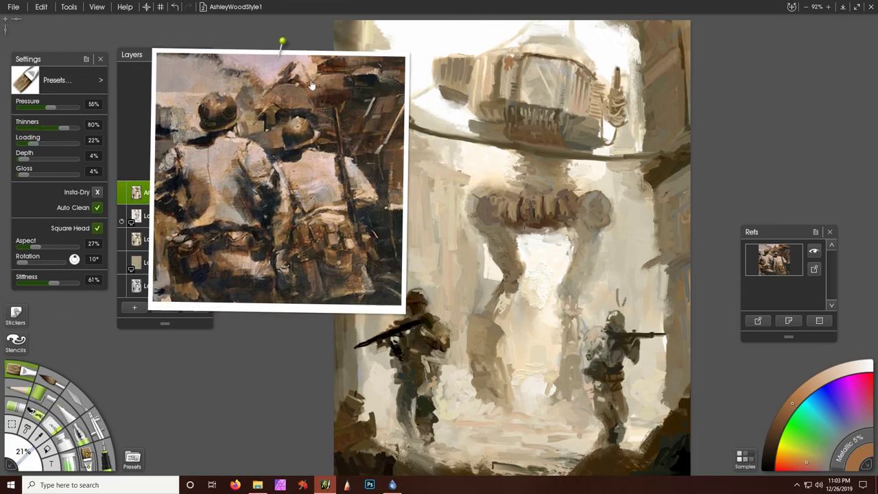
# - Move the pinned reference higher and add dark strokes to the walker's right leg and cockpit
pyautogui.moveTo(283, 83); pyautogui.dragTo(313, 57)
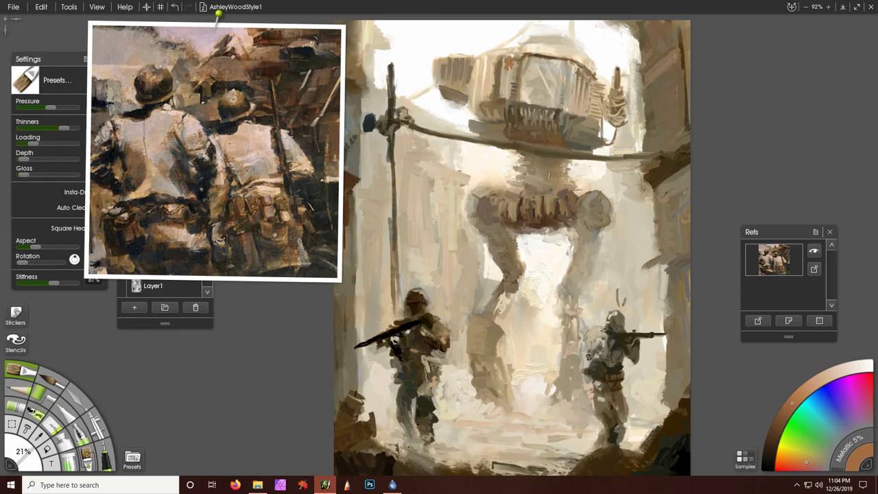
pyautogui.moveTo(591, 247); pyautogui.dragTo(587, 280)
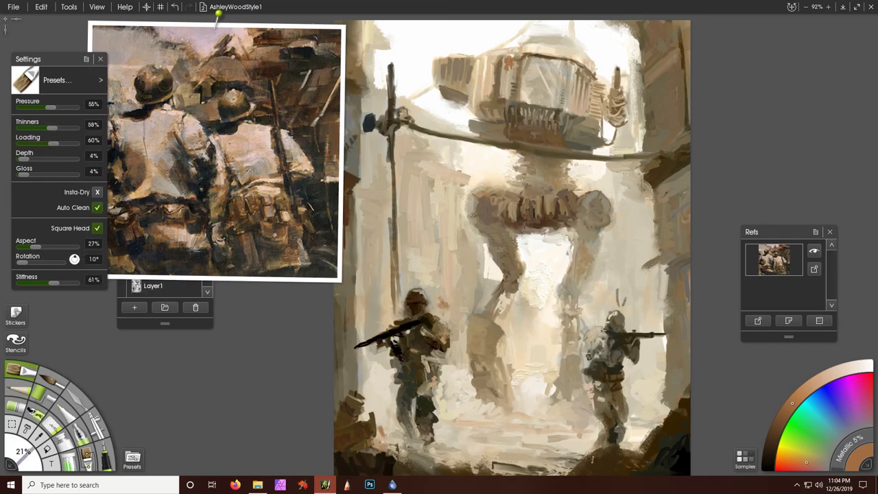
pyautogui.keyDown('alt'); pyautogui.click(320, 209); pyautogui.keyUp('alt')
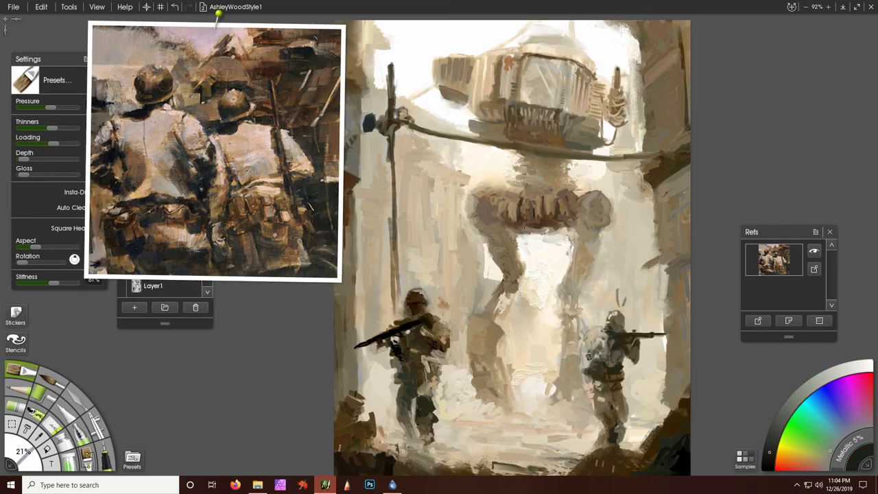
pyautogui.keyDown('alt'); pyautogui.click(188, 156); pyautogui.keyUp('alt')
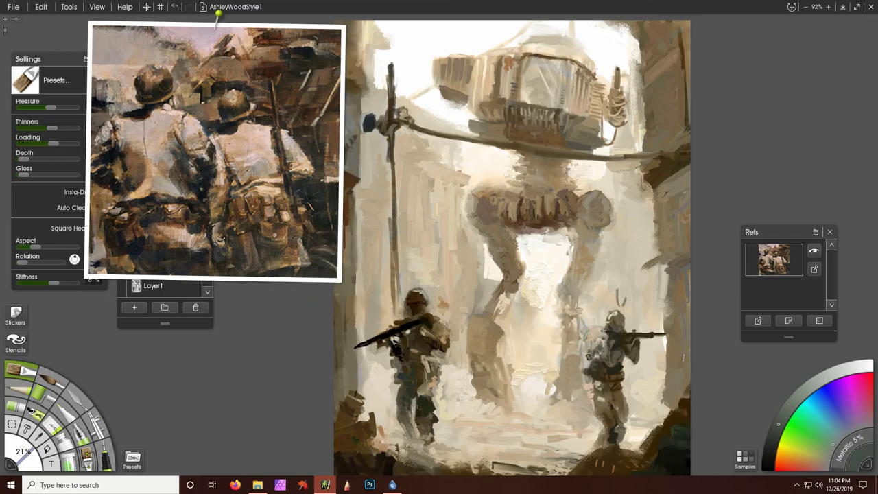
pyautogui.keyDown('alt'); pyautogui.click(205, 71); pyautogui.keyUp('alt')
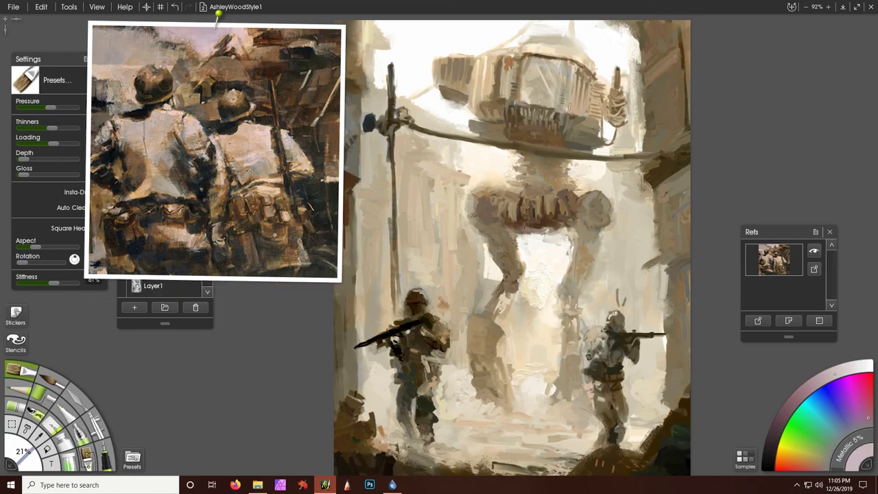
pyautogui.moveTo(509, 59); pyautogui.dragTo(507, 83)
# - Add small dark strokes on the walker's cockpit, then sample warm orange-brown and pale grey tones
pyautogui.moveTo(511, 49); pyautogui.dragTo(512, 85)
pyautogui.keyDown('alt'); pyautogui.click(505, 62); pyautogui.keyUp('alt')
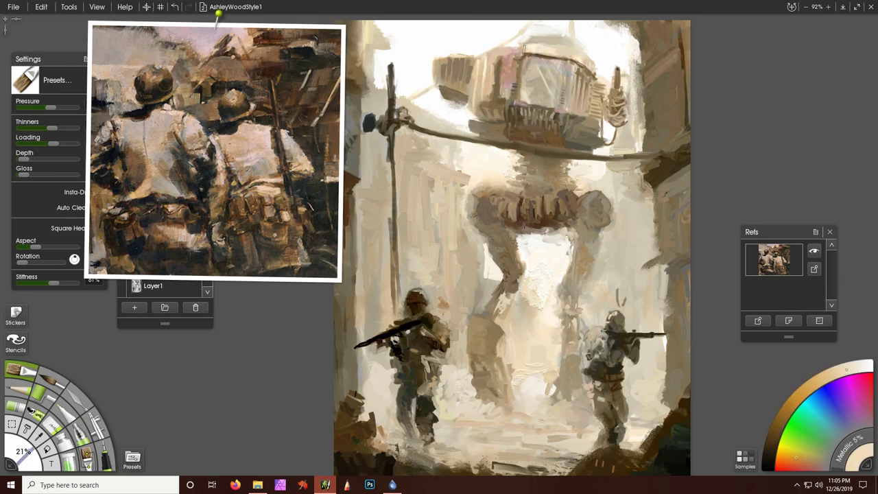
pyautogui.keyDown('alt'); pyautogui.click(560, 41); pyautogui.keyUp('alt')
pyautogui.keyDown('alt'); pyautogui.click(588, 59); pyautogui.keyUp('alt')
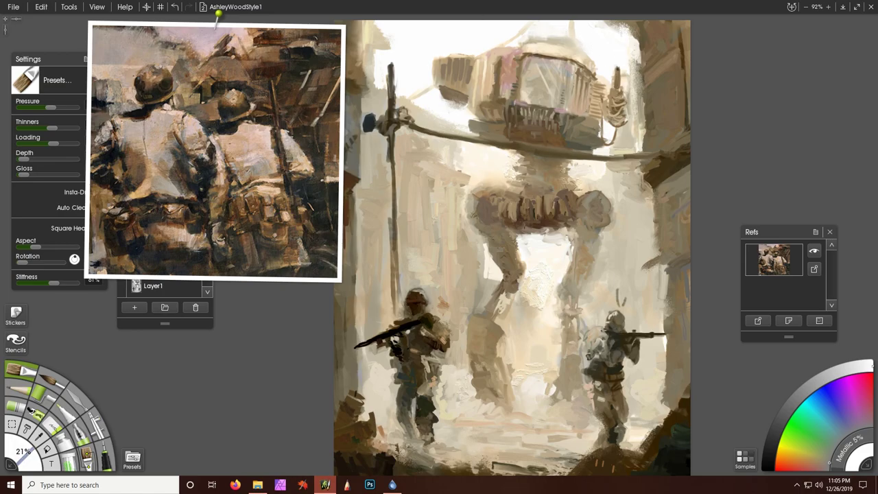
# - Eyedrop the helmet's grey-beige, the legs' dark grey-green, a near-black and a light beige
pyautogui.keyDown('alt'); pyautogui.click(424, 291); pyautogui.keyUp('alt')
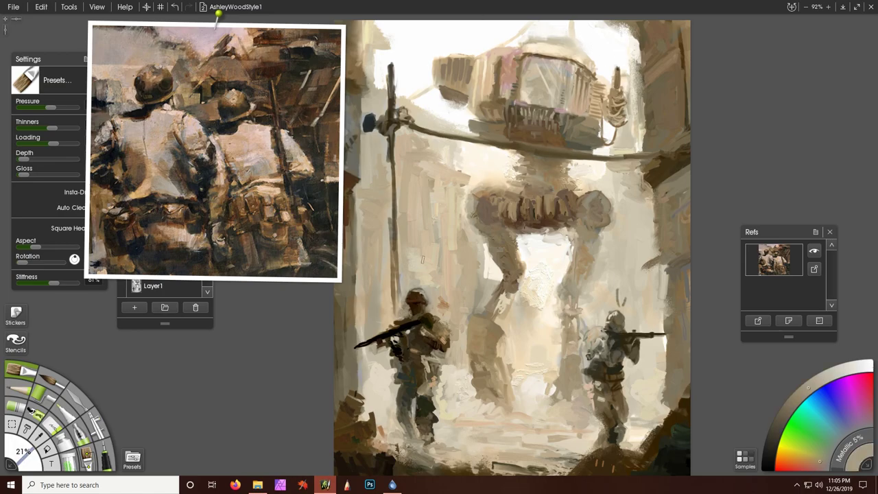
pyautogui.keyDown('alt'); pyautogui.click(412, 436); pyautogui.keyUp('alt')
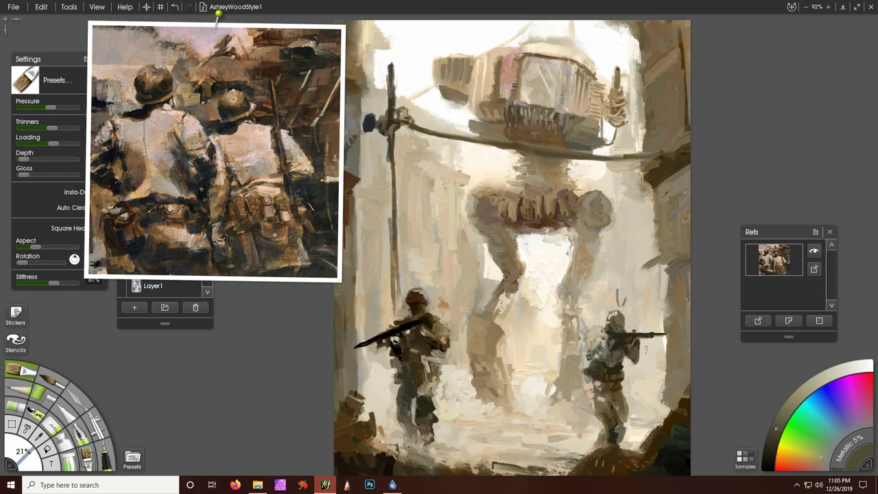
pyautogui.keyDown('alt'); pyautogui.click(611, 412); pyautogui.keyUp('alt')
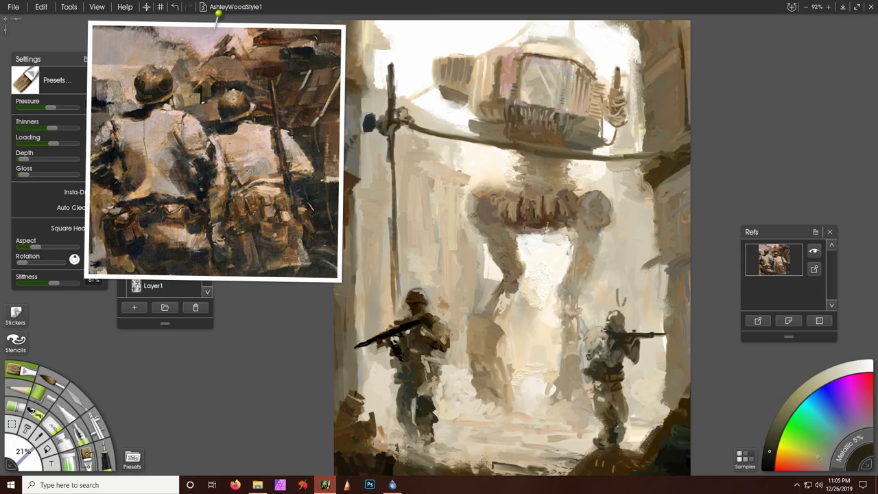
pyautogui.keyDown('alt'); pyautogui.click(506, 321); pyautogui.keyUp('alt')
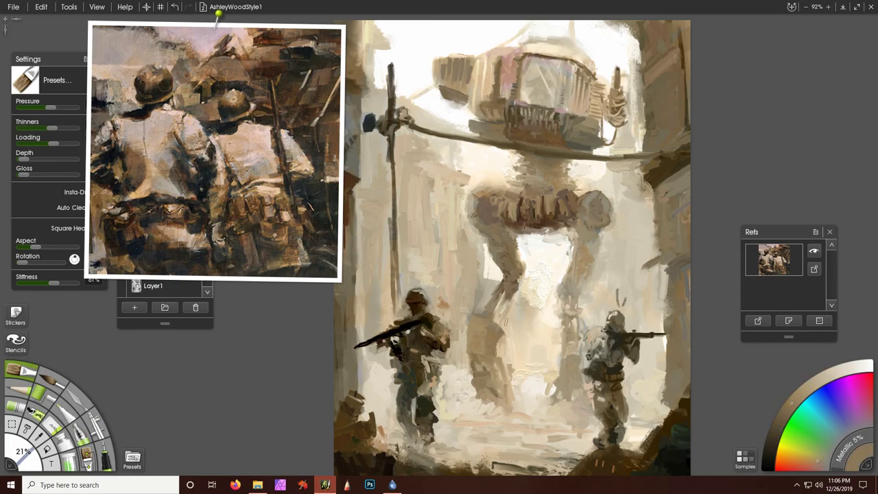
pyautogui.keyDown('alt'); pyautogui.click(446, 230); pyautogui.keyUp('alt')
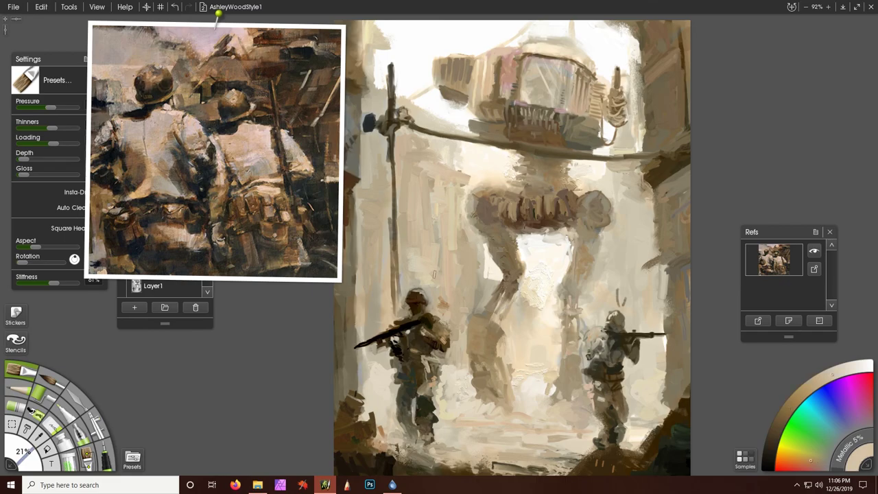
pyautogui.keyDown('alt'); pyautogui.click(440, 242); pyautogui.keyUp('alt')
pyautogui.keyDown('alt'); pyautogui.click(392, 321); pyautogui.keyUp('alt')
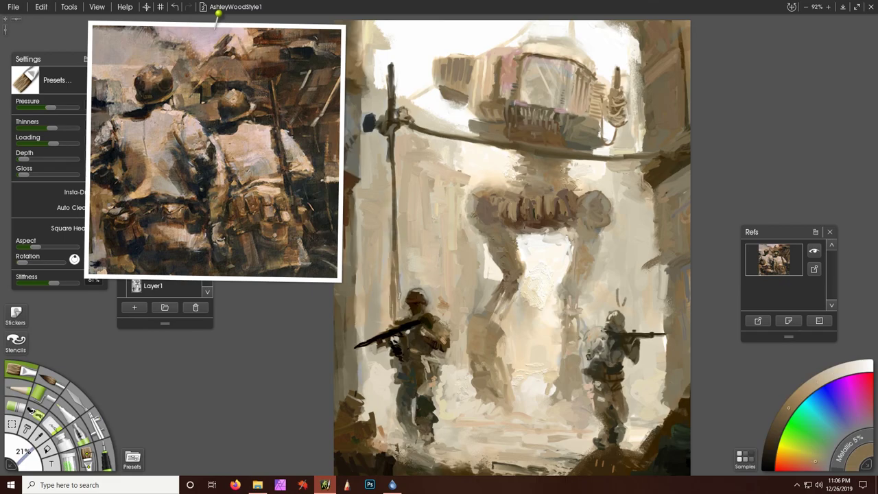
pyautogui.keyDown('alt'); pyautogui.click(378, 370); pyautogui.keyUp('alt')
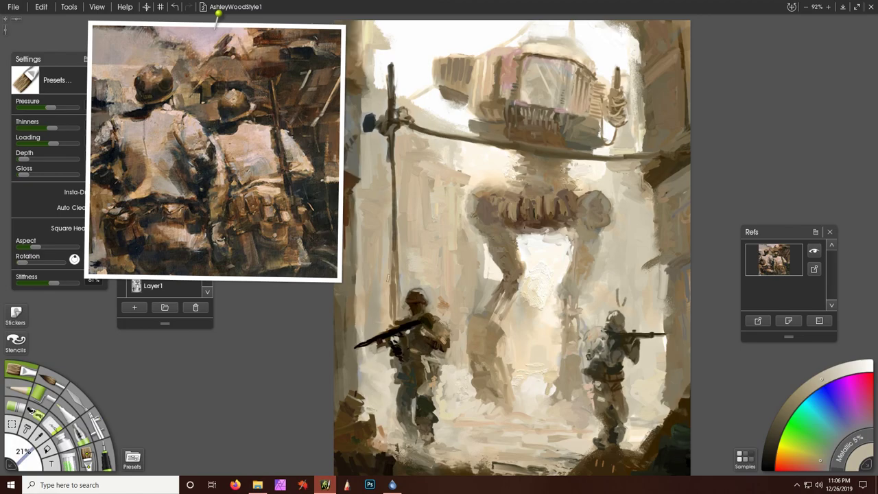
# - Resample light beige-grey and dark tones near the right soldier and settle on one colour
pyautogui.keyDown('alt'); pyautogui.click(454, 122); pyautogui.keyUp('alt')
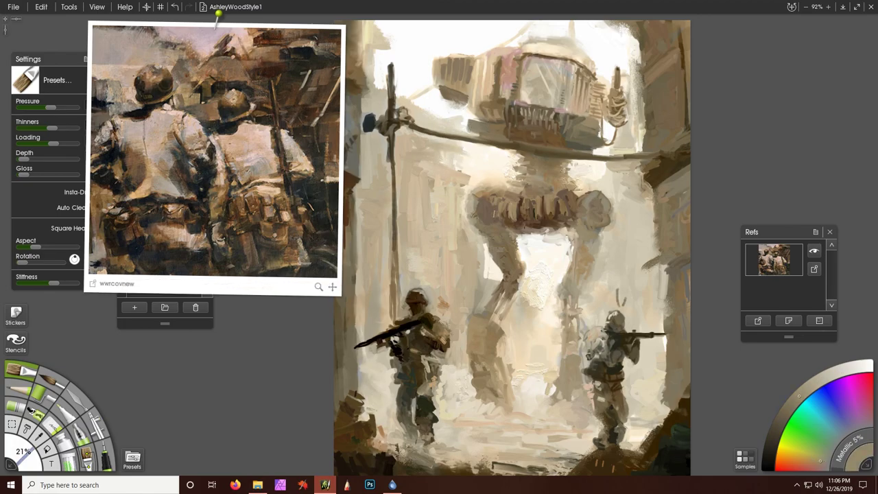
pyautogui.keyDown('alt'); pyautogui.click(403, 348); pyautogui.keyUp('alt')
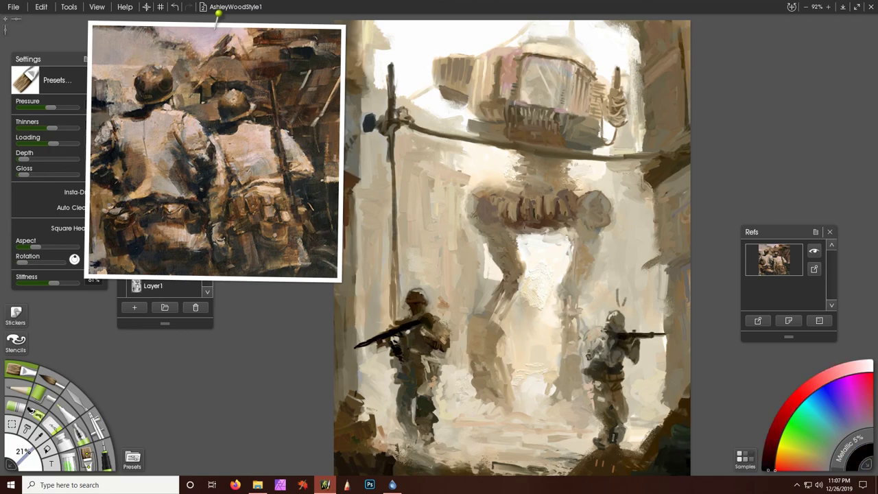
pyautogui.keyDown('alt'); pyautogui.click(613, 436); pyautogui.keyUp('alt')
pyautogui.keyDown('alt'); pyautogui.click(618, 407); pyautogui.keyUp('alt')
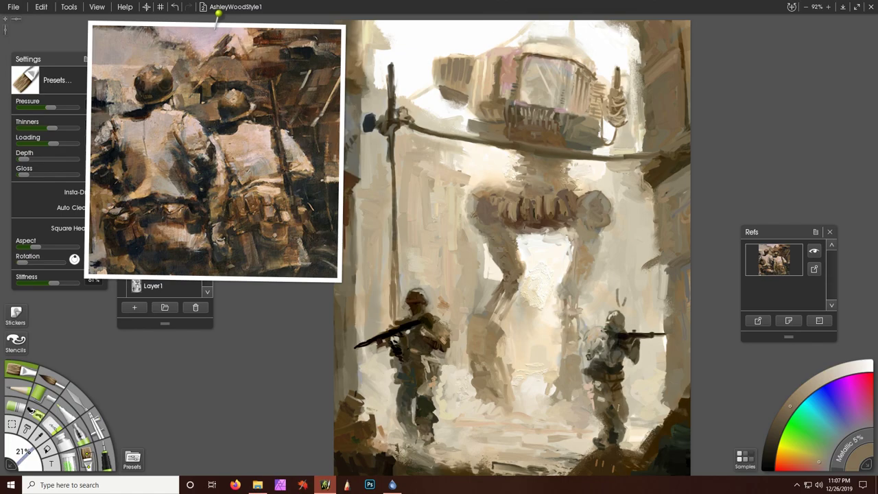
pyautogui.keyDown('alt'); pyautogui.click(608, 405); pyautogui.keyUp('alt')
pyautogui.keyDown('alt'); pyautogui.click(610, 401); pyautogui.keyUp('alt')
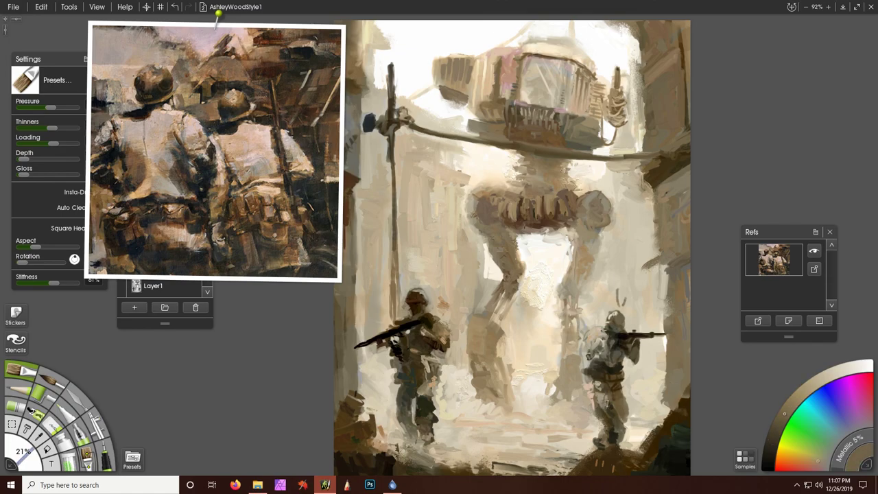
pyautogui.keyDown('alt'); pyautogui.click(612, 437); pyautogui.keyUp('alt')
pyautogui.keyDown('alt'); pyautogui.click(606, 406); pyautogui.keyUp('alt')
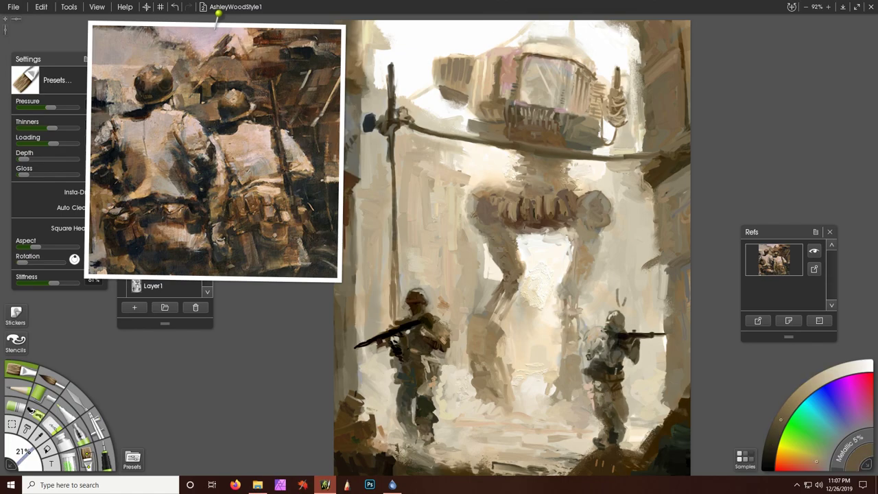
pyautogui.keyDown('alt'); pyautogui.click(596, 398); pyautogui.keyUp('alt')
pyautogui.keyDown('alt'); pyautogui.click(581, 362); pyautogui.keyUp('alt')
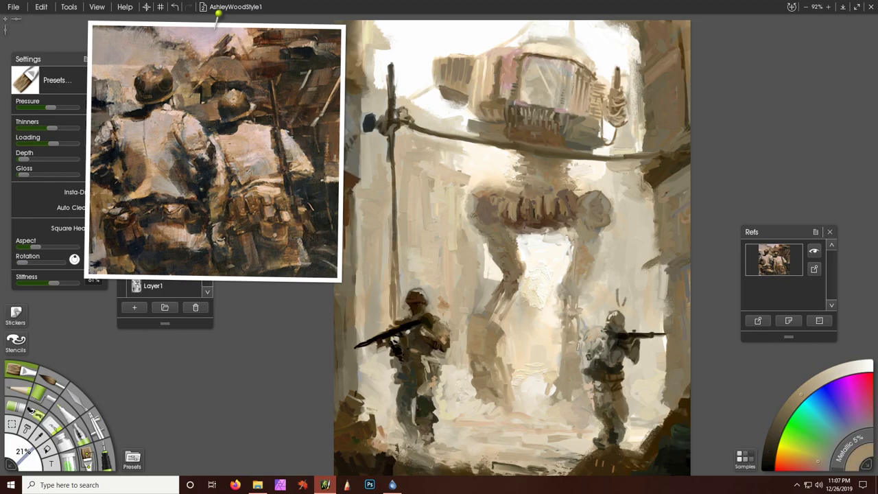
pyautogui.keyDown('alt'); pyautogui.click(569, 343); pyautogui.keyUp('alt')
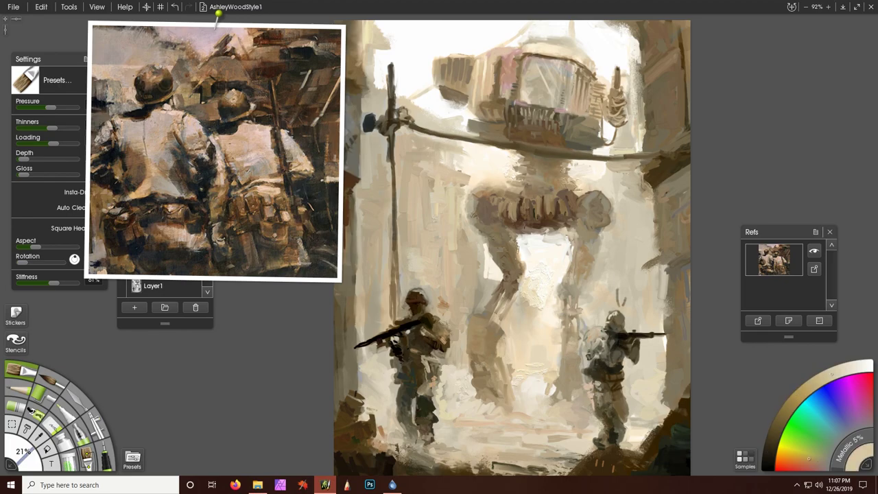
# - Paint pale oil strokes along the walker's legs, upper body and neck
pyautogui.moveTo(515, 251)
pyautogui.mouseDown()
pyautogui.moveTo(519, 277)
pyautogui.moveTo(493, 330)
pyautogui.moveTo(505, 353)
pyautogui.mouseUp()
pyautogui.keyDown('alt'); pyautogui.click(524, 173); pyautogui.keyUp('alt')
pyautogui.keyDown('alt'); pyautogui.click(527, 186); pyautogui.keyUp('alt')
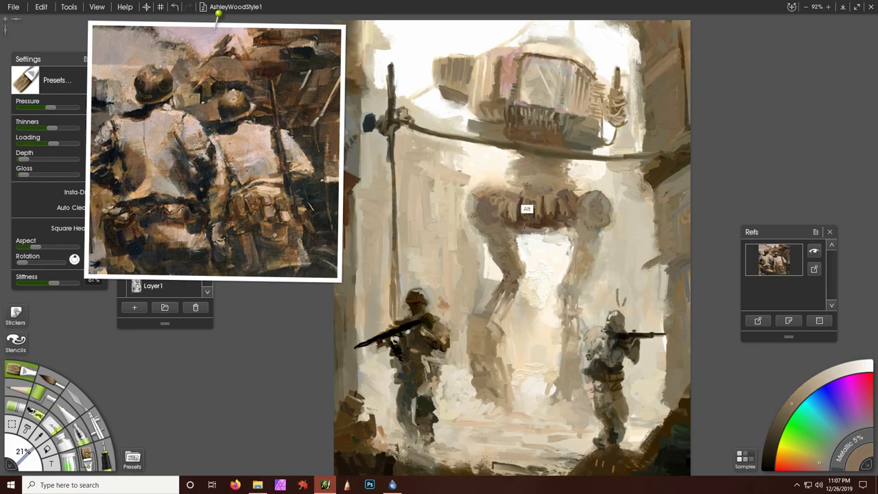
pyautogui.moveTo(557, 165); pyautogui.dragTo(587, 183)
pyautogui.moveTo(526, 157)
pyautogui.mouseDown()
pyautogui.moveTo(579, 168)
pyautogui.moveTo(535, 184)
pyautogui.moveTo(567, 188)
pyautogui.mouseUp()
pyautogui.keyDown('alt'); pyautogui.click(532, 159); pyautogui.keyUp('alt')
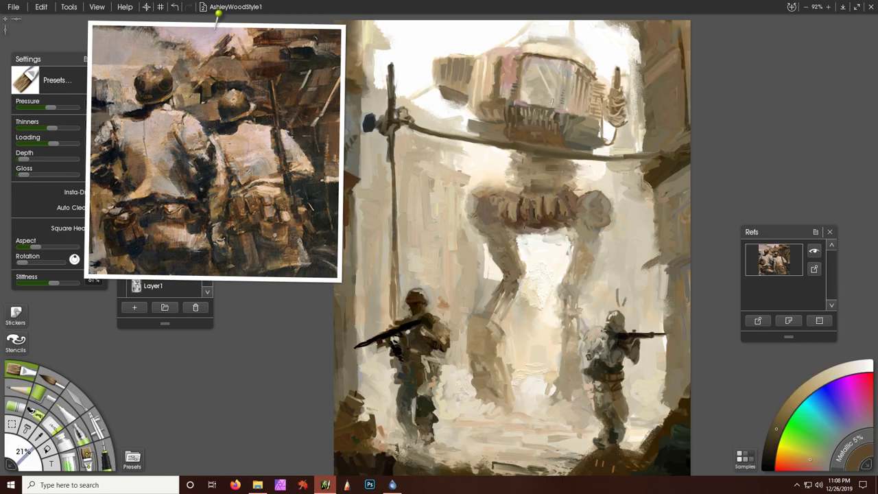
# - Resample darker and lighter tones across the painting, ending on a dark colour
pyautogui.keyDown('alt'); pyautogui.click(552, 102); pyautogui.keyUp('alt')
pyautogui.keyDown('alt'); pyautogui.click(497, 87); pyautogui.keyUp('alt')
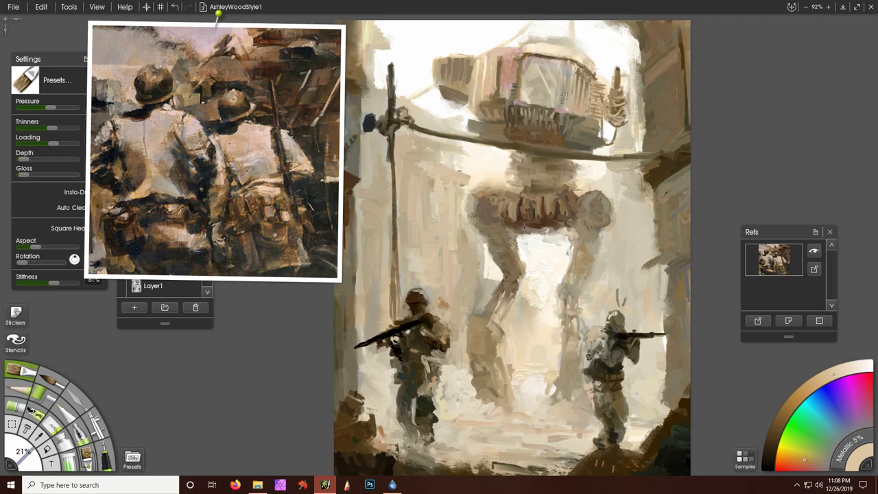
pyautogui.keyDown('alt'); pyautogui.click(665, 190); pyautogui.keyUp('alt')
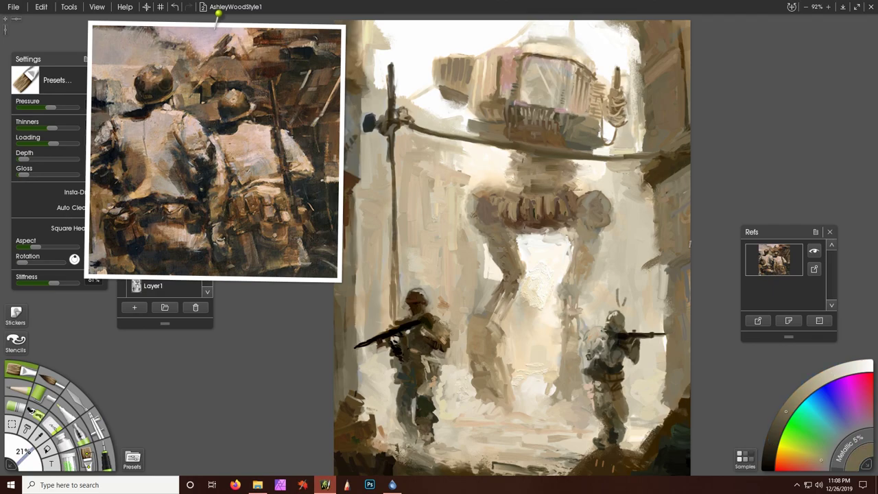
pyautogui.keyDown('alt'); pyautogui.click(668, 413); pyautogui.keyUp('alt')
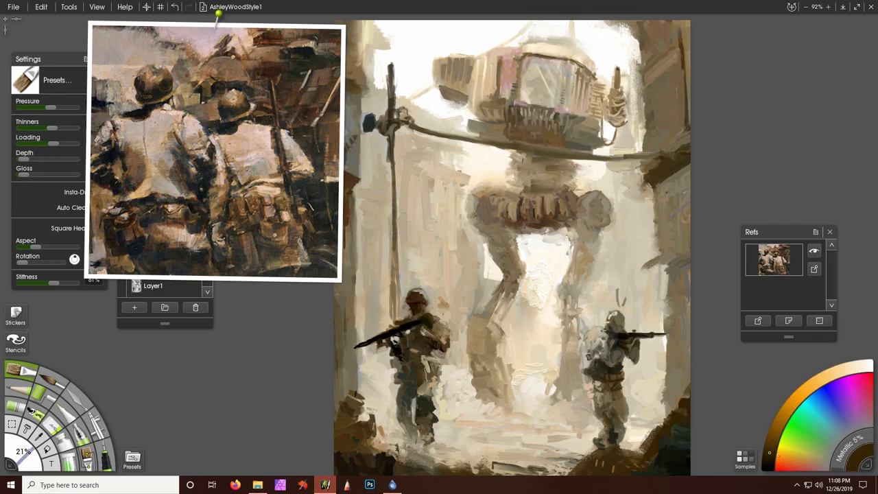
pyautogui.keyDown('alt'); pyautogui.click(346, 435); pyautogui.keyUp('alt')
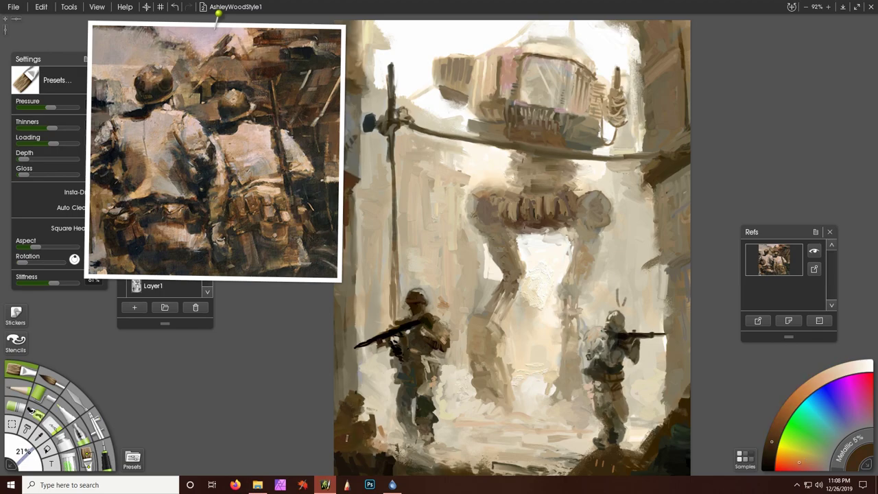
pyautogui.keyDown('alt'); pyautogui.click(339, 464); pyautogui.keyUp('alt')
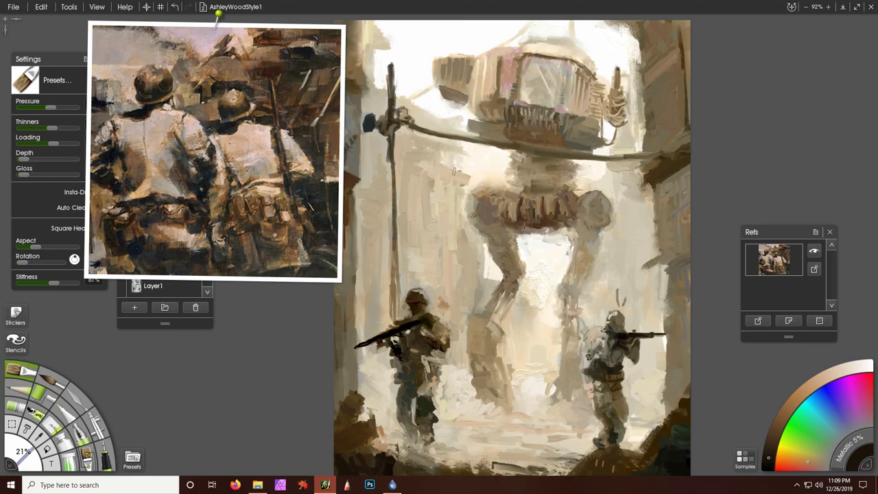
# - Speckle dark texture onto the ground left of the foreground soldier with Wes Speckle 1
pyautogui.press('a')
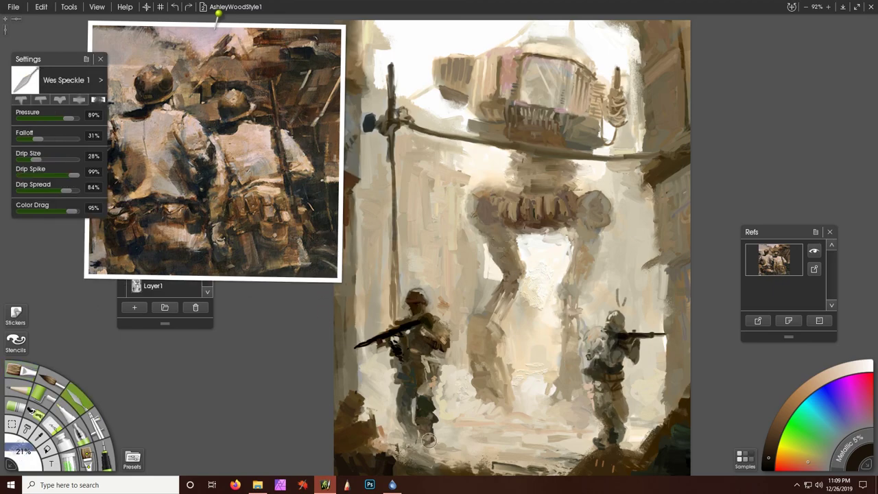
pyautogui.click(429, 440)
pyautogui.moveTo(363, 409); pyautogui.dragTo(359, 394)
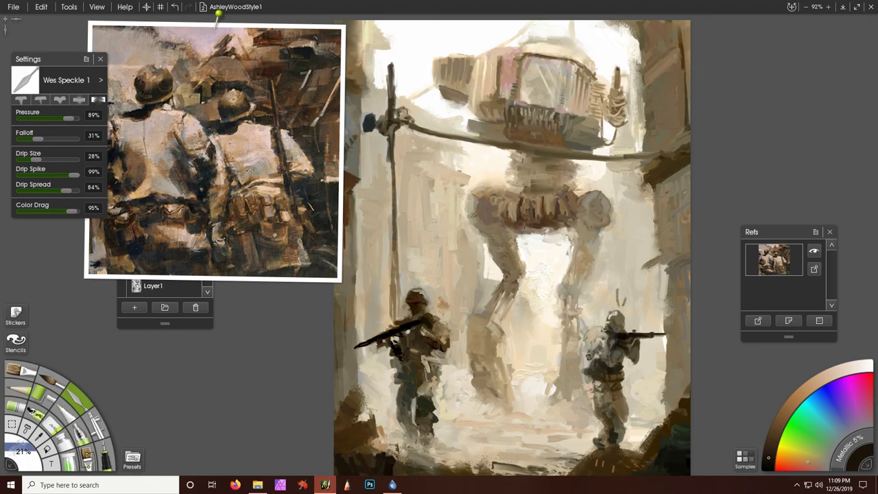
# - Close the pinned soldiers reference image to reveal the full painting
pyautogui.scroll(-2, 562, 240)
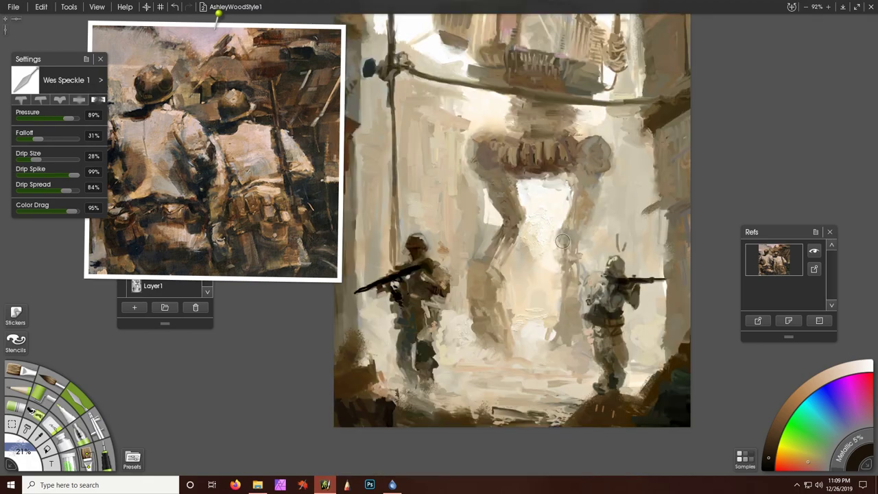
pyautogui.scroll(3, 562, 241)
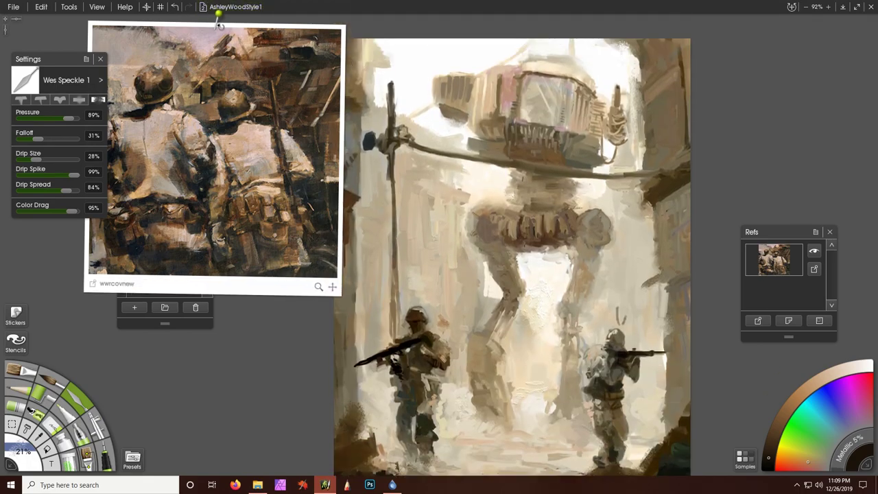
pyautogui.click(217, 23)
pyautogui.scroll(-1, 445, 216)
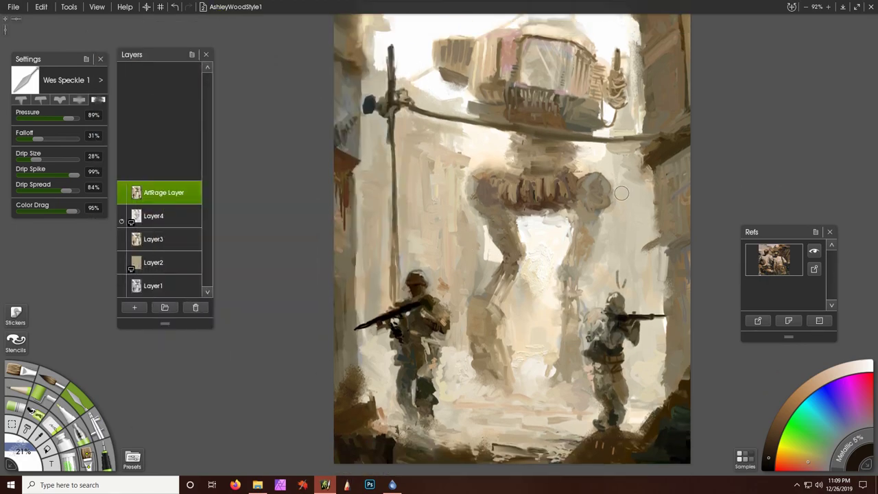